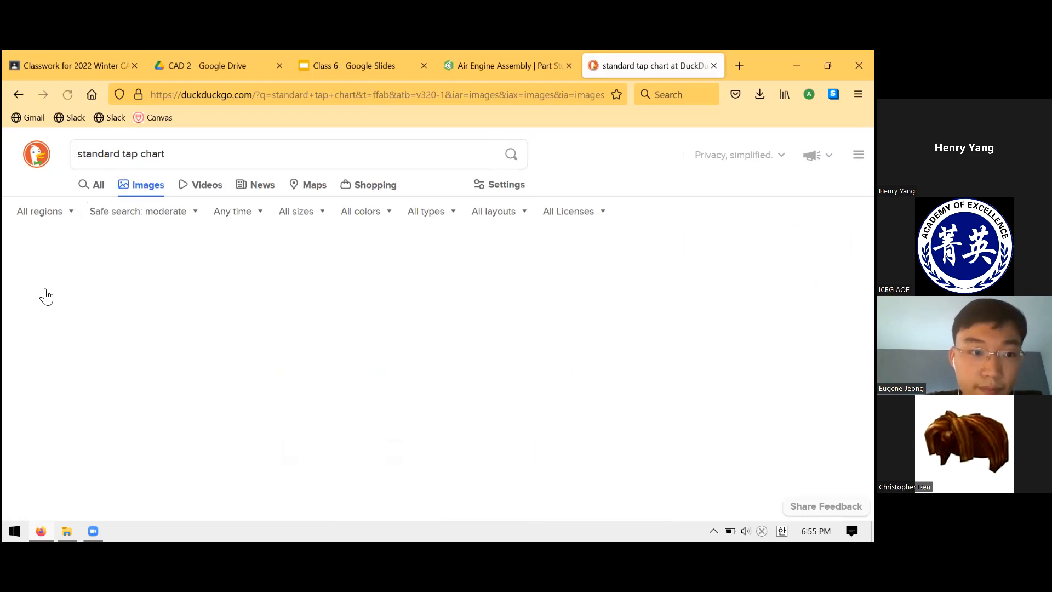
- Open a tap and drill chart from the image results, examine its screw size and threads-per-inch rows, and close it
{"action": "left_click", "coordinate": [82, 315]}
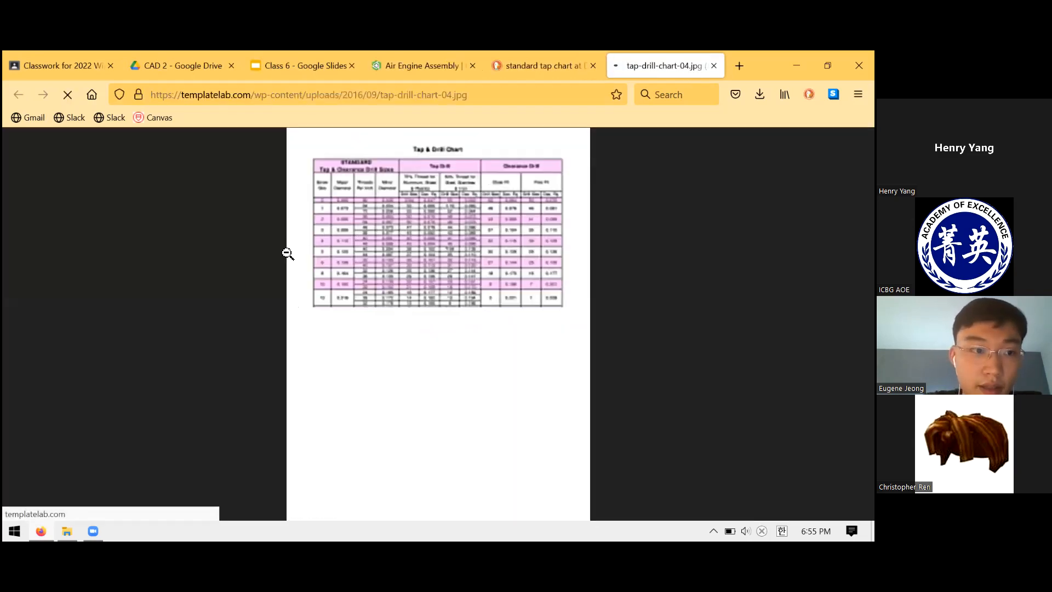
{"action": "left_click", "coordinate": [289, 248]}
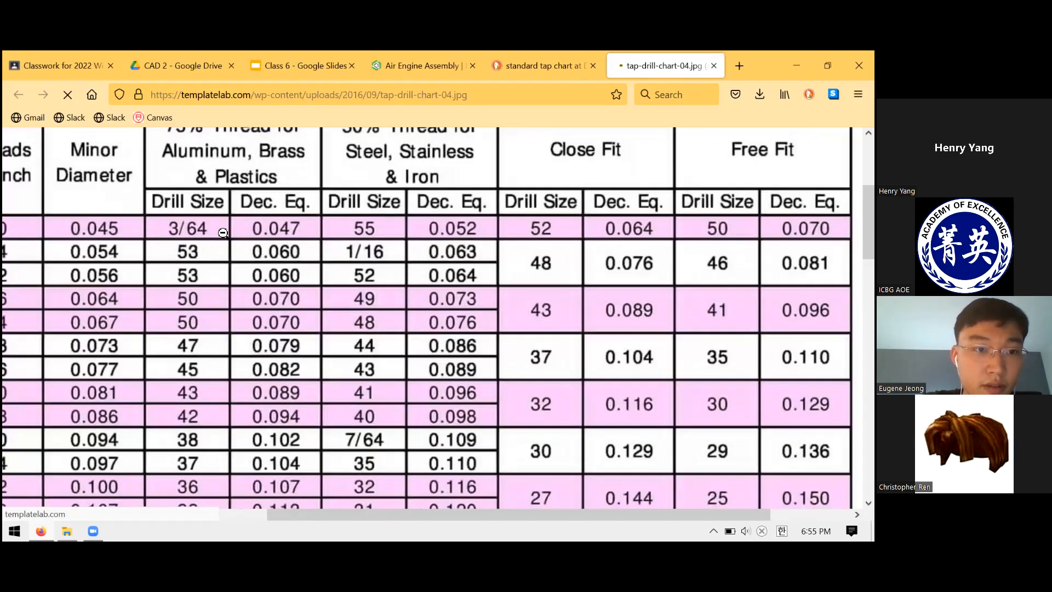
{"action": "scroll", "coordinate": [203, 274], "scroll_direction": "left", "scroll_amount": 4}
{"action": "scroll", "coordinate": [174, 389], "scroll_direction": "down", "scroll_amount": 3}
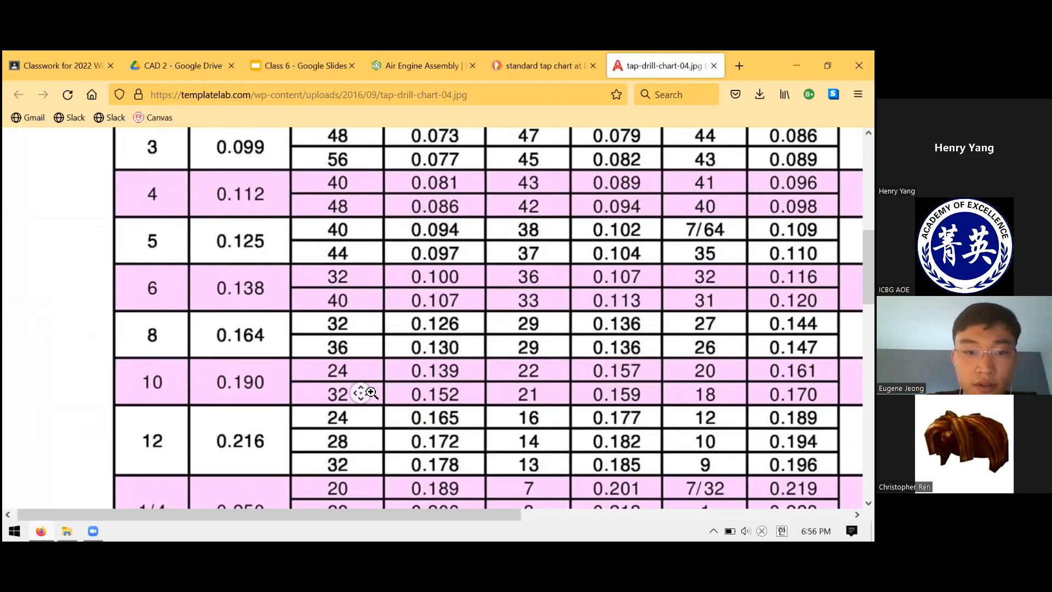
{"action": "left_click", "coordinate": [356, 301]}
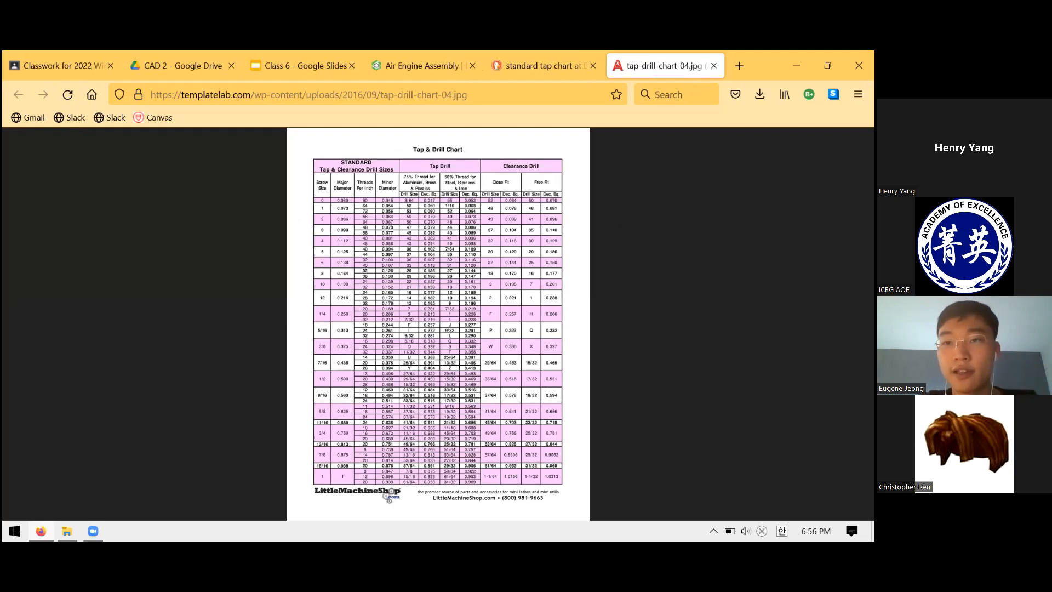
{"action": "left_click", "coordinate": [713, 66]}
{"action": "left_click", "coordinate": [714, 66]}
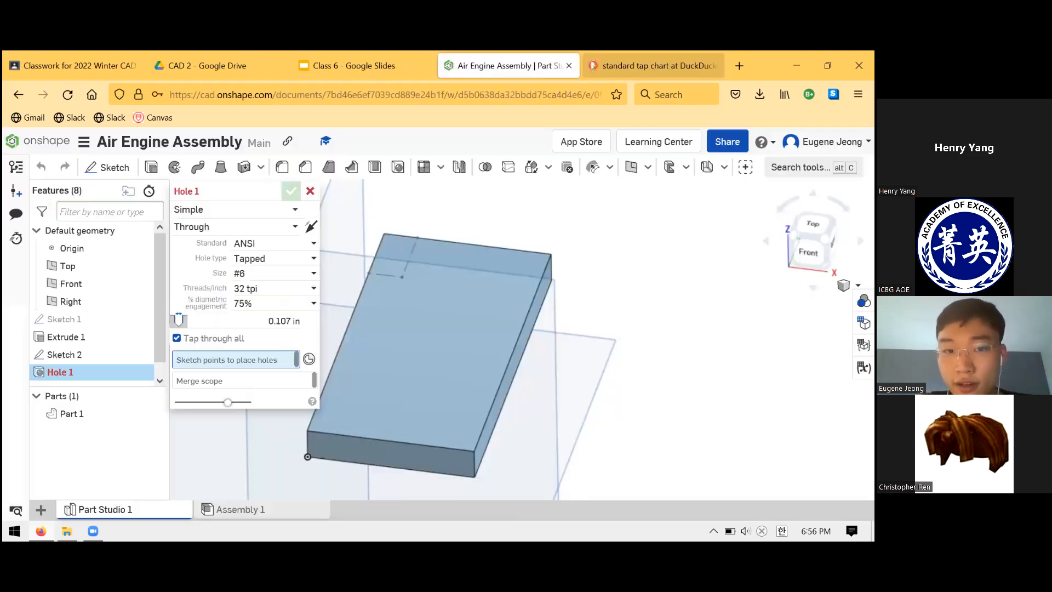
- Check the Upright drawing in the Class 6 slides and pick the Sketch 2 vertex near the plate's upper-left corner as the hole location
{"action": "left_click", "coordinate": [417, 65]}
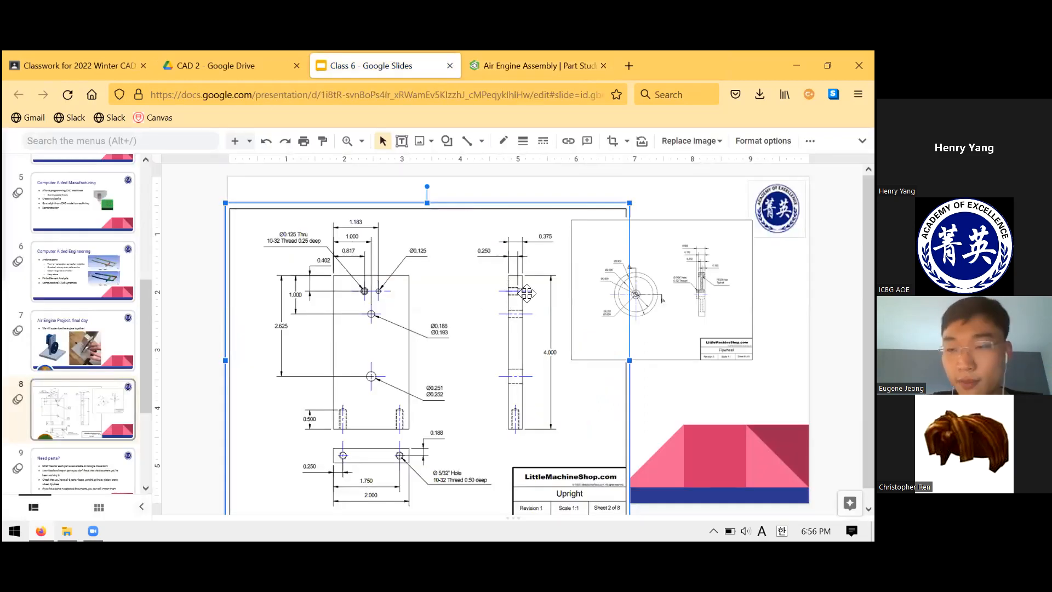
{"action": "left_click", "coordinate": [518, 55]}
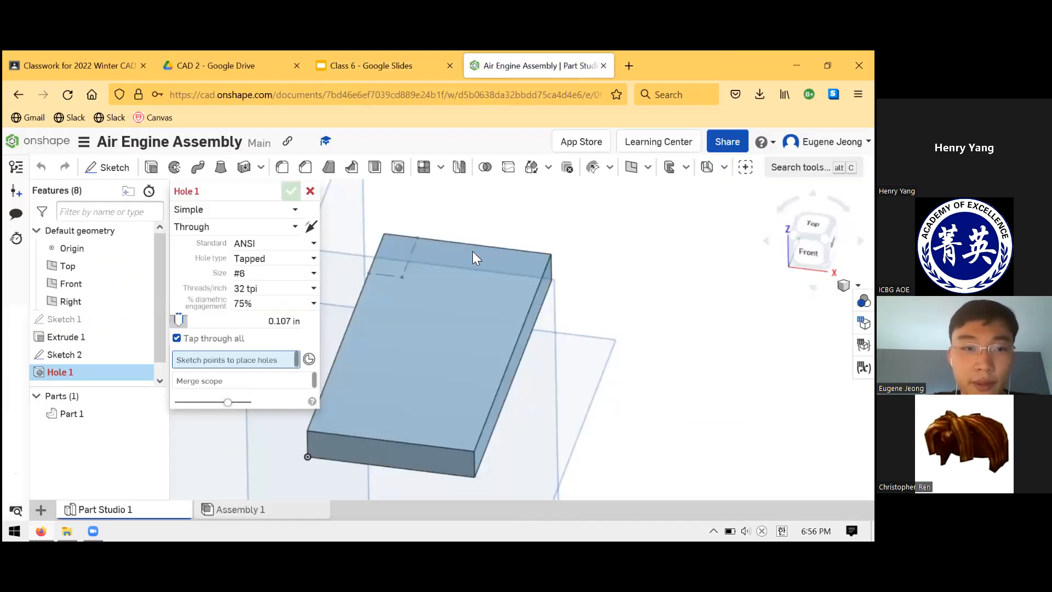
{"action": "middle_click_drag", "start_coordinate": [474, 282], "coordinate": [513, 235]}
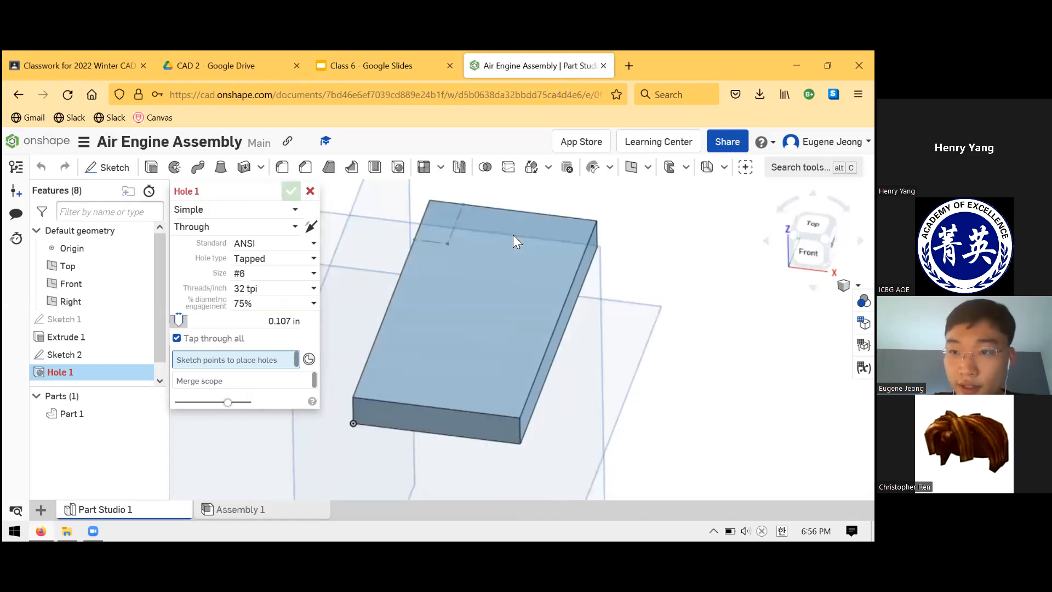
{"action": "right_click_drag", "start_coordinate": [513, 235], "coordinate": [513, 235]}
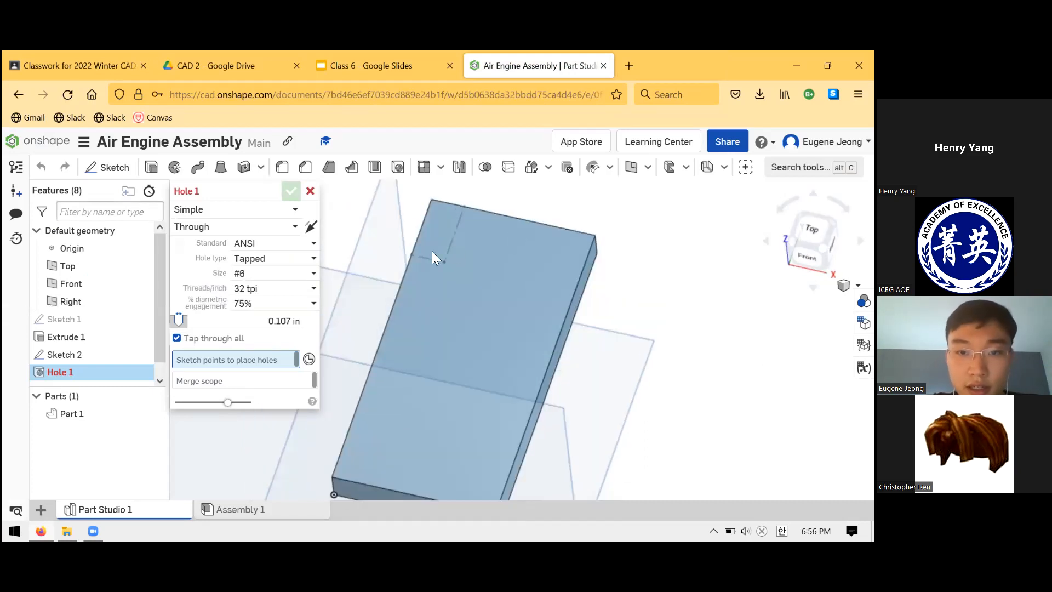
{"action": "mouse_move", "coordinate": [454, 268]}
{"action": "right_mouse_down"}
{"action": "mouse_move", "coordinate": [498, 267]}
{"action": "mouse_move", "coordinate": [511, 235]}
{"action": "mouse_move", "coordinate": [497, 252]}
{"action": "right_mouse_up"}
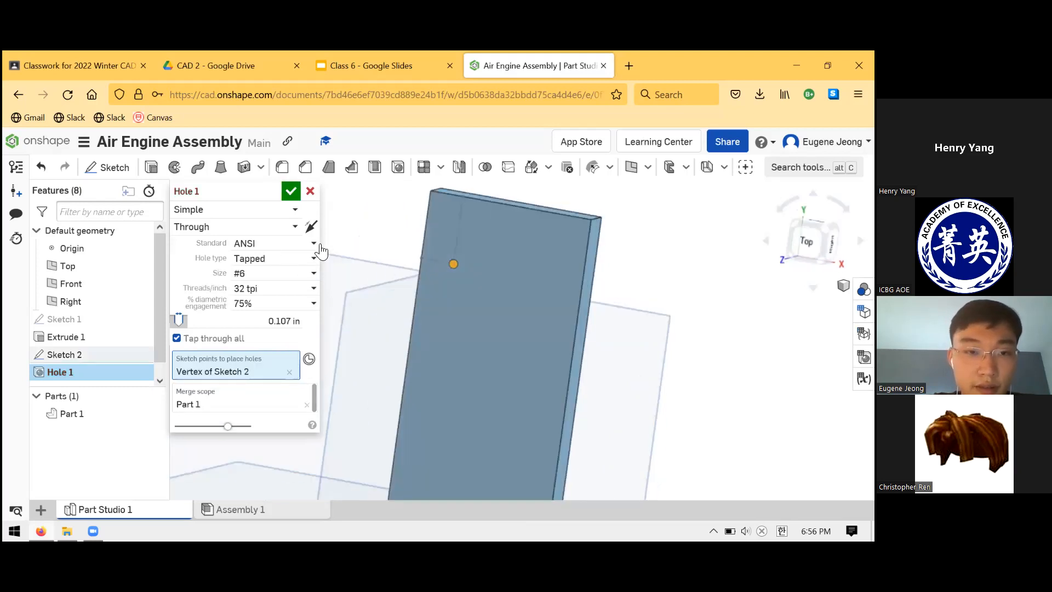
- Try the ANSI Clearance hole type and look through its standard sizes for the hole
{"action": "left_click", "coordinate": [281, 246]}
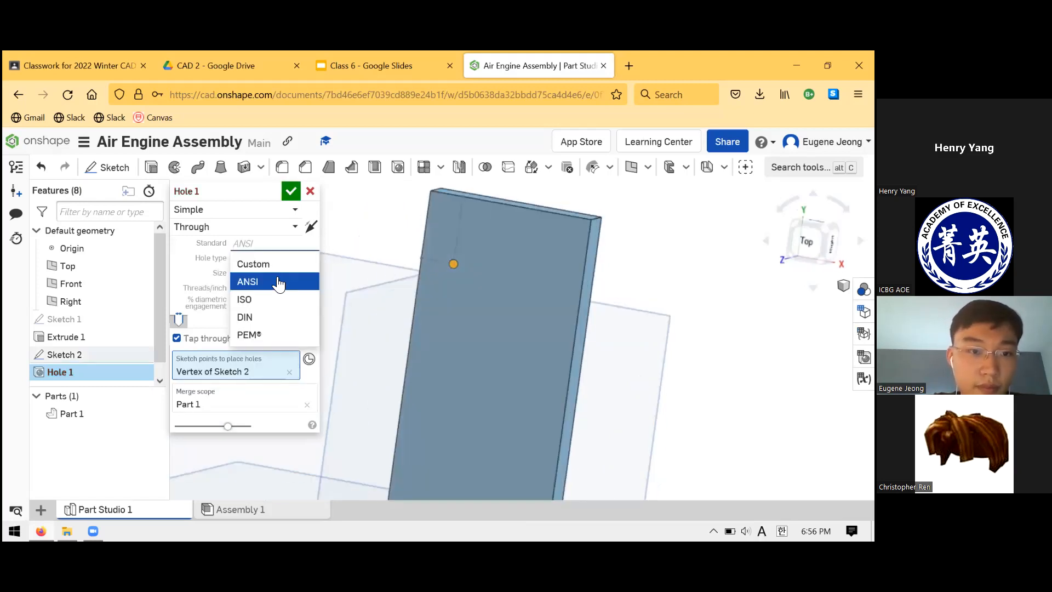
{"action": "left_click", "coordinate": [308, 277]}
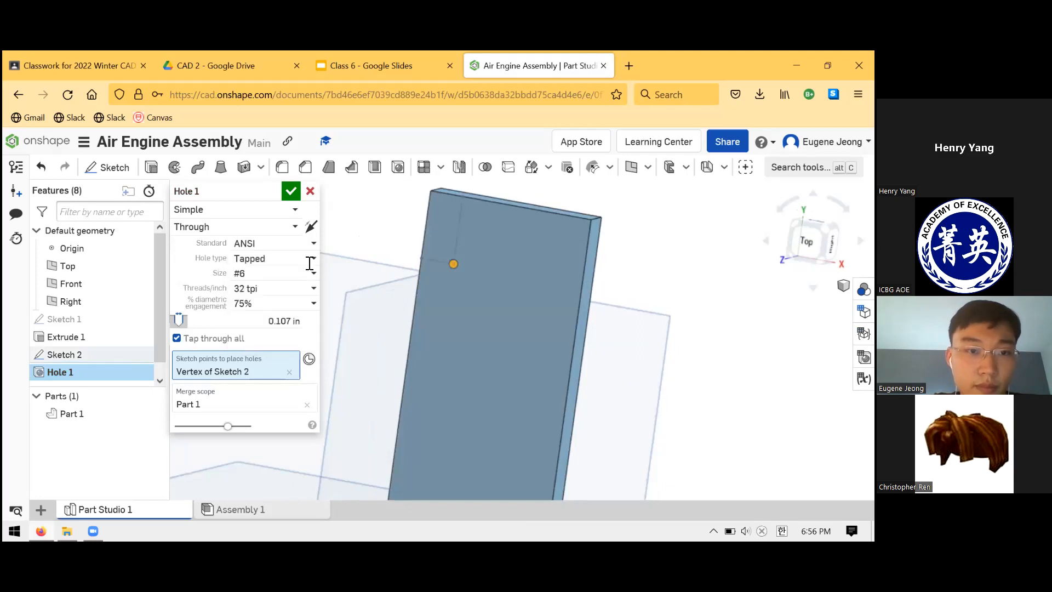
{"action": "left_click", "coordinate": [282, 258]}
{"action": "left_click", "coordinate": [285, 277]}
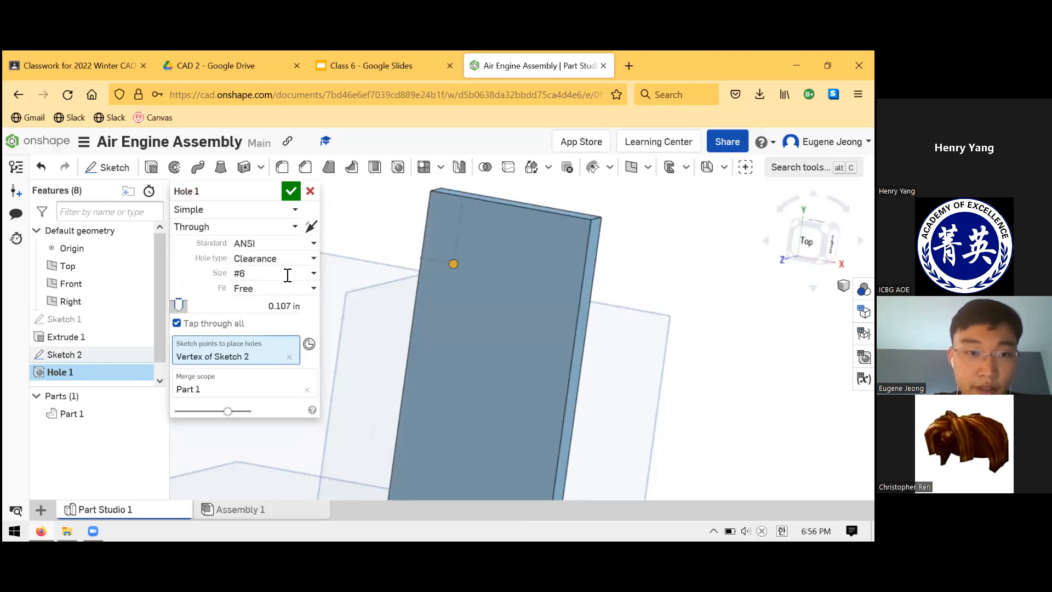
{"action": "left_click", "coordinate": [314, 275]}
{"action": "scroll", "coordinate": [293, 312], "scroll_direction": "down", "scroll_amount": 6}
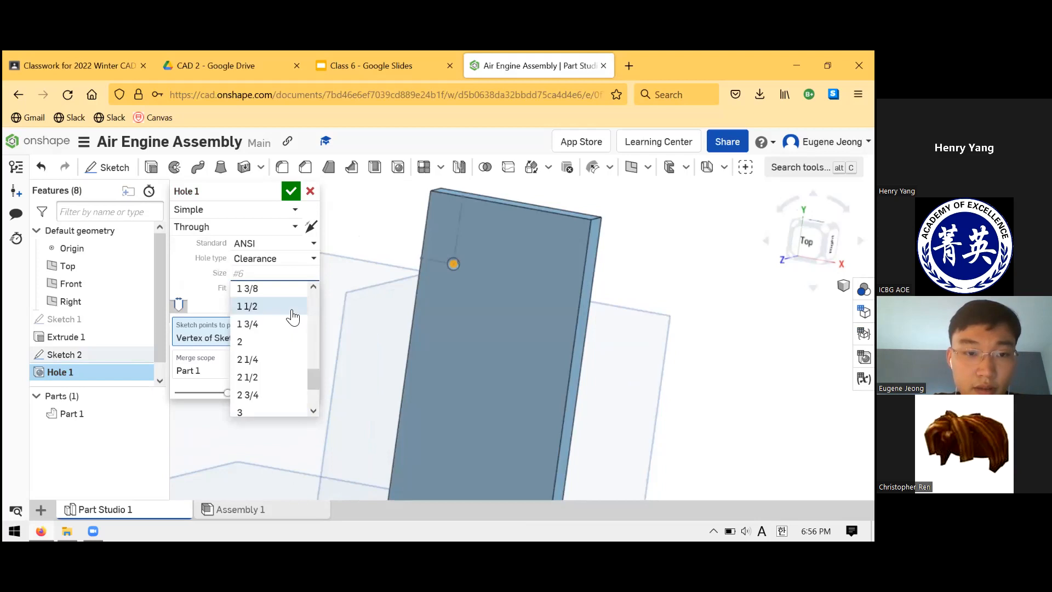
{"action": "scroll", "coordinate": [291, 319], "scroll_direction": "up", "scroll_amount": 3}
{"action": "scroll", "coordinate": [281, 326], "scroll_direction": "up", "scroll_amount": 3}
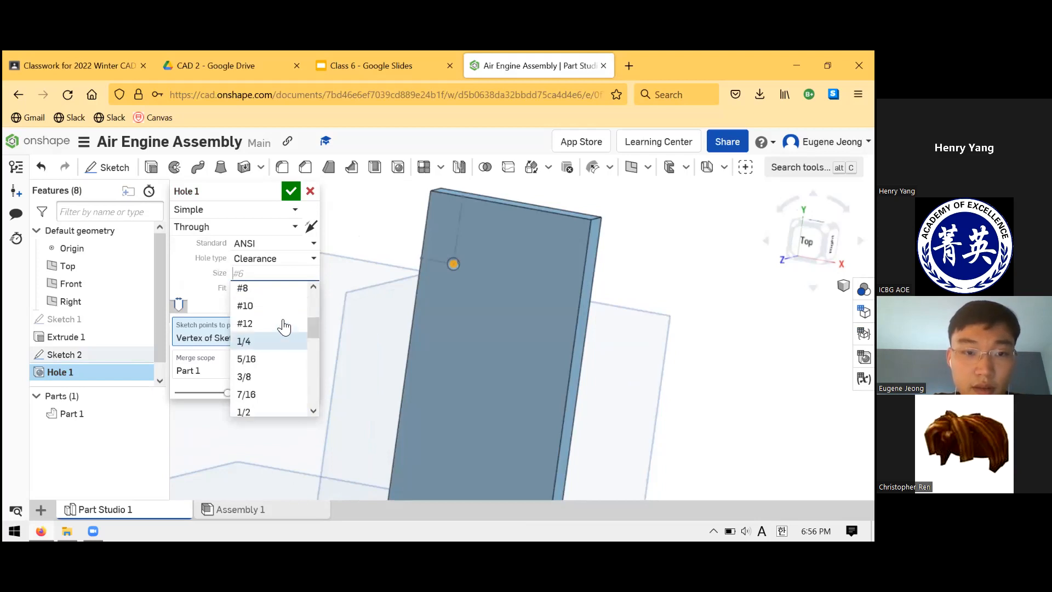
{"action": "scroll", "coordinate": [268, 356], "scroll_direction": "up", "scroll_amount": 2}
{"action": "scroll", "coordinate": [270, 382], "scroll_direction": "down", "scroll_amount": 3}
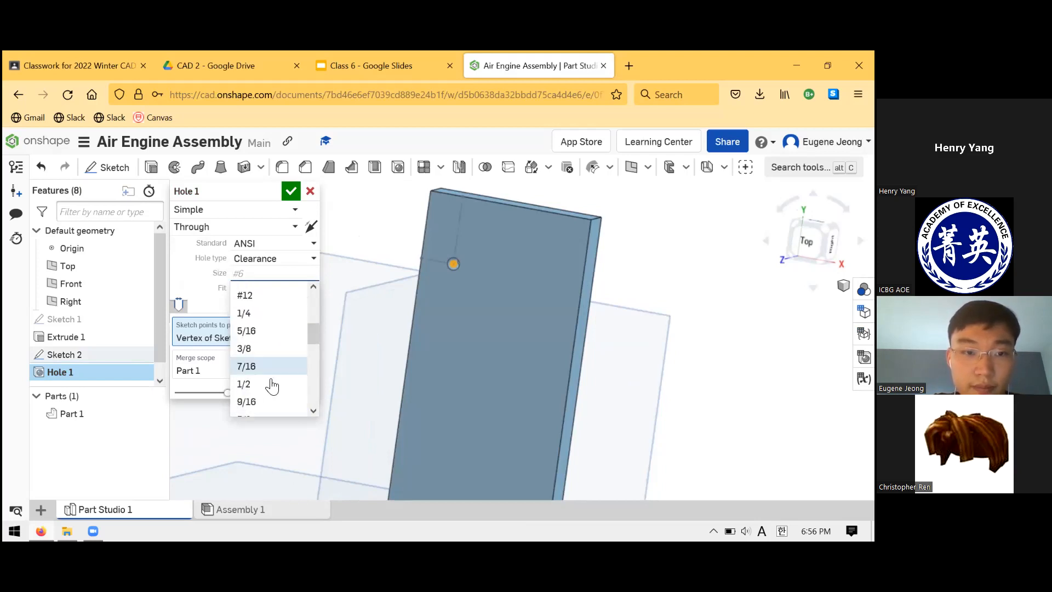
{"action": "scroll", "coordinate": [275, 381], "scroll_direction": "down", "scroll_amount": 2}
{"action": "scroll", "coordinate": [274, 377], "scroll_direction": "up", "scroll_amount": 3}
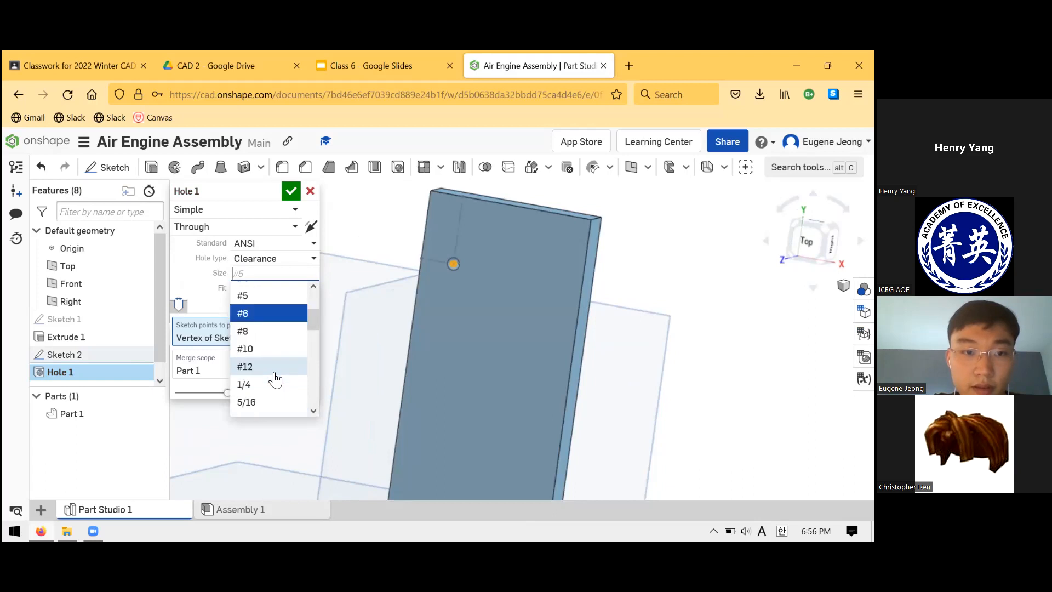
{"action": "scroll", "coordinate": [270, 329], "scroll_direction": "down", "scroll_amount": 2}
{"action": "scroll", "coordinate": [270, 328], "scroll_direction": "down", "scroll_amount": 2}
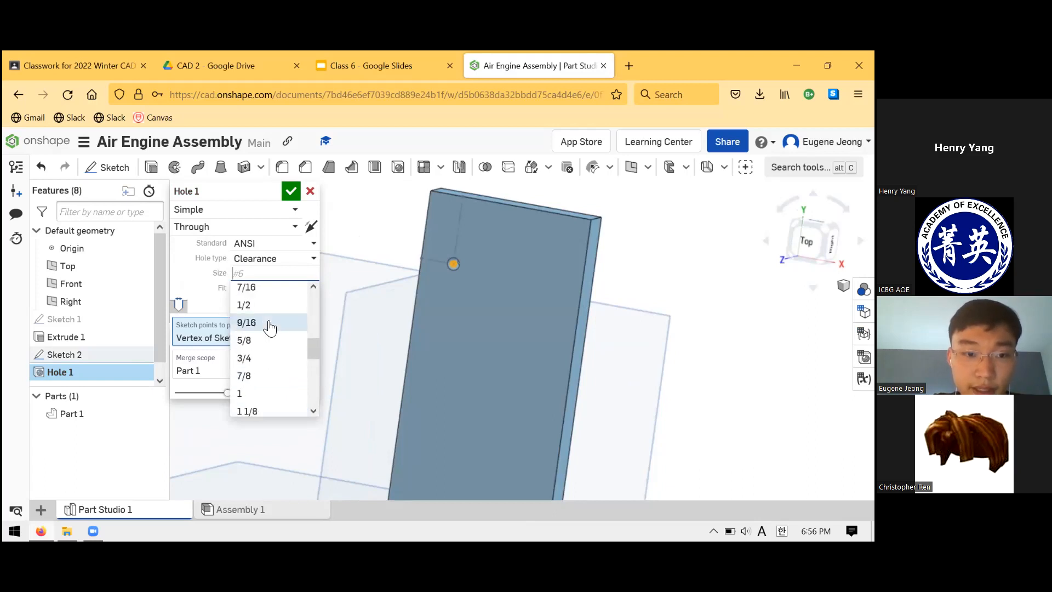
{"action": "scroll", "coordinate": [272, 326], "scroll_direction": "up", "scroll_amount": 2}
{"action": "scroll", "coordinate": [271, 312], "scroll_direction": "up", "scroll_amount": 3}
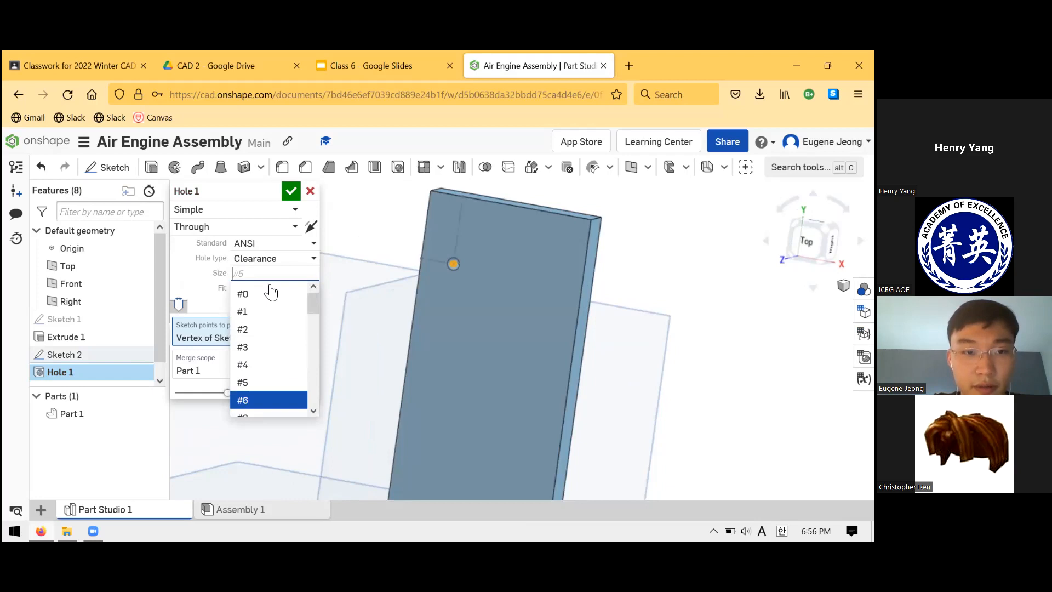
- Set the hole to the Custom standard with the drawing's 0.125 in diameter and create it through the plate
{"action": "left_click", "coordinate": [272, 243]}
{"action": "left_click", "coordinate": [269, 265]}
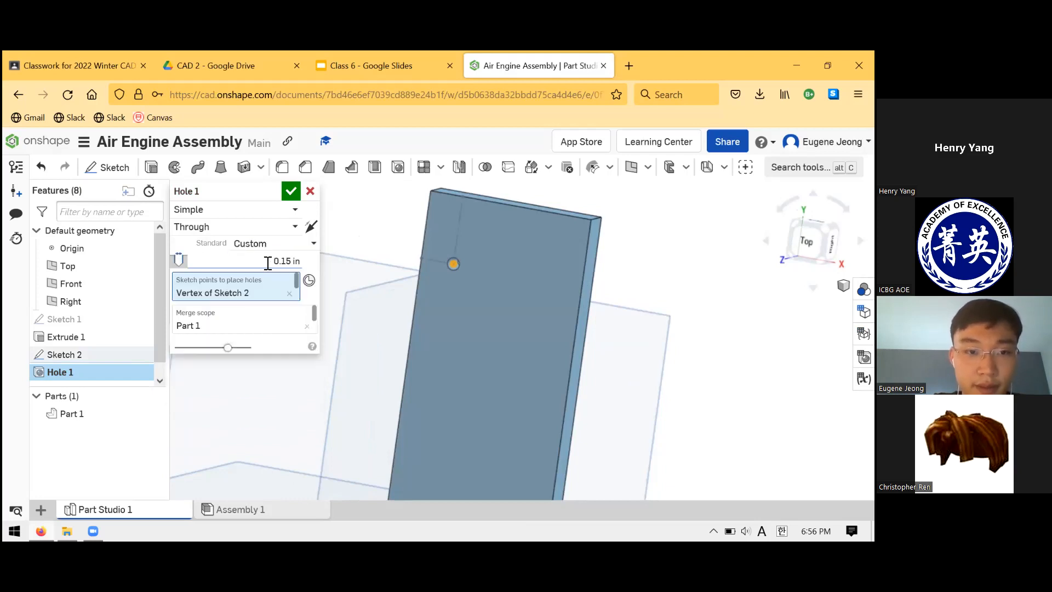
{"action": "left_click", "coordinate": [389, 61]}
{"action": "left_click", "coordinate": [486, 54]}
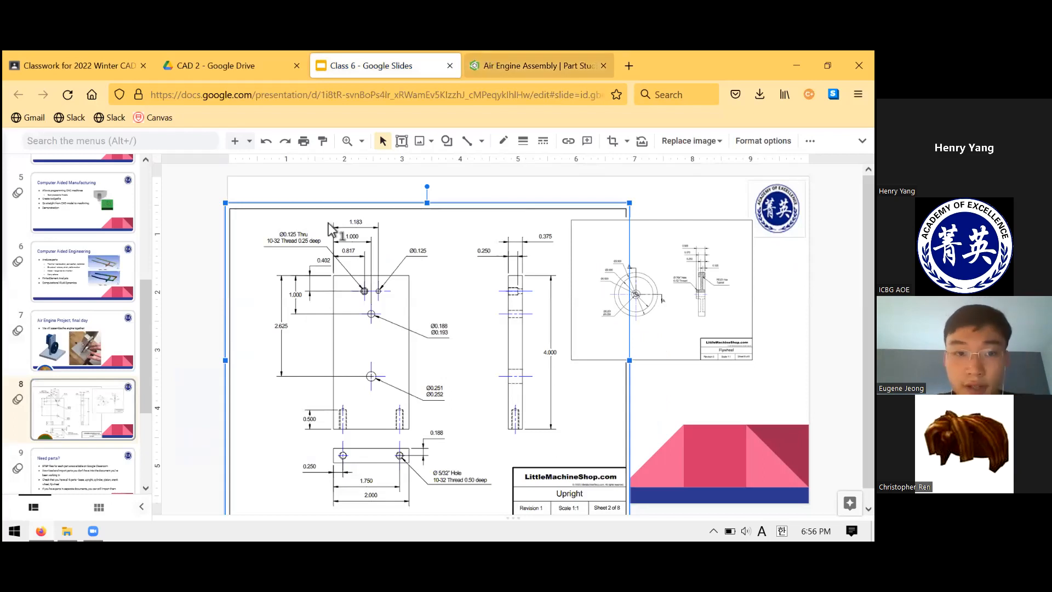
{"action": "type", "text": "0.125"}
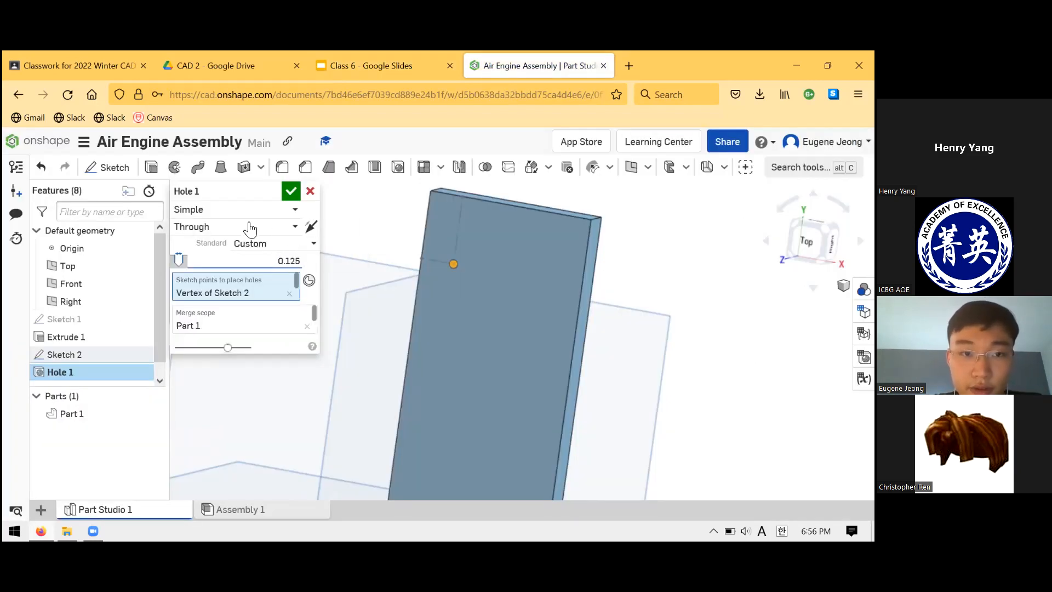
{"action": "left_click", "coordinate": [291, 190]}
- Reopen the hole feature for editing and inspect its placement point and the resulting hole in the plate
{"action": "right_click_drag", "start_coordinate": [509, 257], "coordinate": [499, 257]}
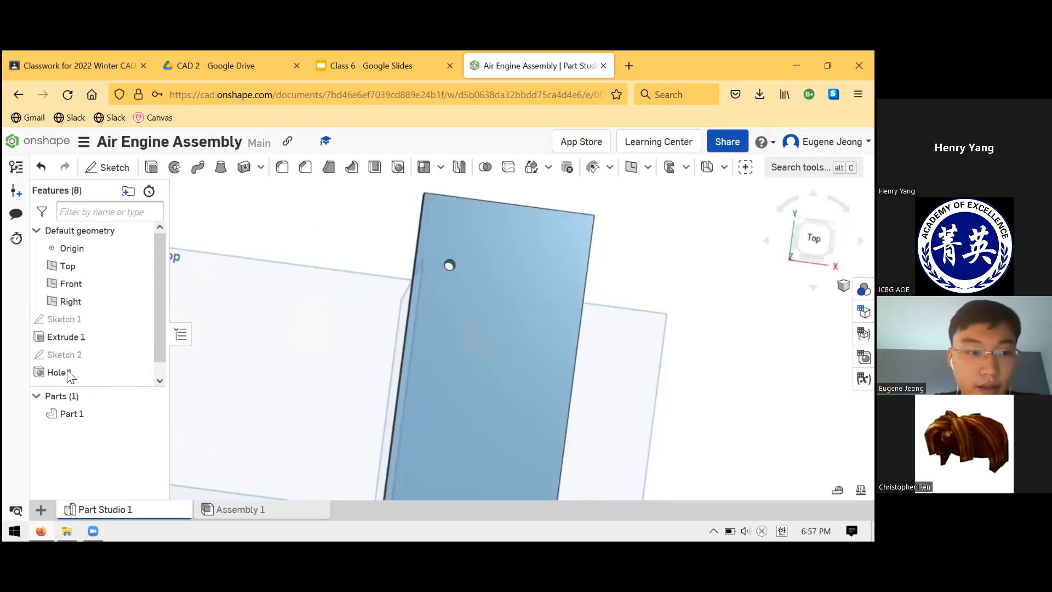
{"action": "left_click", "coordinate": [95, 373]}
{"action": "right_click", "coordinate": [92, 374]}
{"action": "left_click", "coordinate": [126, 212]}
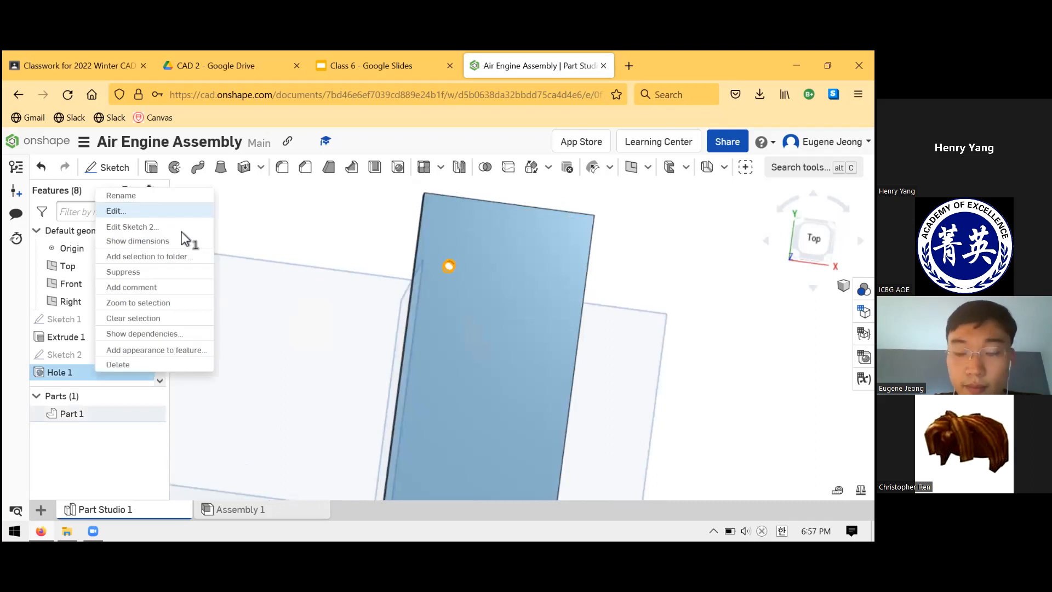
{"action": "right_click_drag", "start_coordinate": [491, 303], "coordinate": [493, 372]}
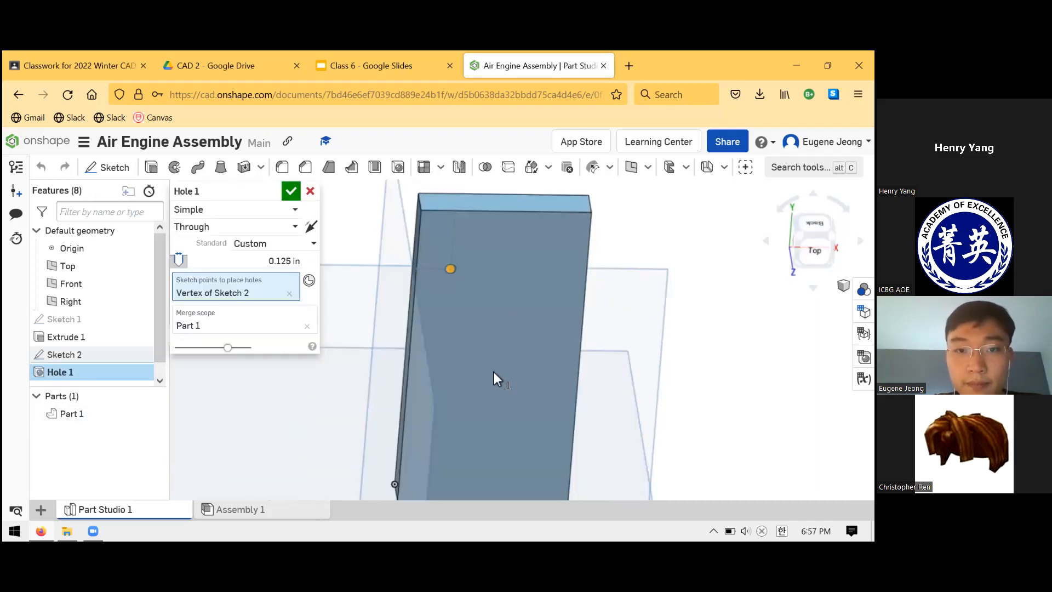
{"action": "right_click_drag", "start_coordinate": [506, 257], "coordinate": [458, 257]}
{"action": "scroll", "coordinate": [458, 256], "scroll_direction": "down", "scroll_amount": 1}
{"action": "scroll", "coordinate": [457, 257], "scroll_direction": "up", "scroll_amount": 6}
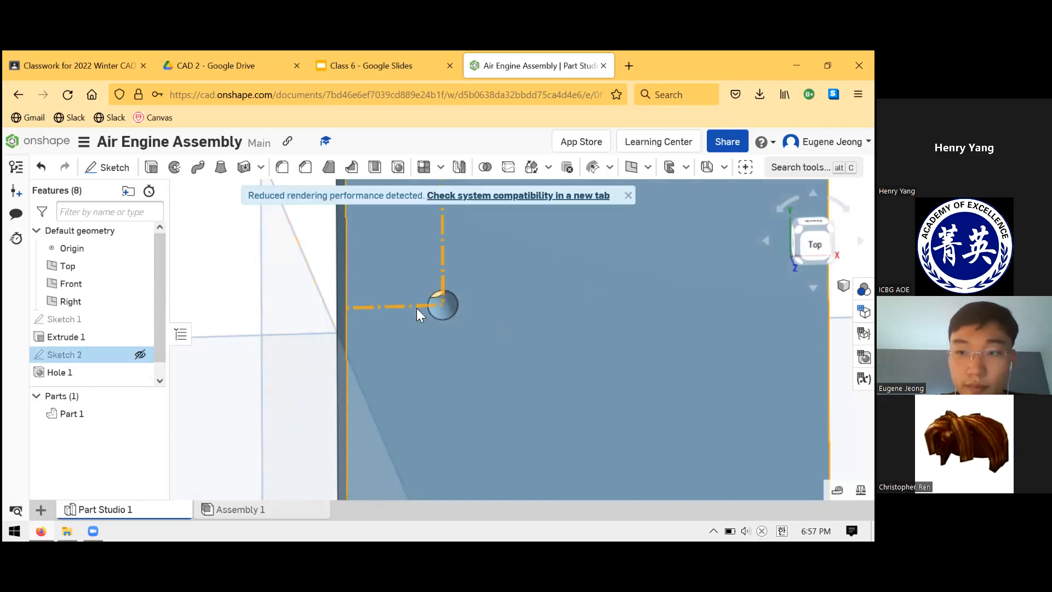
- Display Sketch 2 and examine how the hole's centre lines up with the construction lines from the plate's edges
{"action": "right_click_drag", "start_coordinate": [445, 307], "coordinate": [447, 317]}
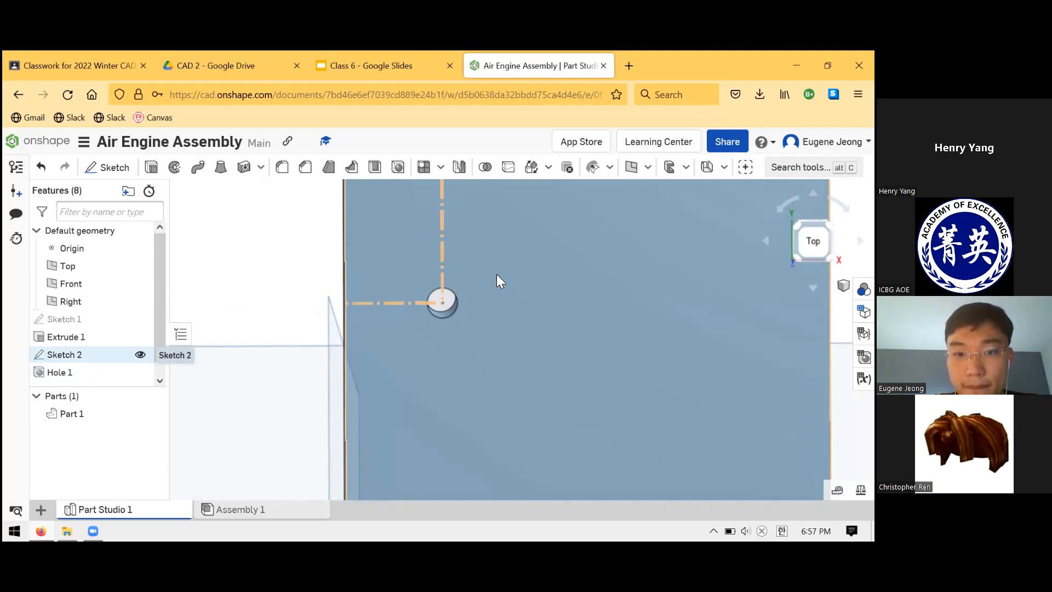
{"action": "mouse_move", "coordinate": [494, 271]}
{"action": "right_mouse_down"}
{"action": "mouse_move", "coordinate": [494, 281]}
{"action": "mouse_move", "coordinate": [493, 268]}
{"action": "mouse_move", "coordinate": [504, 269]}
{"action": "mouse_move", "coordinate": [481, 289]}
{"action": "right_mouse_up"}
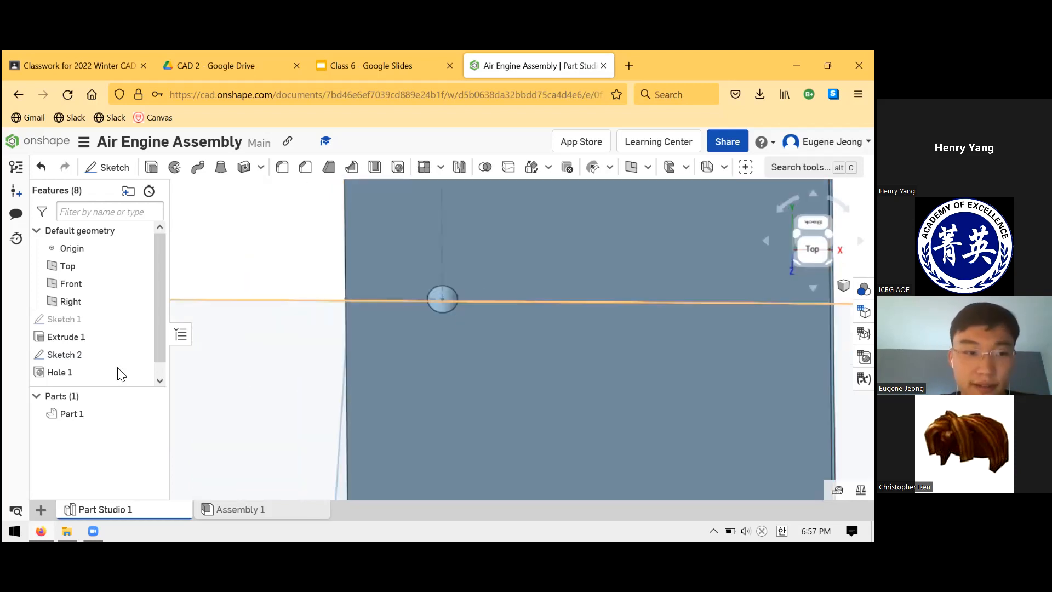
{"action": "scroll", "coordinate": [375, 369], "scroll_direction": "down", "scroll_amount": 4}
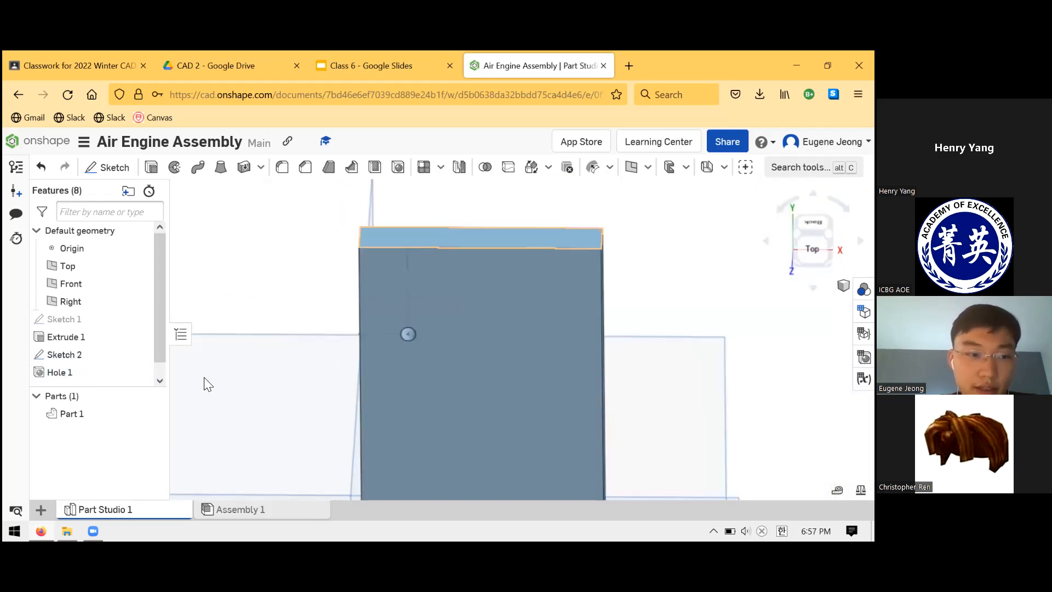
{"action": "scroll", "coordinate": [477, 248], "scroll_direction": "up", "scroll_amount": 4}
{"action": "left_click", "coordinate": [84, 353]}
{"action": "right_click_drag", "start_coordinate": [429, 366], "coordinate": [425, 369]}
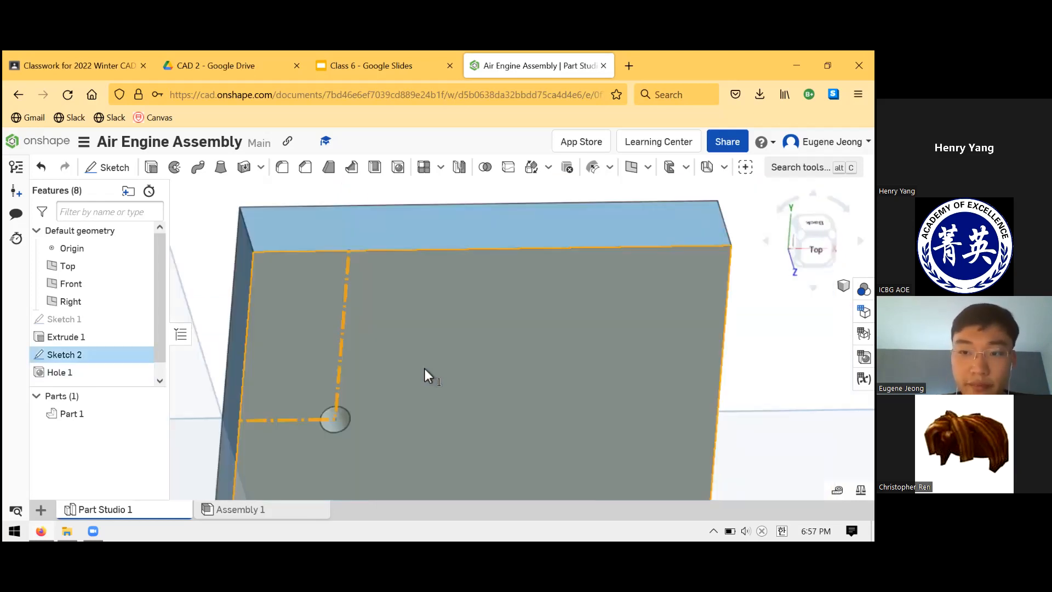
{"action": "middle_click_drag", "start_coordinate": [291, 346], "coordinate": [373, 404]}
{"action": "scroll", "coordinate": [411, 415], "scroll_direction": "up", "scroll_amount": 2}
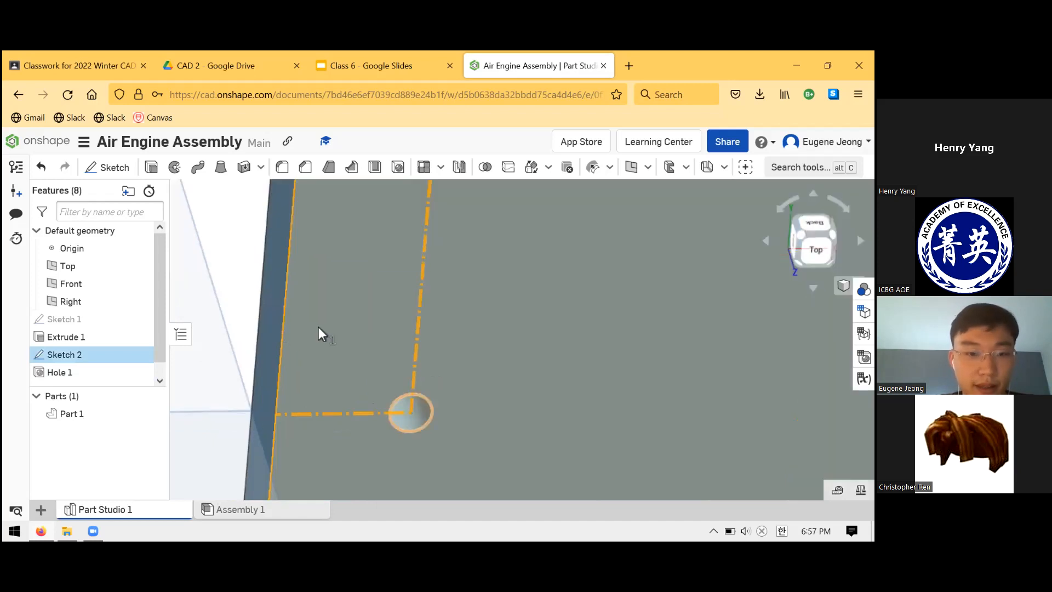
{"action": "key", "text": "n"}
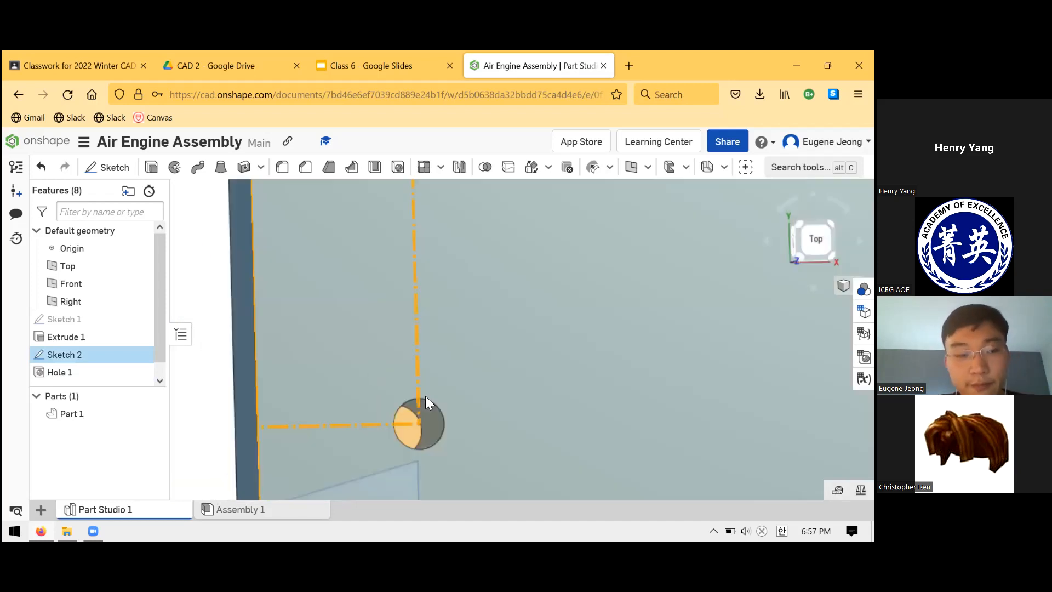
- Compare the hole feature with its placement sketch and hide Sketch 2
{"action": "left_click", "coordinate": [105, 375]}
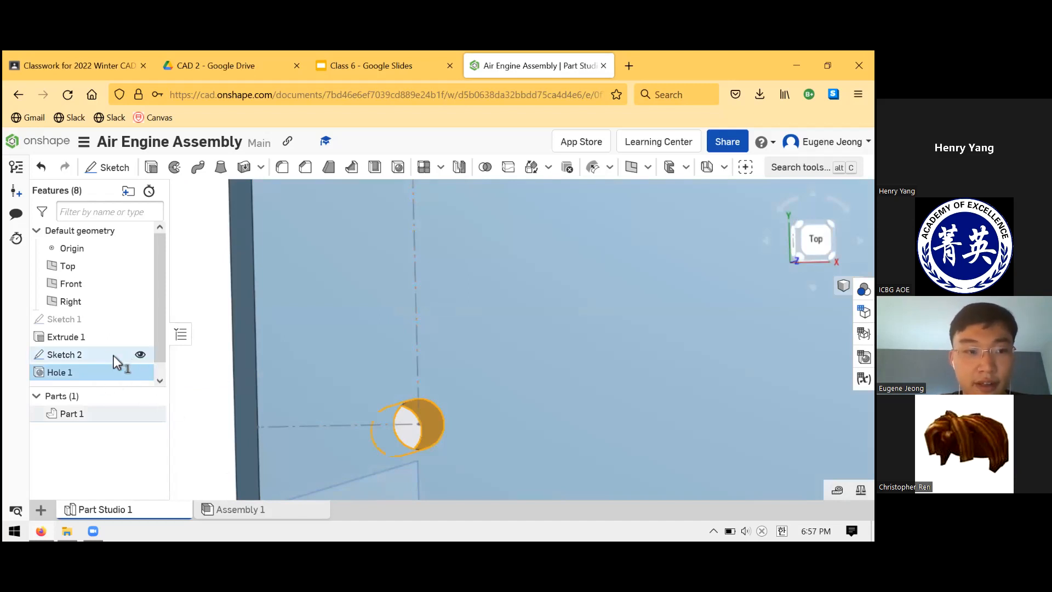
{"action": "left_click", "coordinate": [147, 354]}
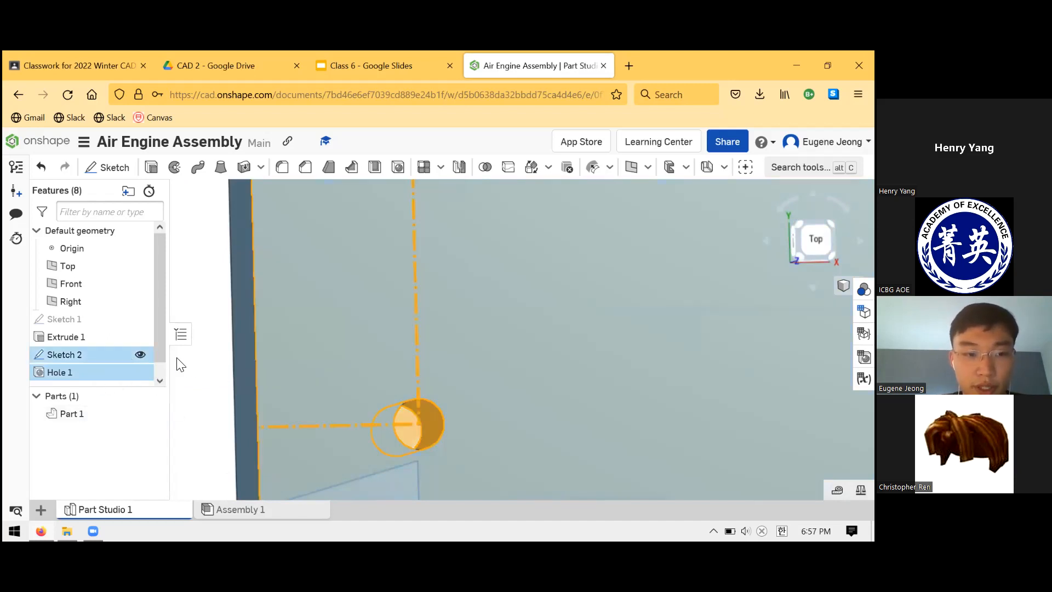
{"action": "left_click", "coordinate": [141, 352]}
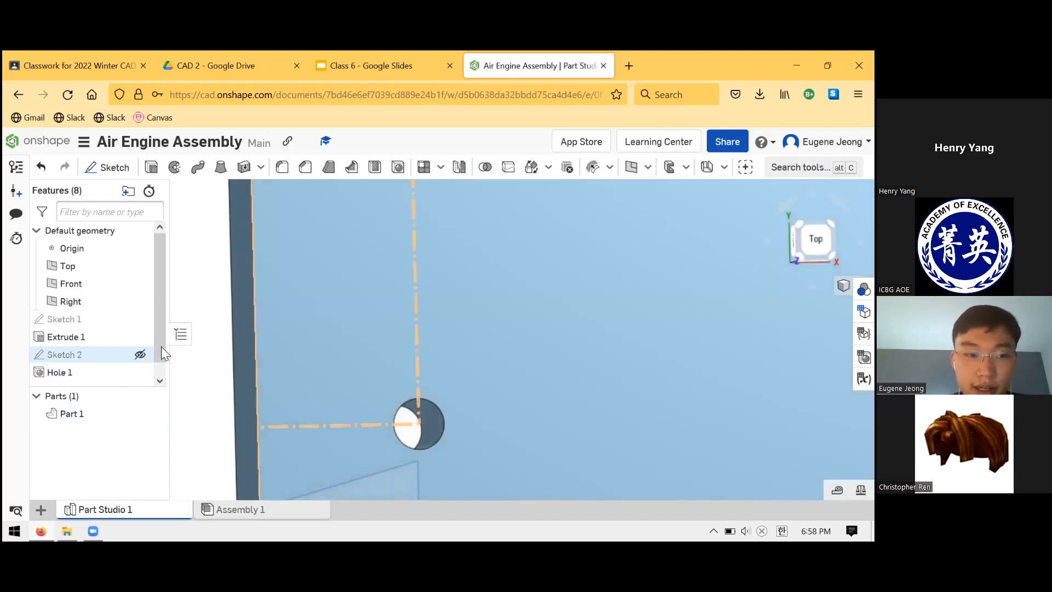
- Display Sketch 2 and start another hole feature on its placement point at the existing hole's centre
{"action": "left_click", "coordinate": [141, 350]}
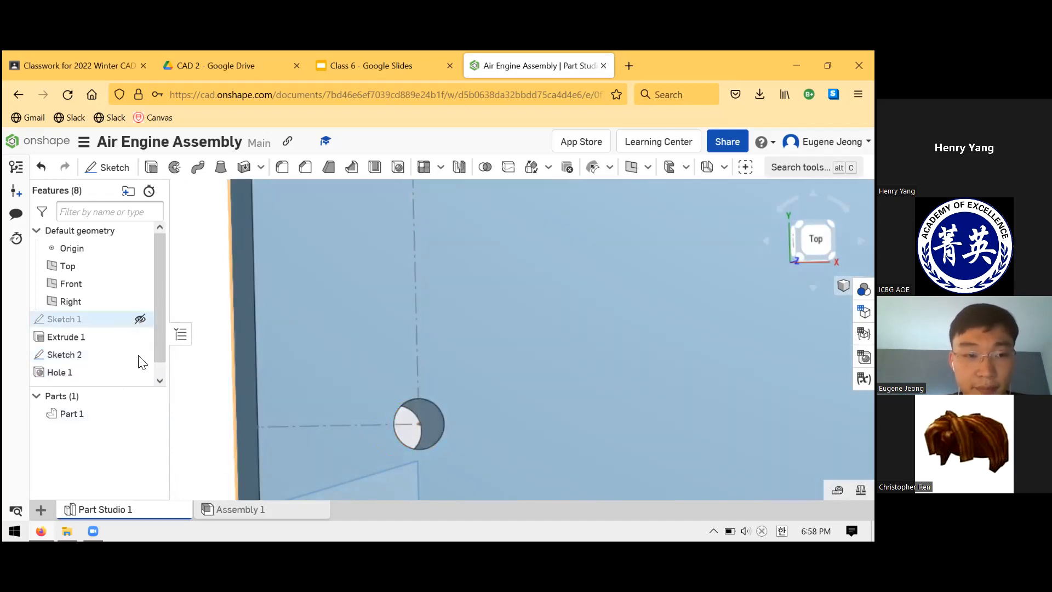
{"action": "left_click", "coordinate": [129, 319]}
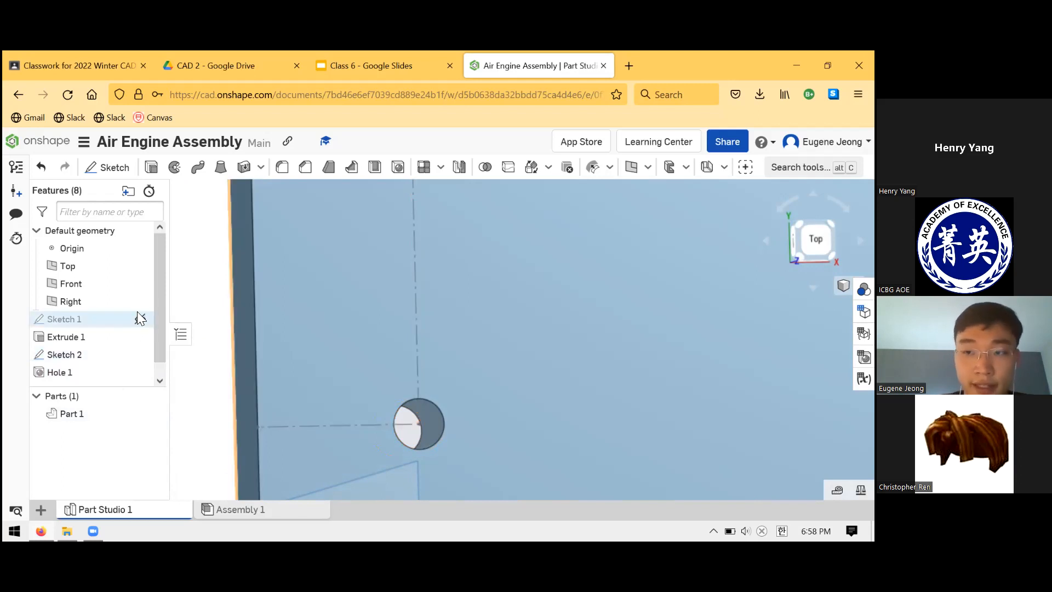
{"action": "left_click", "coordinate": [137, 356]}
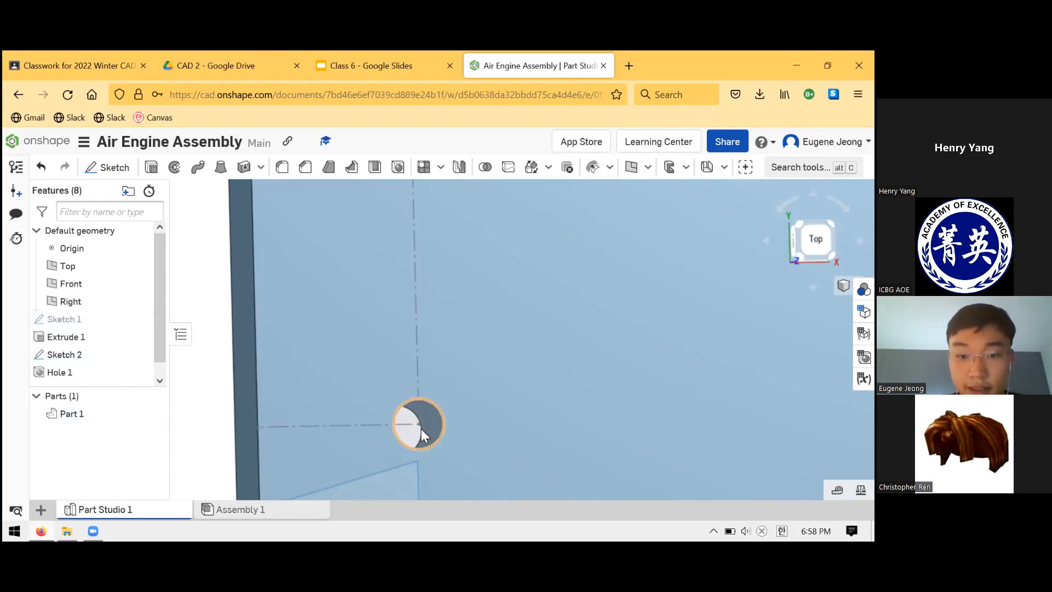
{"action": "mouse_move", "coordinate": [461, 406]}
{"action": "left_mouse_down"}
{"action": "mouse_move", "coordinate": [211, 392]}
{"action": "mouse_move", "coordinate": [427, 347]}
{"action": "left_mouse_up"}
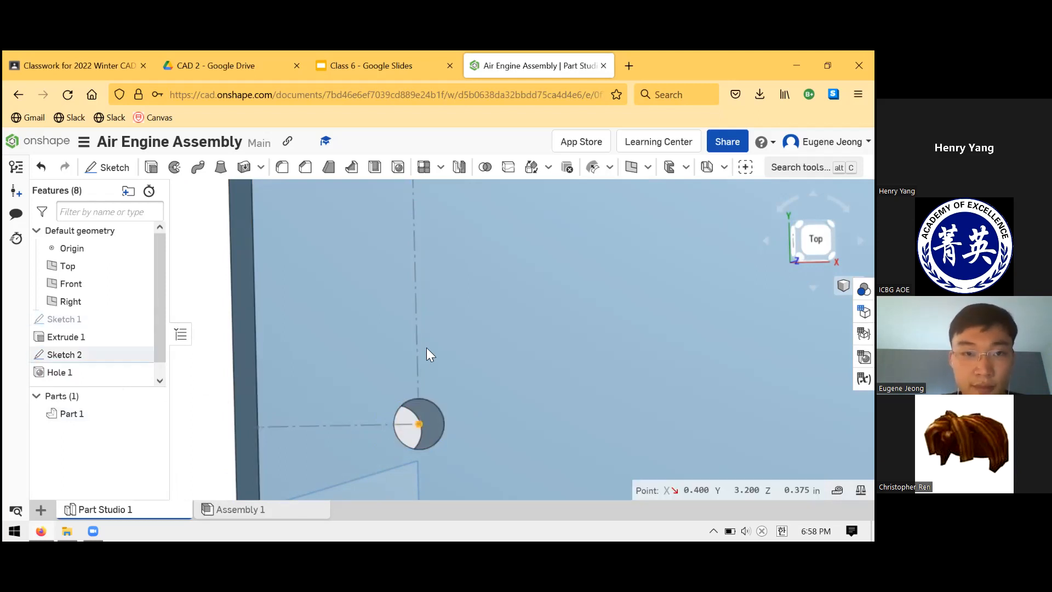
{"action": "right_click_drag", "start_coordinate": [473, 291], "coordinate": [438, 315]}
{"action": "left_click", "coordinate": [400, 171]}
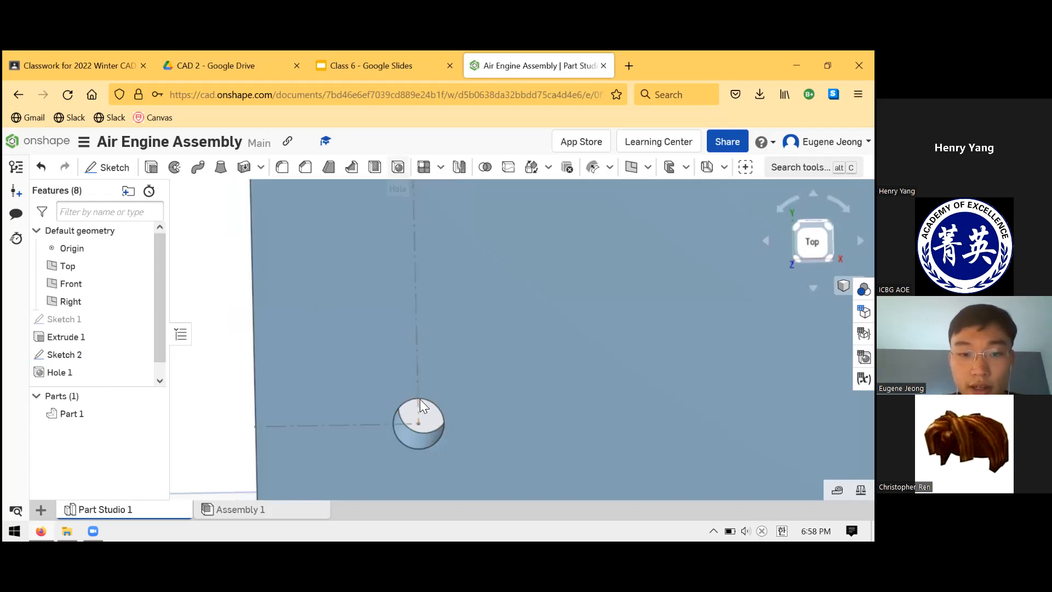
{"action": "left_click", "coordinate": [418, 423]}
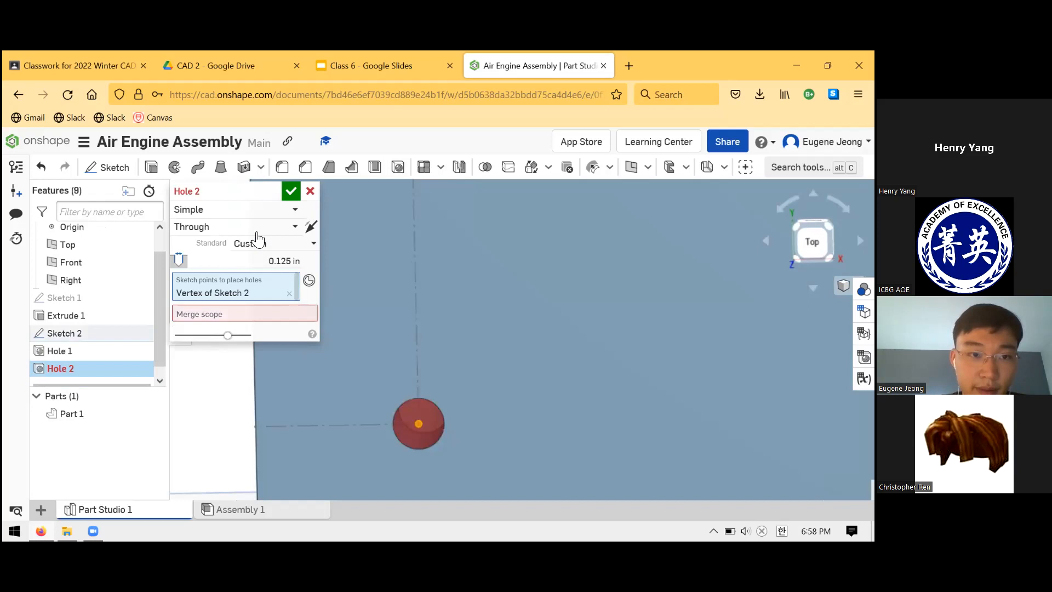
- Configure the new hole as an ANSI tapped hole, size #10 with 32 threads per inch
{"action": "left_click", "coordinate": [262, 243]}
{"action": "left_click", "coordinate": [248, 281]}
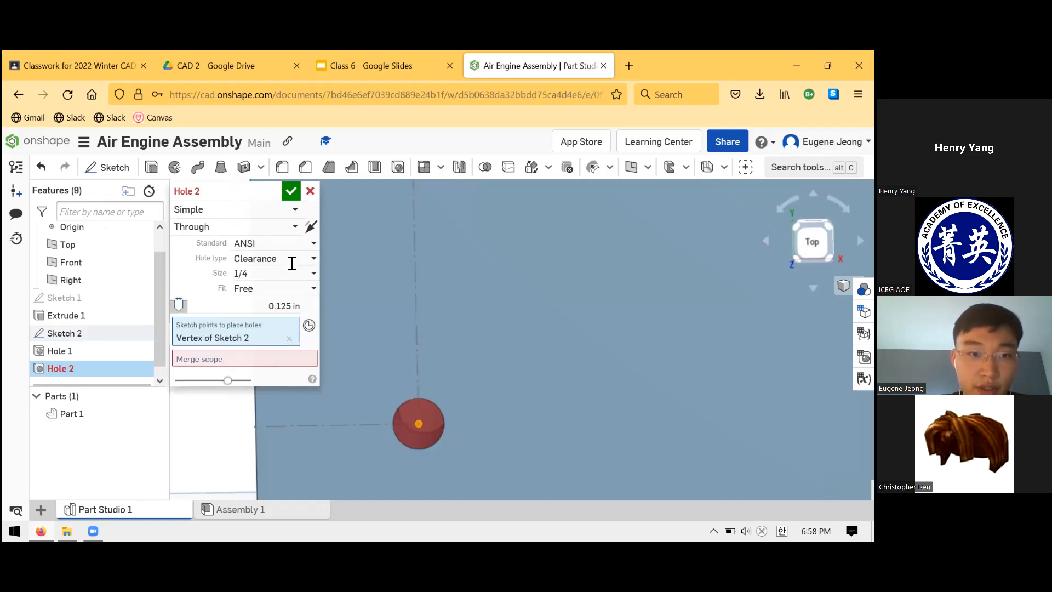
{"action": "left_click", "coordinate": [258, 259]}
{"action": "left_click", "coordinate": [253, 296]}
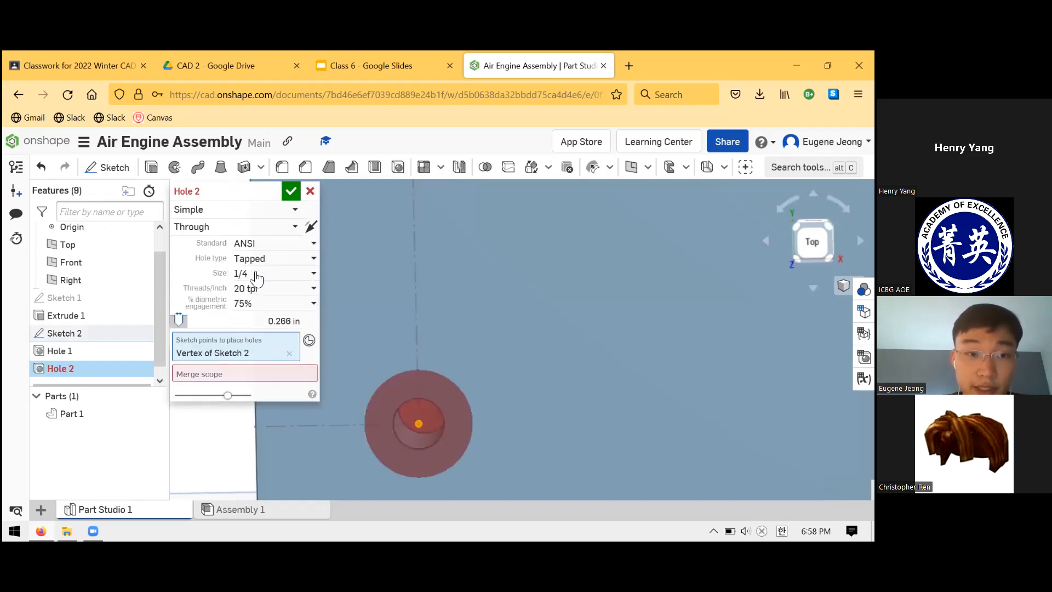
{"action": "left_click", "coordinate": [265, 273]}
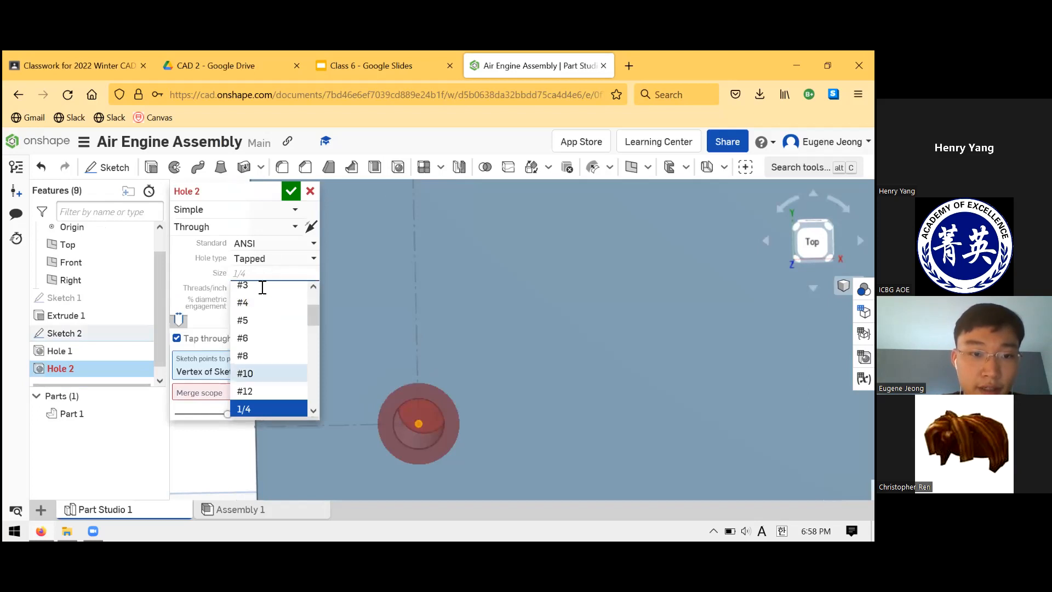
{"action": "left_click", "coordinate": [255, 374]}
{"action": "left_click", "coordinate": [274, 288]}
{"action": "left_click", "coordinate": [263, 325]}
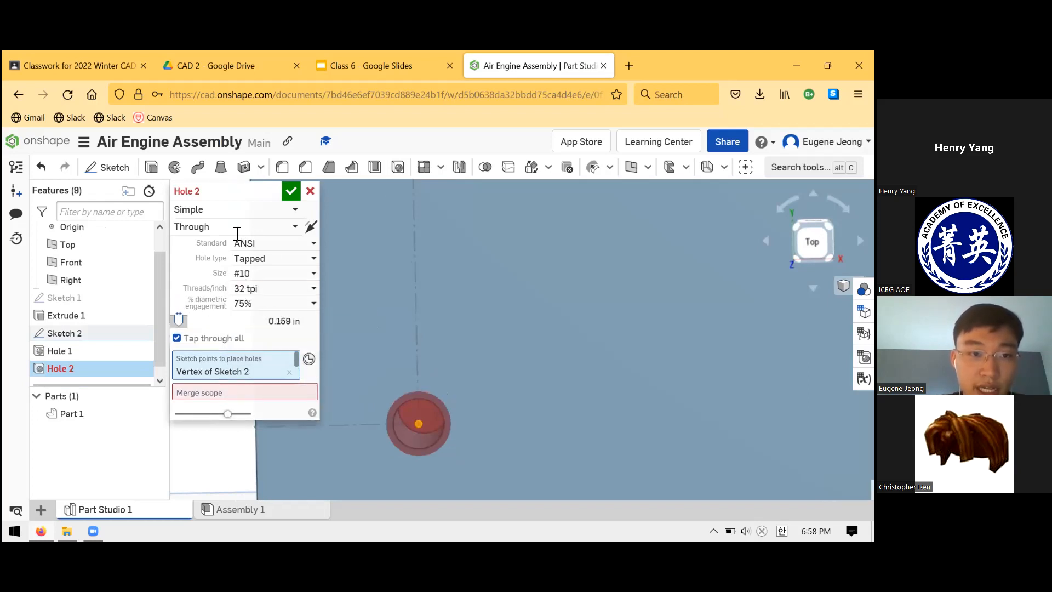
- Make the tapped hole blind with a depth of 0.25 in and create it
{"action": "left_click", "coordinate": [263, 227]}
{"action": "left_click", "coordinate": [189, 264]}
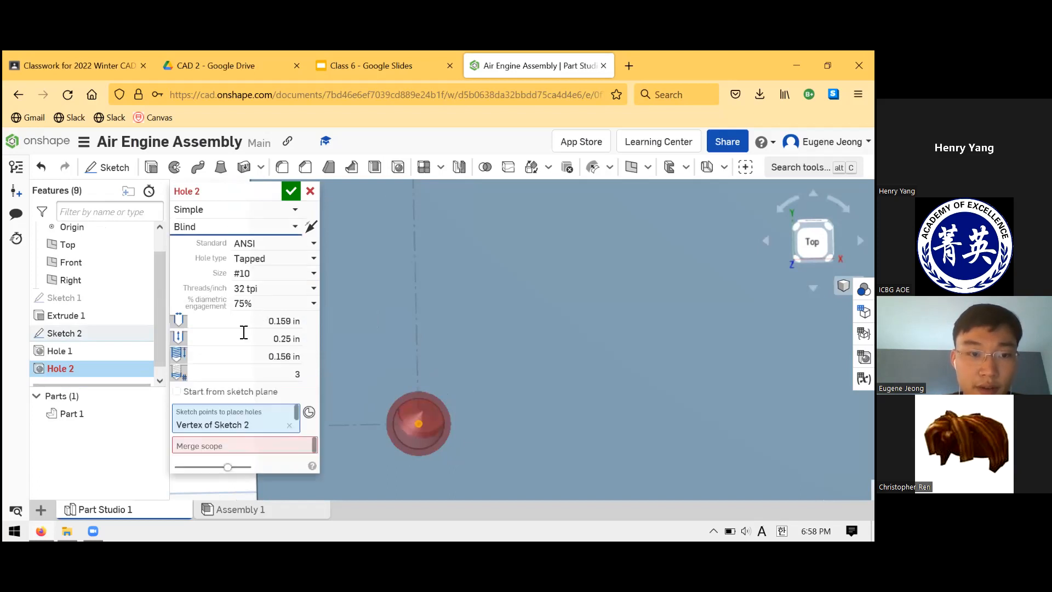
{"action": "left_click", "coordinate": [293, 338]}
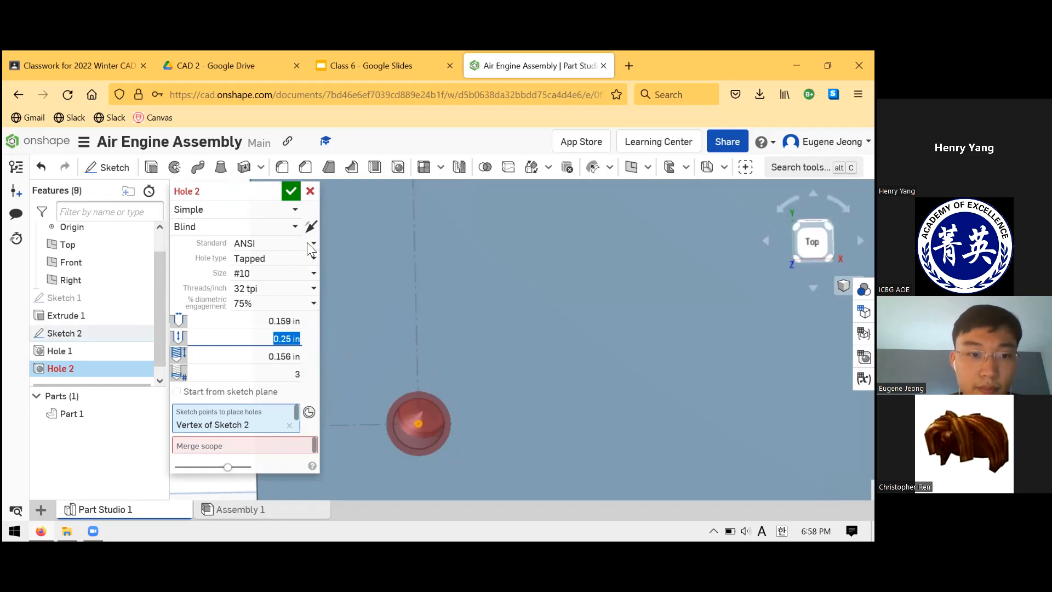
{"action": "key", "text": "Return"}
{"action": "right_click_drag", "start_coordinate": [342, 288], "coordinate": [352, 302]}
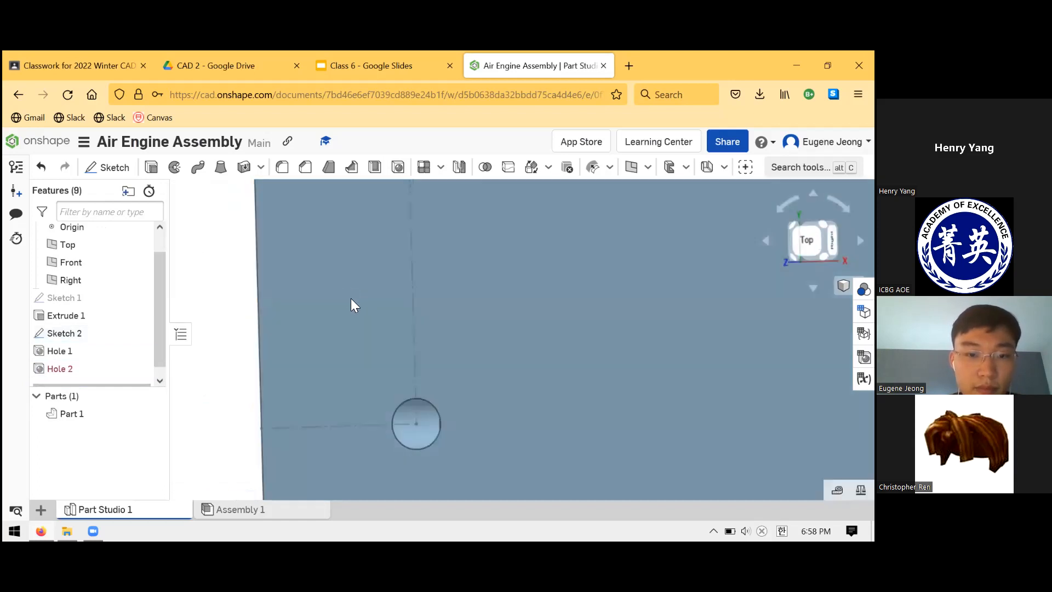
{"action": "scroll", "coordinate": [401, 316], "scroll_direction": "down", "scroll_amount": 4}
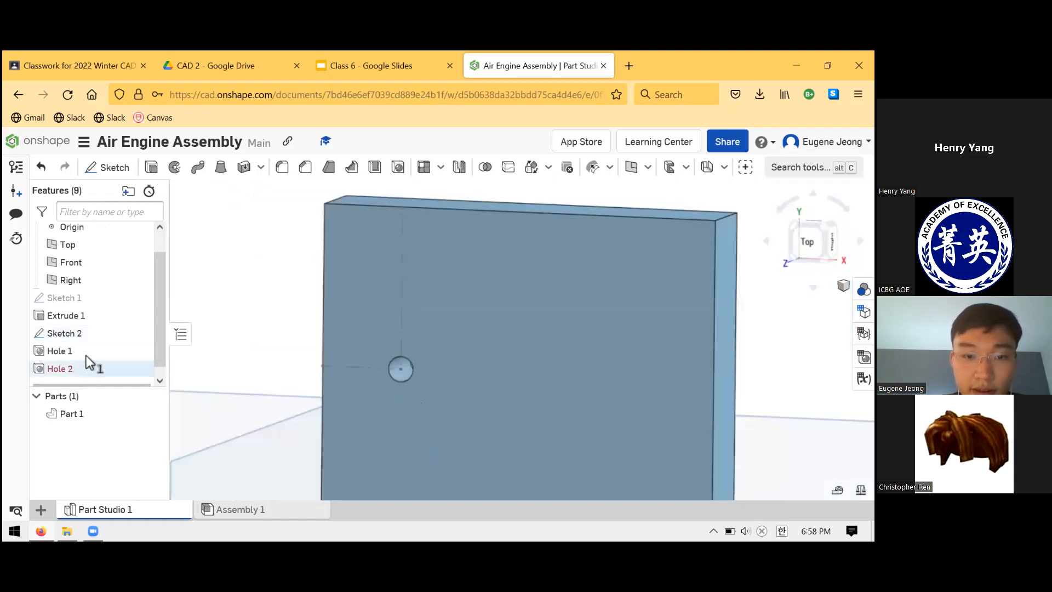
- Edit the failed tapped hole feature to include Part 1 in its merge scope and accept it
{"action": "left_click", "coordinate": [83, 369]}
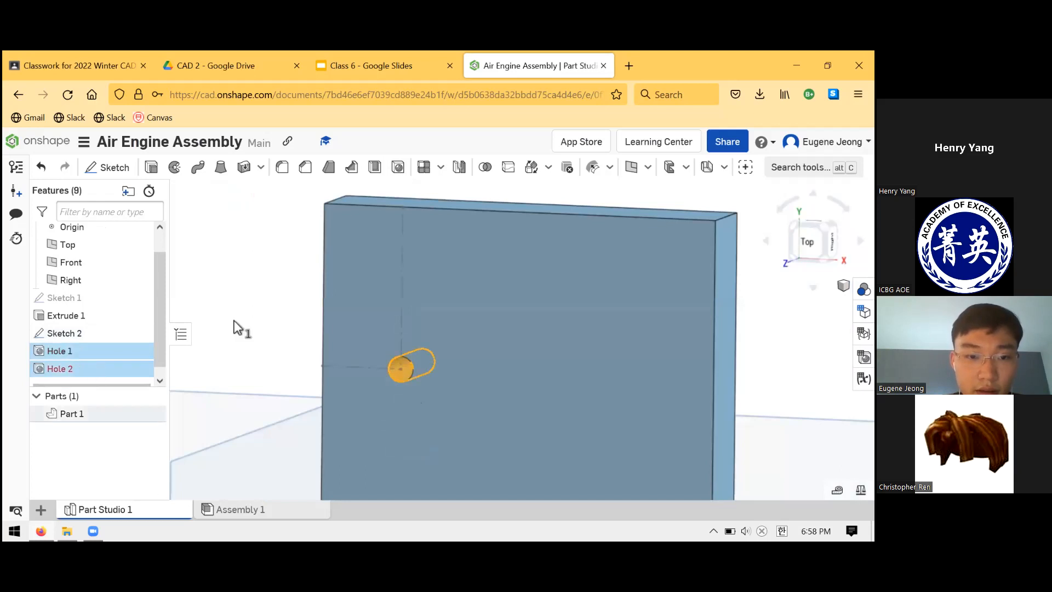
{"action": "left_click", "coordinate": [113, 364]}
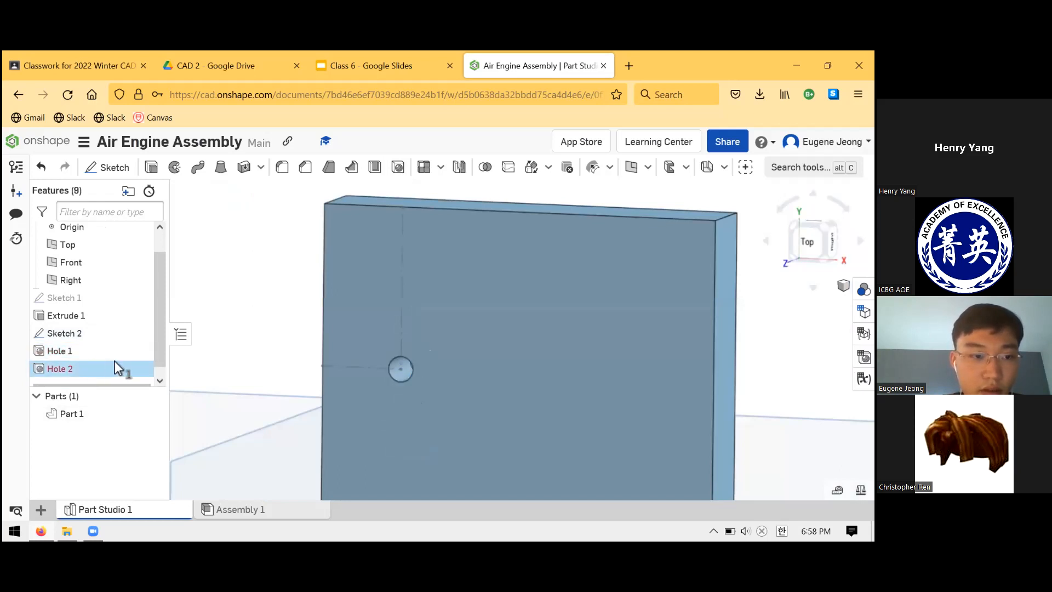
{"action": "right_click", "coordinate": [157, 373]}
{"action": "left_click", "coordinate": [291, 404]}
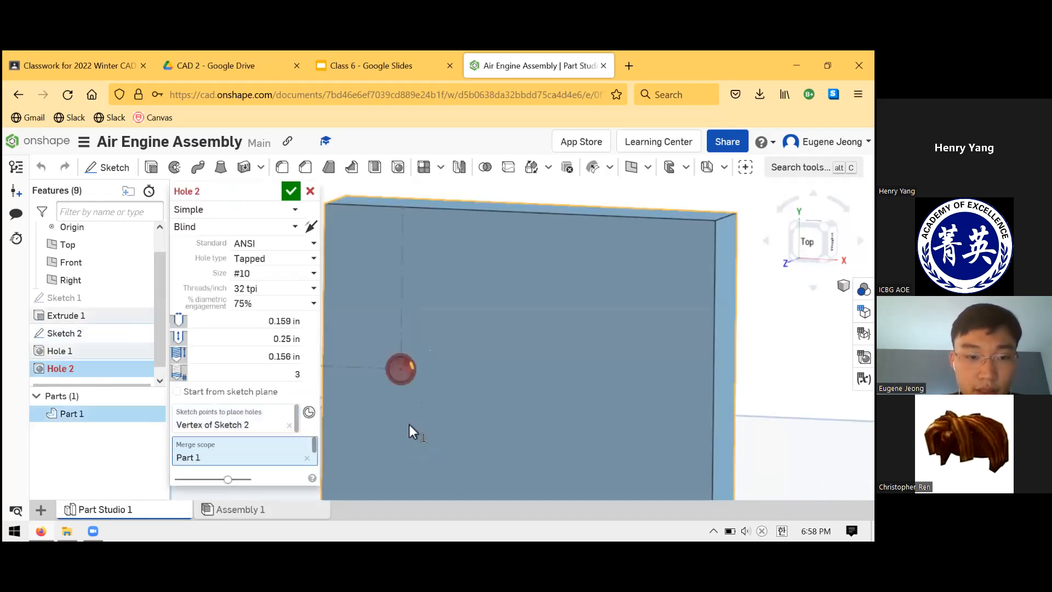
{"action": "scroll", "coordinate": [482, 350], "scroll_direction": "down", "scroll_amount": 1}
{"action": "mouse_move", "coordinate": [482, 344]}
{"action": "right_mouse_down"}
{"action": "mouse_move", "coordinate": [473, 344]}
{"action": "mouse_move", "coordinate": [488, 363]}
{"action": "mouse_move", "coordinate": [481, 350]}
{"action": "mouse_move", "coordinate": [466, 356]}
{"action": "right_mouse_up"}
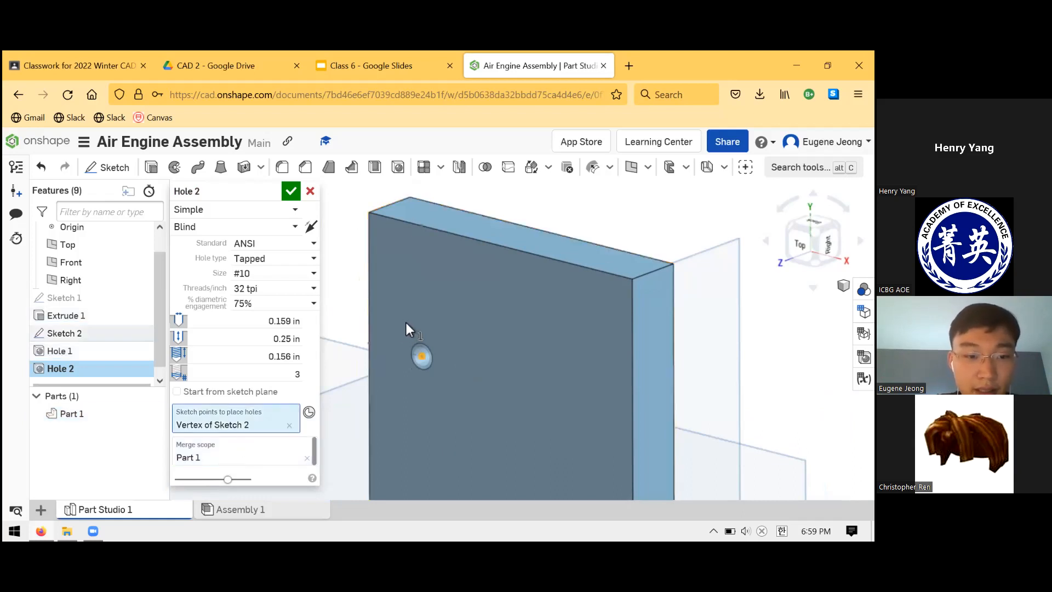
{"action": "left_click", "coordinate": [291, 191]}
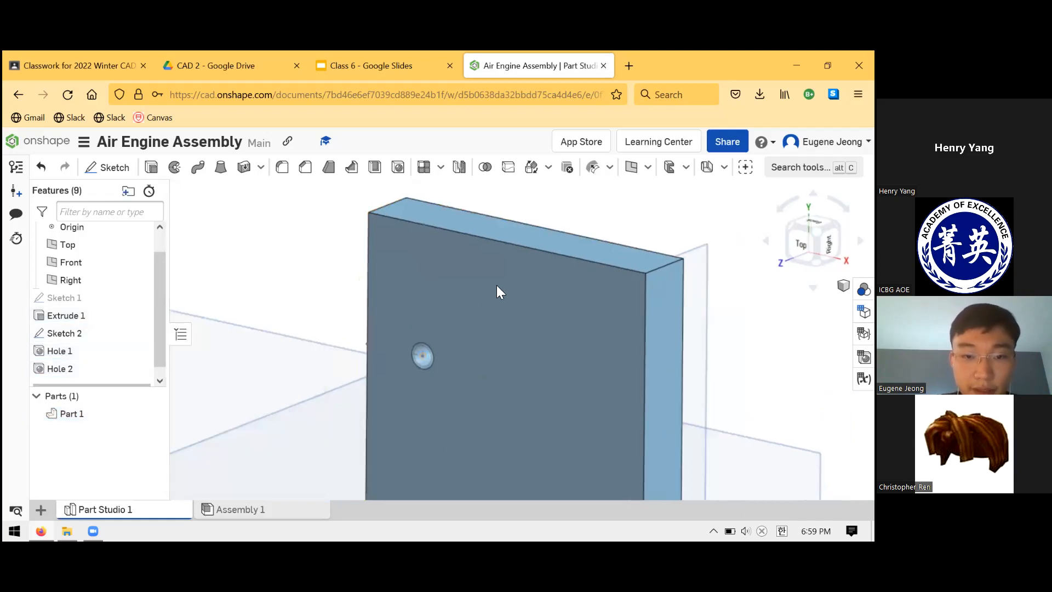
- Inspect the blind tapped hole in the plate up close and hide Sketch 2
{"action": "right_click_drag", "start_coordinate": [372, 362], "coordinate": [416, 379]}
{"action": "scroll", "coordinate": [406, 373], "scroll_direction": "up", "scroll_amount": 3}
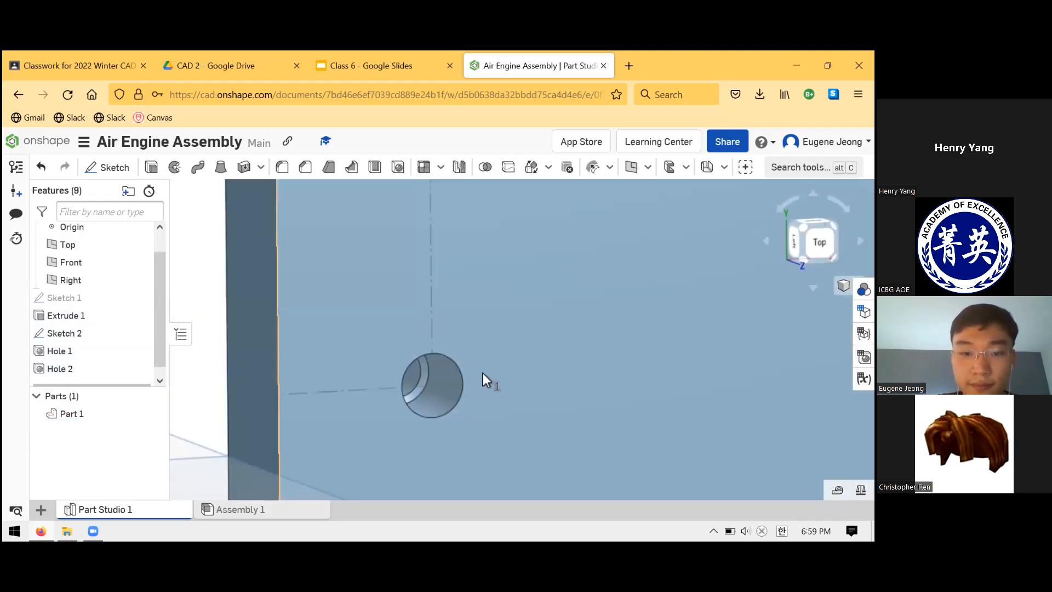
{"action": "left_click", "coordinate": [484, 376]}
{"action": "left_click", "coordinate": [187, 379]}
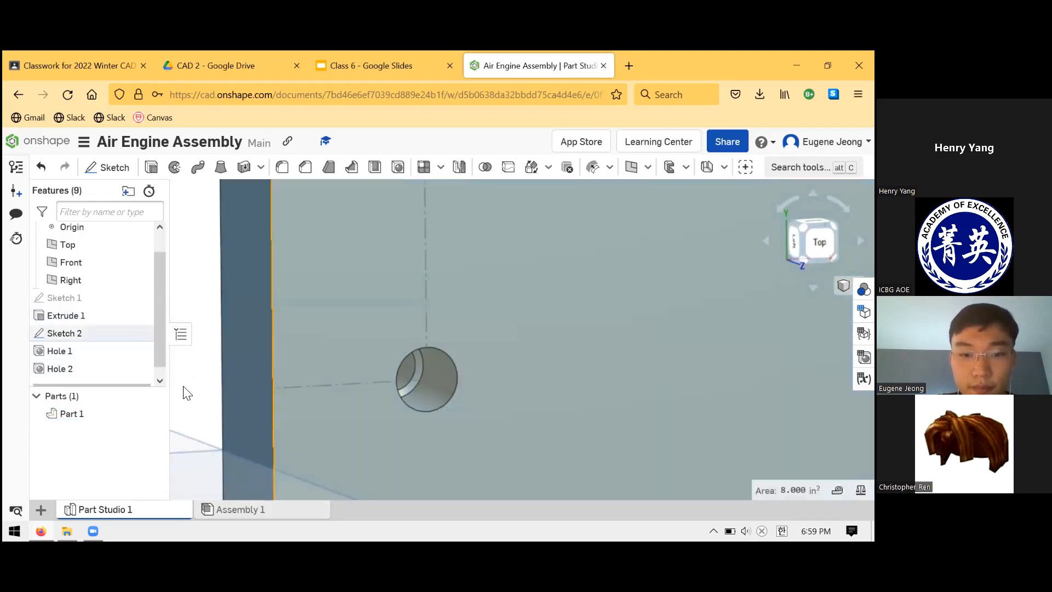
{"action": "left_click", "coordinate": [443, 390]}
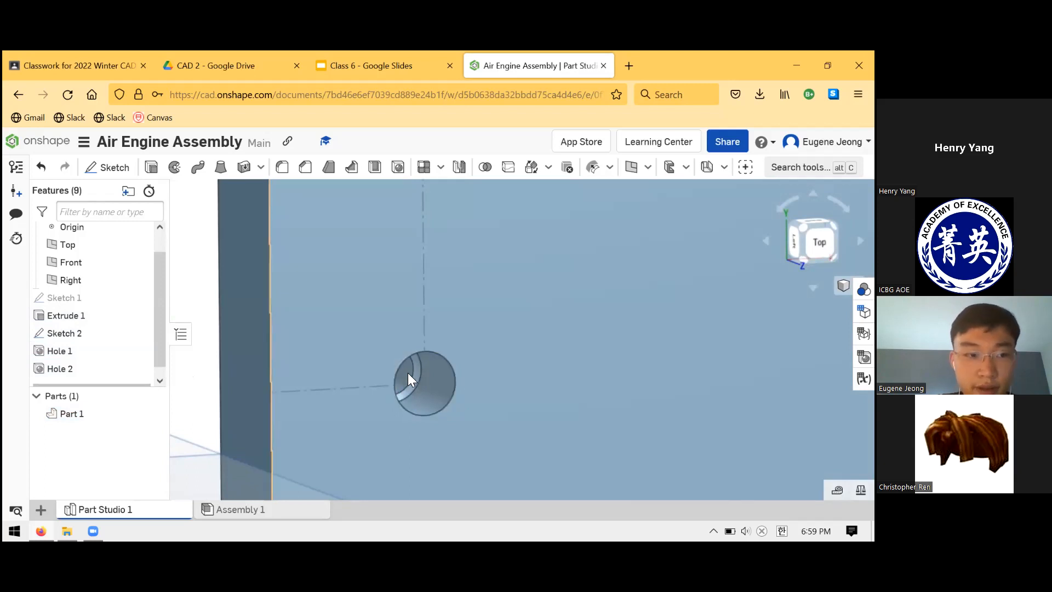
{"action": "left_click", "coordinate": [145, 337]}
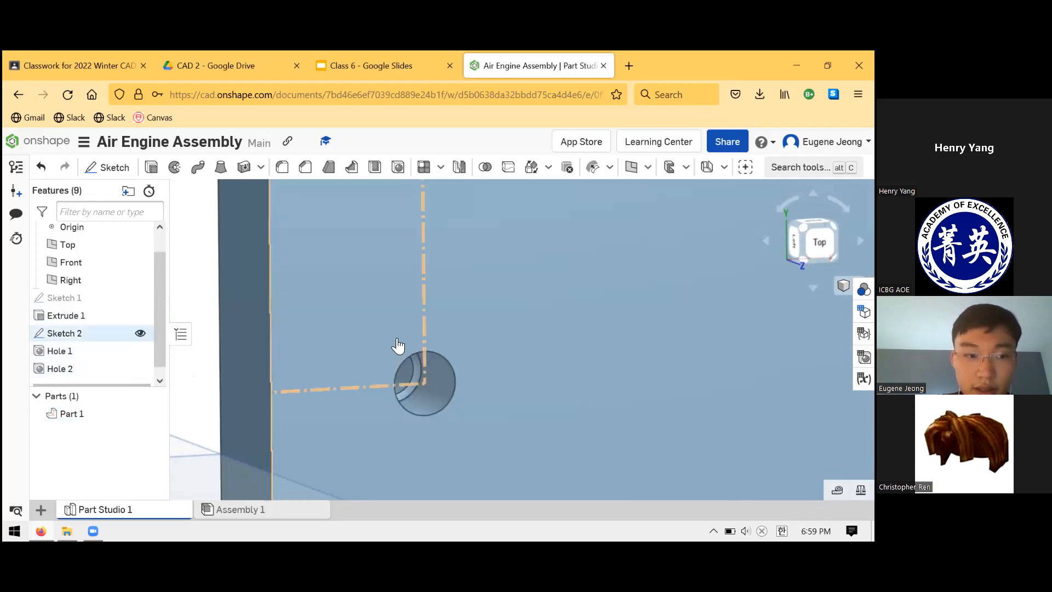
{"action": "mouse_move", "coordinate": [392, 330]}
{"action": "right_mouse_down"}
{"action": "mouse_move", "coordinate": [437, 404]}
{"action": "mouse_move", "coordinate": [387, 420]}
{"action": "right_mouse_up"}
{"action": "right_click_drag", "start_coordinate": [443, 393], "coordinate": [431, 365]}
{"action": "scroll", "coordinate": [481, 384], "scroll_direction": "up", "scroll_amount": 3}
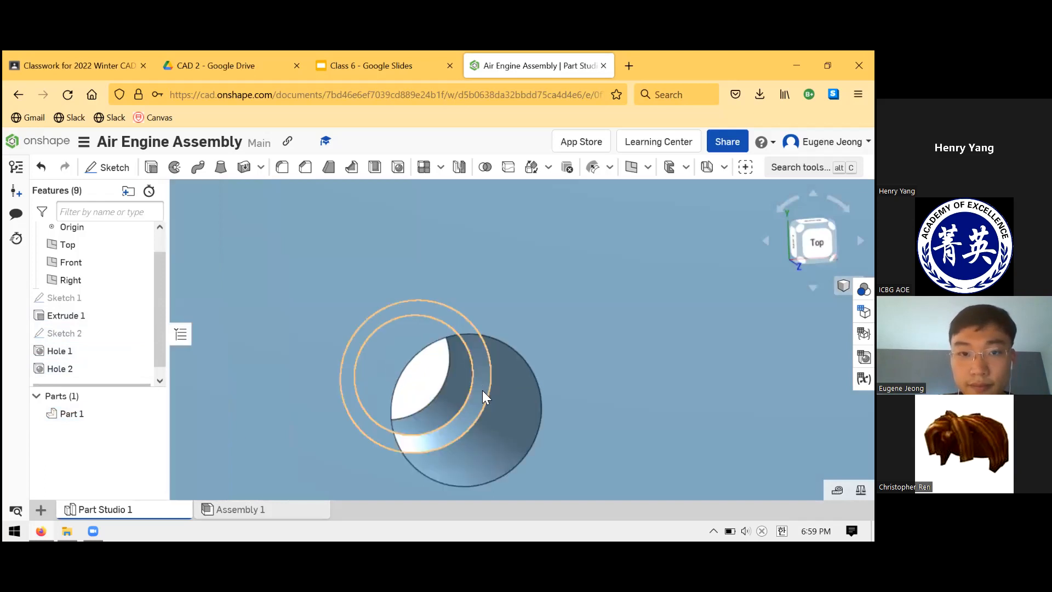
{"action": "right_click_drag", "start_coordinate": [482, 390], "coordinate": [473, 384]}
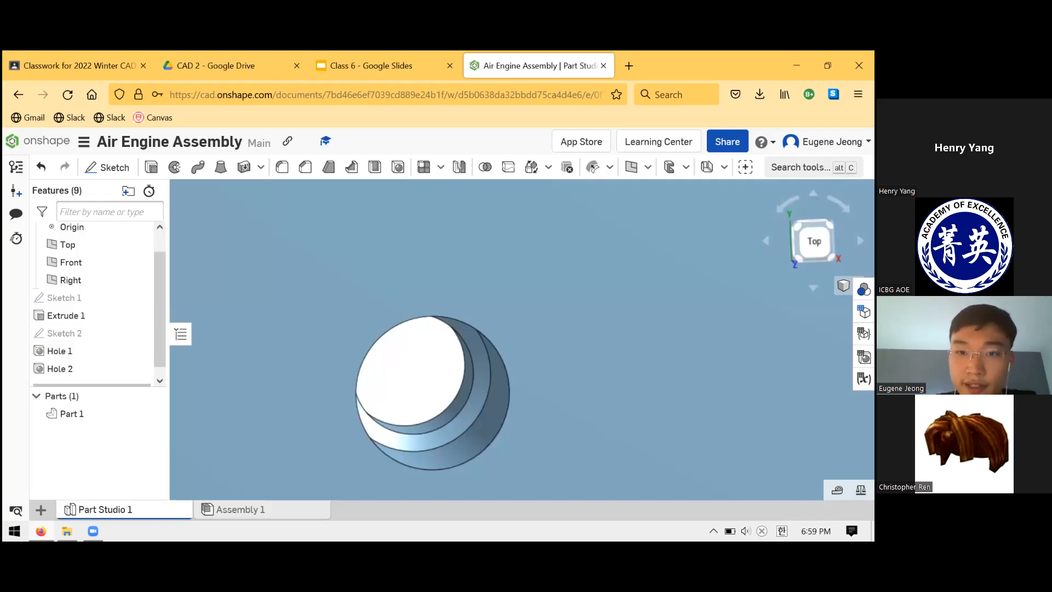
- Search the modelling tools for "cosme" and "thread" to look for a cosmetic thread tool
{"action": "key", "text": "alt+c"}
{"action": "type", "text": "cosme"}
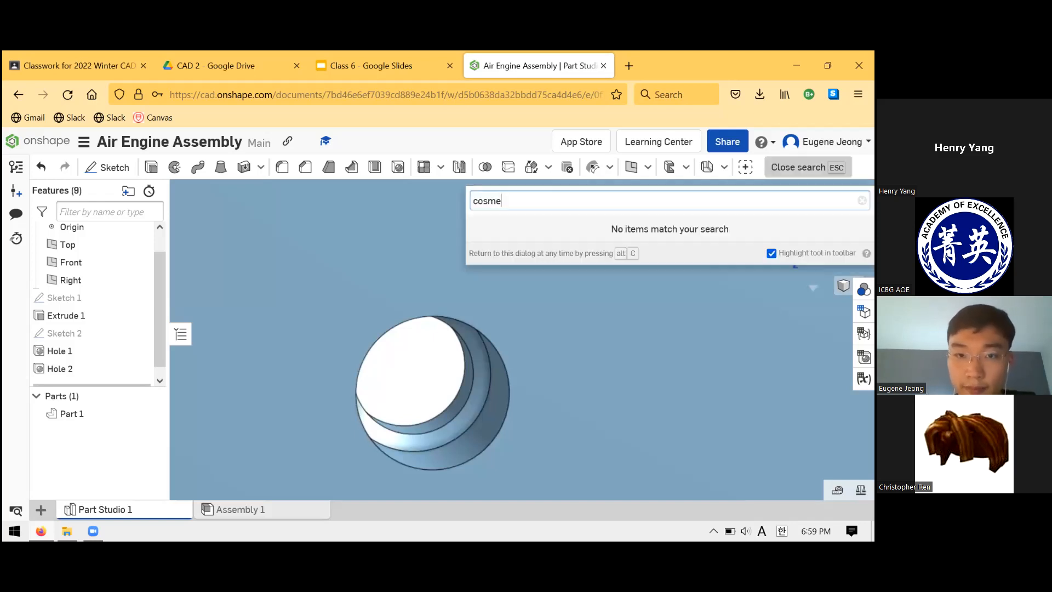
{"action": "key", "text": "ctrl+a"}
{"action": "type", "text": "t"}
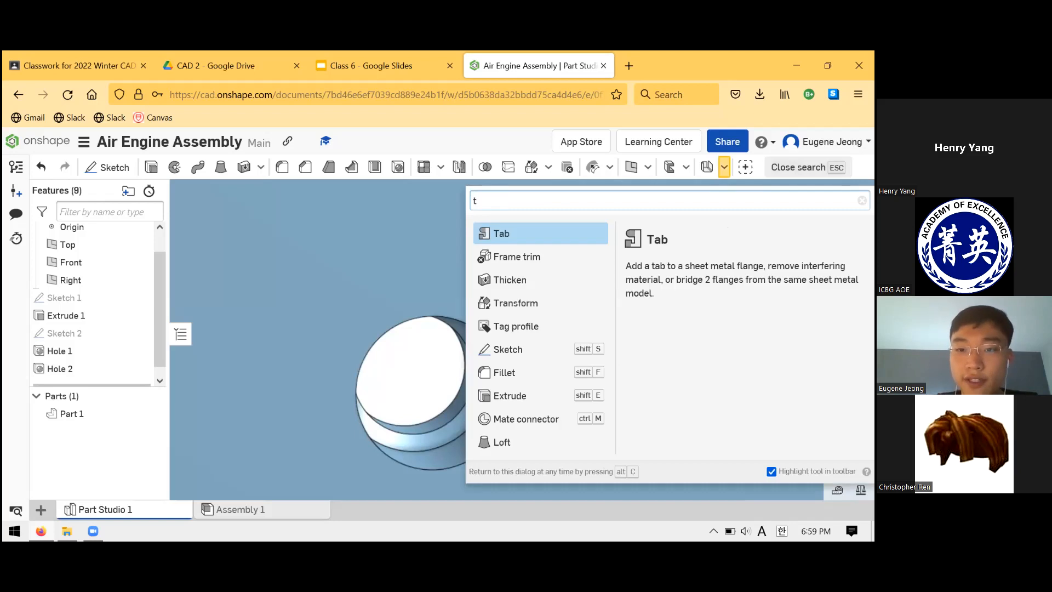
{"action": "type", "text": "hread"}
{"action": "key", "text": "ctrl+a"}
{"action": "key", "text": "BackSpace"}
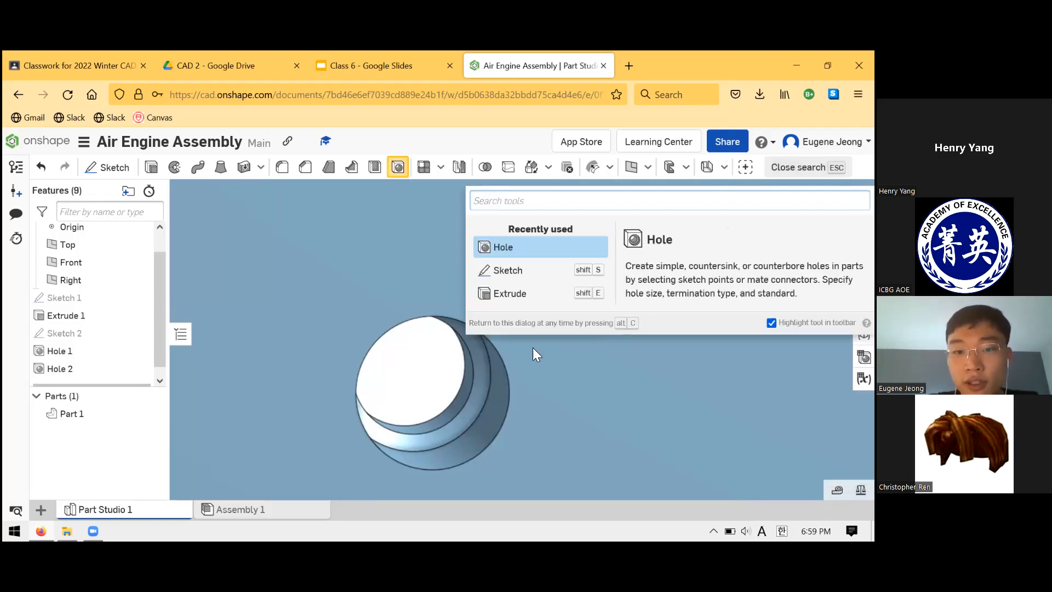
- Examine the cylindrical wall and inner edges of the tapped hole where it meets the smaller through hole
{"action": "left_click", "coordinate": [496, 404]}
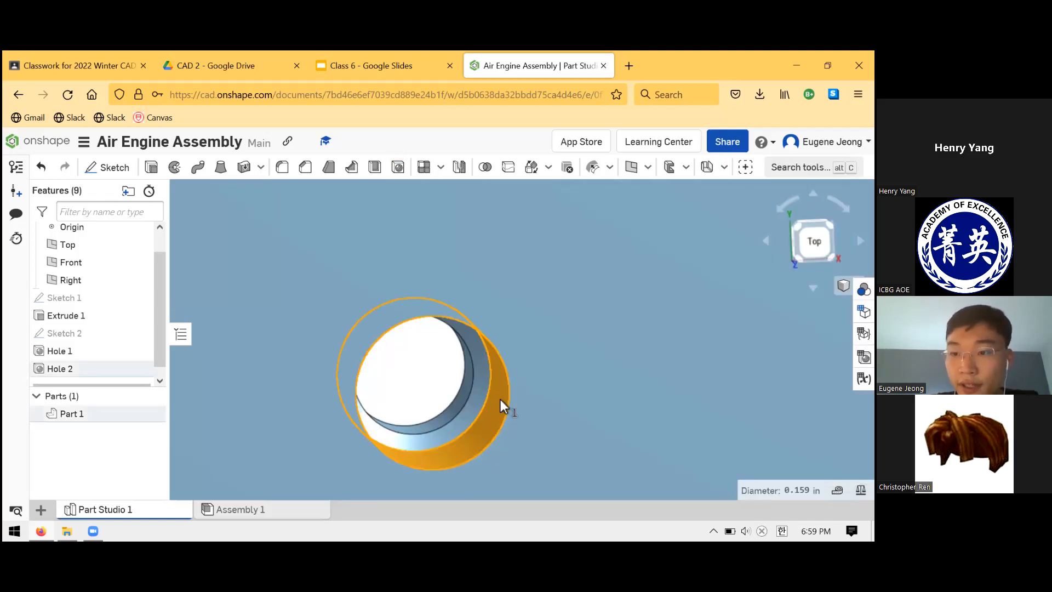
{"action": "scroll", "coordinate": [499, 405], "scroll_direction": "down", "scroll_amount": 3}
{"action": "scroll", "coordinate": [499, 404], "scroll_direction": "down", "scroll_amount": 2}
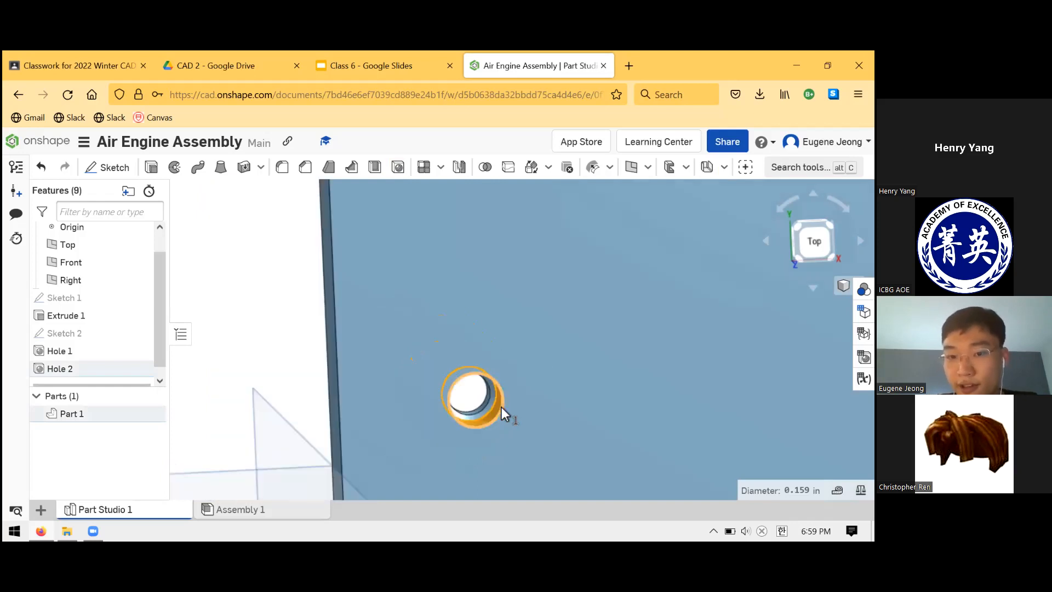
{"action": "scroll", "coordinate": [509, 356], "scroll_direction": "up", "scroll_amount": 4}
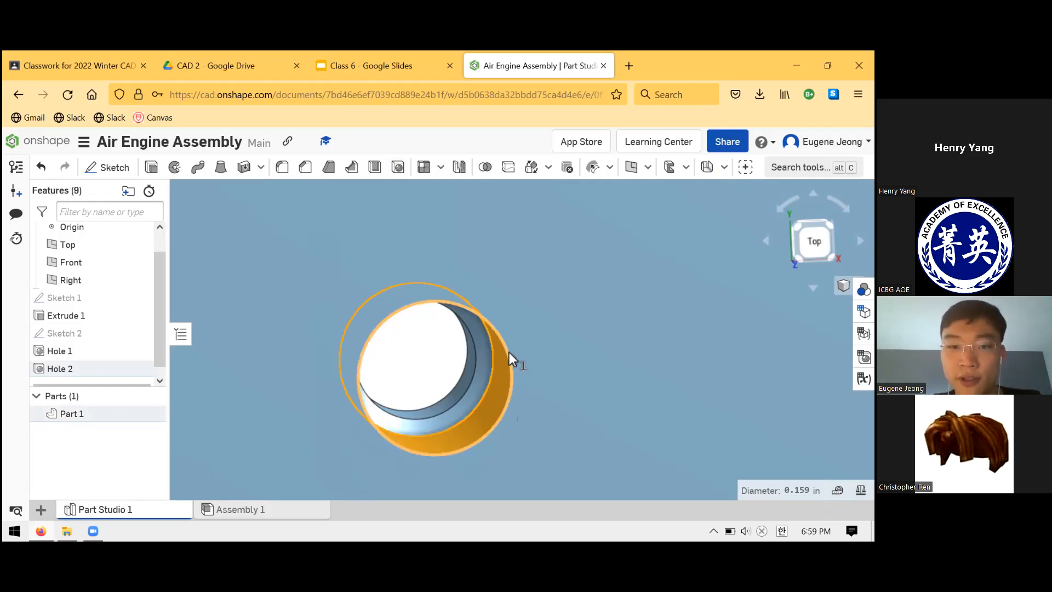
{"action": "key", "text": "Escape"}
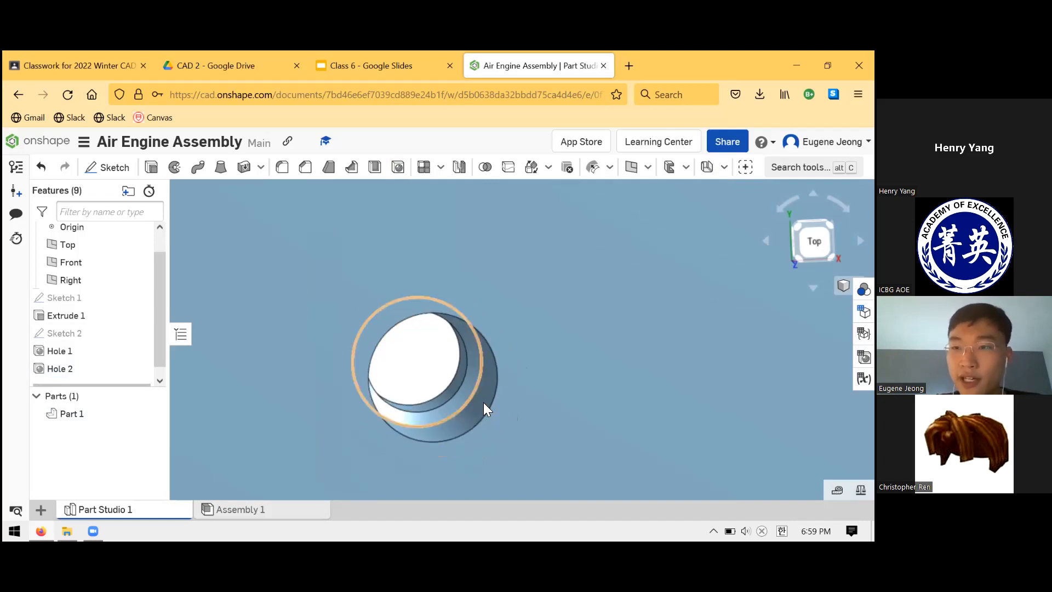
{"action": "left_click", "coordinate": [427, 415]}
{"action": "right_click_drag", "start_coordinate": [443, 370], "coordinate": [349, 391]}
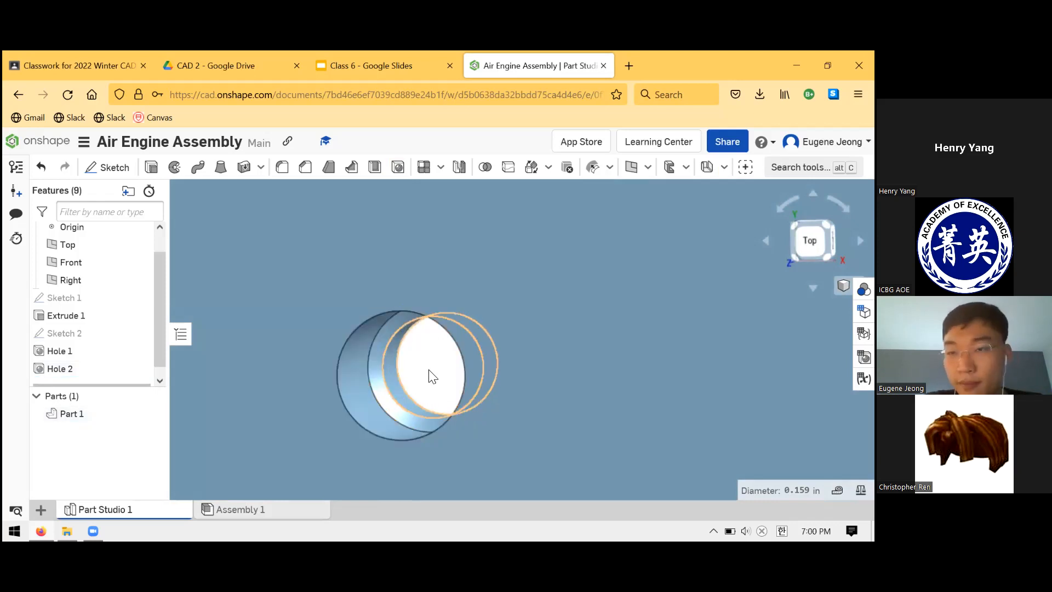
{"action": "left_click", "coordinate": [417, 382]}
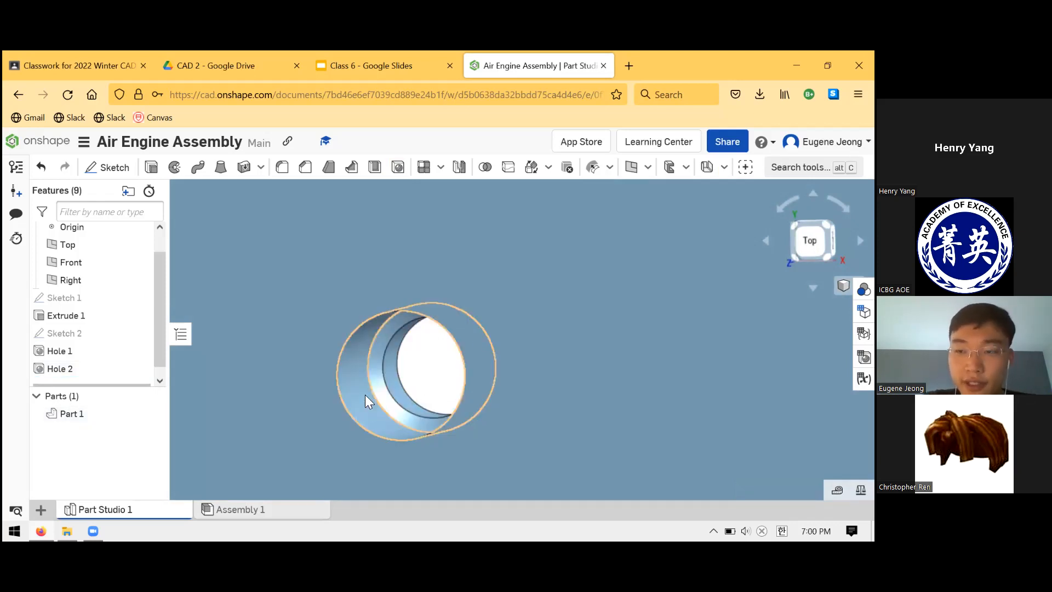
{"action": "left_click", "coordinate": [411, 400]}
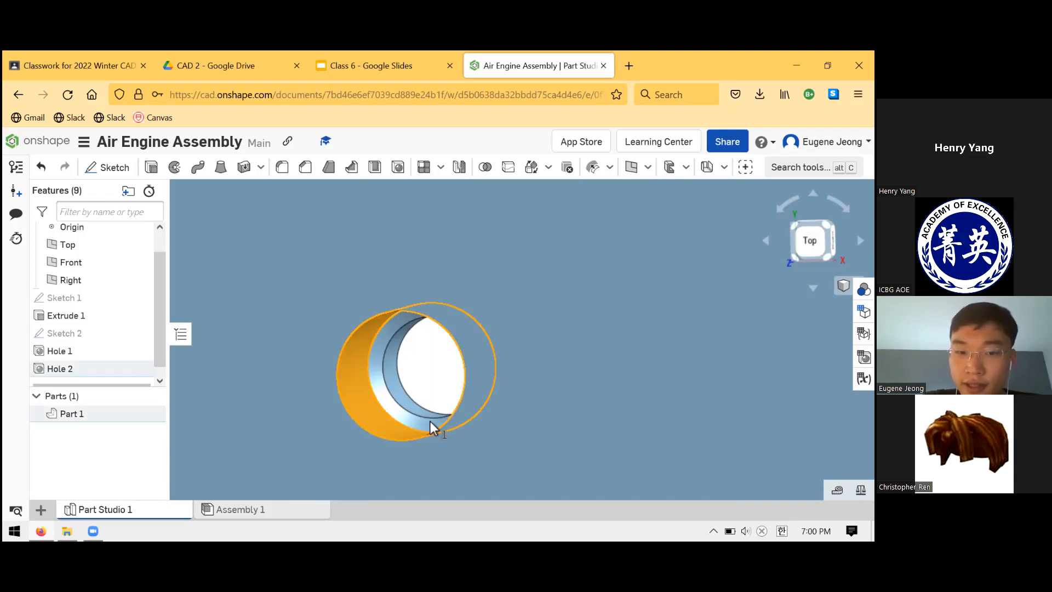
- Zoom out from the tapped hole to the whole plate and consult the Upright drawing in the Class 6 slides
{"action": "left_click", "coordinate": [412, 386]}
{"action": "scroll", "coordinate": [496, 340], "scroll_direction": "down", "scroll_amount": 5}
{"action": "scroll", "coordinate": [496, 332], "scroll_direction": "down", "scroll_amount": 2}
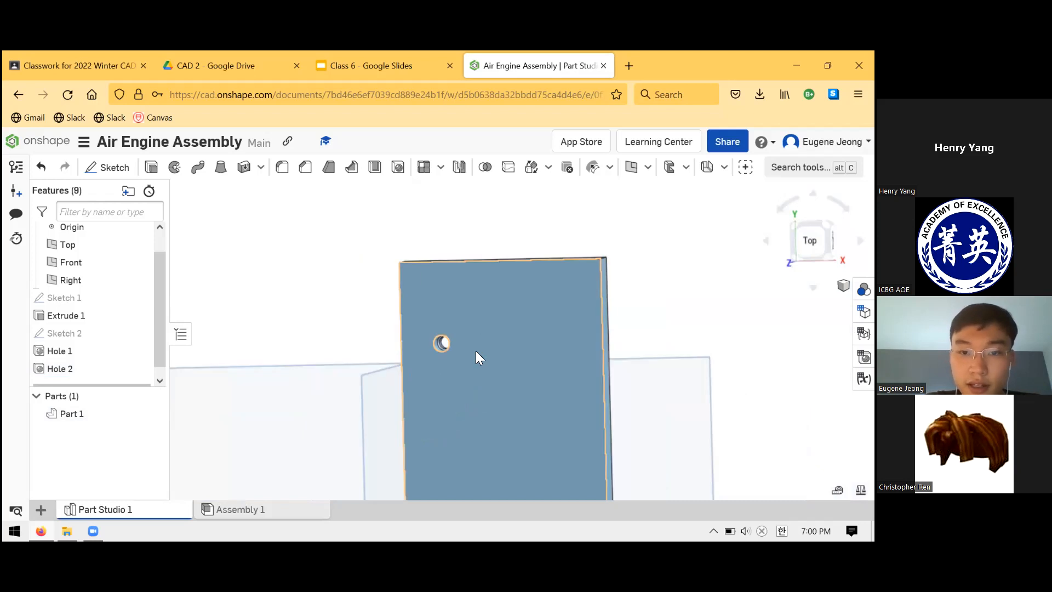
{"action": "scroll", "coordinate": [459, 399], "scroll_direction": "down", "scroll_amount": 4}
{"action": "left_click", "coordinate": [343, 54]}
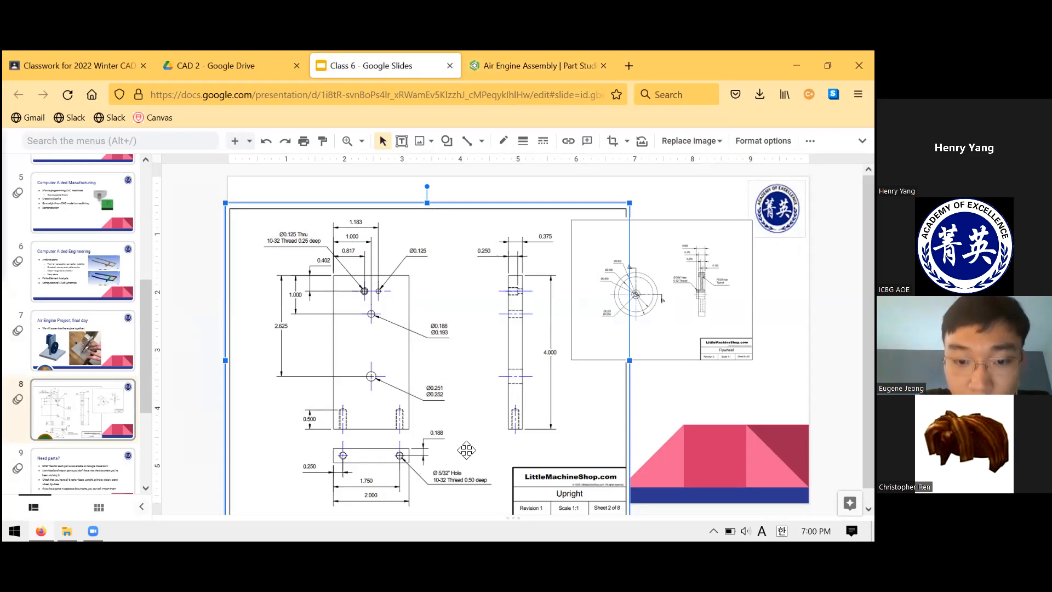
- Convert the drawing's 5/32 hole diameter to a decimal with a web search and highlight its leading decimals
{"action": "left_click", "coordinate": [628, 66]}
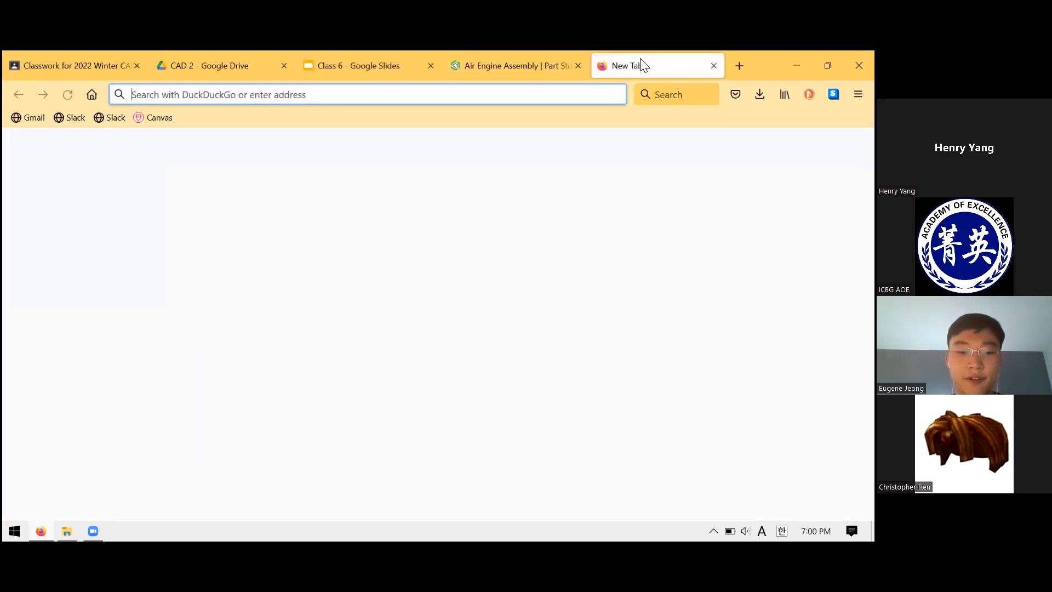
{"action": "type", "text": "5/2"}
{"action": "key", "text": "Return"}
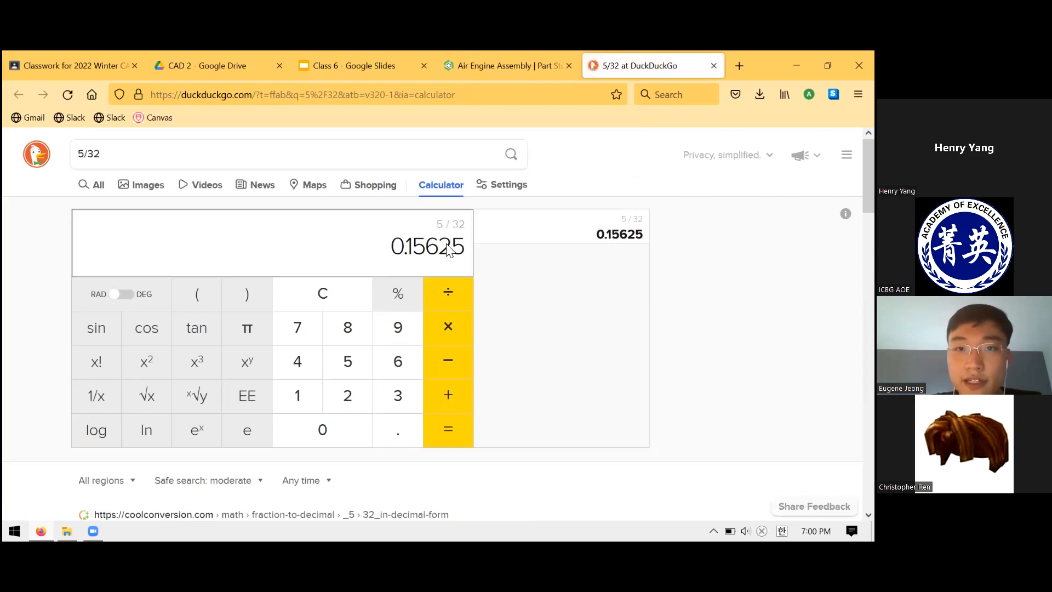
{"action": "left_click_drag", "start_coordinate": [451, 248], "coordinate": [415, 220]}
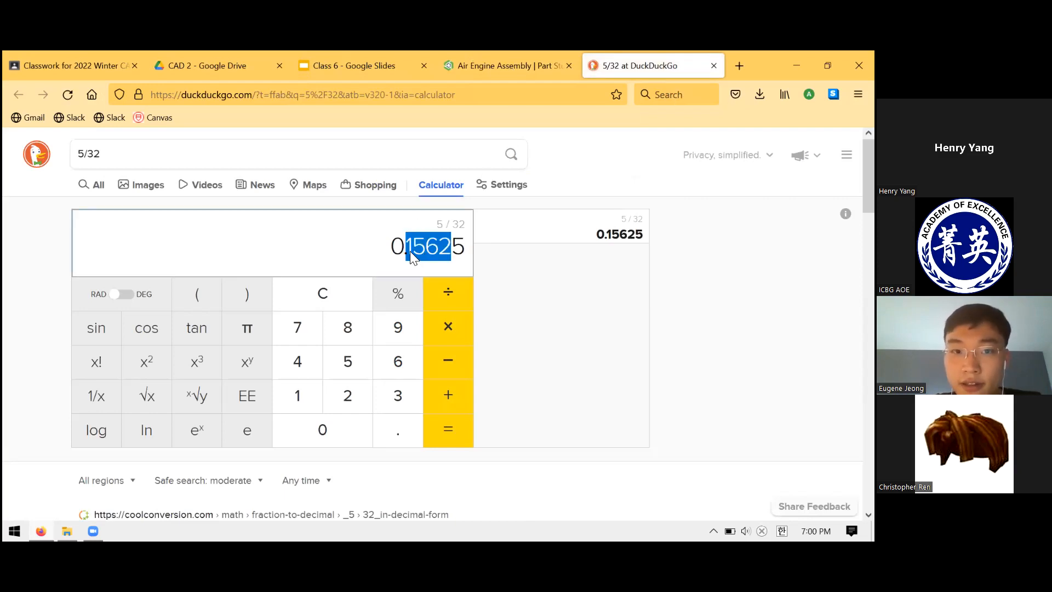
{"action": "left_click_drag", "start_coordinate": [441, 253], "coordinate": [409, 251]}
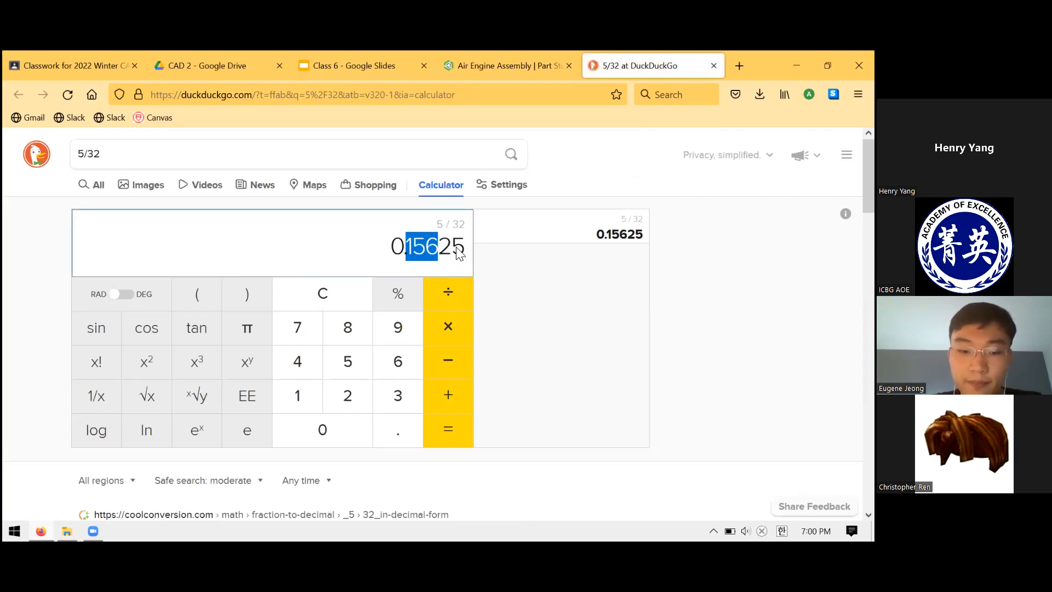
- Reopen the closed tap drill chart and recheck the 10-32 thread callout on the Upright drawing
{"action": "key", "text": "ctrl+shift+t"}
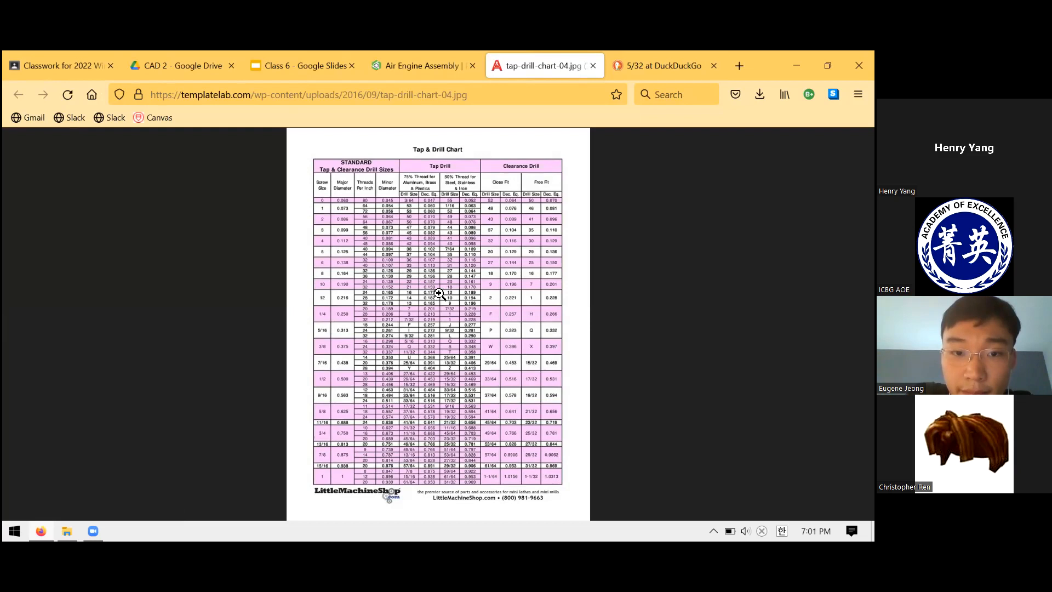
{"action": "left_click", "coordinate": [697, 70]}
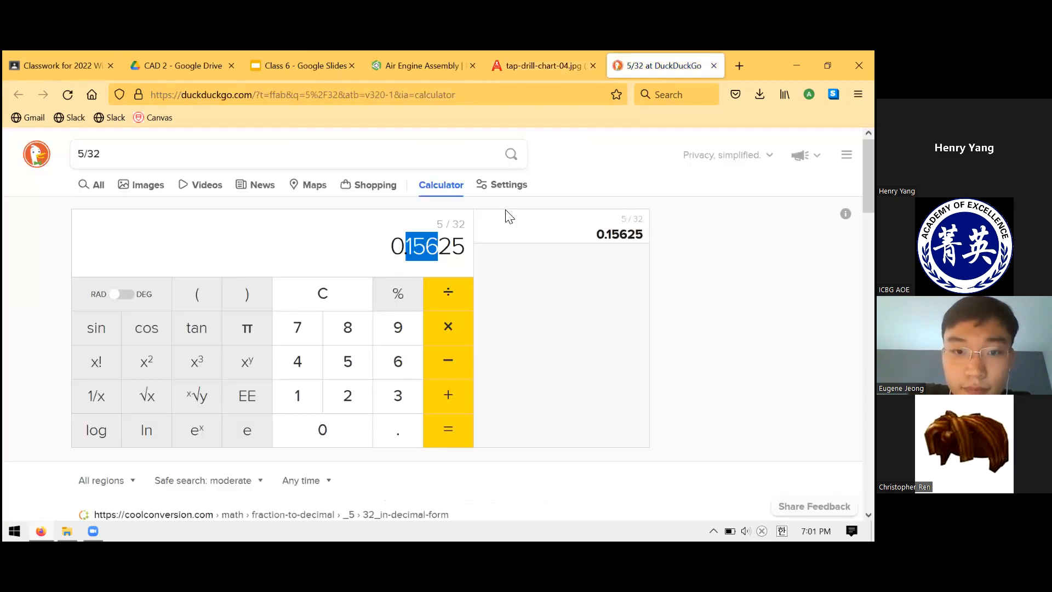
{"action": "left_click", "coordinate": [422, 65]}
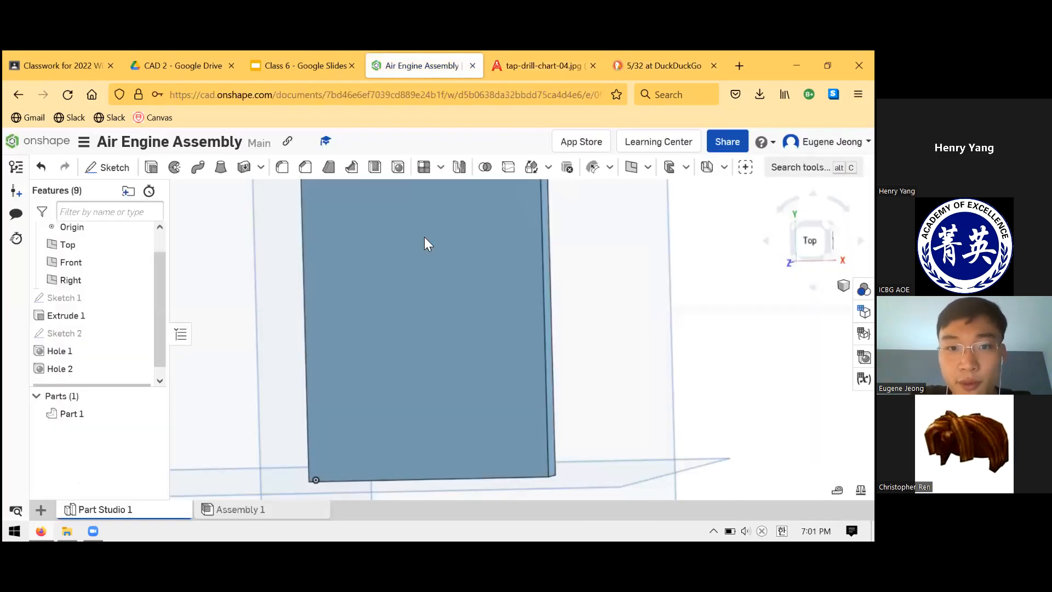
{"action": "left_click", "coordinate": [329, 61]}
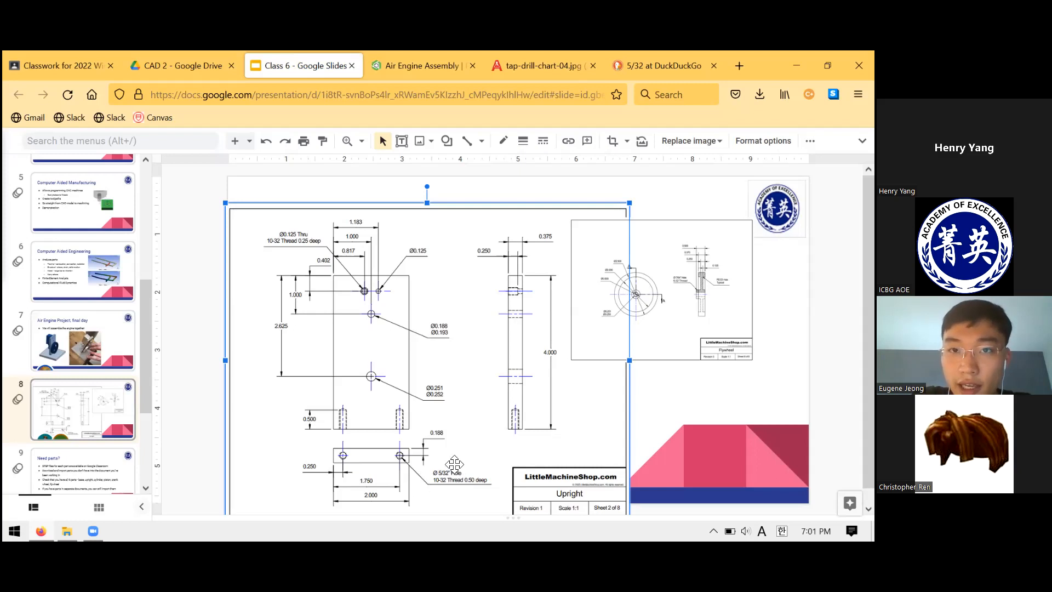
{"action": "left_click", "coordinate": [513, 56]}
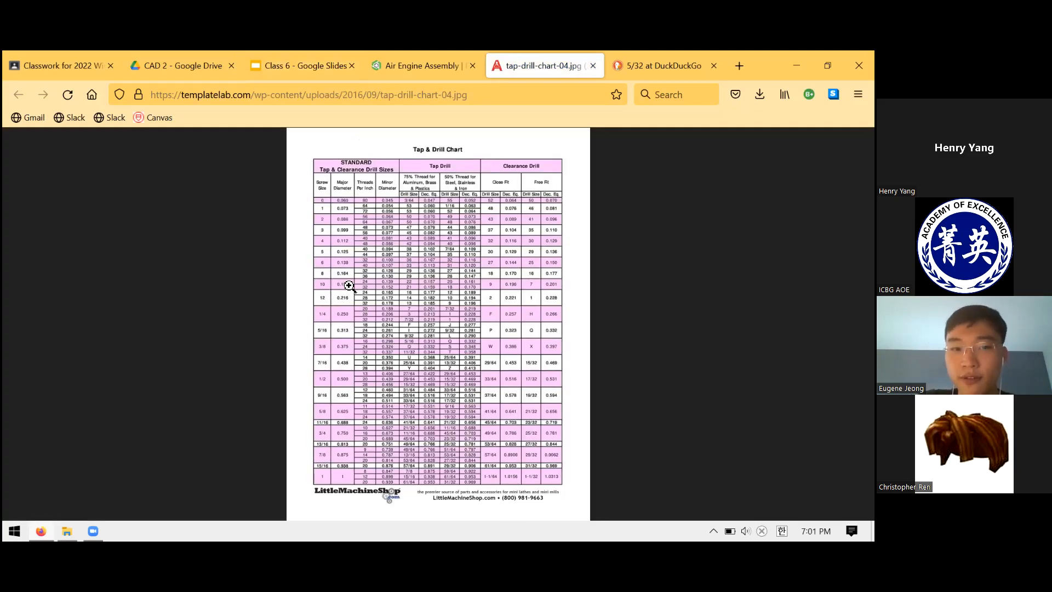
- Examine the tap drill sizes for the #10-32 thread in the chart and compare them with the decimal value of 5/32
{"action": "left_click", "coordinate": [348, 284]}
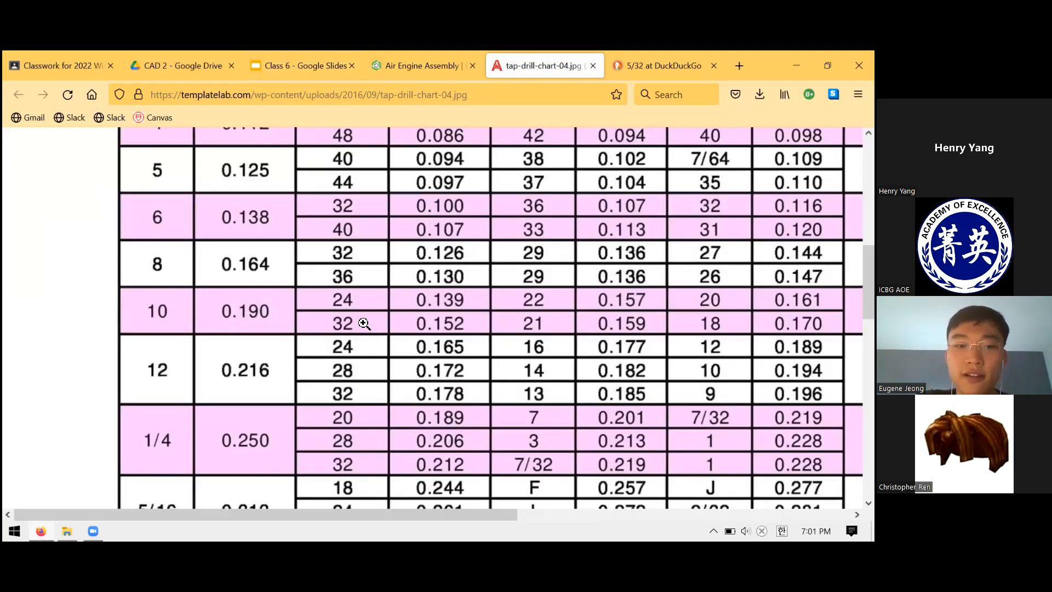
{"action": "scroll", "coordinate": [365, 324], "scroll_direction": "down", "scroll_amount": 3}
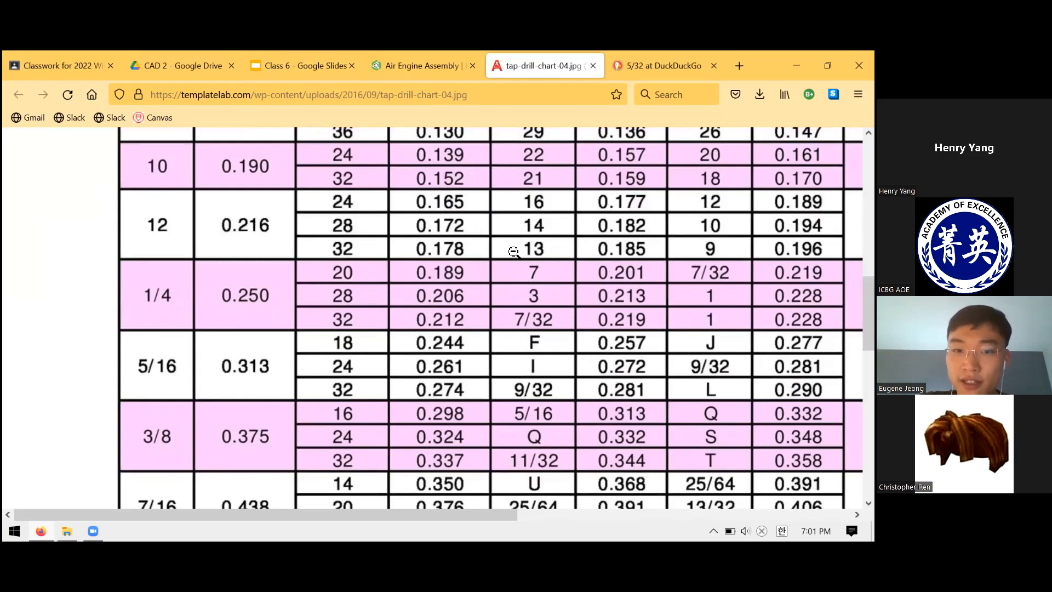
{"action": "key", "text": "ctrl+Tab"}
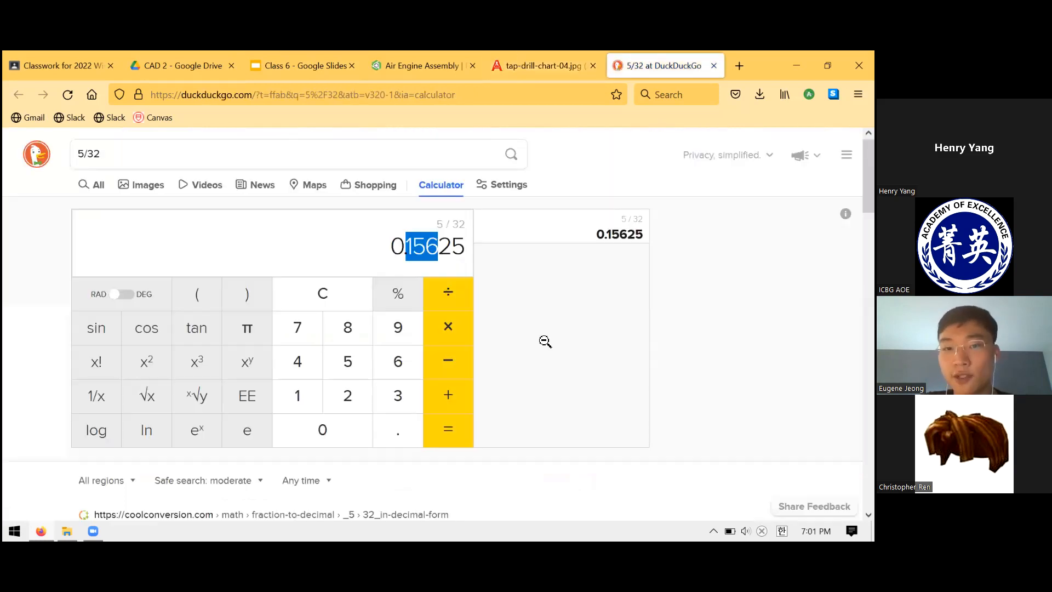
{"action": "key", "text": "ctrl+shift+Tab"}
{"action": "middle_click", "coordinate": [554, 233]}
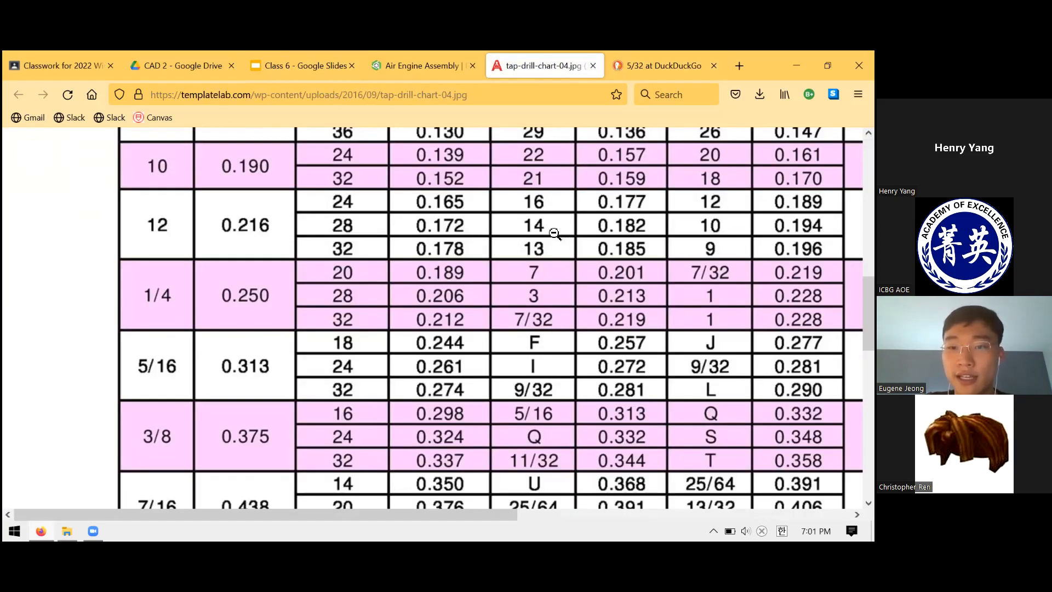
{"action": "scroll", "coordinate": [228, 341], "scroll_direction": "right", "scroll_amount": 1}
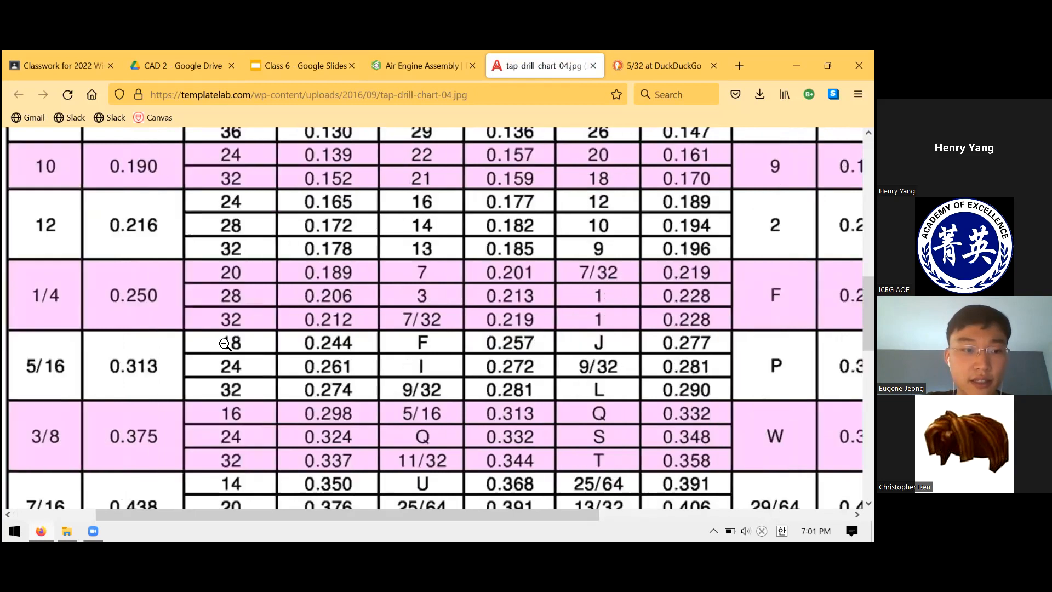
{"action": "scroll", "coordinate": [248, 332], "scroll_direction": "down", "scroll_amount": 2}
{"action": "scroll", "coordinate": [258, 323], "scroll_direction": "down", "scroll_amount": 3}
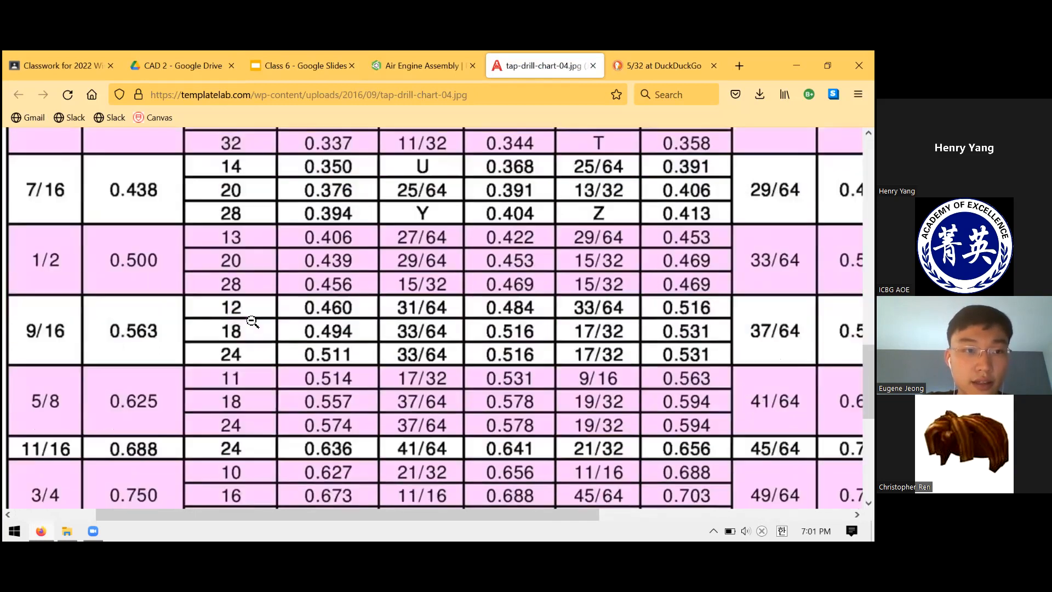
{"action": "scroll", "coordinate": [307, 311], "scroll_direction": "up", "scroll_amount": 7}
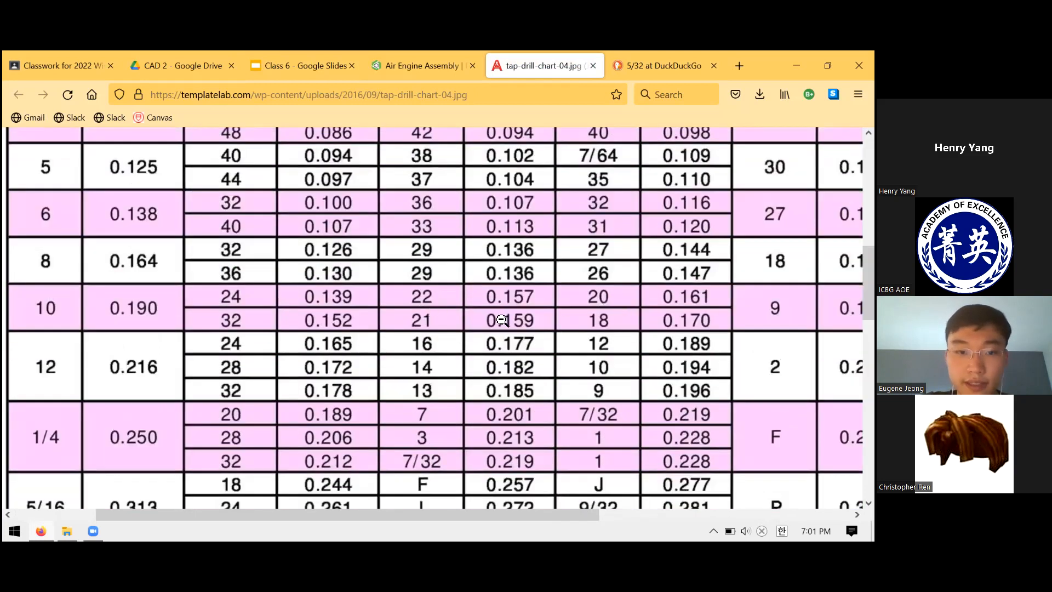
{"action": "scroll", "coordinate": [480, 318], "scroll_direction": "right", "scroll_amount": 1}
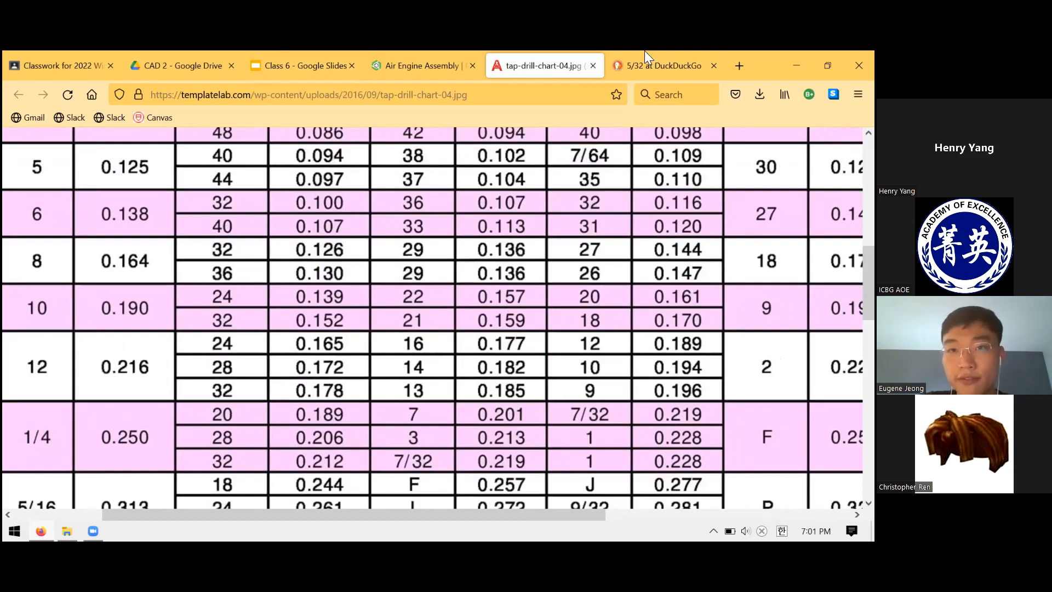
- Close the tap drill chart and the 5/32 calculation, and go back to the Upright drawing in the slides
{"action": "key", "text": "ctrl+w"}
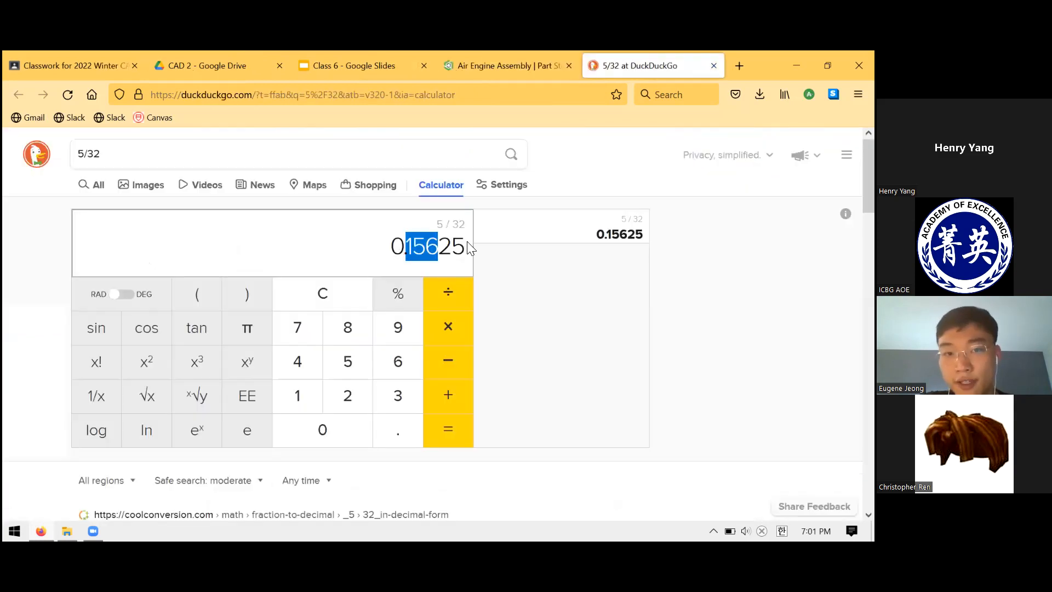
{"action": "key", "text": "ctrl+w"}
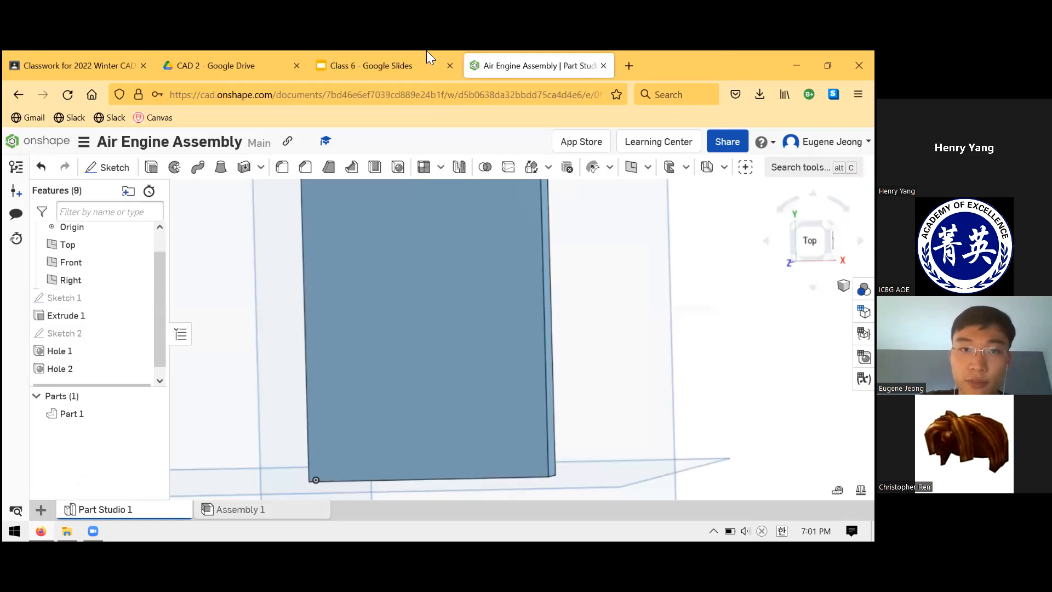
{"action": "key", "text": "ctrl+Page_Up"}
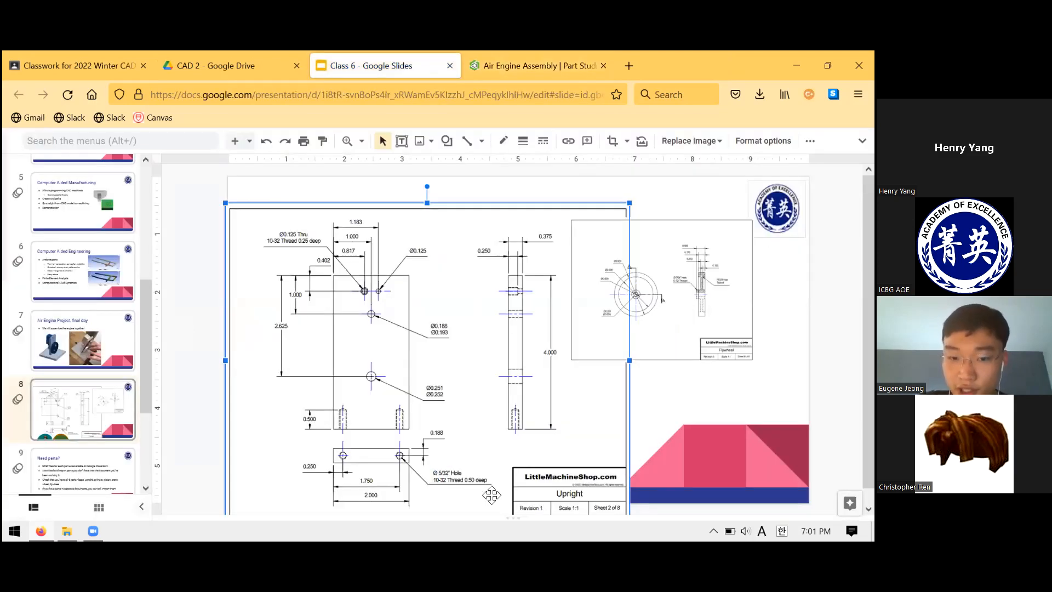
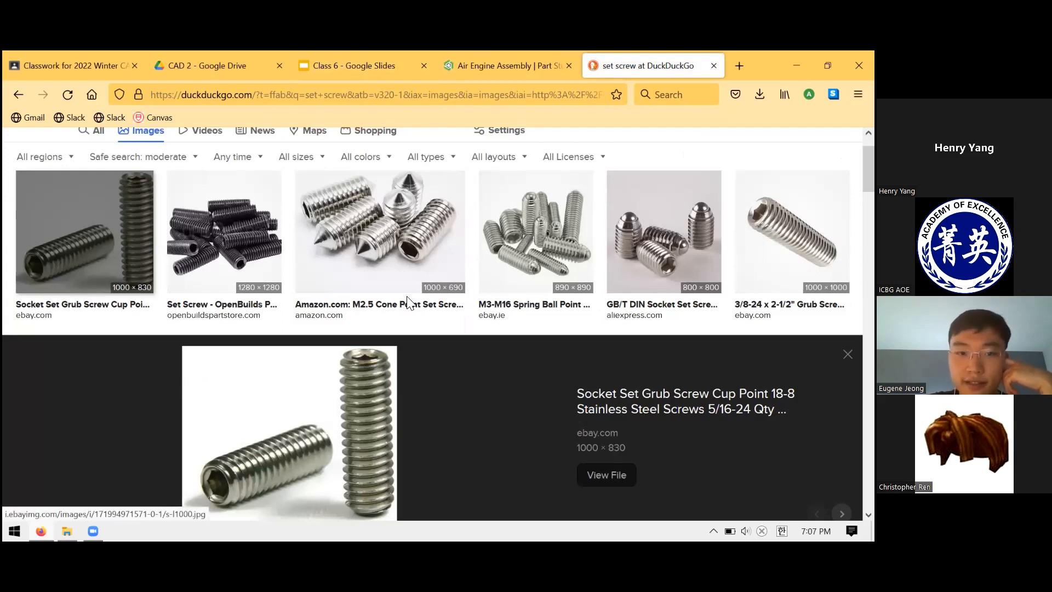
- Examine the enlarged socket set grub screw picture and the other set screw image results
{"action": "scroll", "coordinate": [385, 319], "scroll_direction": "down", "scroll_amount": 3}
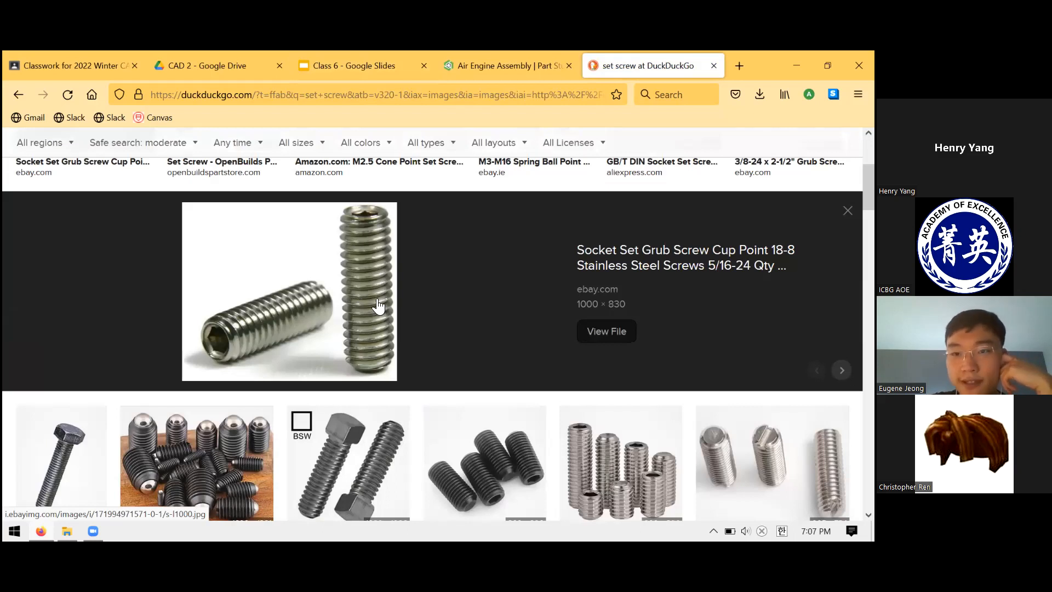
{"action": "scroll", "coordinate": [372, 311], "scroll_direction": "up", "scroll_amount": 3}
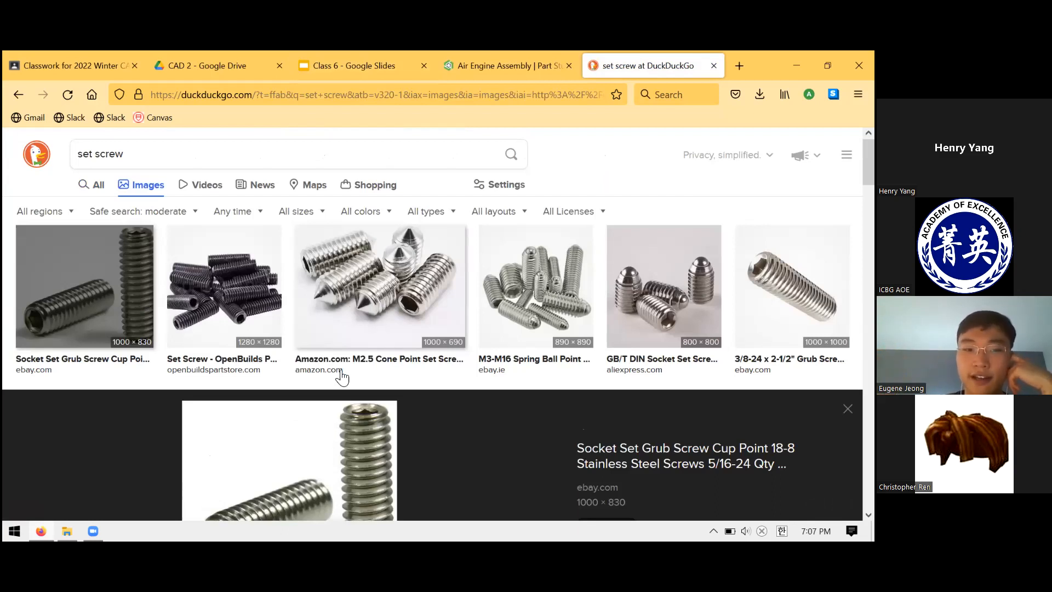
{"action": "scroll", "coordinate": [300, 401], "scroll_direction": "down", "scroll_amount": 1}
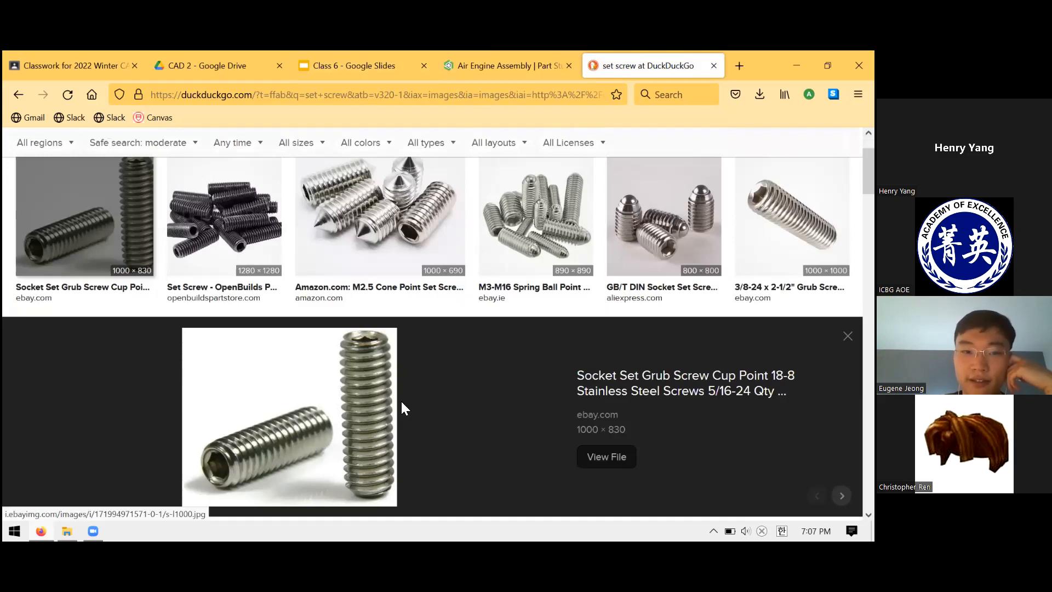
{"action": "scroll", "coordinate": [399, 404], "scroll_direction": "up", "scroll_amount": 2}
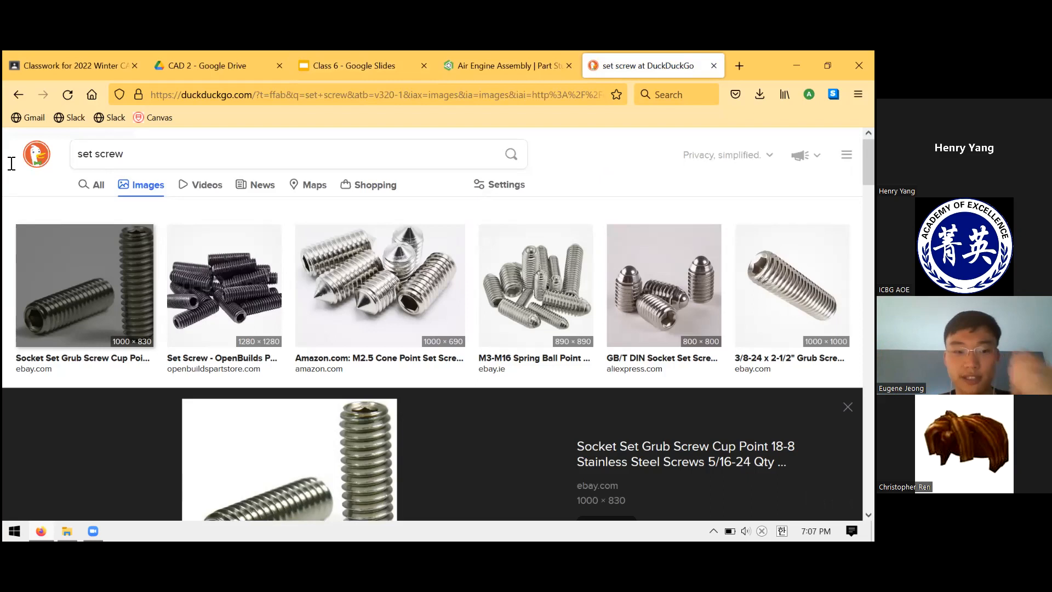
- Search for images of "die tap" and enlarge the TEKTON 7560 tap and die set picture
{"action": "left_click_drag", "start_coordinate": [137, 155], "coordinate": [3, 160]}
{"action": "type", "text": "die tap"}
{"action": "key", "text": "Return"}
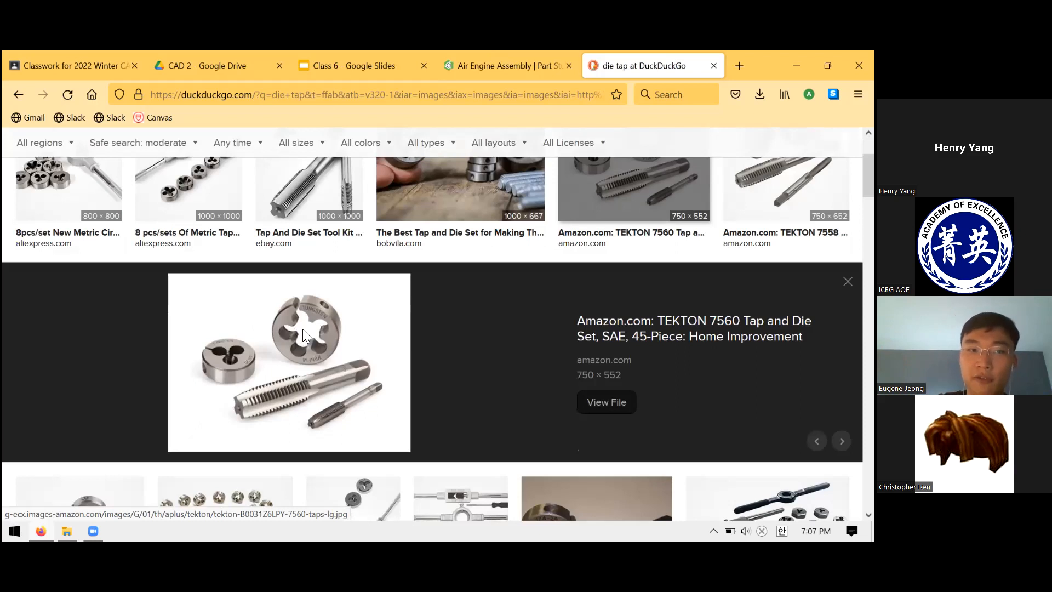
- Compare the TEKTON 7560 tap and die picture with the Bob Vila picture of a die cutting threads
{"action": "scroll", "coordinate": [357, 418], "scroll_direction": "up", "scroll_amount": 2}
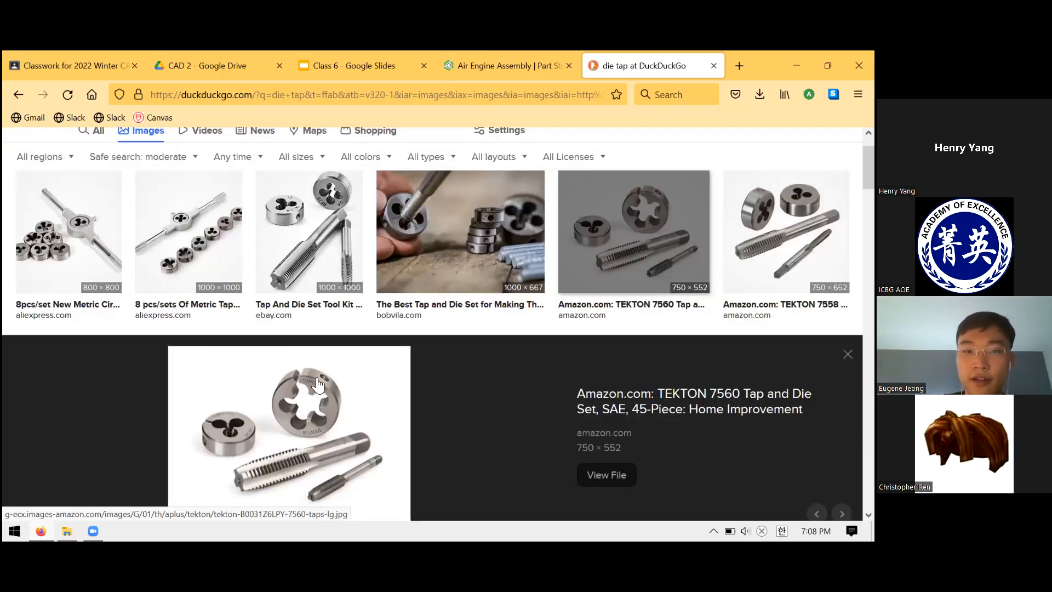
{"action": "scroll", "coordinate": [289, 329], "scroll_direction": "down", "scroll_amount": 2}
{"action": "scroll", "coordinate": [405, 266], "scroll_direction": "up", "scroll_amount": 3}
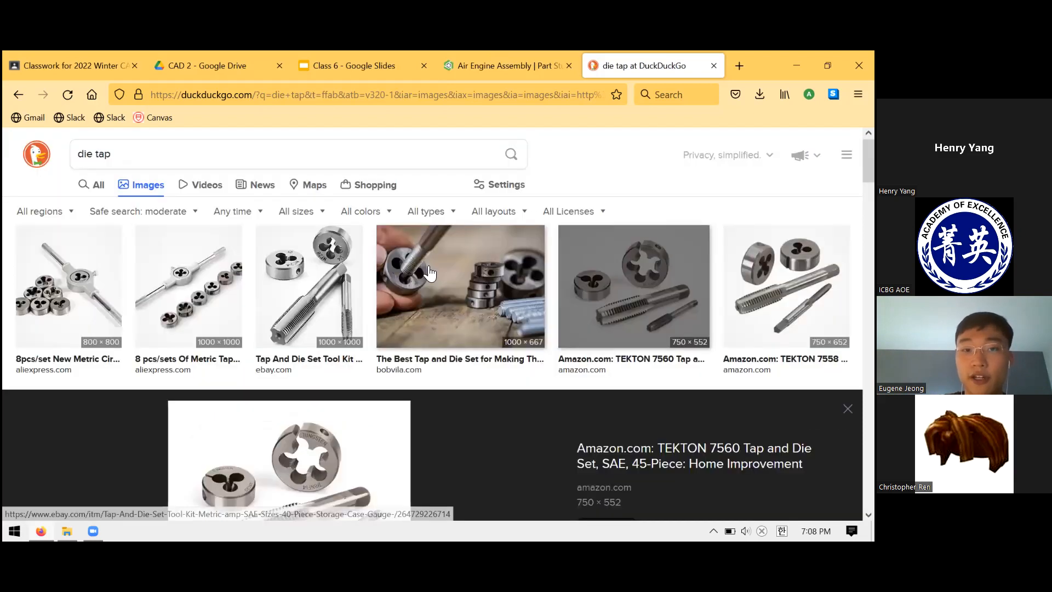
{"action": "key", "text": "Left"}
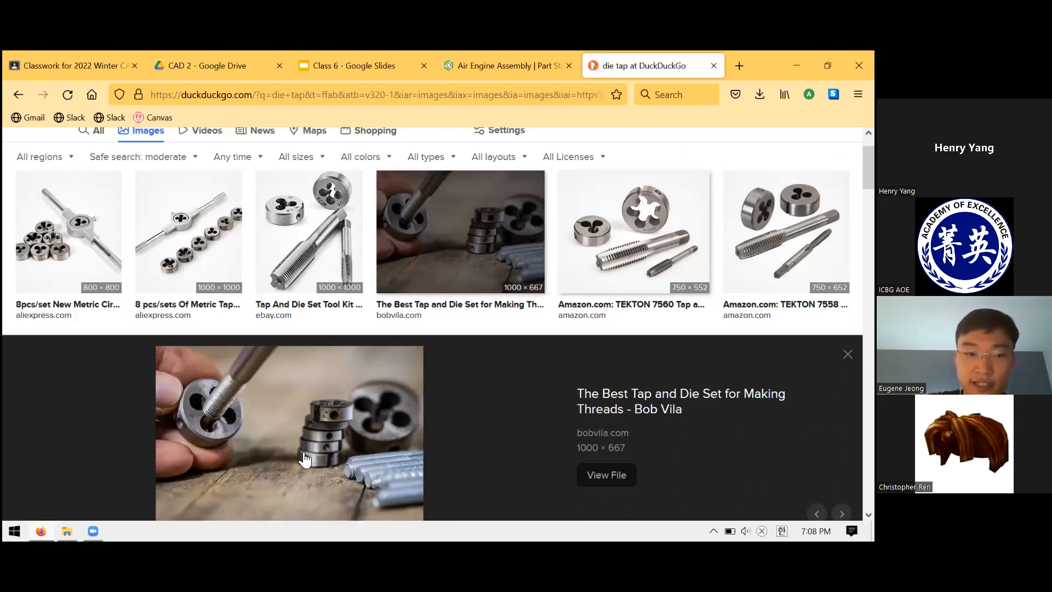
{"action": "key", "text": "Right"}
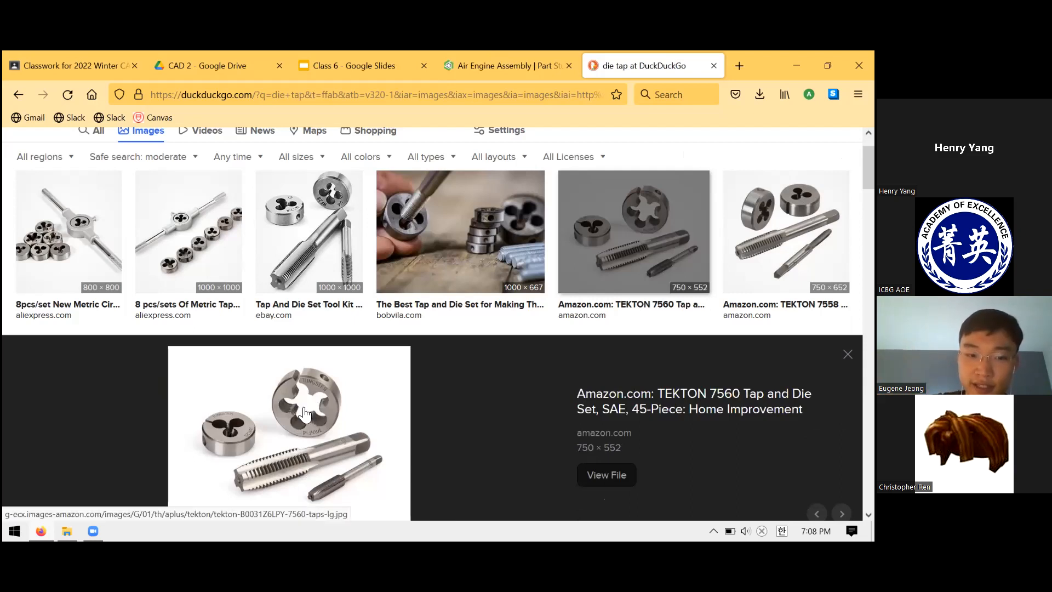
{"action": "left_click", "coordinate": [426, 266]}
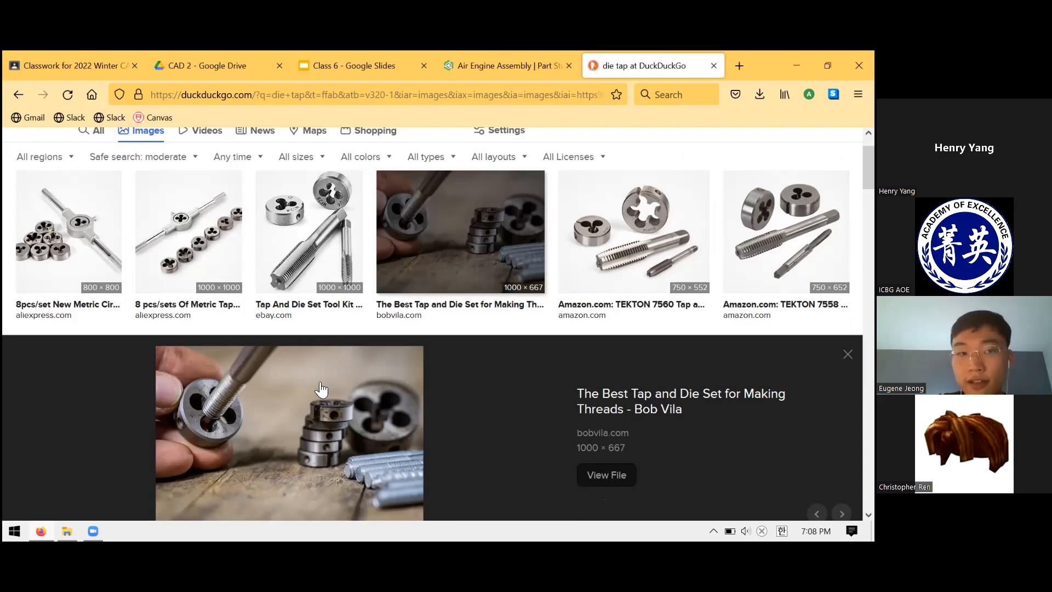
{"action": "scroll", "coordinate": [431, 301], "scroll_direction": "down", "scroll_amount": 3}
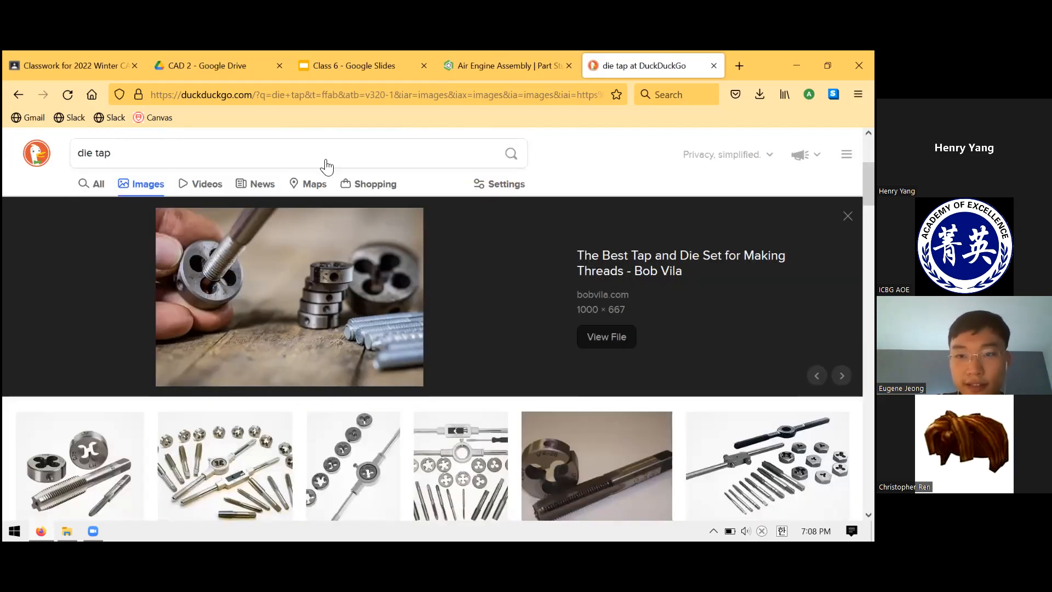
- Go back to the set screw image results and check them against the Flywheel drawing's 6-32 thread callout in the slides
{"action": "left_click", "coordinate": [19, 94]}
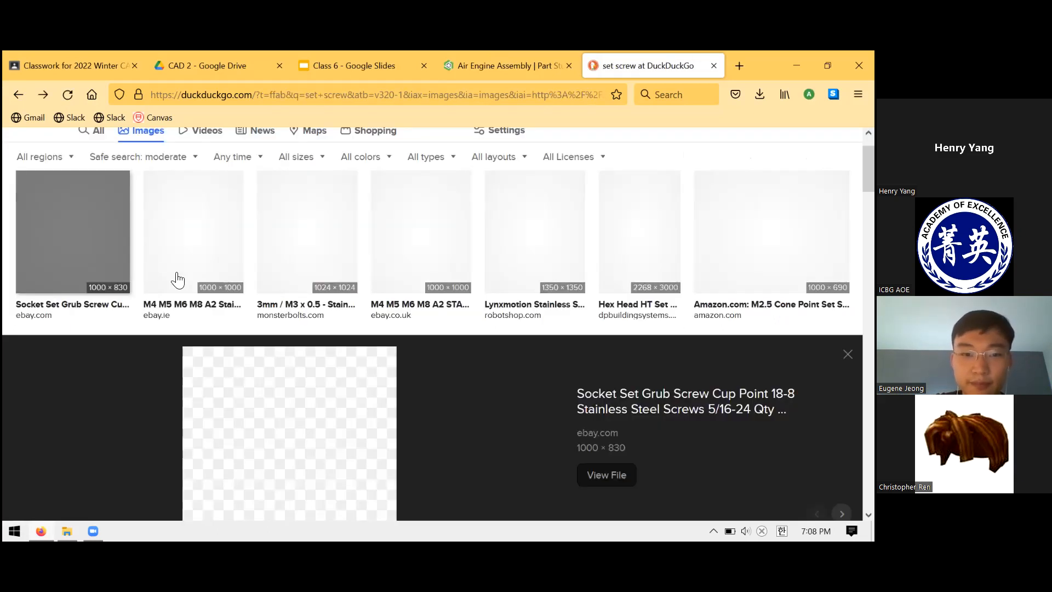
{"action": "scroll", "coordinate": [266, 378], "scroll_direction": "down", "scroll_amount": 1}
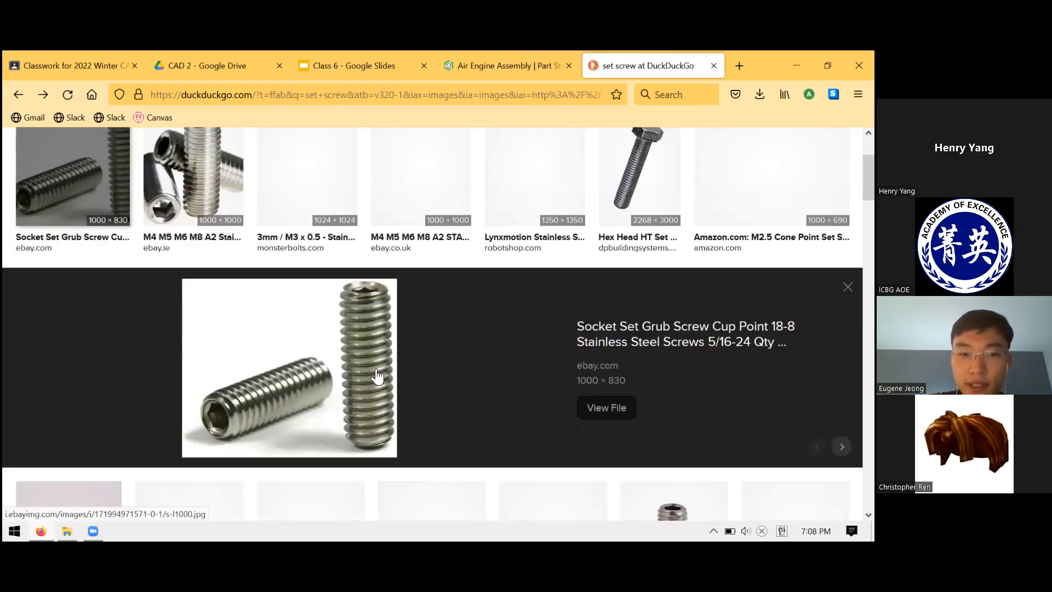
{"action": "scroll", "coordinate": [470, 337], "scroll_direction": "up", "scroll_amount": 1}
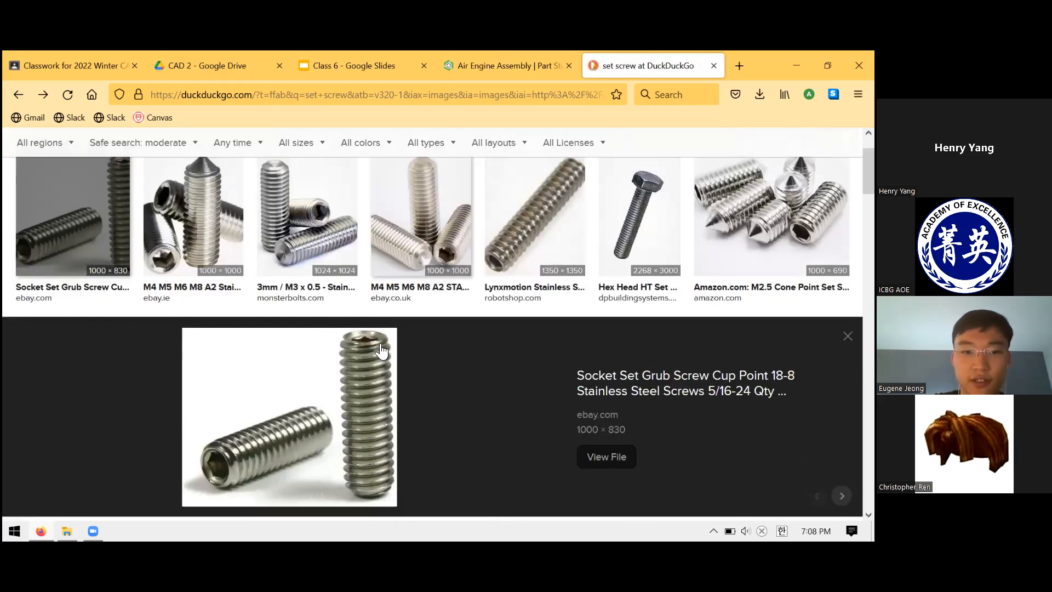
{"action": "key", "text": "ctrl+shift+Tab"}
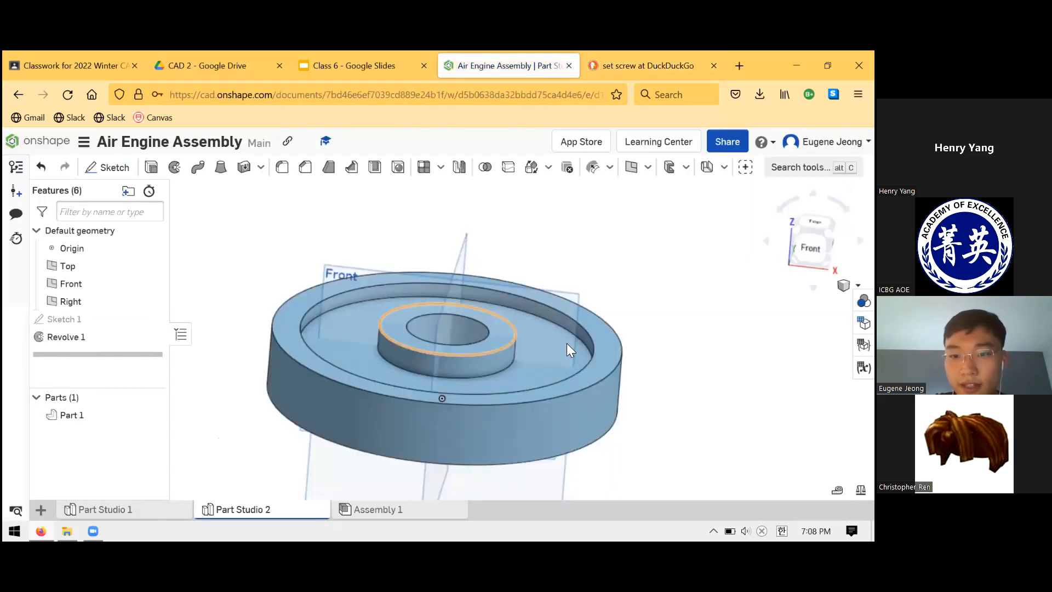
{"action": "key", "text": "ctrl+shift+Tab"}
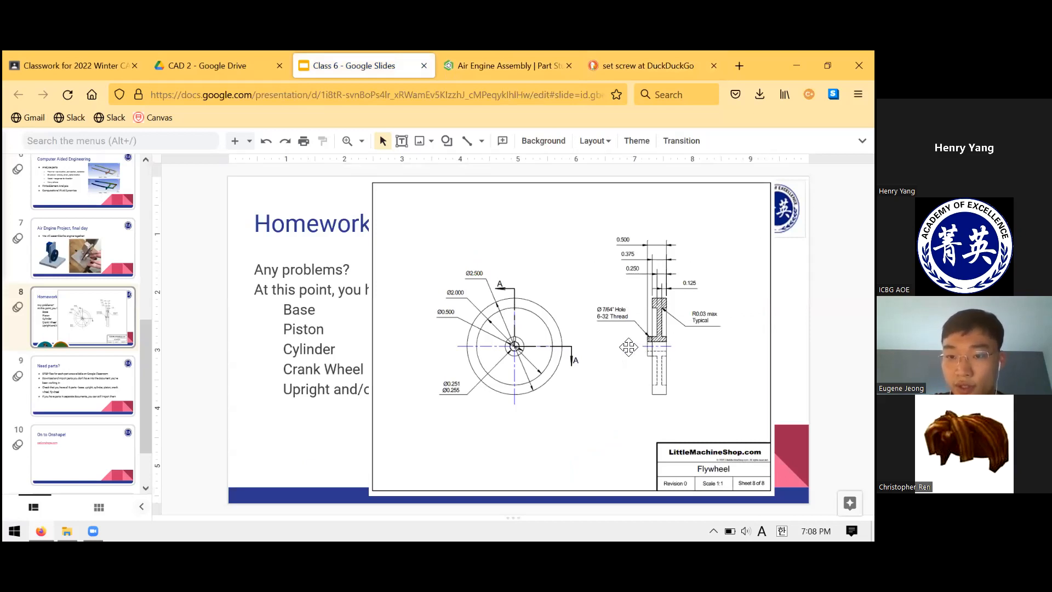
{"action": "left_click", "coordinate": [615, 63]}
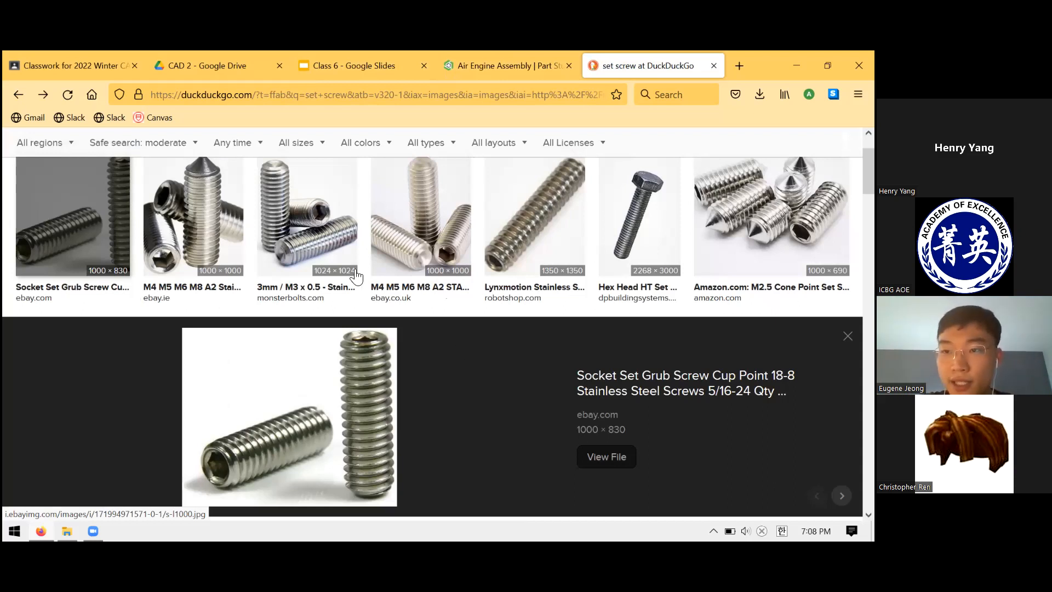
- Browse further set screw images, close the image search and return to the Class 6 slides
{"action": "scroll", "coordinate": [316, 233], "scroll_direction": "down", "scroll_amount": 1}
{"action": "scroll", "coordinate": [452, 254], "scroll_direction": "down", "scroll_amount": 1}
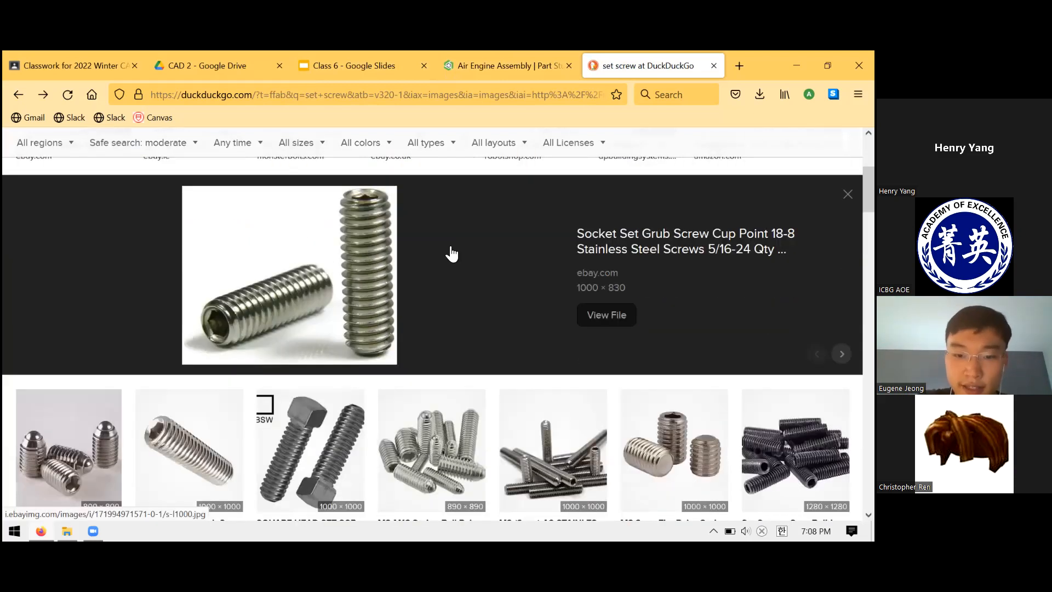
{"action": "left_click", "coordinate": [459, 268]}
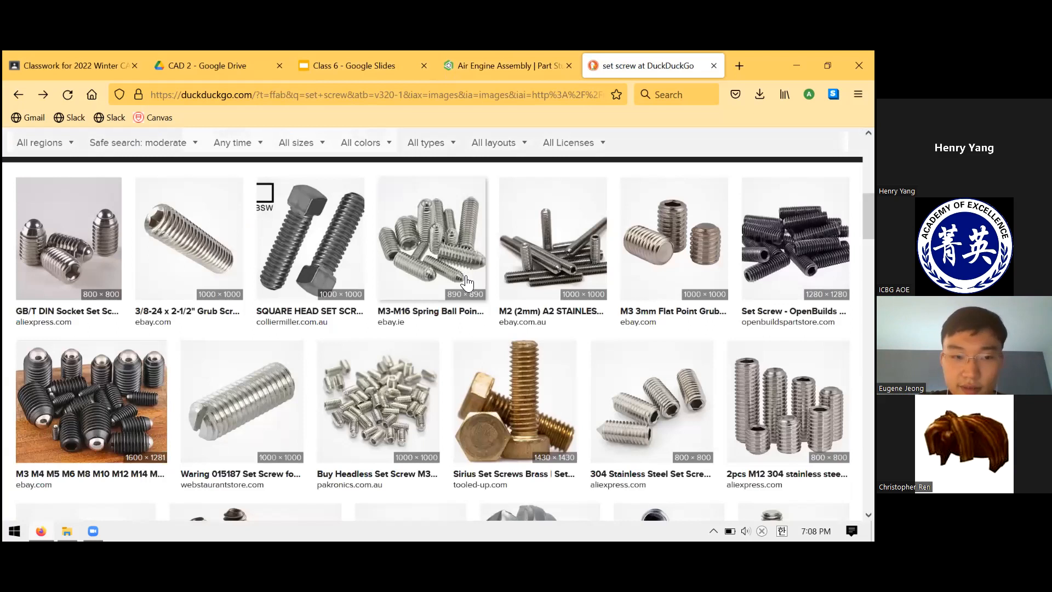
{"action": "scroll", "coordinate": [556, 235], "scroll_direction": "down", "scroll_amount": 3}
{"action": "scroll", "coordinate": [556, 234], "scroll_direction": "down", "scroll_amount": 1}
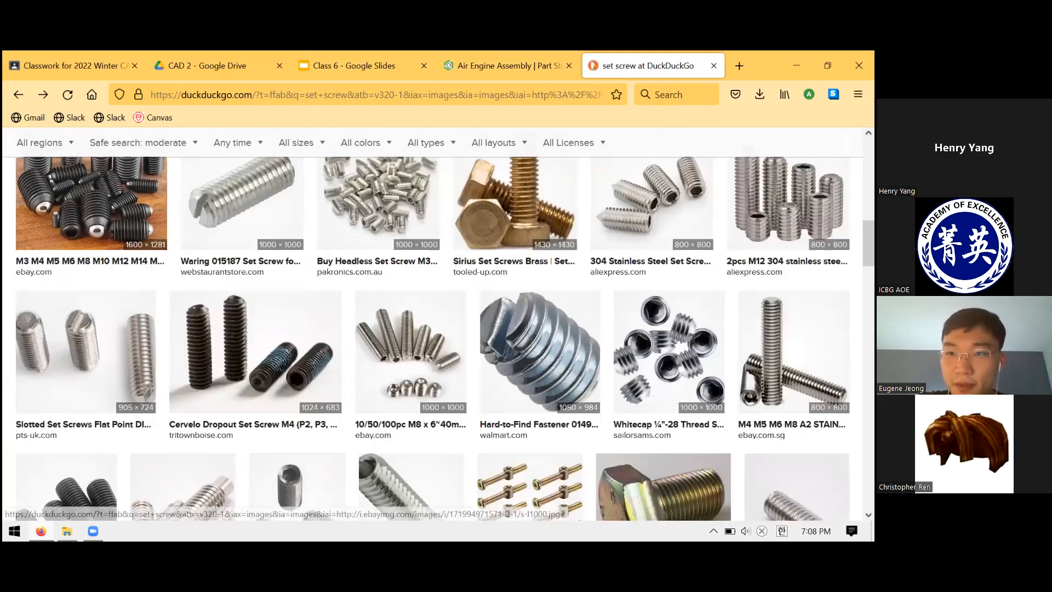
{"action": "middle_click", "coordinate": [687, 75]}
{"action": "left_click", "coordinate": [391, 54]}
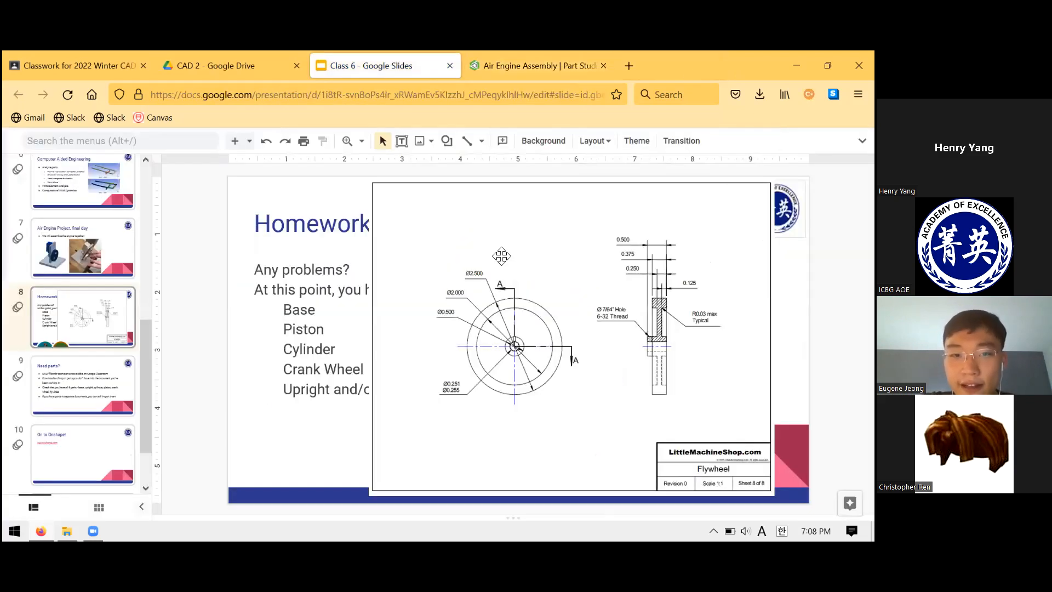
- Shrink the Flywheel drawing on the homework slide and move it beside the title, clear of the text and overlapping the Upright drawing
{"action": "left_click_drag", "start_coordinate": [369, 180], "coordinate": [506, 286]}
{"action": "mouse_move", "coordinate": [583, 313]}
{"action": "left_mouse_down"}
{"action": "mouse_move", "coordinate": [562, 264]}
{"action": "mouse_move", "coordinate": [610, 236]}
{"action": "mouse_move", "coordinate": [507, 204]}
{"action": "left_mouse_up"}
{"action": "left_click_drag", "start_coordinate": [615, 274], "coordinate": [579, 229]}
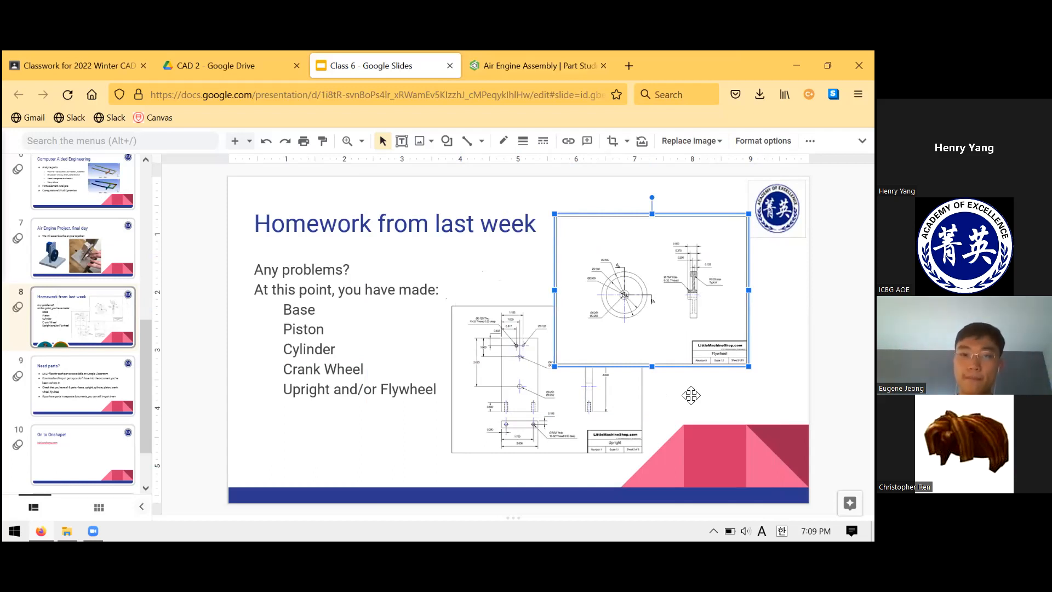
{"action": "left_click", "coordinate": [182, 284]}
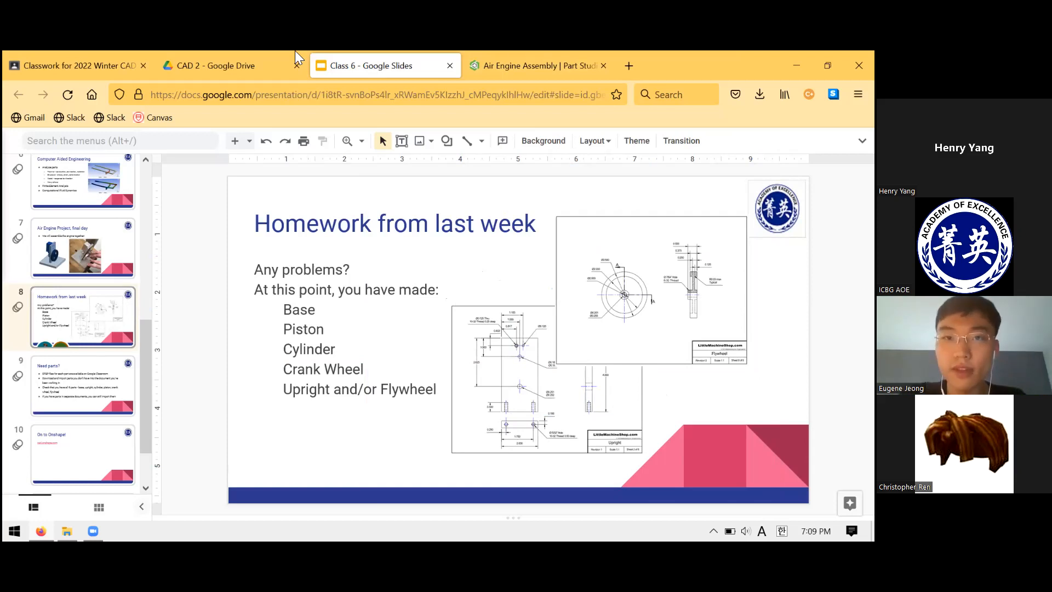
- Switch to Onshape and inspect the flywheel's Revolve 1 profile in a face-on view, then close the feature
{"action": "left_click", "coordinate": [518, 55]}
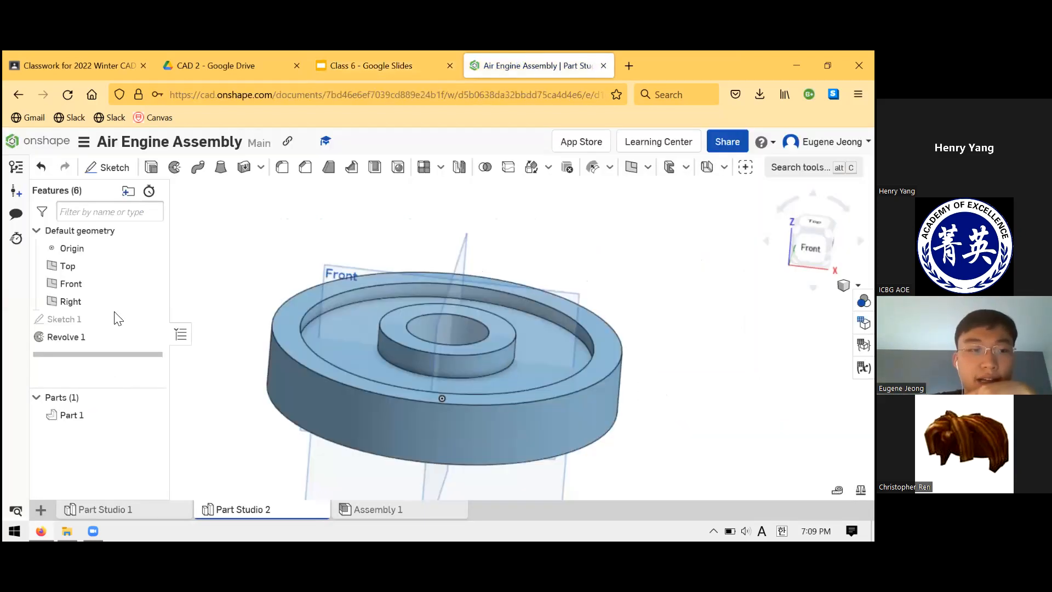
{"action": "right_click", "coordinate": [118, 341]}
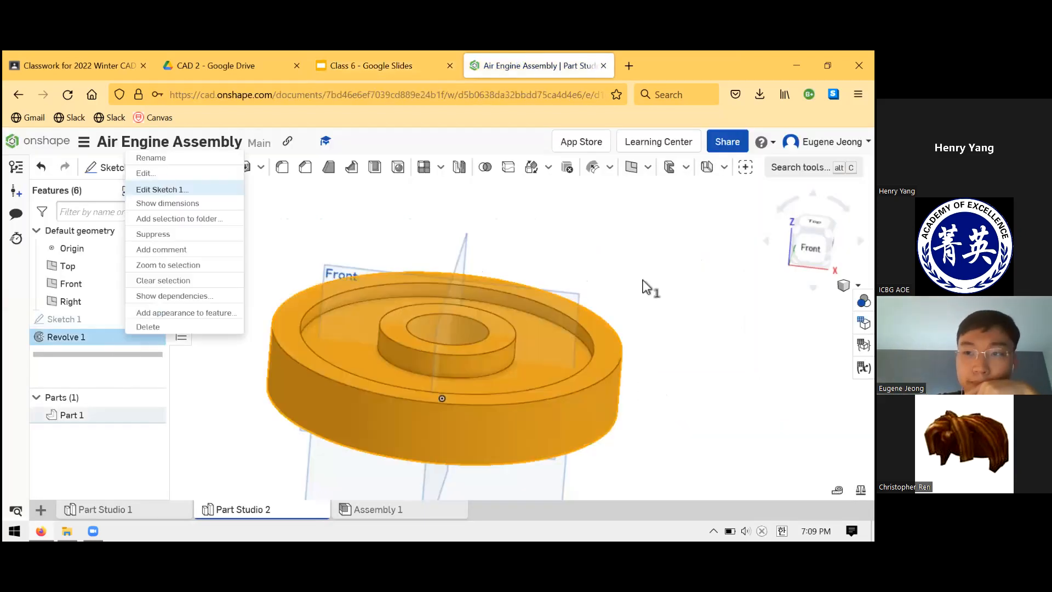
{"action": "left_click", "coordinate": [146, 173]}
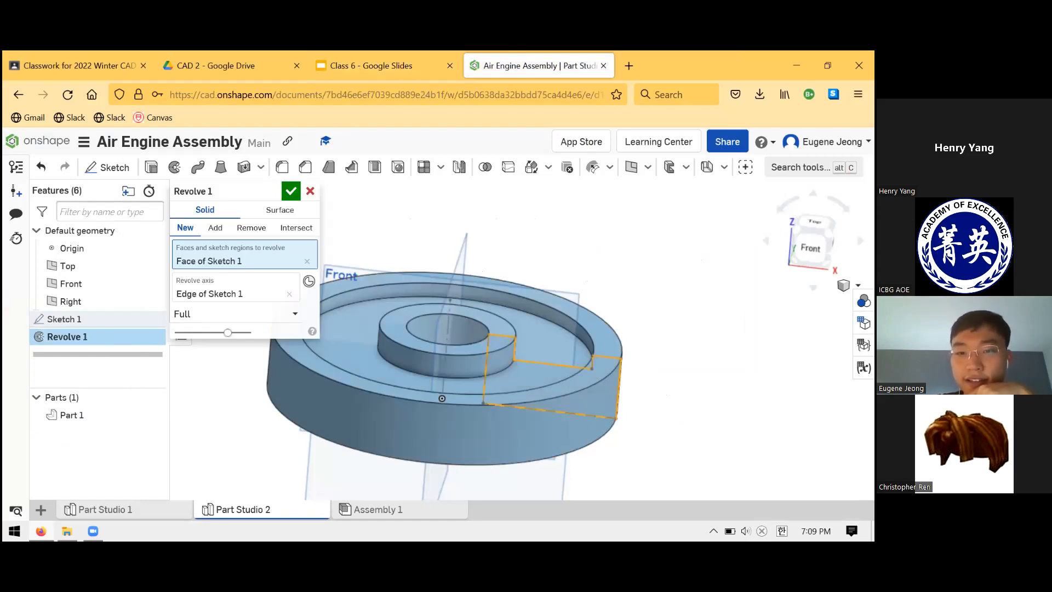
{"action": "key", "text": "n"}
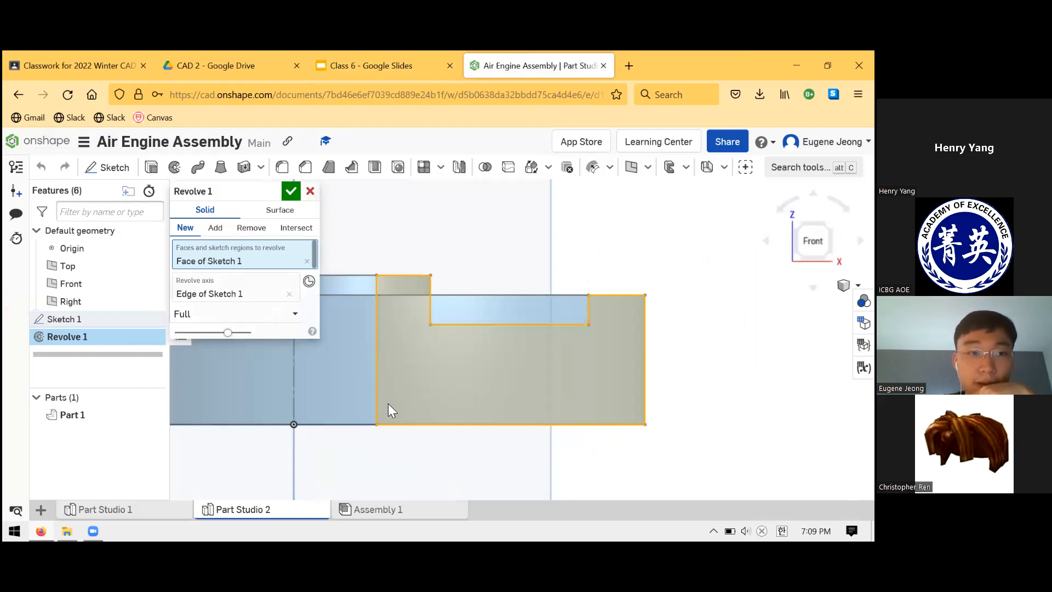
{"action": "key", "text": "Return"}
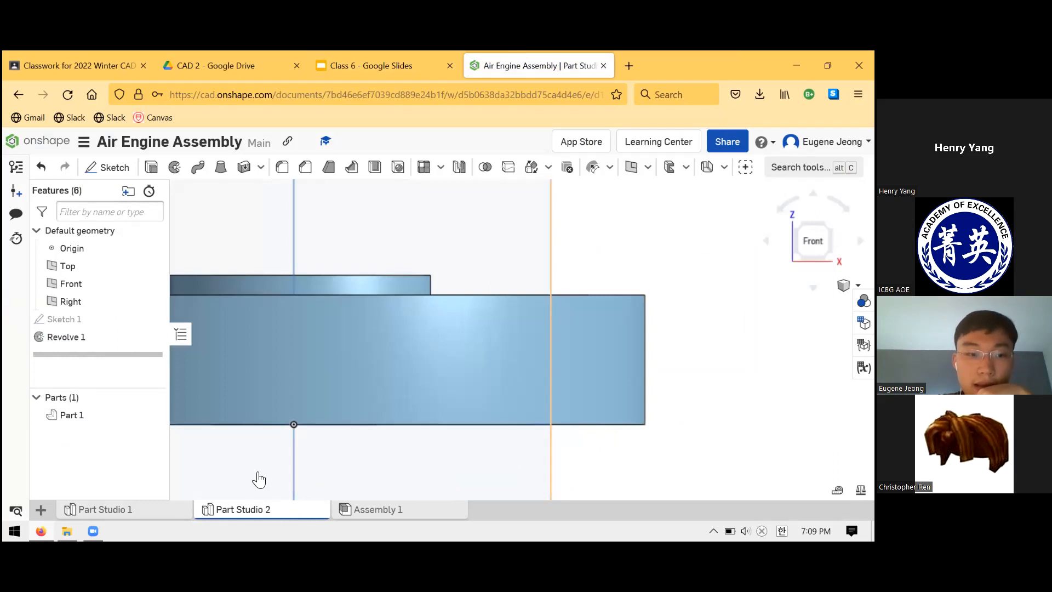
- Delete Part Studio 2 and Part Studio 1 from the Air Engine Assembly document, and check the Air Engine Parts files in Classroom
{"action": "right_click", "coordinate": [258, 507]}
{"action": "left_click", "coordinate": [246, 387]}
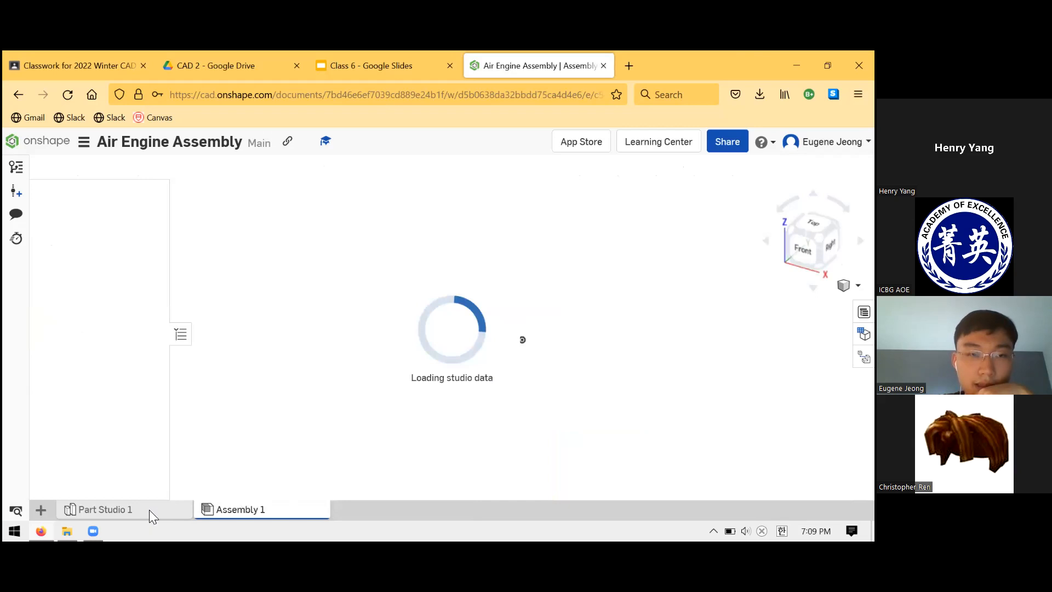
{"action": "left_click", "coordinate": [89, 55]}
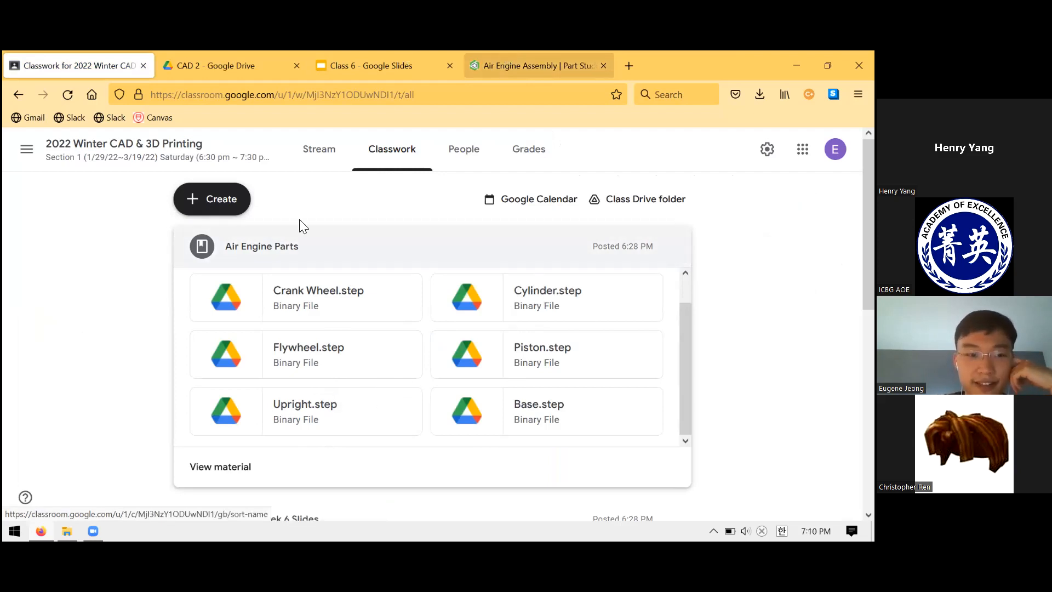
{"action": "right_click", "coordinate": [103, 507]}
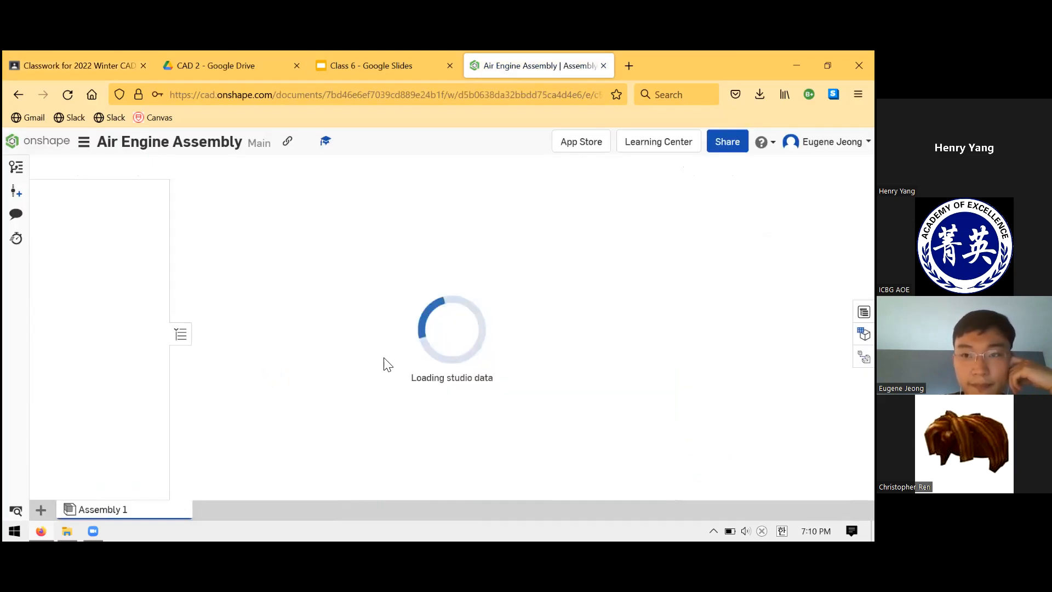
- Import the Upright, Piston, Flywheel, Cylinder, Crank Wheel and Base STEP files into this document without combining them
{"action": "left_click", "coordinate": [109, 61]}
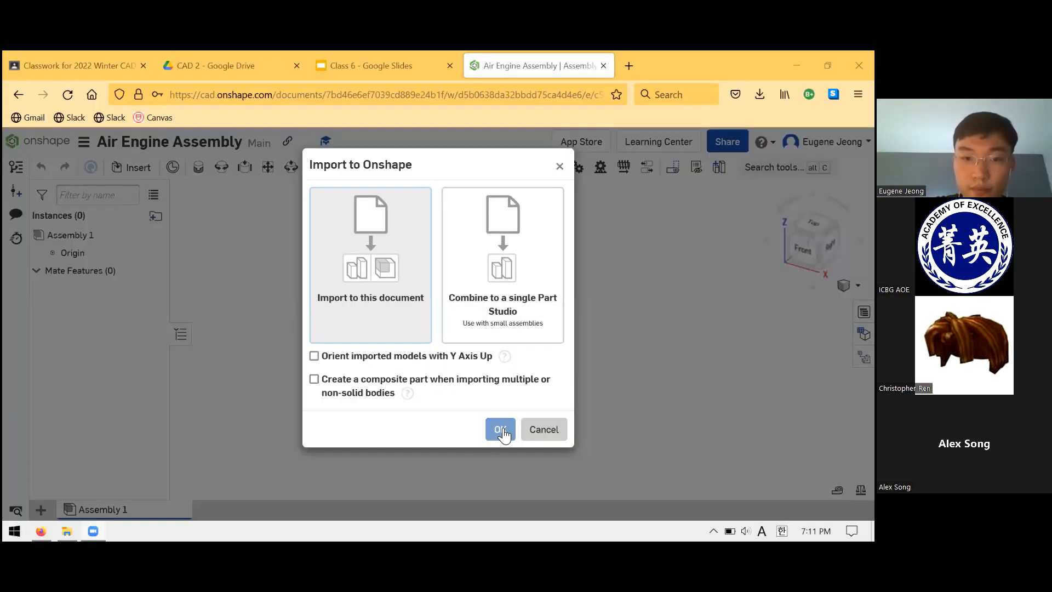
{"action": "left_click", "coordinate": [500, 431]}
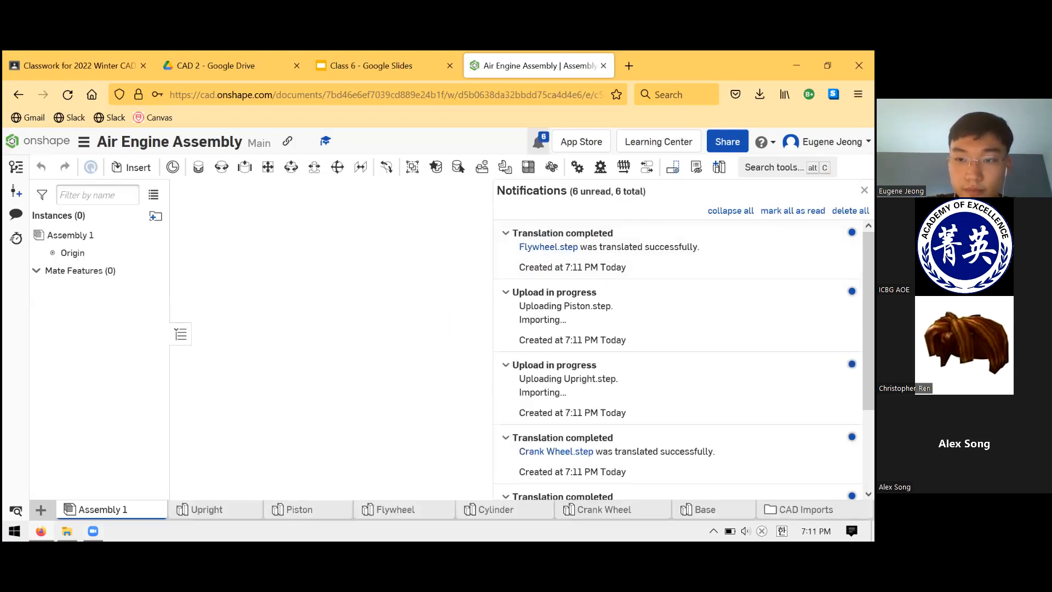
- Check the imported Upright, Piston, Flywheel, Cylinder, Crank Wheel and Base part studios one by one, inspecting the flywheel up close
{"action": "left_click", "coordinate": [249, 509]}
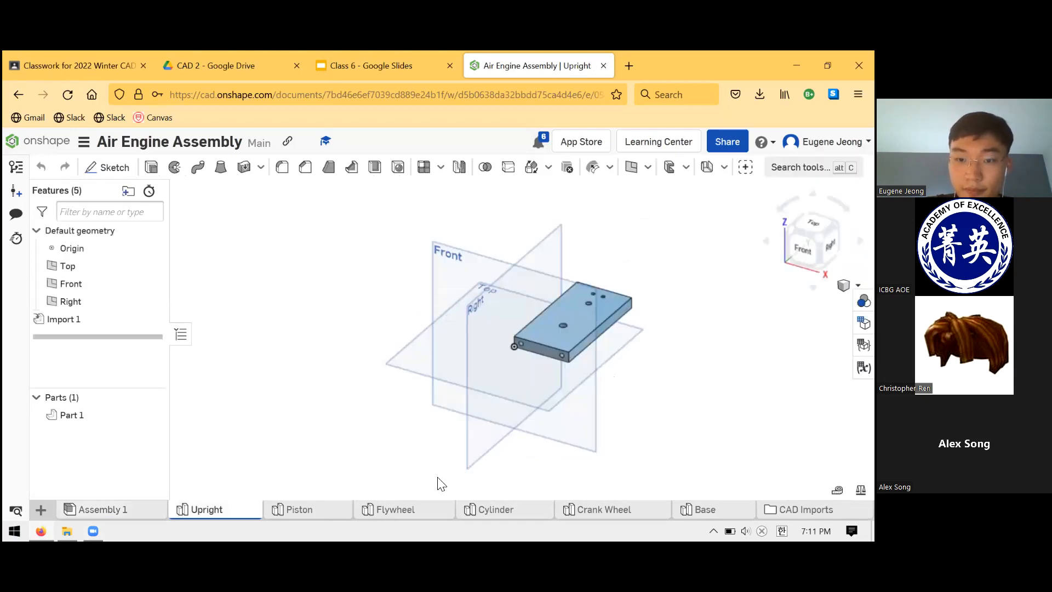
{"action": "scroll", "coordinate": [562, 415], "scroll_direction": "up", "scroll_amount": 5}
{"action": "left_click", "coordinate": [315, 512]}
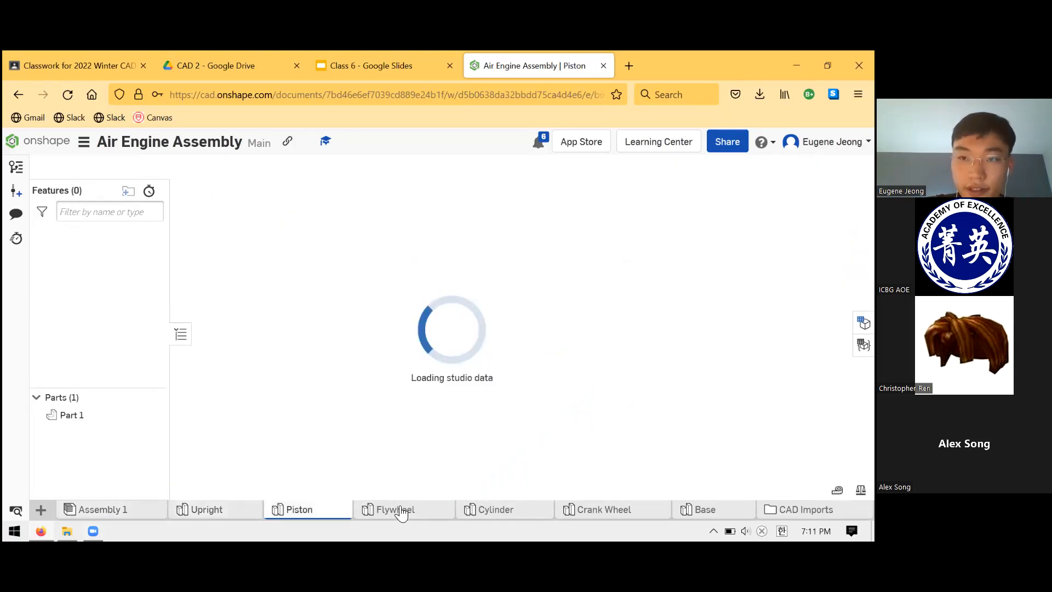
{"action": "left_click", "coordinate": [402, 512]}
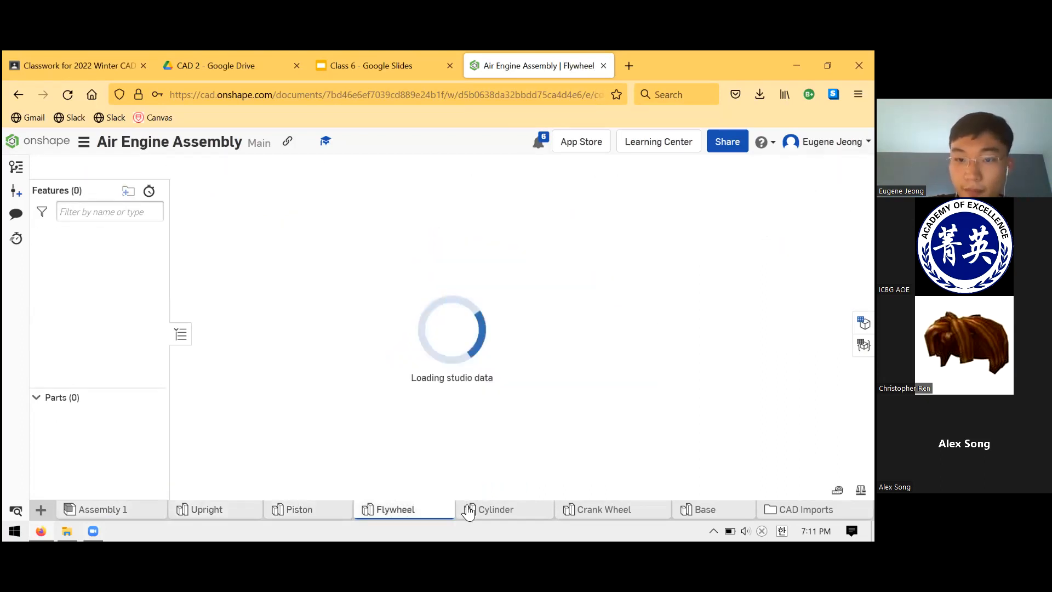
{"action": "left_click", "coordinate": [497, 512]}
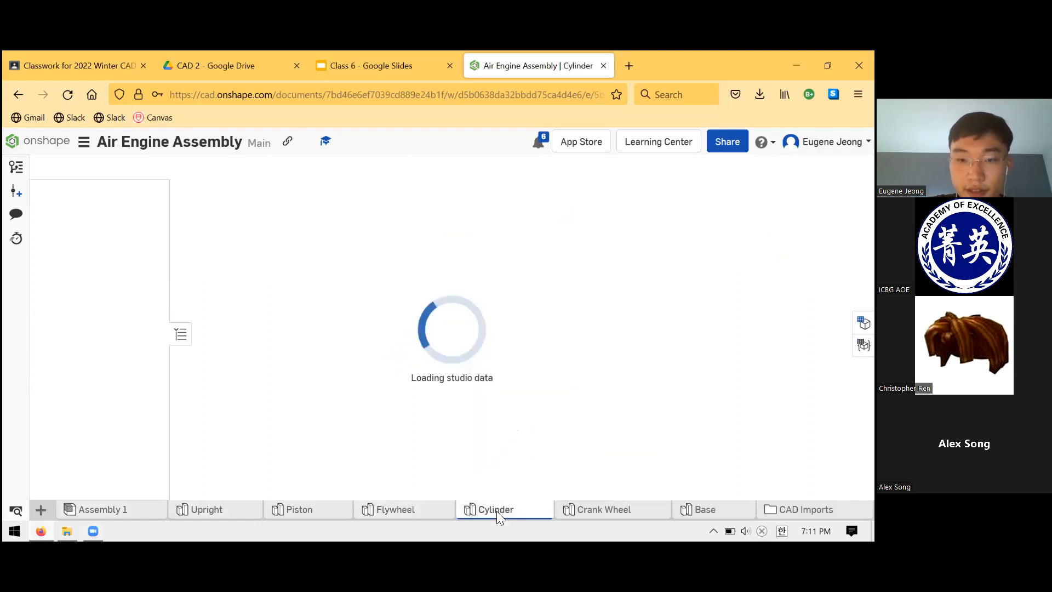
{"action": "left_click", "coordinate": [419, 515]}
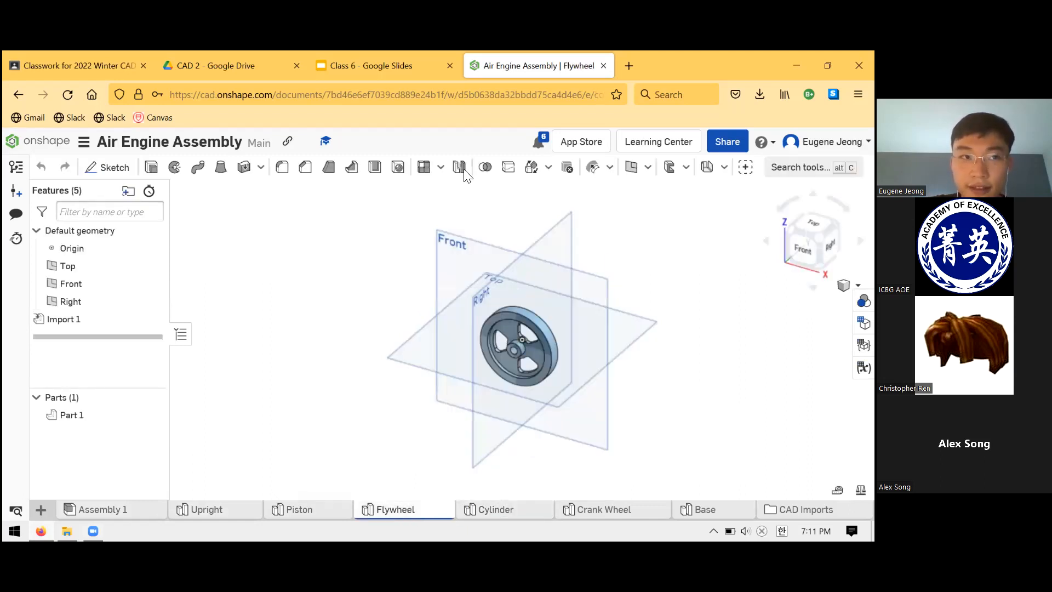
{"action": "scroll", "coordinate": [543, 329], "scroll_direction": "up", "scroll_amount": 5}
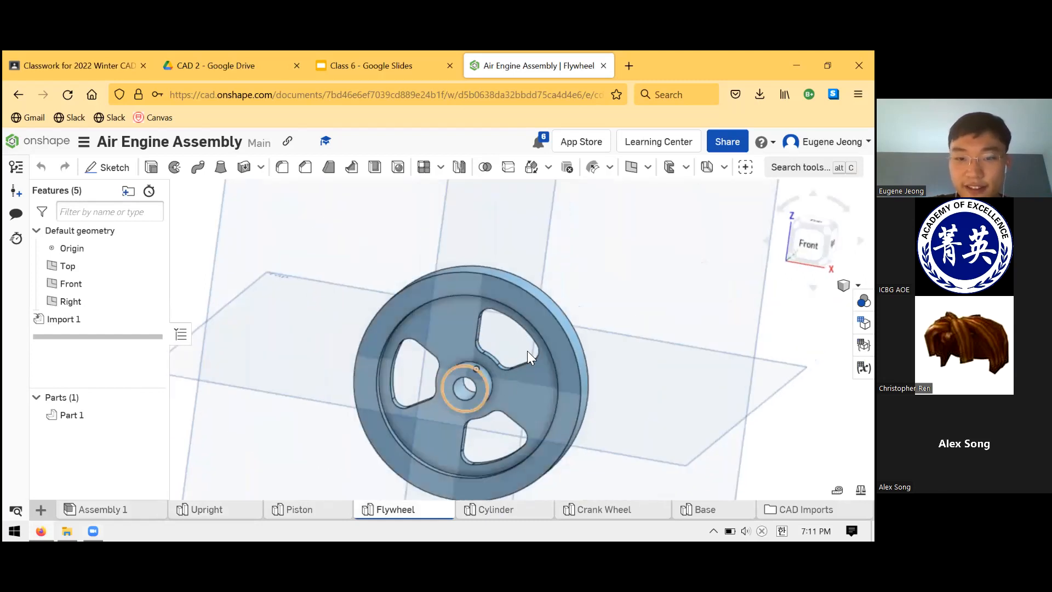
{"action": "key", "text": "shift+7"}
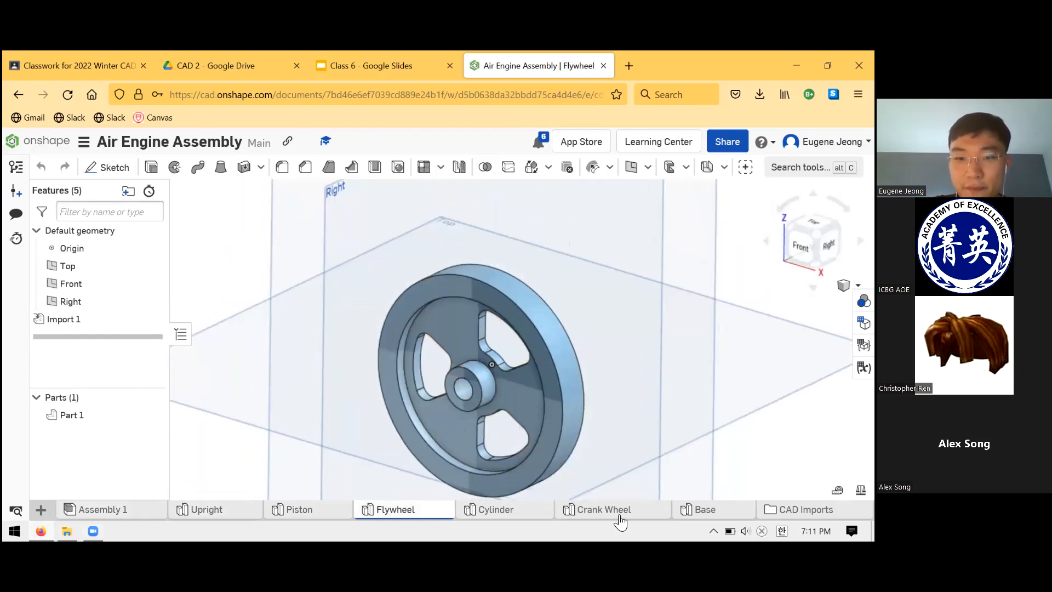
{"action": "left_click", "coordinate": [619, 516]}
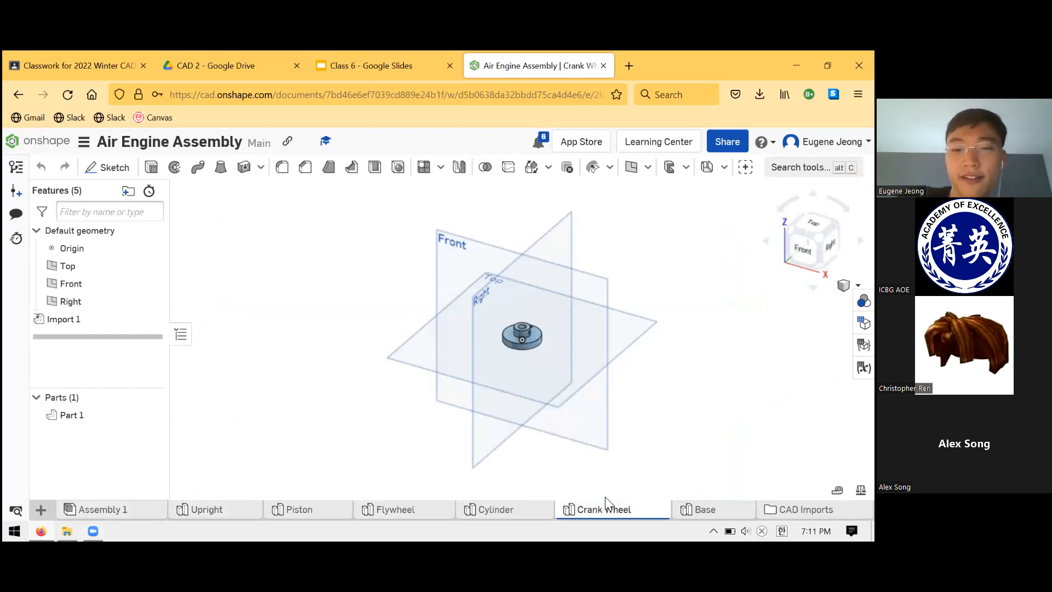
{"action": "left_click", "coordinate": [694, 510]}
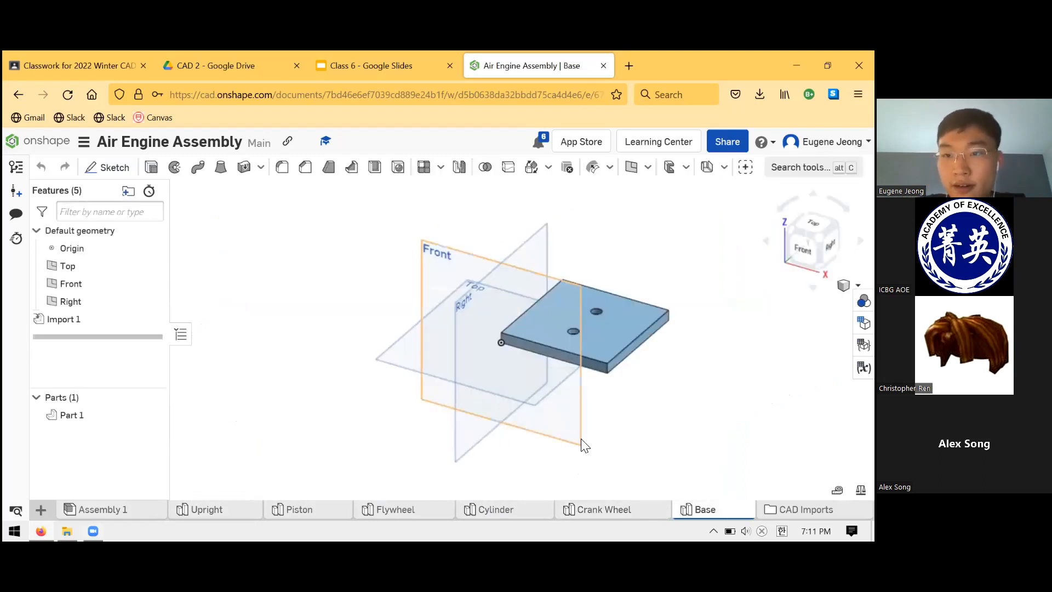
- Look over the Crank Wheel, Cylinder and Piston again, and view the Upright upright from its holed face
{"action": "left_click", "coordinate": [630, 509]}
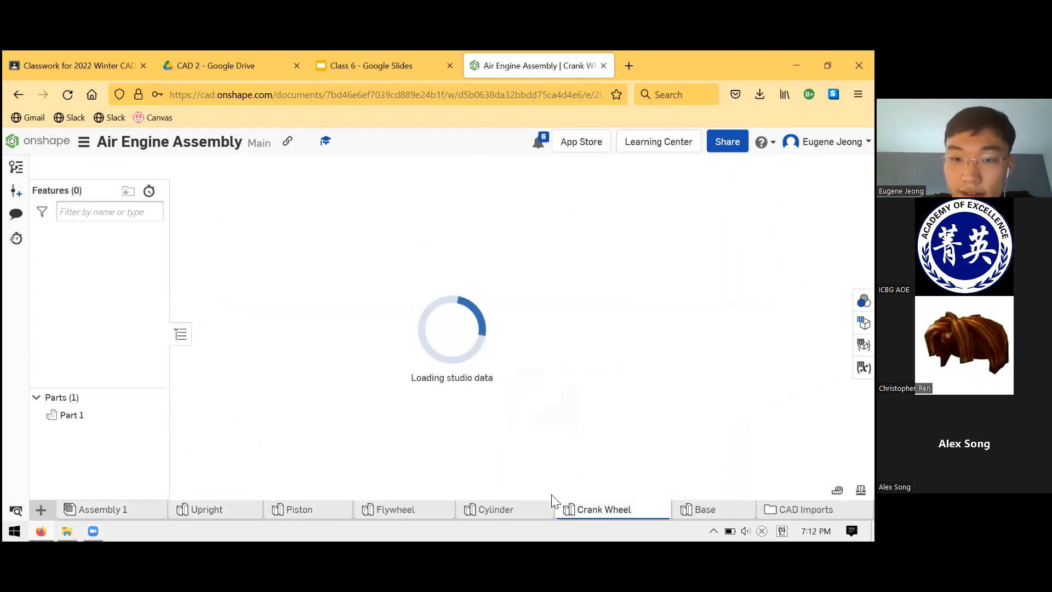
{"action": "left_click", "coordinate": [499, 510]}
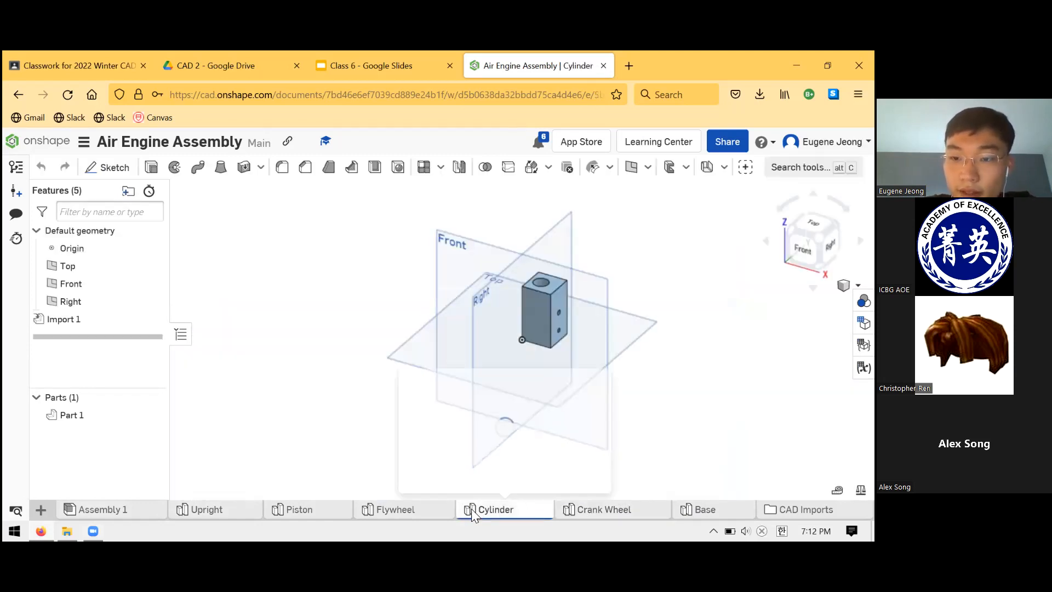
{"action": "left_click", "coordinate": [387, 508]}
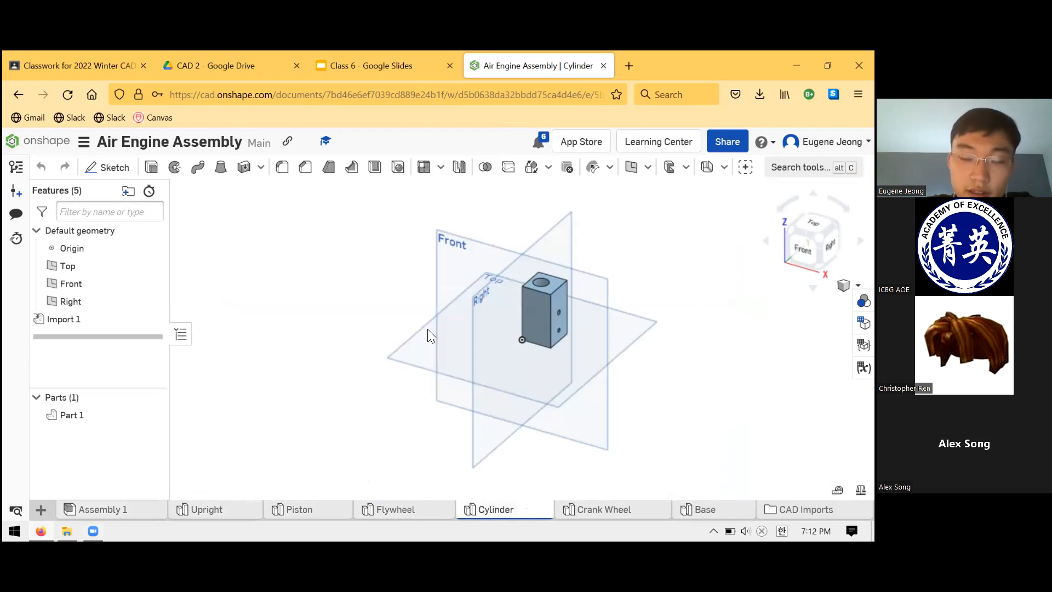
{"action": "left_click", "coordinate": [301, 510]}
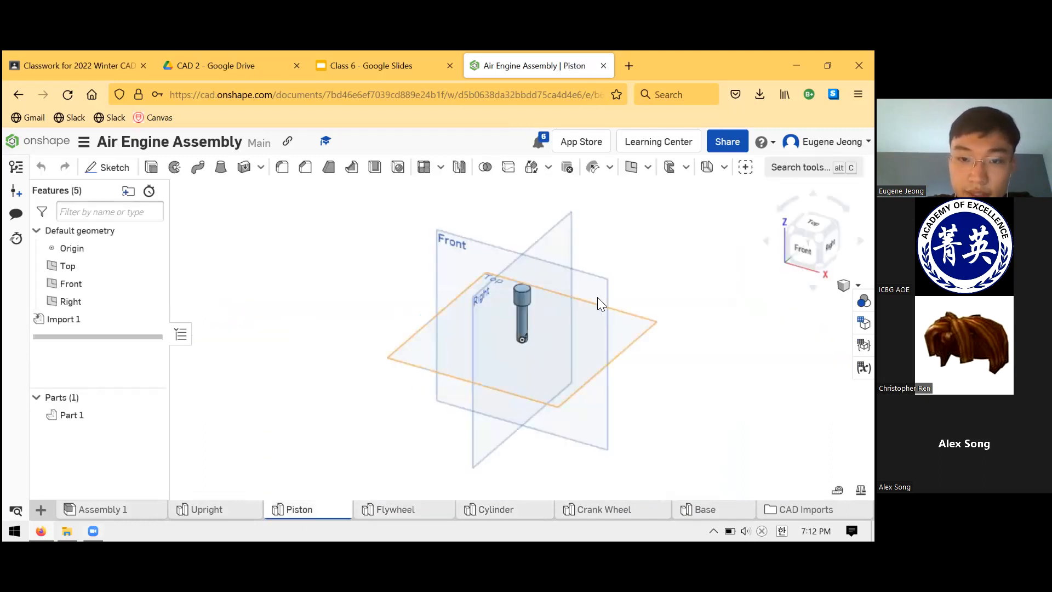
{"action": "left_click", "coordinate": [225, 509]}
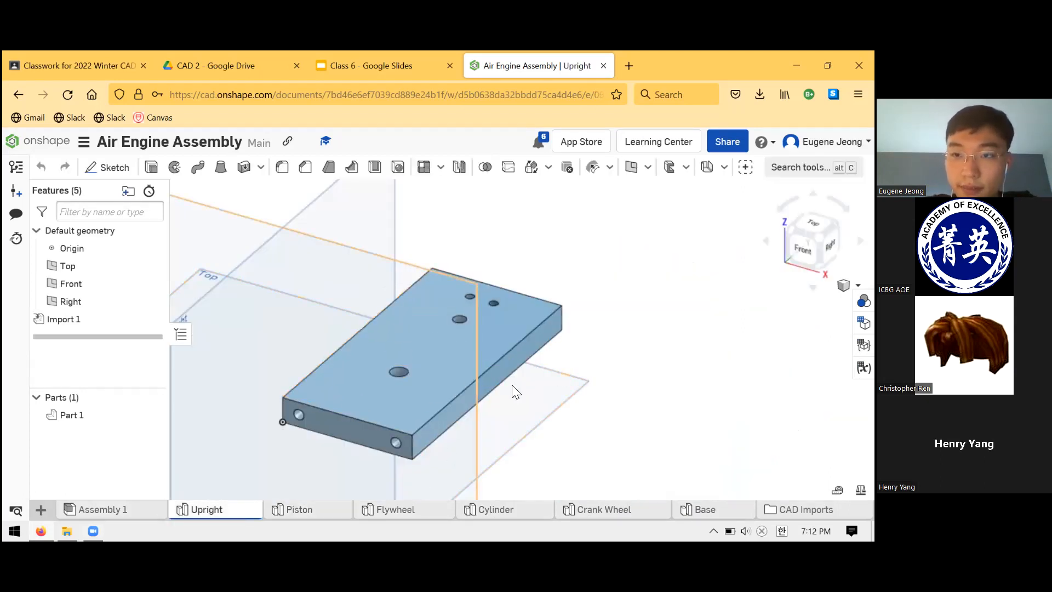
{"action": "scroll", "coordinate": [526, 316], "scroll_direction": "down", "scroll_amount": 3}
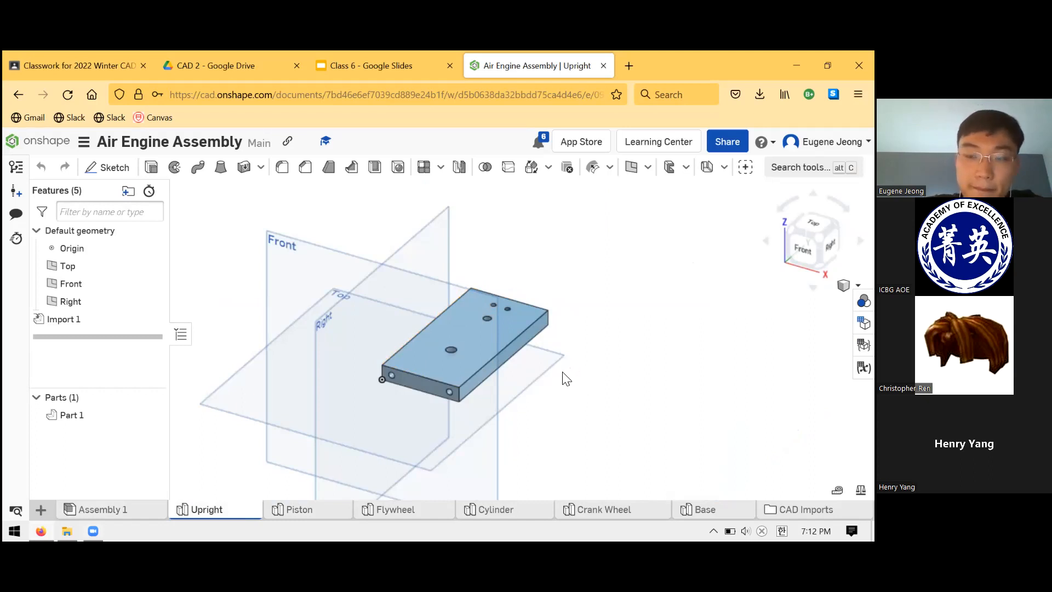
{"action": "scroll", "coordinate": [475, 278], "scroll_direction": "up", "scroll_amount": 5}
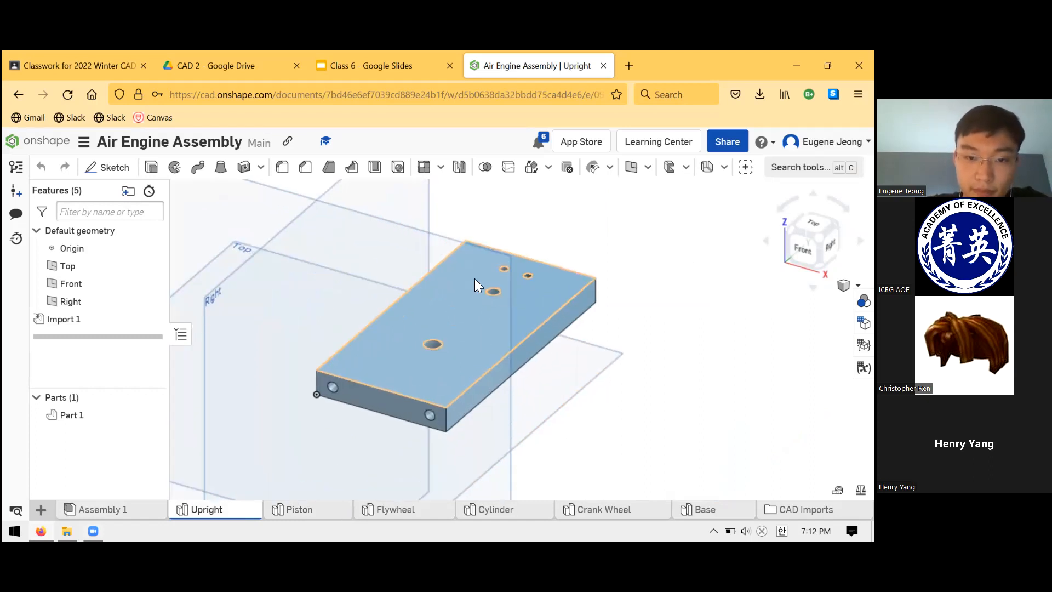
{"action": "right_click_drag", "start_coordinate": [536, 228], "coordinate": [506, 336]}
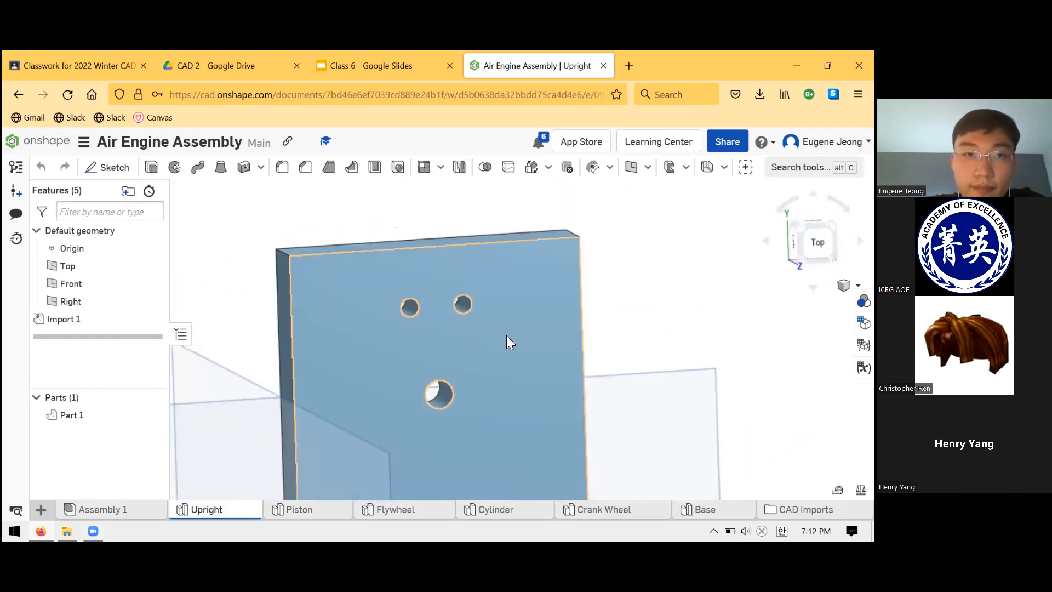
- Enlarge the Upright drawing on the homework slide to read its hole callouts, and shrink it clear of the text again
{"action": "left_click", "coordinate": [328, 65]}
{"action": "left_click", "coordinate": [469, 341]}
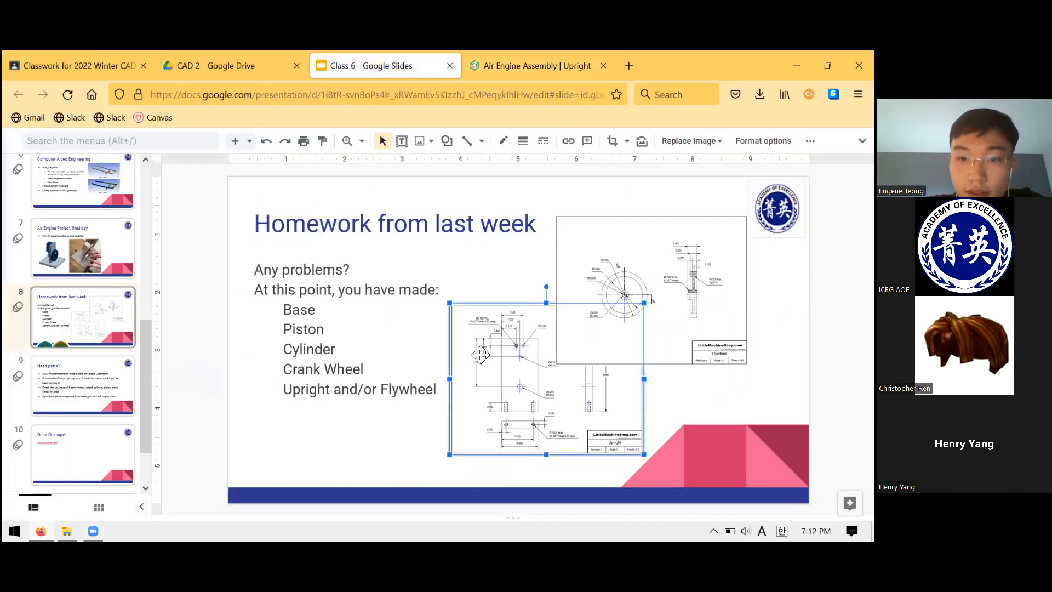
{"action": "left_click_drag", "start_coordinate": [450, 302], "coordinate": [314, 197]}
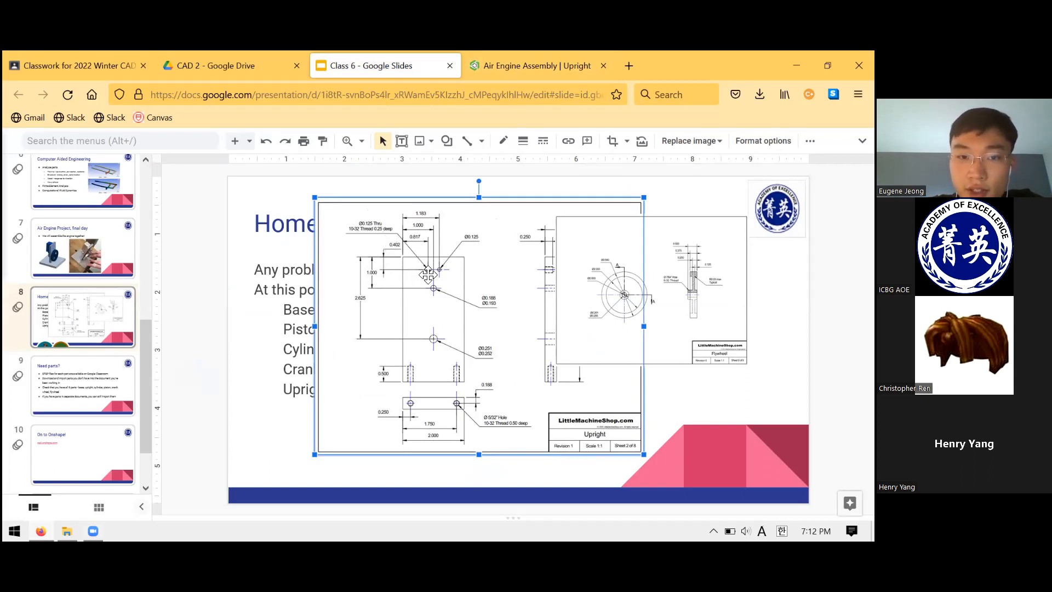
{"action": "left_click_drag", "start_coordinate": [318, 202], "coordinate": [474, 322]}
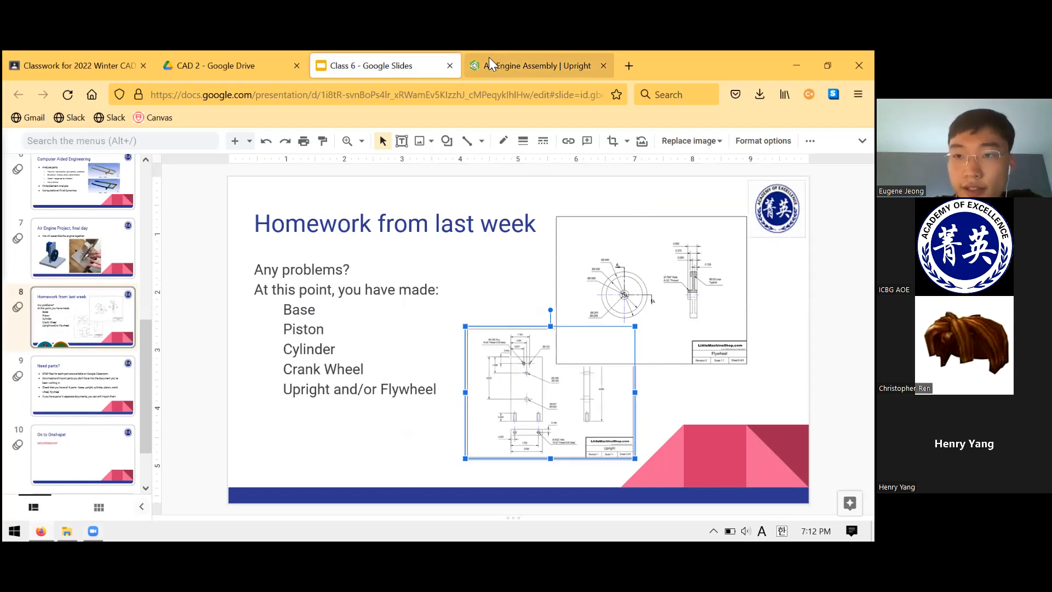
- Return to the Upright in Onshape, check the diameter of the left small upper hole, and examine the hole pair face-on
{"action": "left_click", "coordinate": [489, 60]}
{"action": "scroll", "coordinate": [406, 297], "scroll_direction": "up", "scroll_amount": 2}
{"action": "scroll", "coordinate": [446, 286], "scroll_direction": "down", "scroll_amount": 2}
{"action": "scroll", "coordinate": [427, 289], "scroll_direction": "up", "scroll_amount": 5}
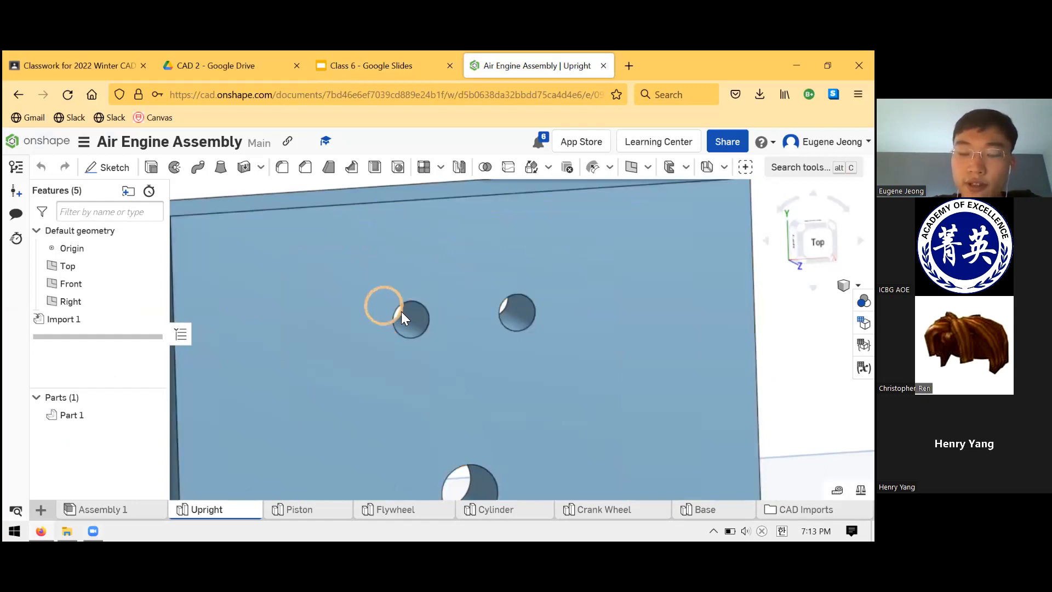
{"action": "scroll", "coordinate": [385, 317], "scroll_direction": "down", "scroll_amount": 3}
{"action": "scroll", "coordinate": [390, 310], "scroll_direction": "down", "scroll_amount": 5}
{"action": "scroll", "coordinate": [390, 366], "scroll_direction": "up", "scroll_amount": 5}
{"action": "scroll", "coordinate": [396, 247], "scroll_direction": "up", "scroll_amount": 4}
{"action": "left_click", "coordinate": [419, 333]}
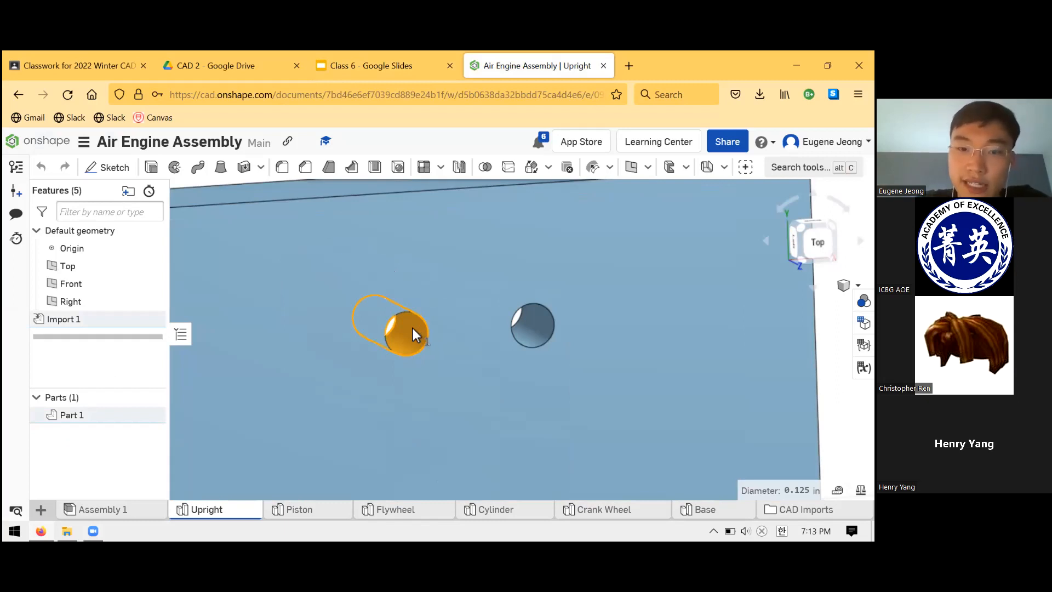
{"action": "scroll", "coordinate": [423, 384], "scroll_direction": "down", "scroll_amount": 5}
{"action": "scroll", "coordinate": [428, 319], "scroll_direction": "down", "scroll_amount": 2}
{"action": "scroll", "coordinate": [432, 318], "scroll_direction": "up", "scroll_amount": 10}
{"action": "right_click_drag", "start_coordinate": [465, 337], "coordinate": [431, 330]}
{"action": "left_click", "coordinate": [431, 330]}
{"action": "middle_click_drag", "start_coordinate": [444, 340], "coordinate": [456, 349]}
{"action": "scroll", "coordinate": [459, 341], "scroll_direction": "down", "scroll_amount": 8}
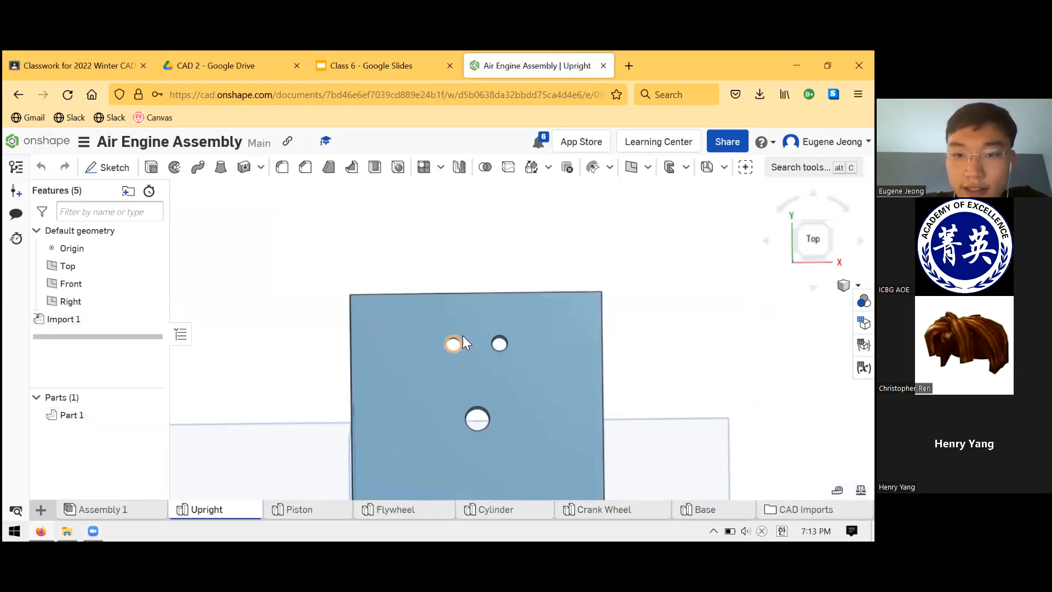
- Examine the whole Upright standing at an angle with its four face holes, and open Assembly 1
{"action": "scroll", "coordinate": [462, 335], "scroll_direction": "down", "scroll_amount": 8}
{"action": "scroll", "coordinate": [511, 364], "scroll_direction": "up", "scroll_amount": 6}
{"action": "scroll", "coordinate": [496, 380], "scroll_direction": "down", "scroll_amount": 4}
{"action": "scroll", "coordinate": [488, 435], "scroll_direction": "up", "scroll_amount": 3}
{"action": "right_click_drag", "start_coordinate": [458, 292], "coordinate": [475, 304]}
{"action": "scroll", "coordinate": [472, 300], "scroll_direction": "down", "scroll_amount": 3}
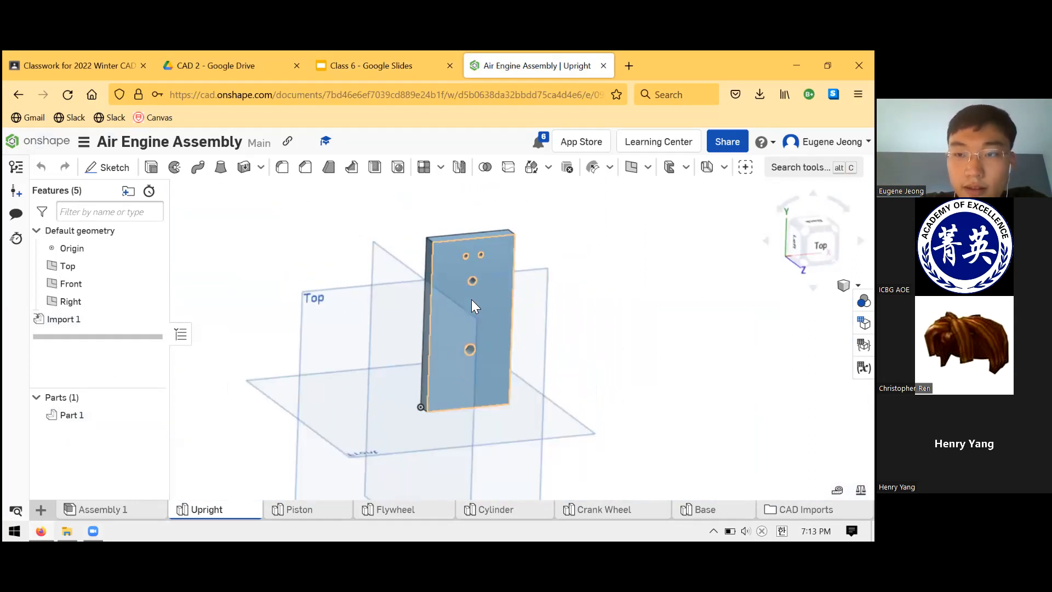
{"action": "scroll", "coordinate": [482, 237], "scroll_direction": "up", "scroll_amount": 2}
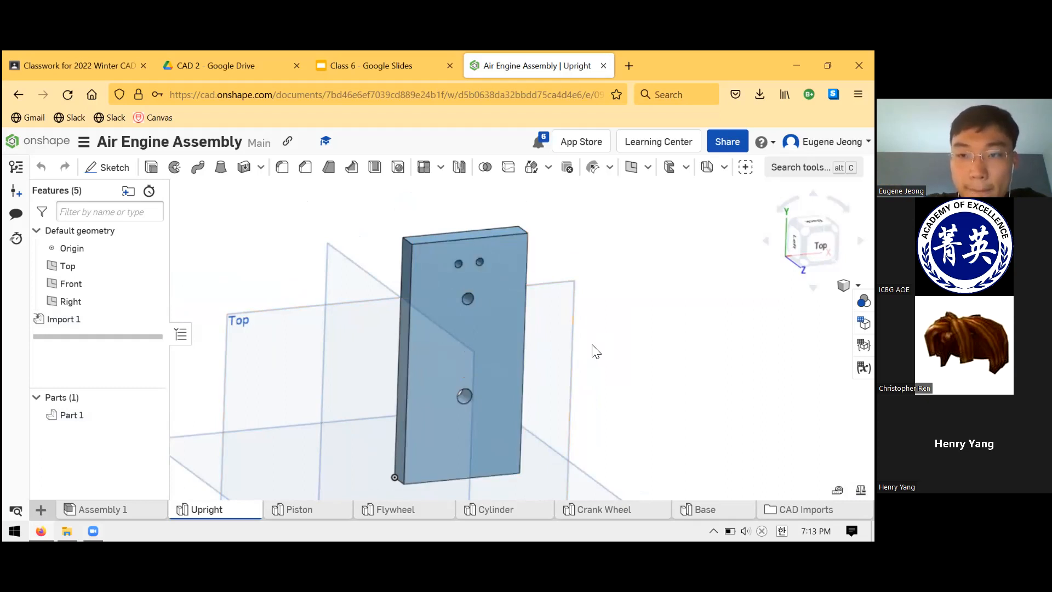
{"action": "scroll", "coordinate": [571, 357], "scroll_direction": "down", "scroll_amount": 5}
{"action": "scroll", "coordinate": [462, 400], "scroll_direction": "up", "scroll_amount": 8}
{"action": "scroll", "coordinate": [462, 443], "scroll_direction": "down", "scroll_amount": 3}
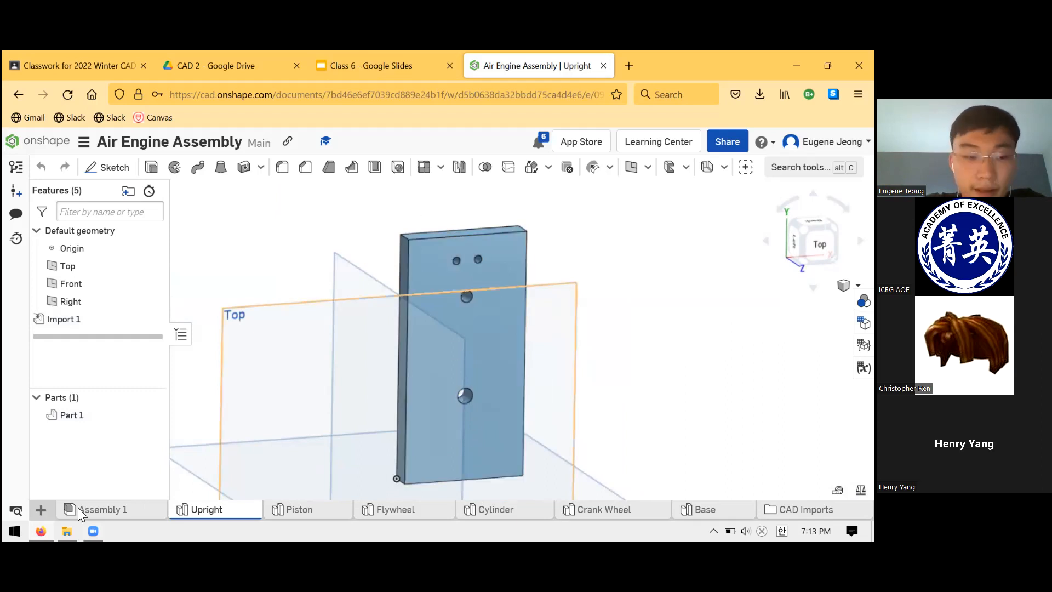
{"action": "left_click", "coordinate": [92, 510]}
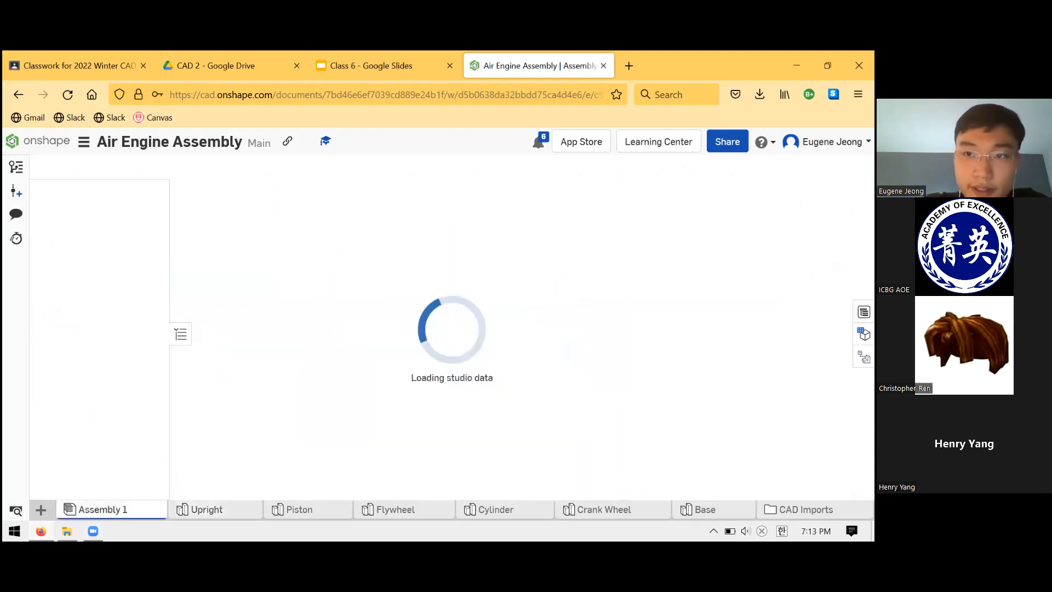
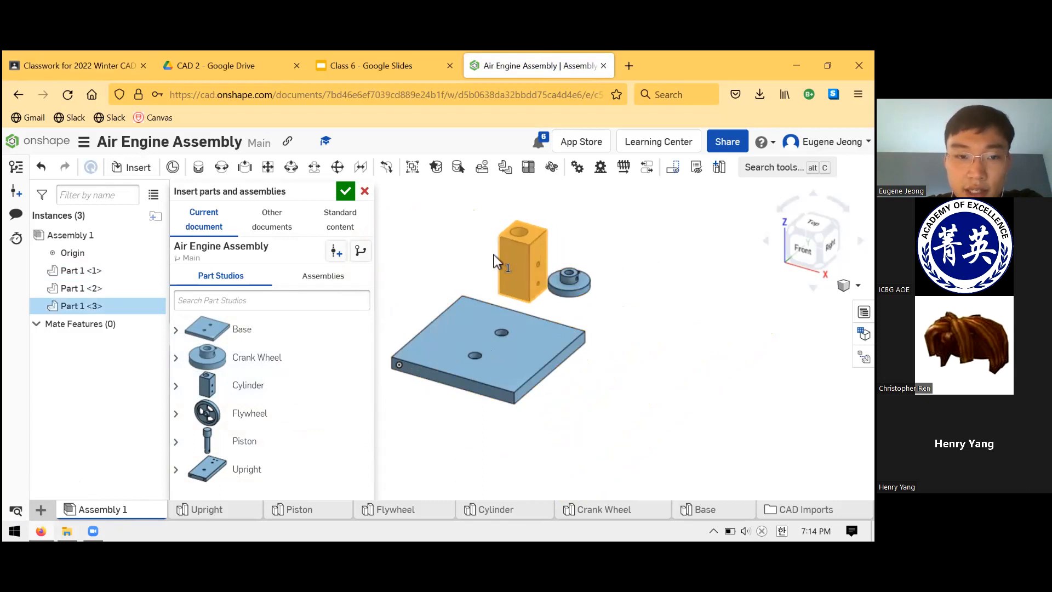
- Insert the Flywheel, Piston and Upright into Assembly 1, placing them near the Base, and finish inserting parts
{"action": "left_click", "coordinate": [305, 418]}
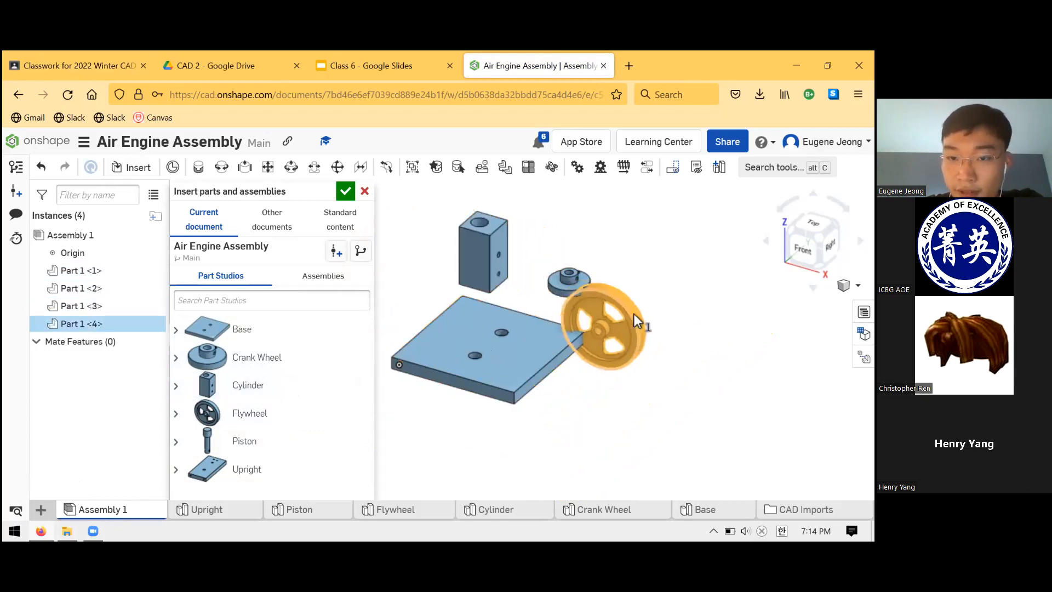
{"action": "left_click", "coordinate": [616, 329]}
{"action": "scroll", "coordinate": [490, 394], "scroll_direction": "down", "scroll_amount": 2}
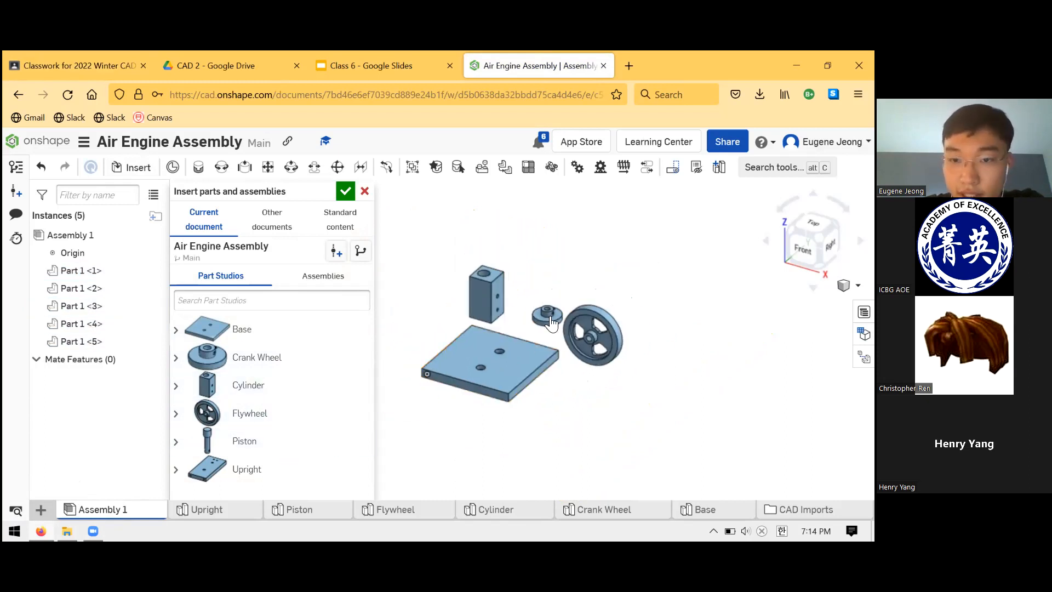
{"action": "left_click", "coordinate": [539, 277]}
{"action": "left_click", "coordinate": [266, 482]}
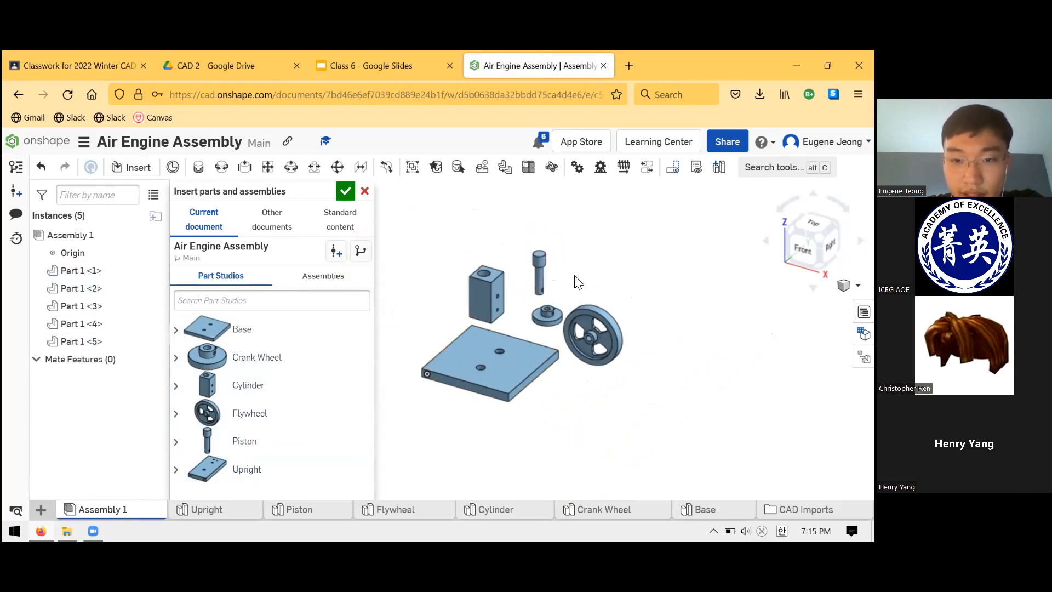
{"action": "left_click", "coordinate": [510, 282]}
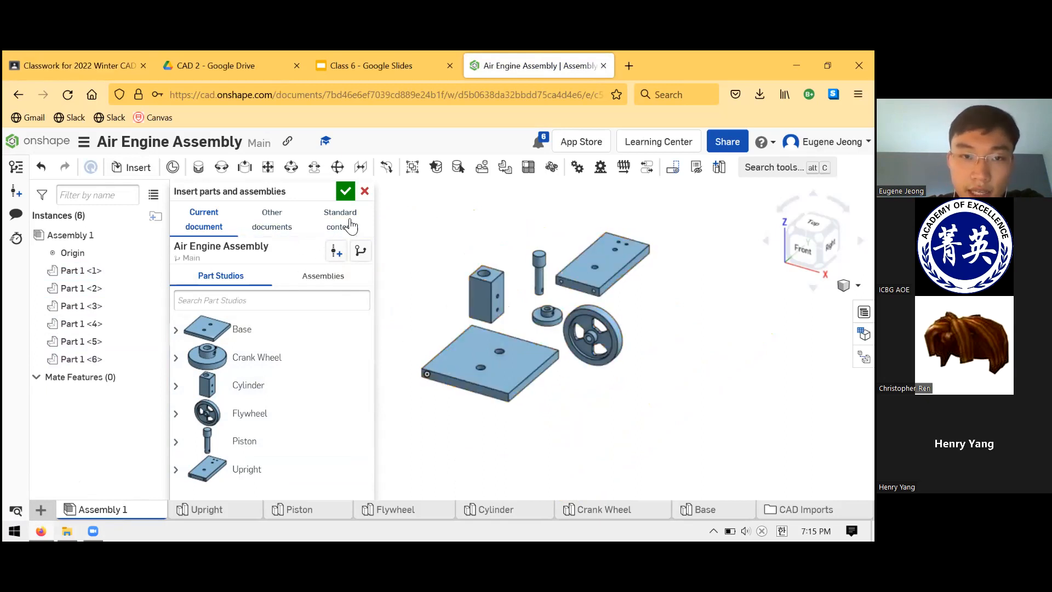
{"action": "left_click", "coordinate": [345, 193]}
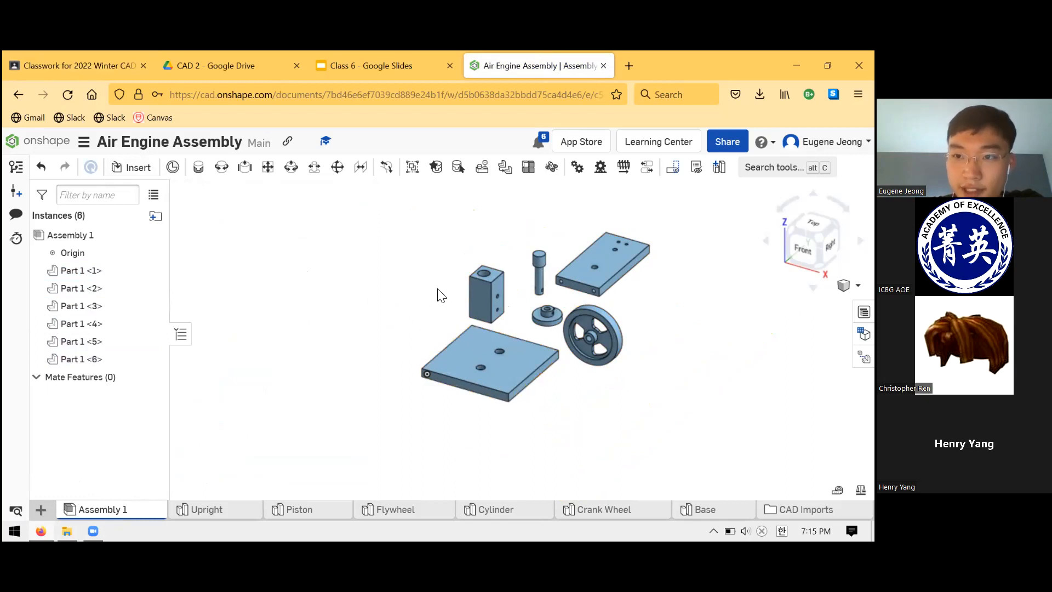
- Look over the six inserted parts up close and from farther away
{"action": "scroll", "coordinate": [488, 251], "scroll_direction": "down", "scroll_amount": 3}
{"action": "scroll", "coordinate": [548, 329], "scroll_direction": "up", "scroll_amount": 5}
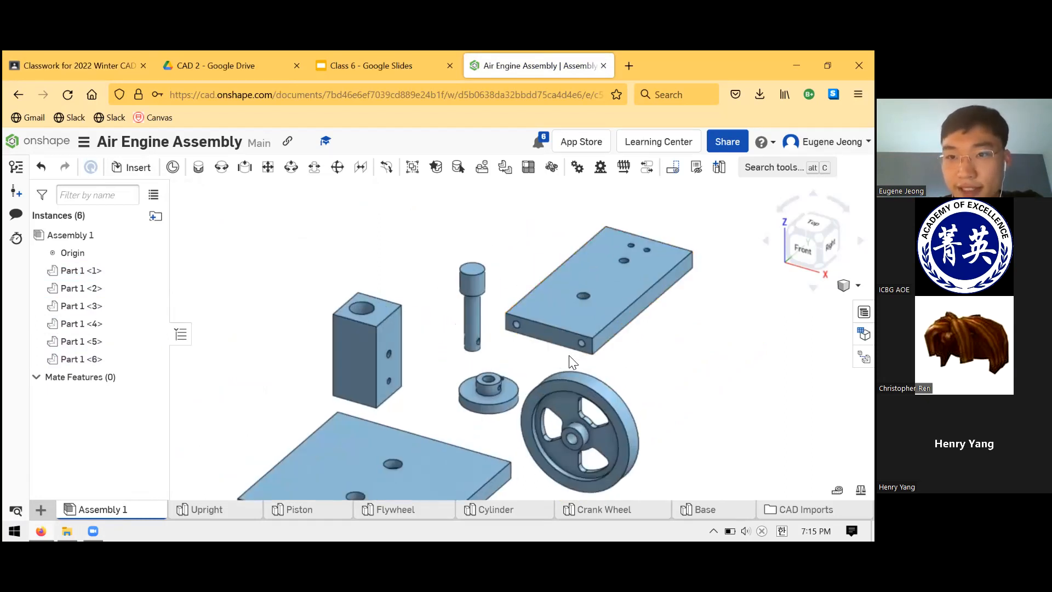
{"action": "scroll", "coordinate": [565, 352], "scroll_direction": "down", "scroll_amount": 5}
{"action": "scroll", "coordinate": [591, 373], "scroll_direction": "up", "scroll_amount": 4}
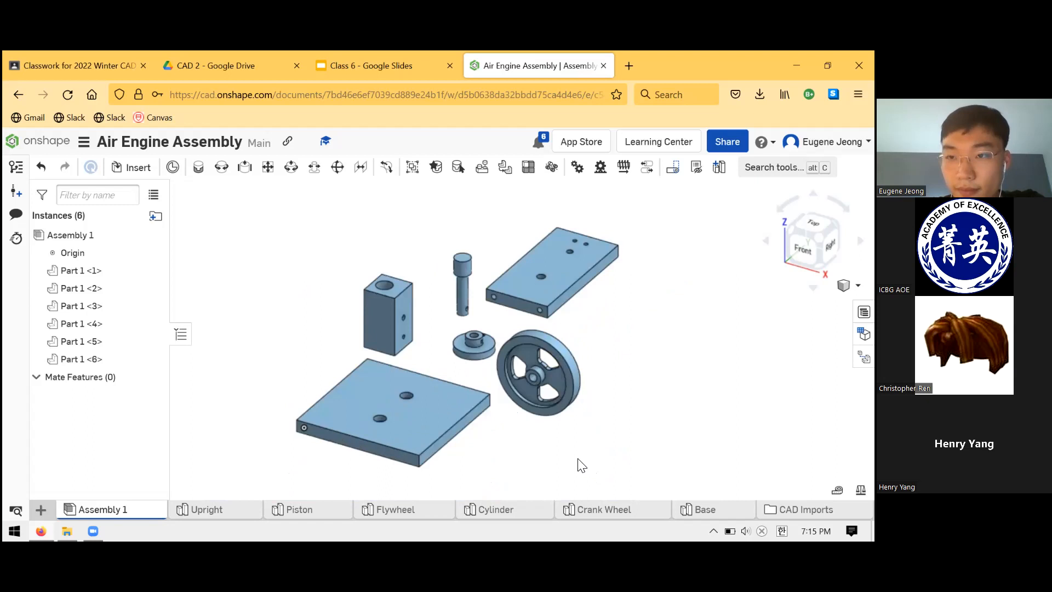
{"action": "scroll", "coordinate": [597, 451], "scroll_direction": "up", "scroll_amount": 3}
{"action": "scroll", "coordinate": [563, 389], "scroll_direction": "down", "scroll_amount": 4}
{"action": "scroll", "coordinate": [582, 446], "scroll_direction": "up", "scroll_amount": 5}
{"action": "scroll", "coordinate": [451, 384], "scroll_direction": "down", "scroll_amount": 5}
{"action": "scroll", "coordinate": [398, 369], "scroll_direction": "up", "scroll_amount": 3}
{"action": "scroll", "coordinate": [466, 400], "scroll_direction": "down", "scroll_amount": 5}
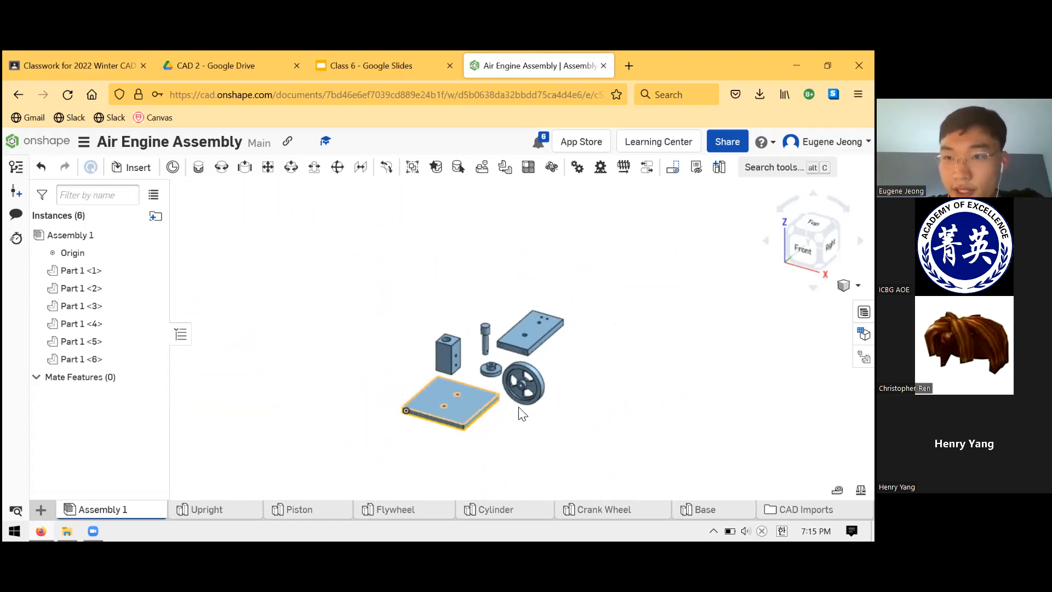
{"action": "scroll", "coordinate": [519, 414], "scroll_direction": "up", "scroll_amount": 3}
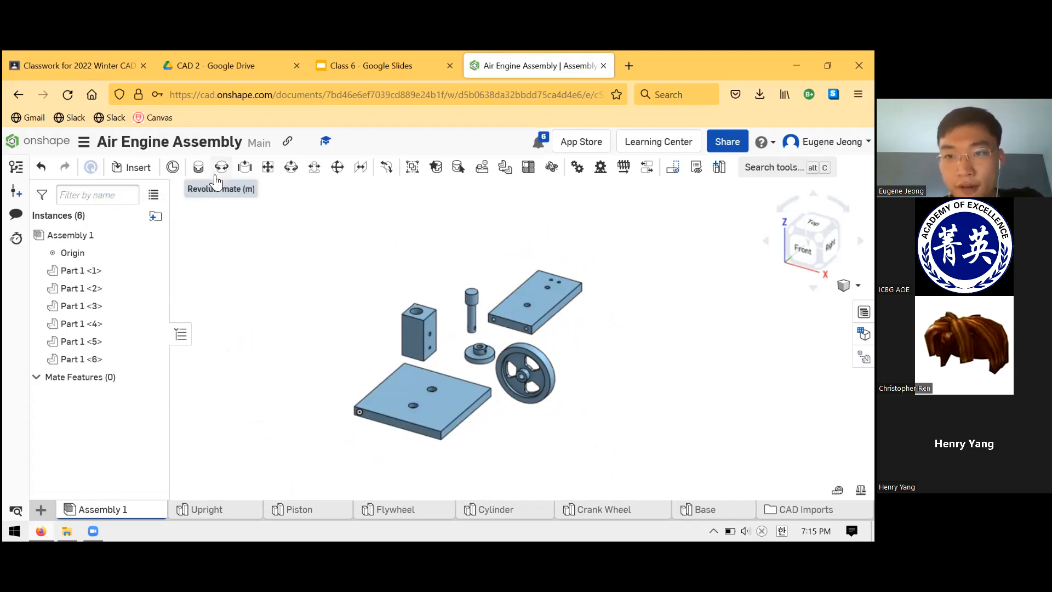
- Fasten the centre of the Base's underside to the assembly origin with a Fastened mate
{"action": "right_click_drag", "start_coordinate": [388, 449], "coordinate": [373, 422]}
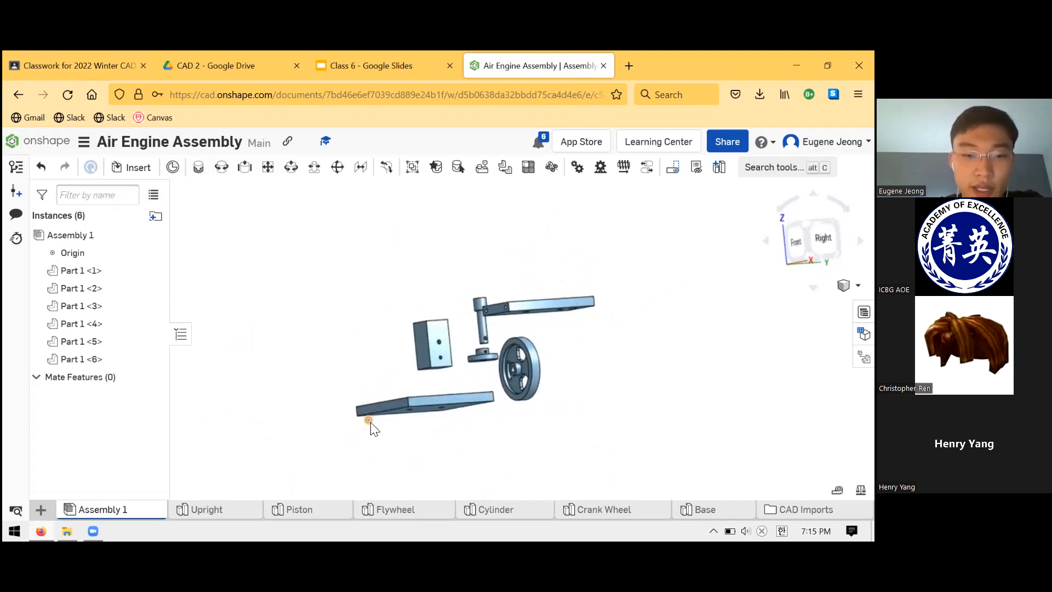
{"action": "left_click", "coordinate": [132, 255]}
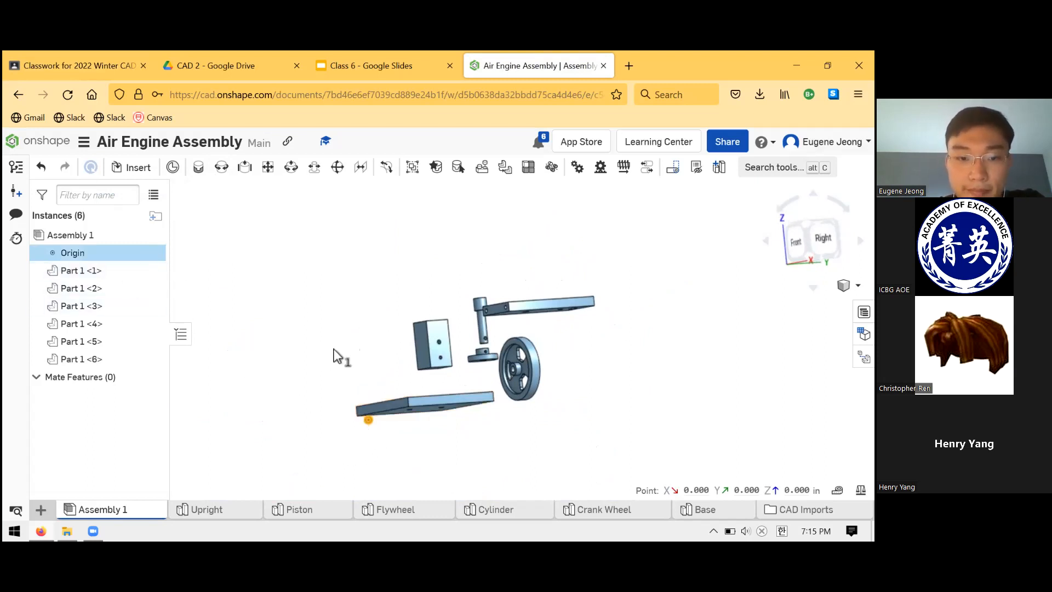
{"action": "left_click", "coordinate": [377, 371]}
{"action": "scroll", "coordinate": [404, 394], "scroll_direction": "up", "scroll_amount": 5}
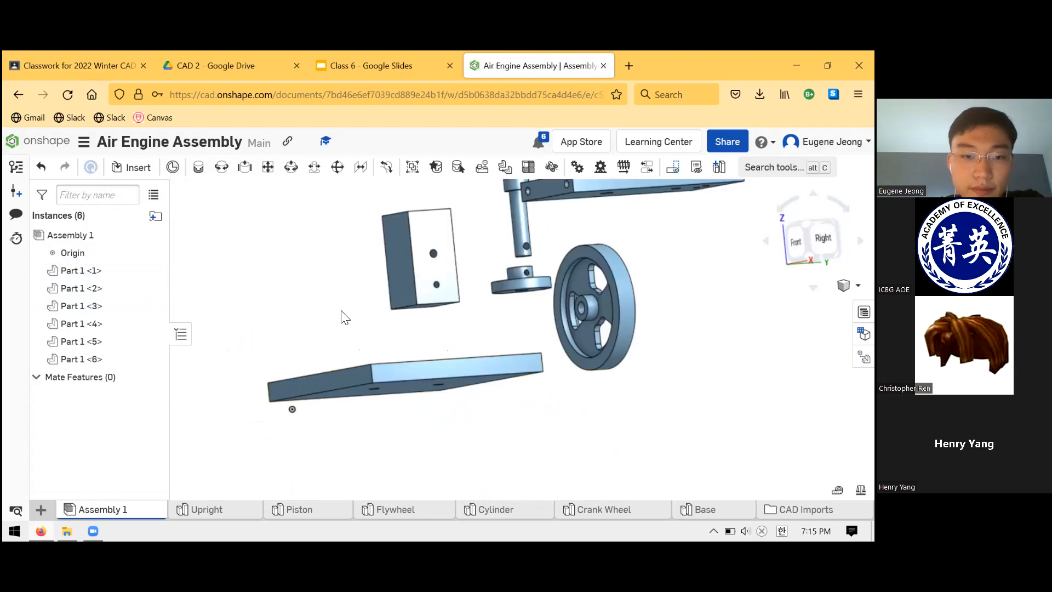
{"action": "right_click_drag", "start_coordinate": [344, 317], "coordinate": [385, 350]}
{"action": "left_click", "coordinate": [200, 169]}
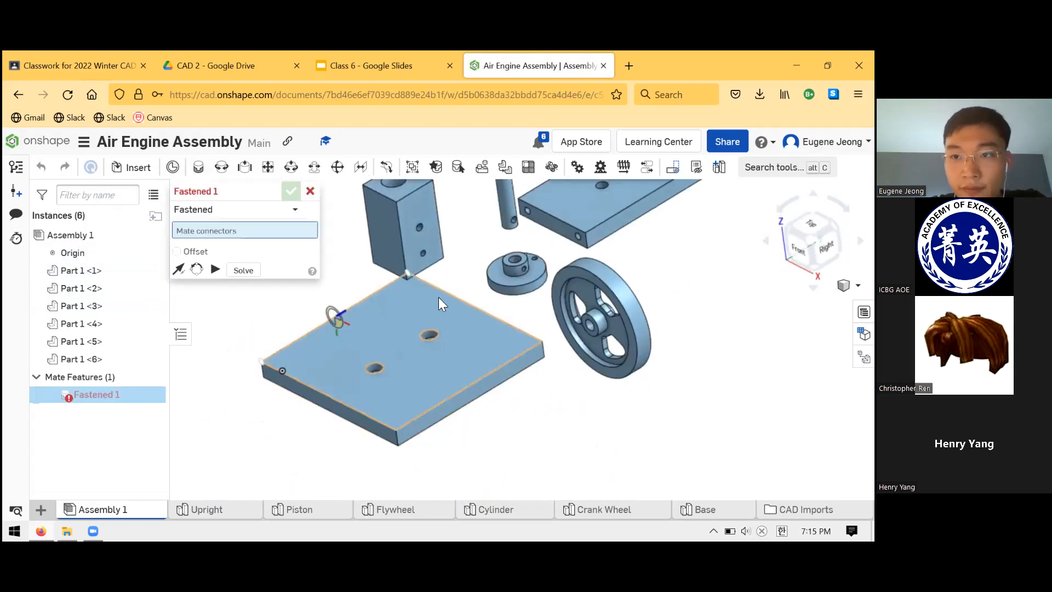
{"action": "scroll", "coordinate": [505, 283], "scroll_direction": "down", "scroll_amount": 3}
{"action": "right_click_drag", "start_coordinate": [375, 254], "coordinate": [458, 353]}
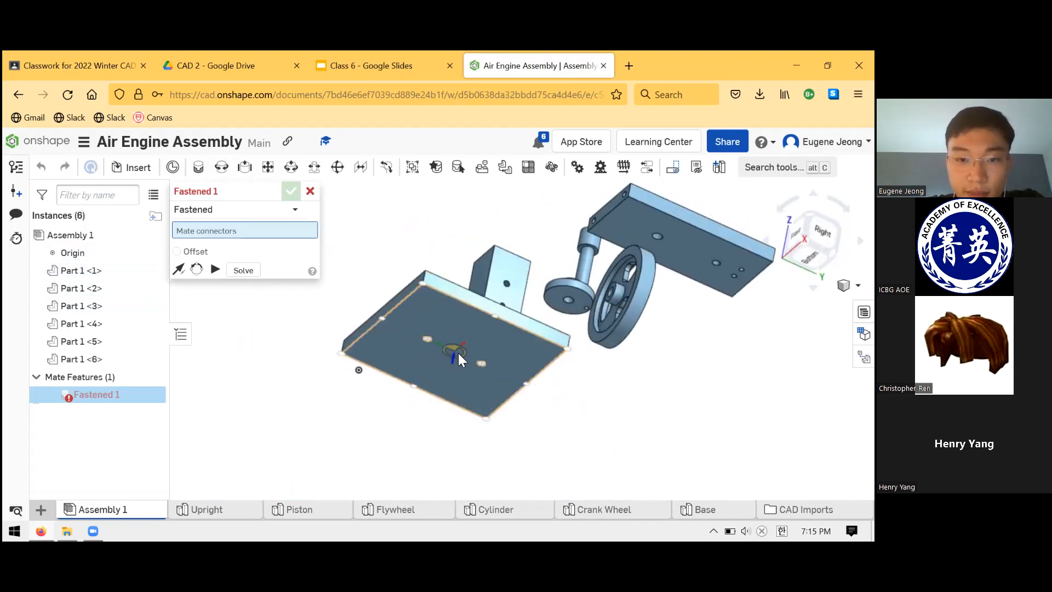
{"action": "left_click", "coordinate": [354, 392]}
{"action": "right_click_drag", "start_coordinate": [294, 357], "coordinate": [361, 390]}
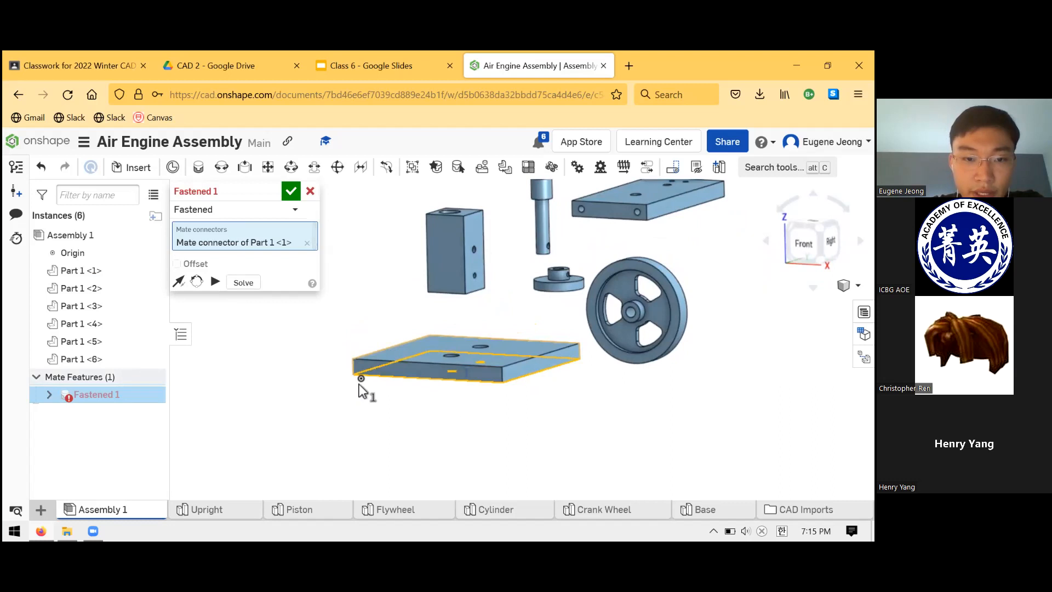
{"action": "left_click", "coordinate": [363, 384]}
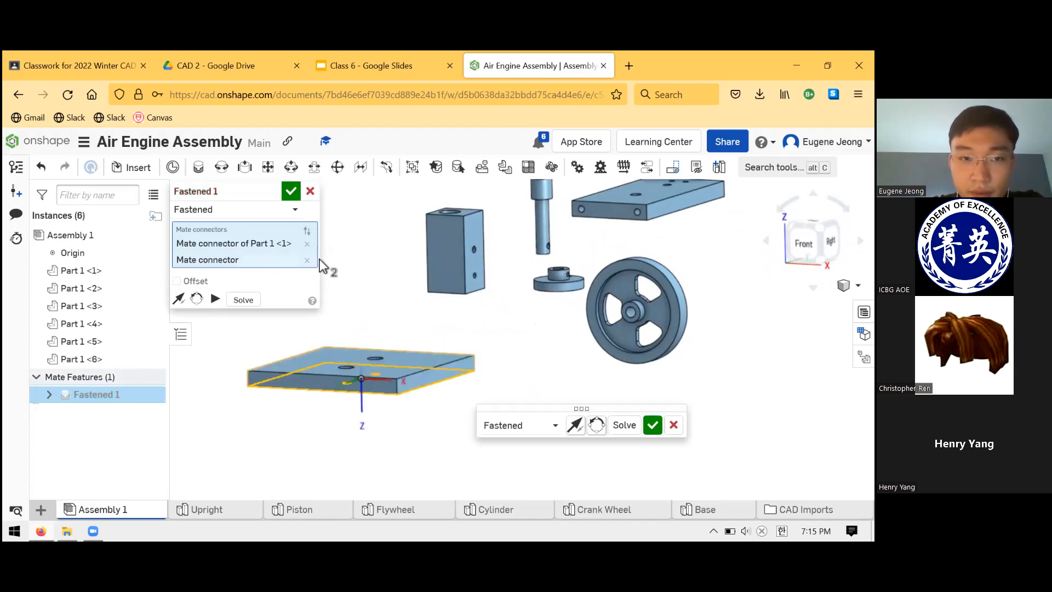
{"action": "left_click", "coordinate": [291, 191]}
- Check the Base at its mated position and hide the assembly's origin
{"action": "scroll", "coordinate": [393, 315], "scroll_direction": "up", "scroll_amount": 3}
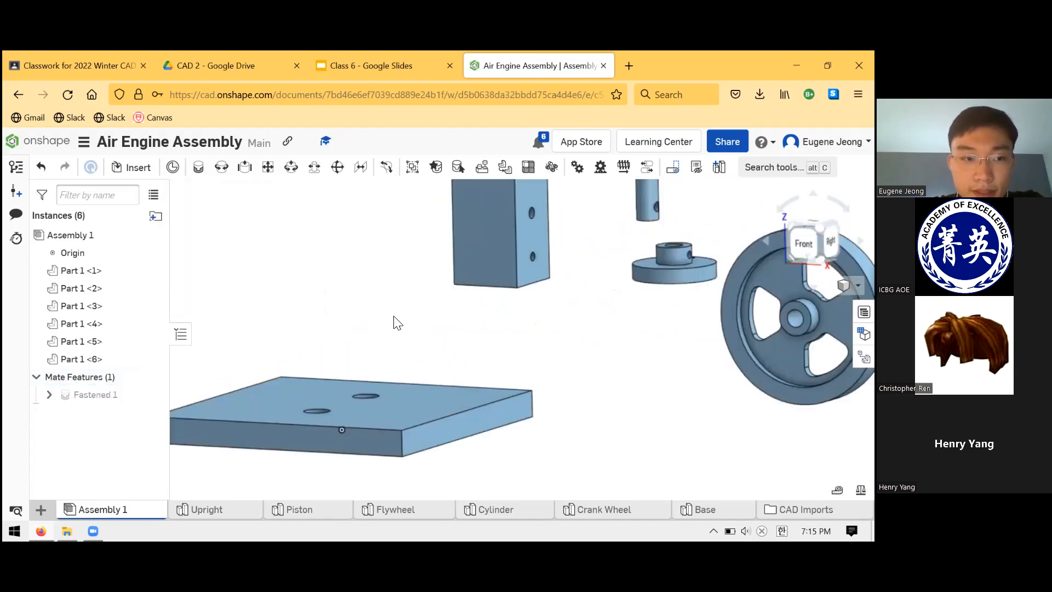
{"action": "scroll", "coordinate": [397, 314], "scroll_direction": "down", "scroll_amount": 5}
{"action": "right_click_drag", "start_coordinate": [400, 313], "coordinate": [378, 347]}
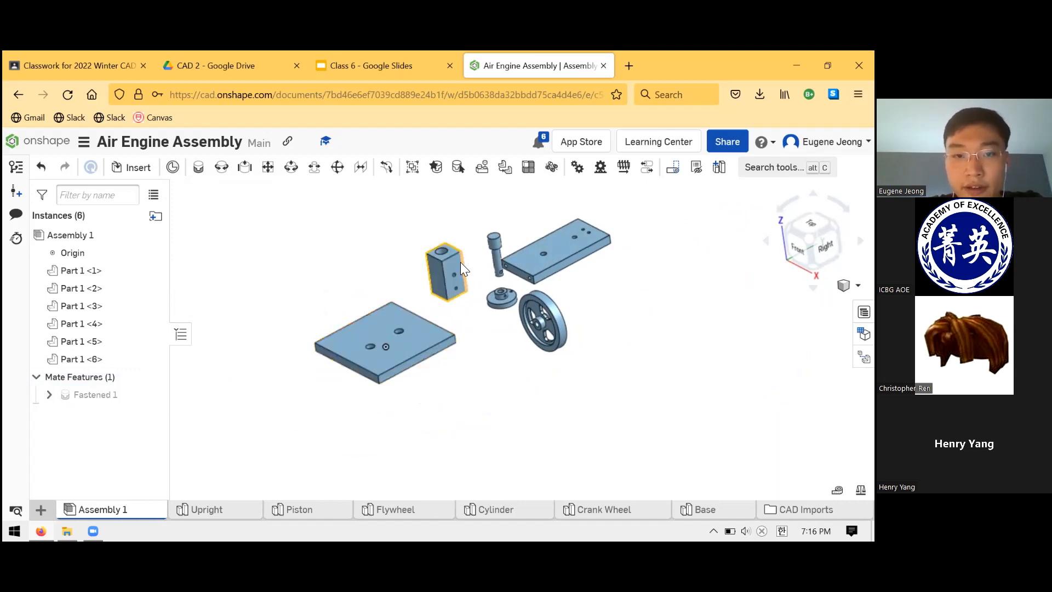
{"action": "left_click_drag", "start_coordinate": [360, 215], "coordinate": [436, 239]}
{"action": "mouse_move", "coordinate": [470, 325]}
{"action": "right_mouse_down"}
{"action": "mouse_move", "coordinate": [486, 299]}
{"action": "mouse_move", "coordinate": [472, 329]}
{"action": "right_mouse_up"}
{"action": "left_click", "coordinate": [151, 253]}
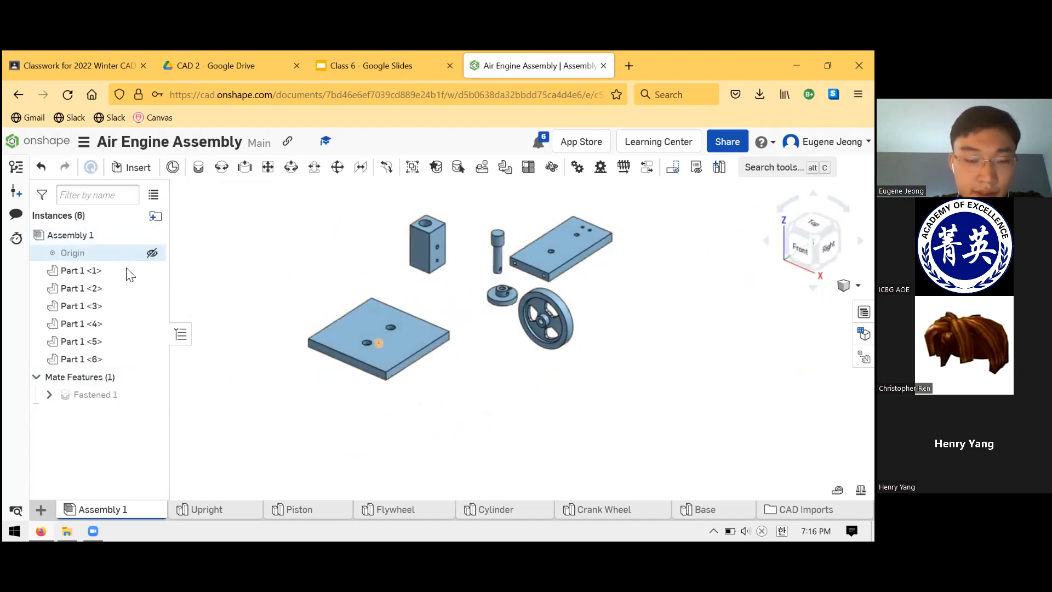
- Examine the Upright's narrow holed end, looking closely at the end hole farther from the Piston
{"action": "scroll", "coordinate": [403, 261], "scroll_direction": "up", "scroll_amount": 1}
{"action": "scroll", "coordinate": [417, 249], "scroll_direction": "down", "scroll_amount": 4}
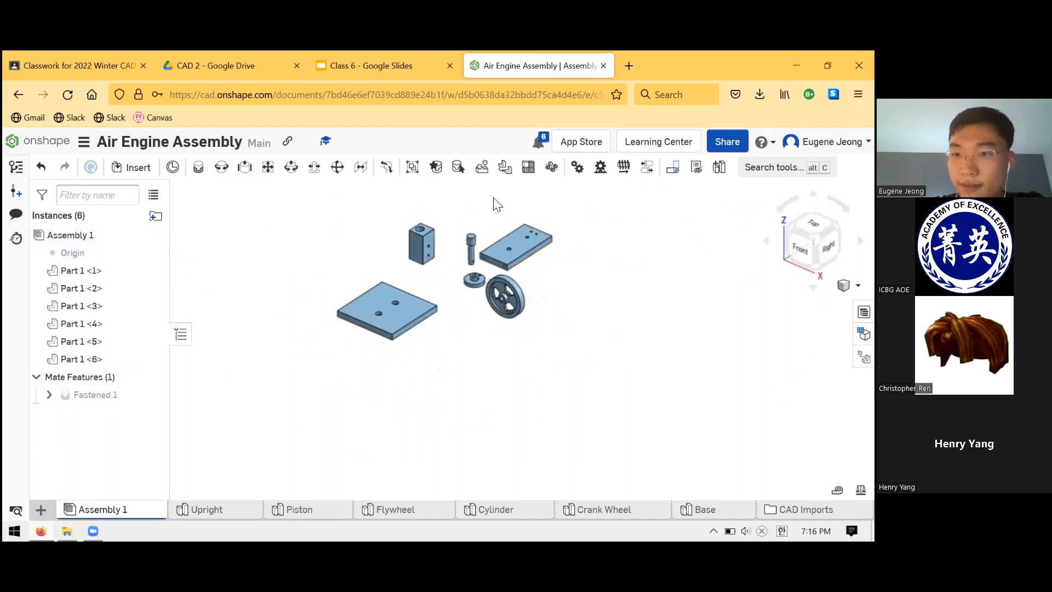
{"action": "scroll", "coordinate": [486, 205], "scroll_direction": "up", "scroll_amount": 6}
{"action": "scroll", "coordinate": [466, 269], "scroll_direction": "down", "scroll_amount": 2}
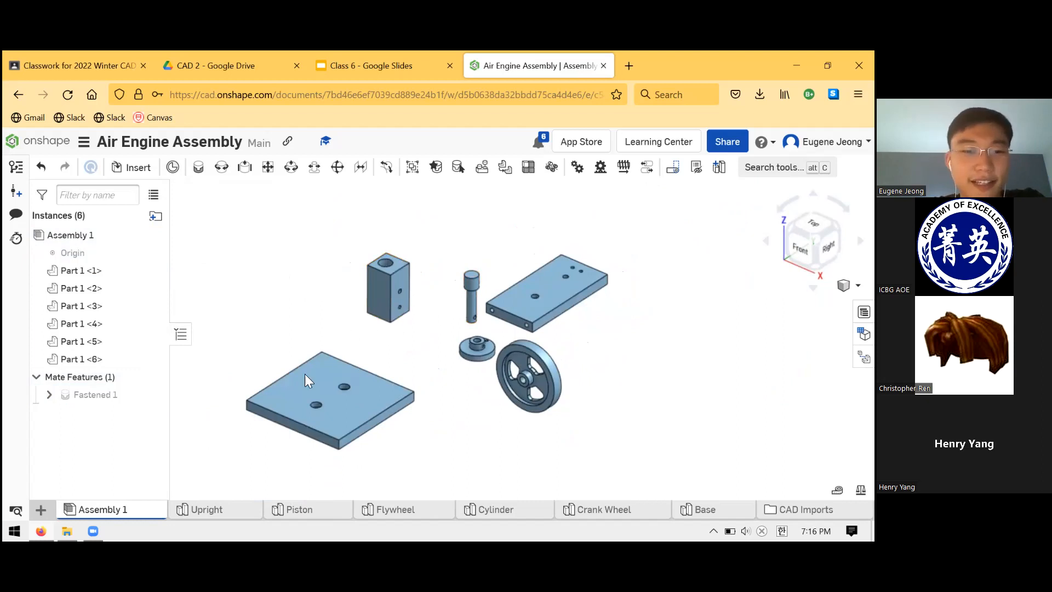
{"action": "right_click_drag", "start_coordinate": [397, 363], "coordinate": [528, 223]}
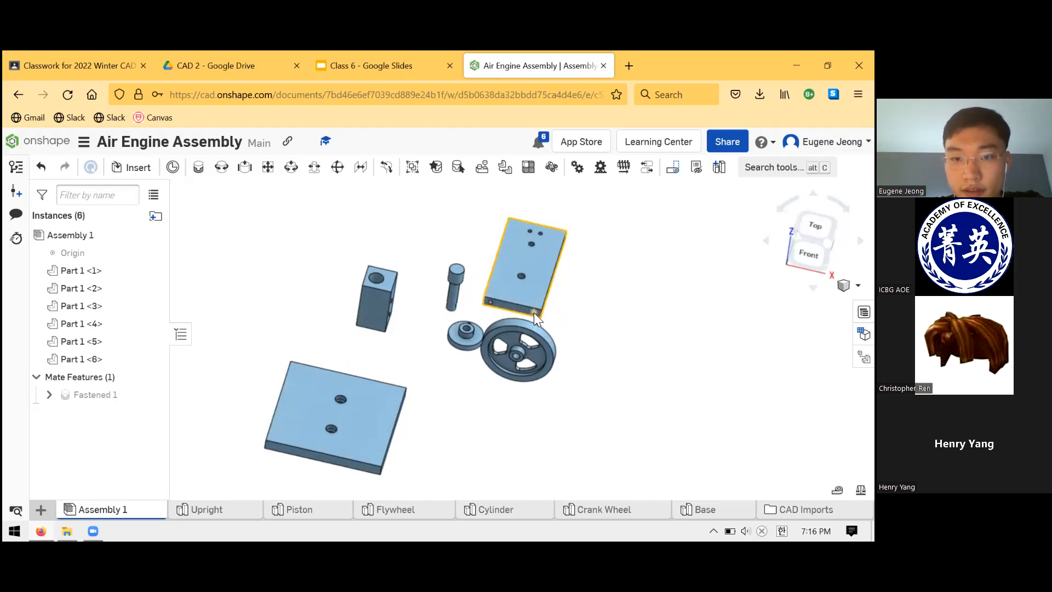
{"action": "scroll", "coordinate": [533, 312], "scroll_direction": "up", "scroll_amount": 3}
{"action": "scroll", "coordinate": [534, 307], "scroll_direction": "up", "scroll_amount": 5}
{"action": "mouse_move", "coordinate": [516, 360]}
{"action": "right_mouse_down"}
{"action": "mouse_move", "coordinate": [517, 341]}
{"action": "mouse_move", "coordinate": [505, 358]}
{"action": "right_mouse_up"}
{"action": "left_click", "coordinate": [532, 366]}
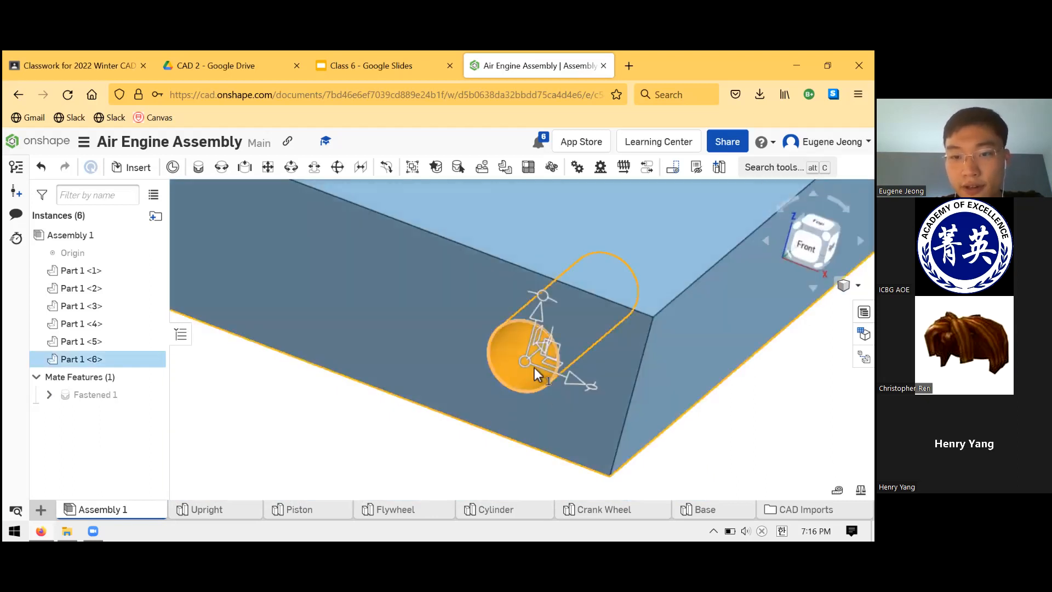
{"action": "left_click", "coordinate": [463, 446]}
{"action": "scroll", "coordinate": [547, 369], "scroll_direction": "down", "scroll_amount": 5}
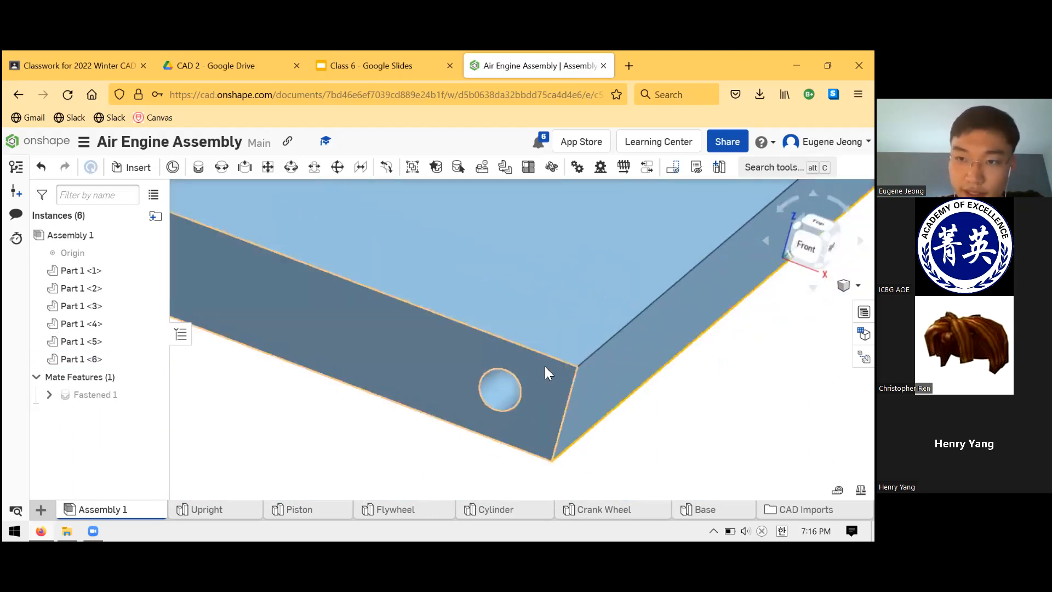
{"action": "scroll", "coordinate": [511, 355], "scroll_direction": "down", "scroll_amount": 6}
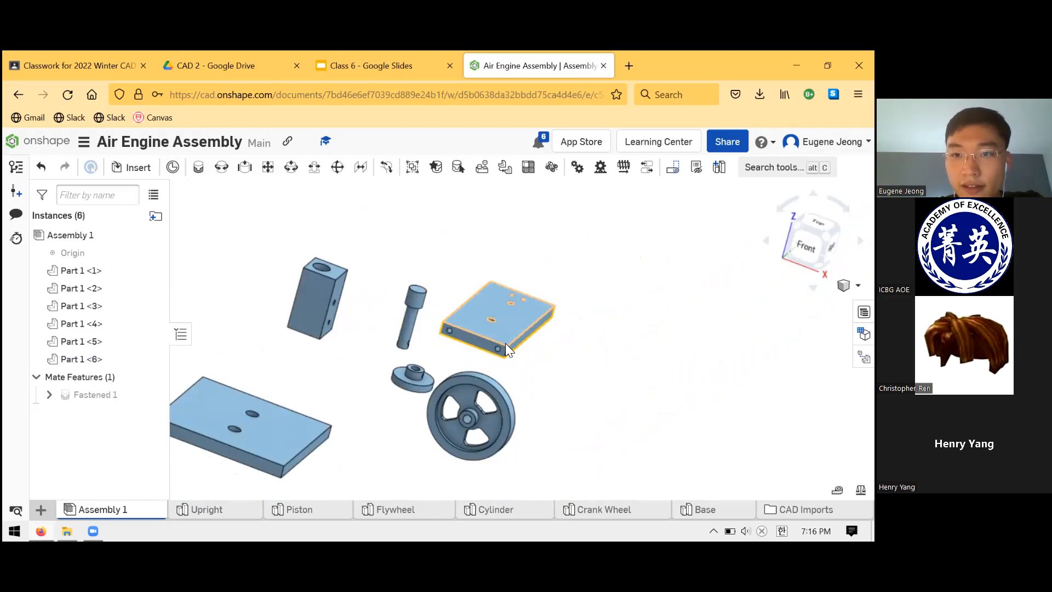
- Examine both holes in the Upright's narrow end face, and view all the parts from the front and slightly above
{"action": "scroll", "coordinate": [481, 340], "scroll_direction": "down", "scroll_amount": 2}
{"action": "scroll", "coordinate": [481, 341], "scroll_direction": "up", "scroll_amount": 6}
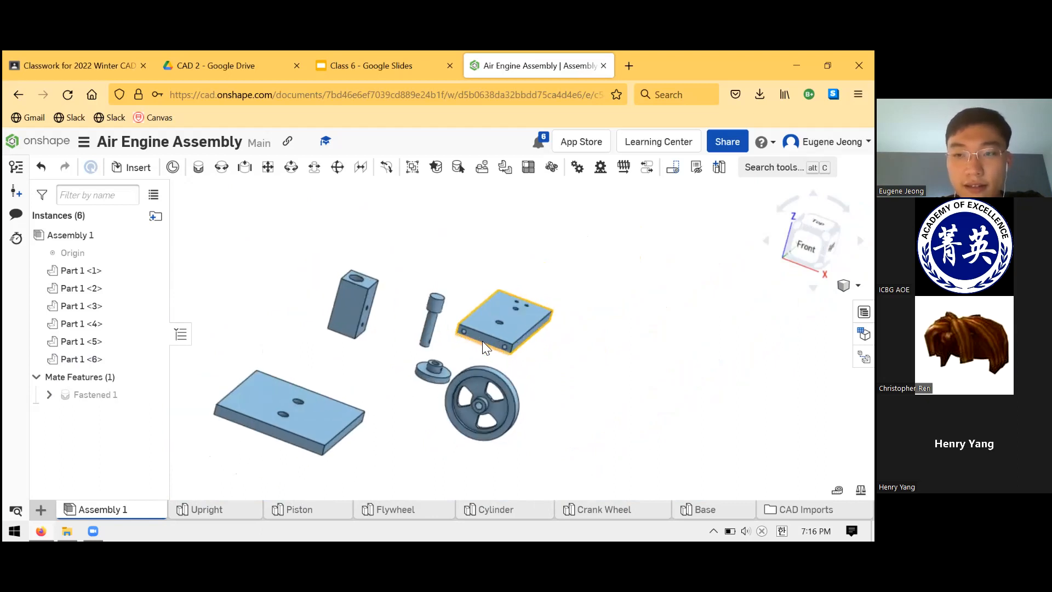
{"action": "scroll", "coordinate": [477, 338], "scroll_direction": "up", "scroll_amount": 5}
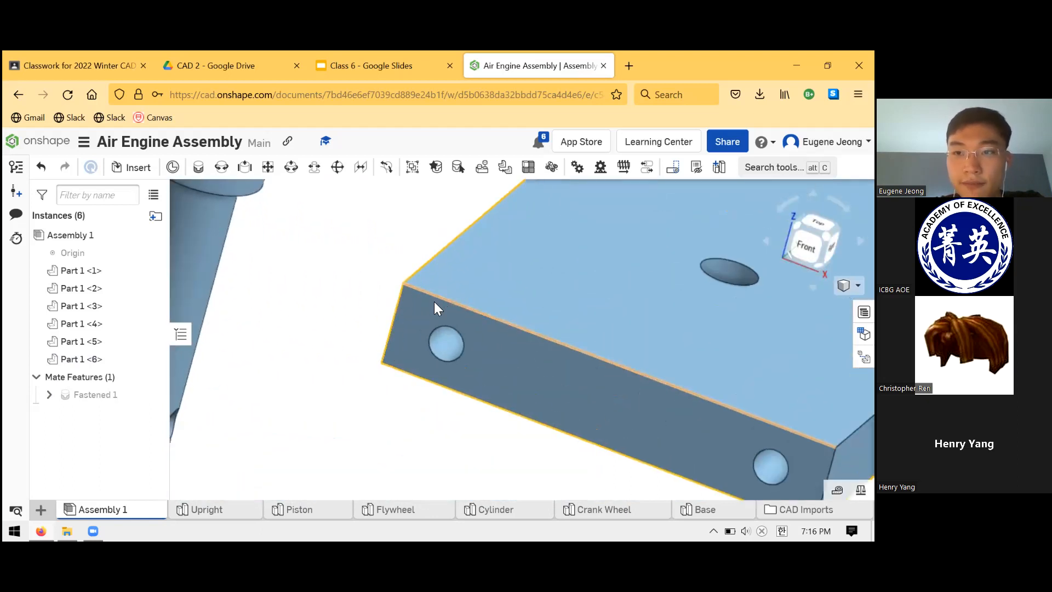
{"action": "scroll", "coordinate": [484, 320], "scroll_direction": "down", "scroll_amount": 6}
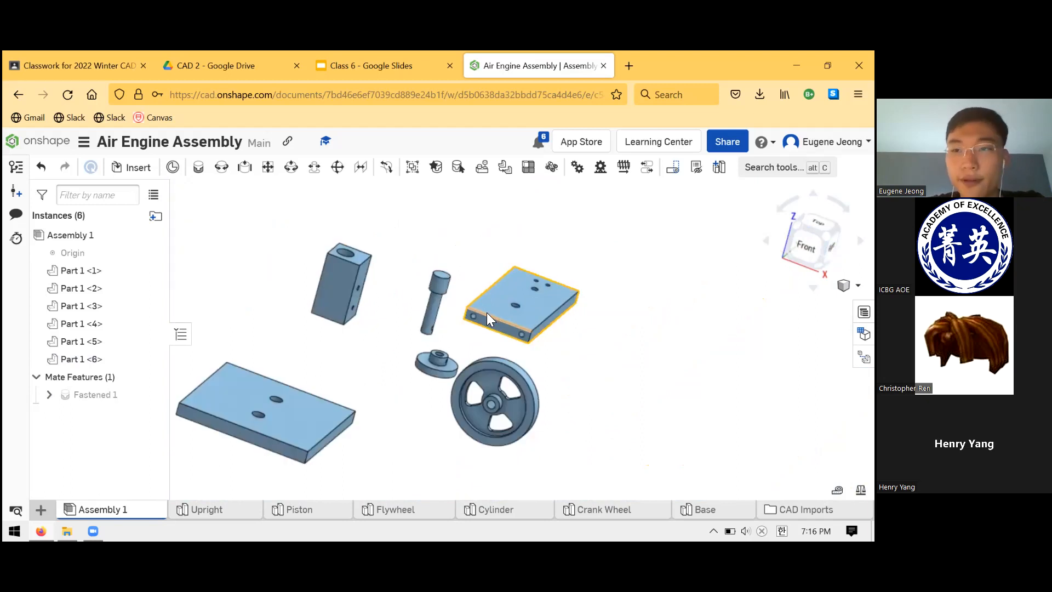
{"action": "scroll", "coordinate": [561, 345], "scroll_direction": "down", "scroll_amount": 4}
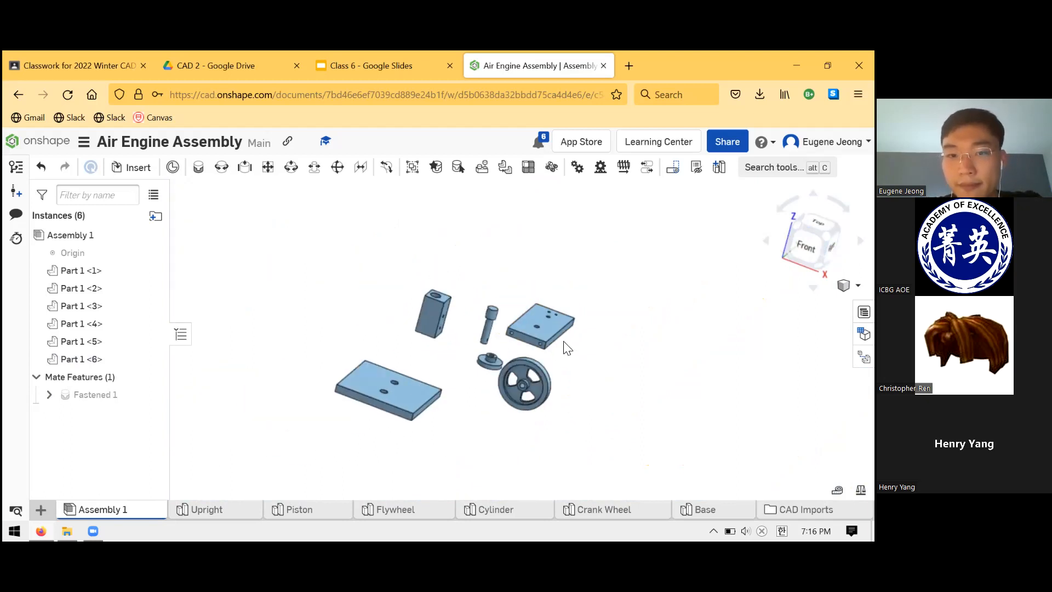
{"action": "scroll", "coordinate": [423, 320], "scroll_direction": "up", "scroll_amount": 5}
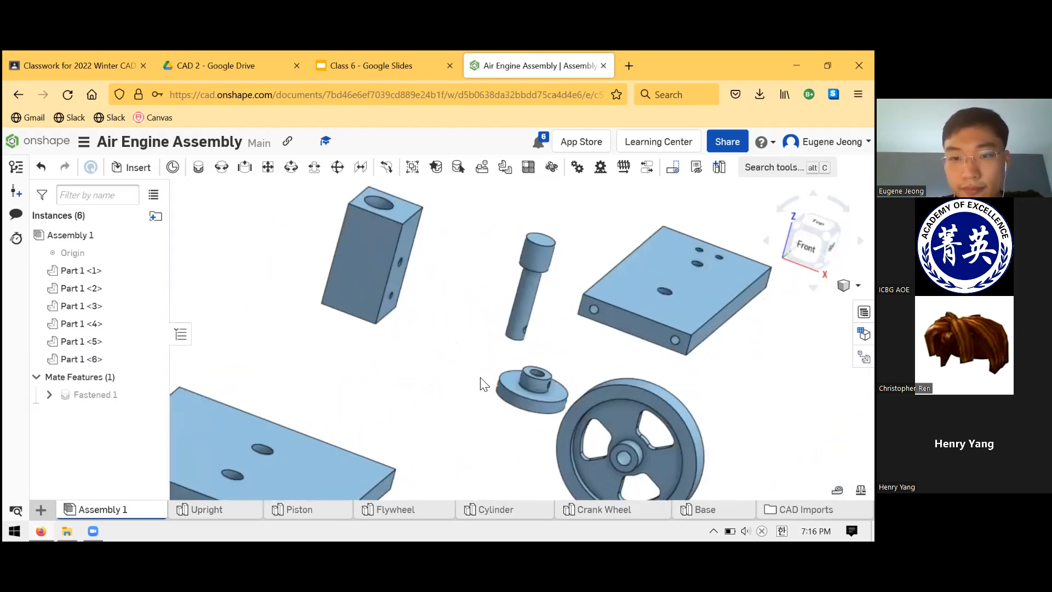
{"action": "mouse_move", "coordinate": [434, 388]}
{"action": "right_mouse_down"}
{"action": "mouse_move", "coordinate": [460, 371]}
{"action": "mouse_move", "coordinate": [461, 387]}
{"action": "mouse_move", "coordinate": [431, 383]}
{"action": "mouse_move", "coordinate": [448, 390]}
{"action": "mouse_move", "coordinate": [444, 366]}
{"action": "mouse_move", "coordinate": [452, 389]}
{"action": "right_mouse_up"}
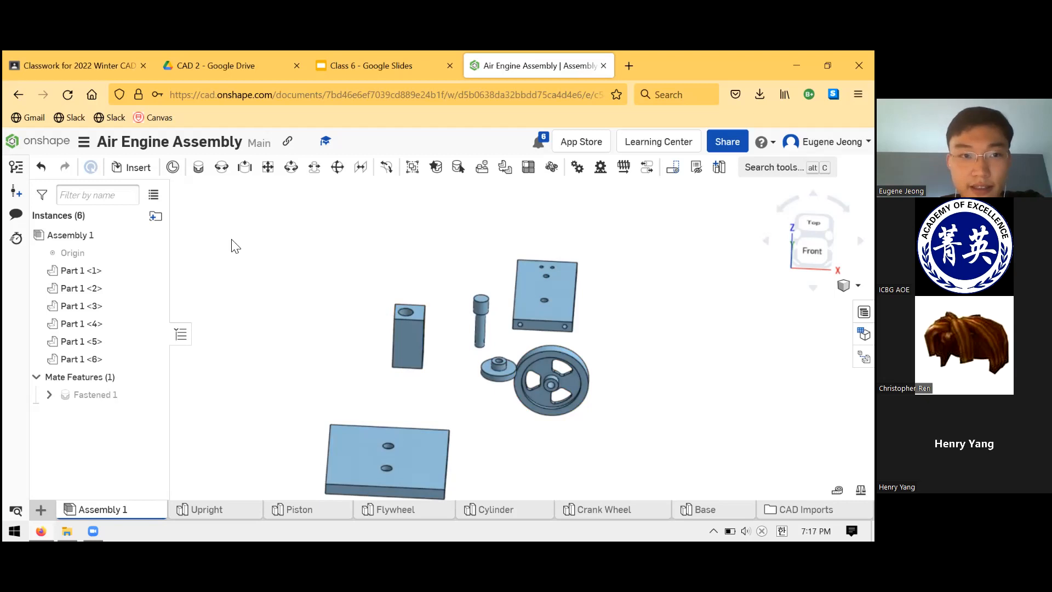
- Start a second Fastened mate, and switch to the Class 6 slides to view the assembled engine on "Air Engine Project, final day"
{"action": "left_click", "coordinate": [202, 169]}
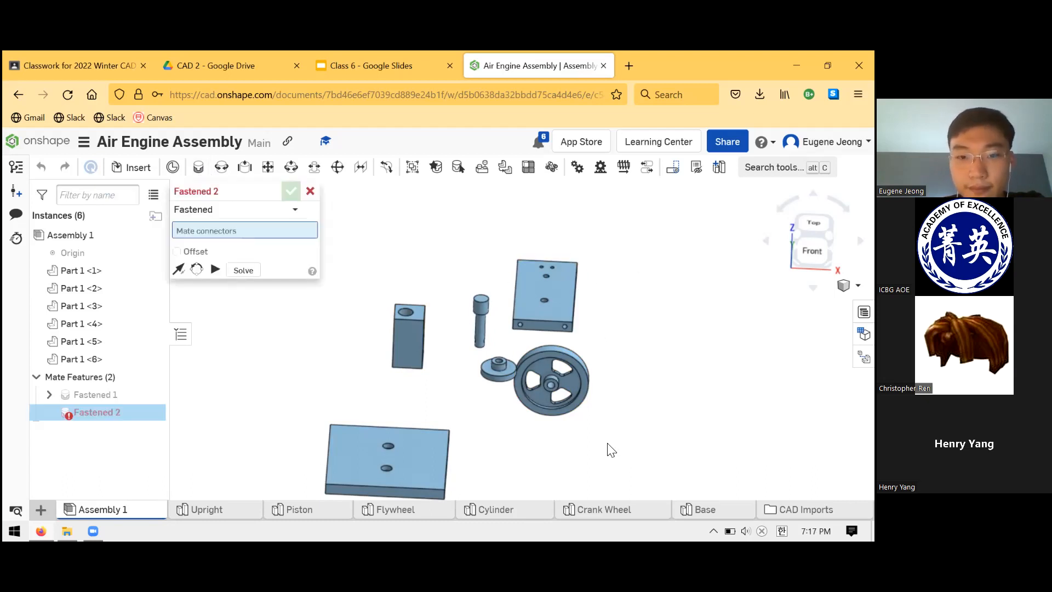
{"action": "left_click", "coordinate": [405, 61]}
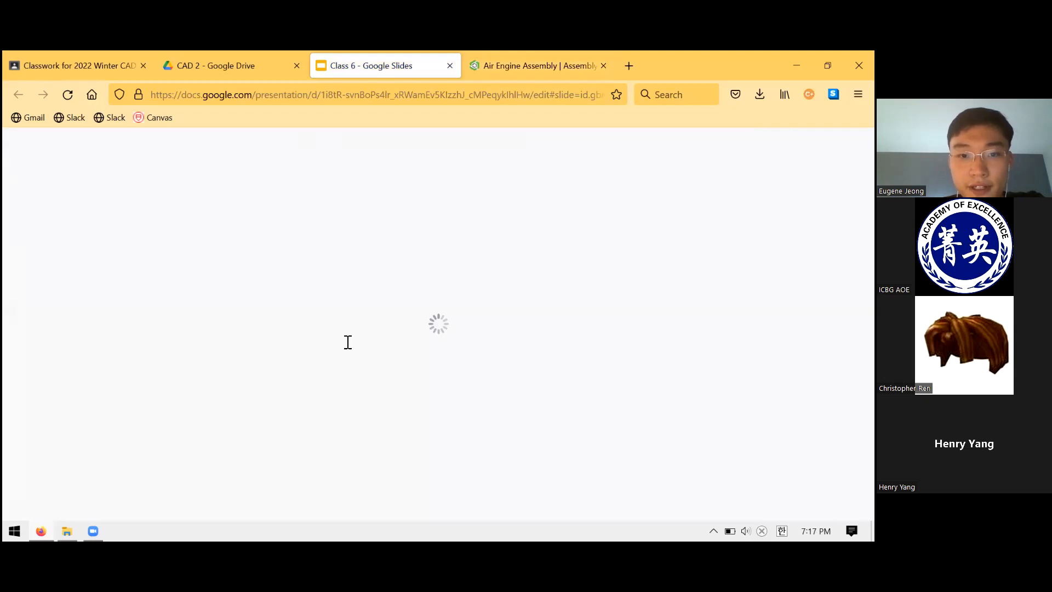
{"action": "left_click", "coordinate": [258, 54]}
{"action": "left_click", "coordinate": [359, 69]}
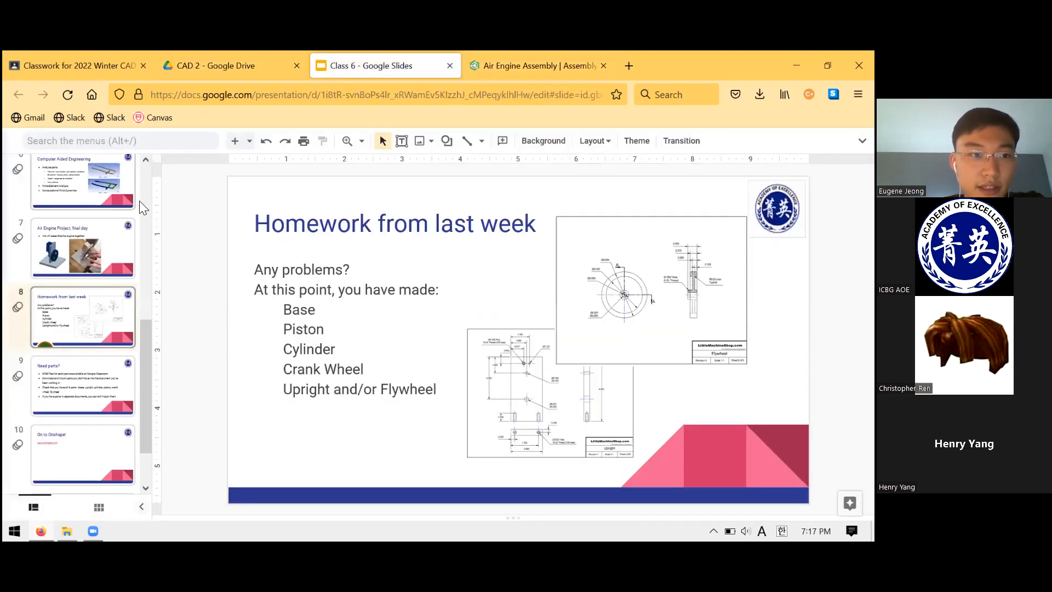
{"action": "left_click", "coordinate": [115, 247]}
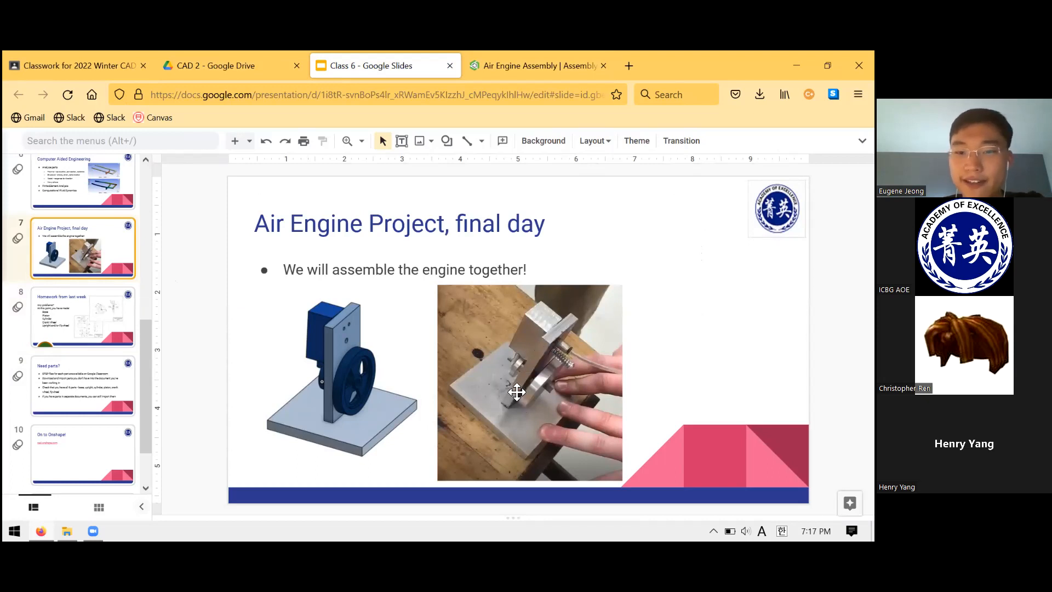
{"action": "left_click", "coordinate": [515, 67]}
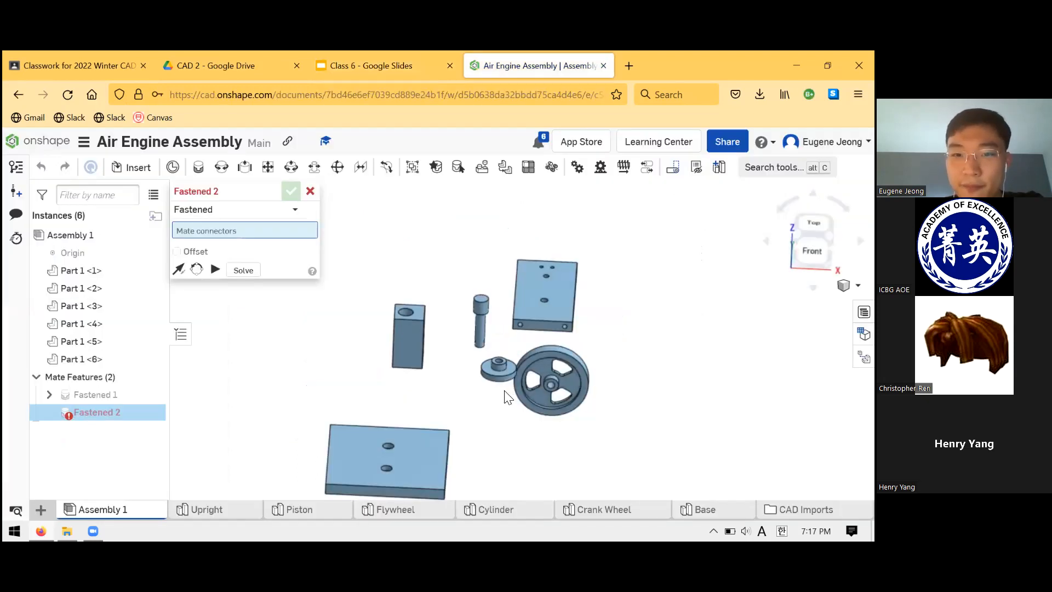
{"action": "scroll", "coordinate": [535, 334], "scroll_direction": "up", "scroll_amount": 8}
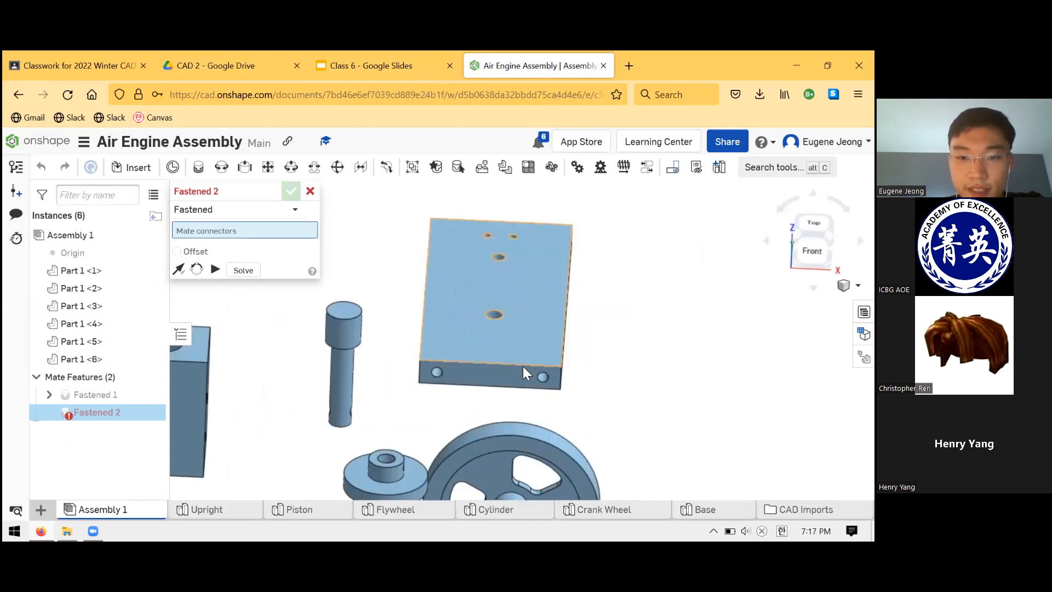
{"action": "scroll", "coordinate": [563, 378], "scroll_direction": "up", "scroll_amount": 5}
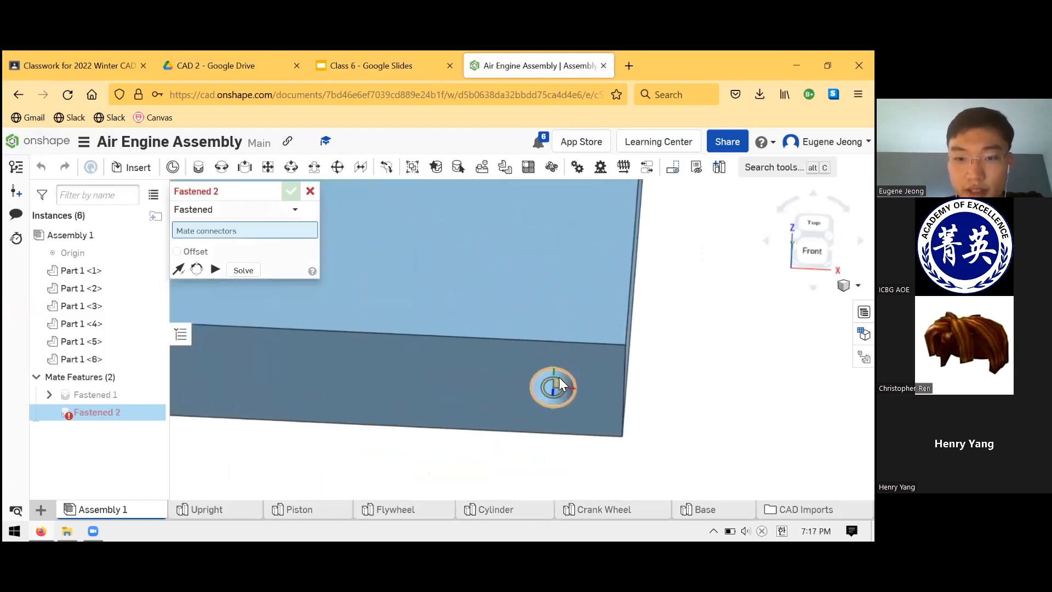
{"action": "left_click", "coordinate": [555, 392]}
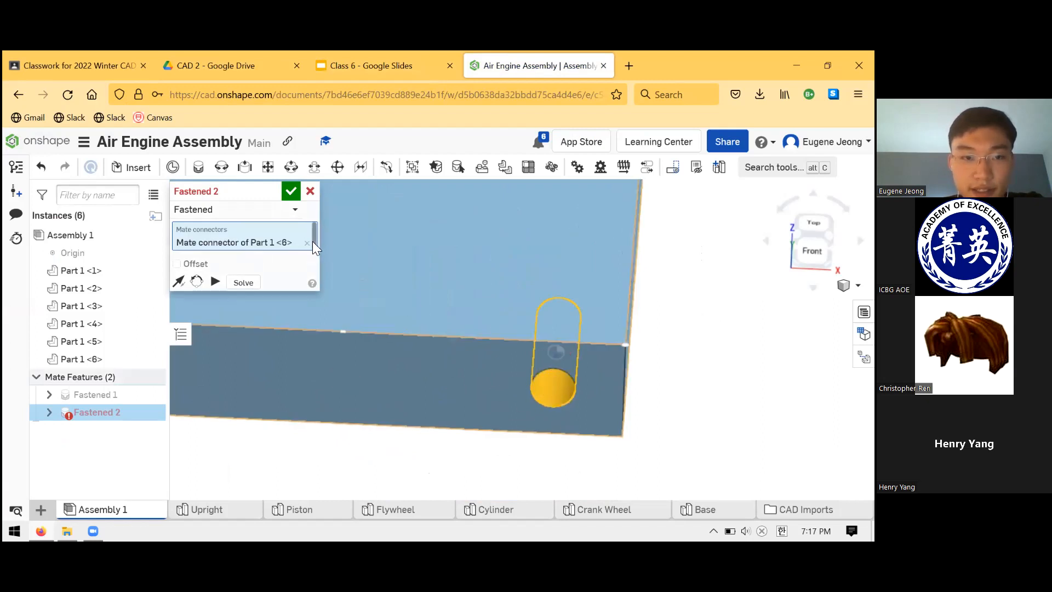
{"action": "left_click", "coordinate": [308, 243]}
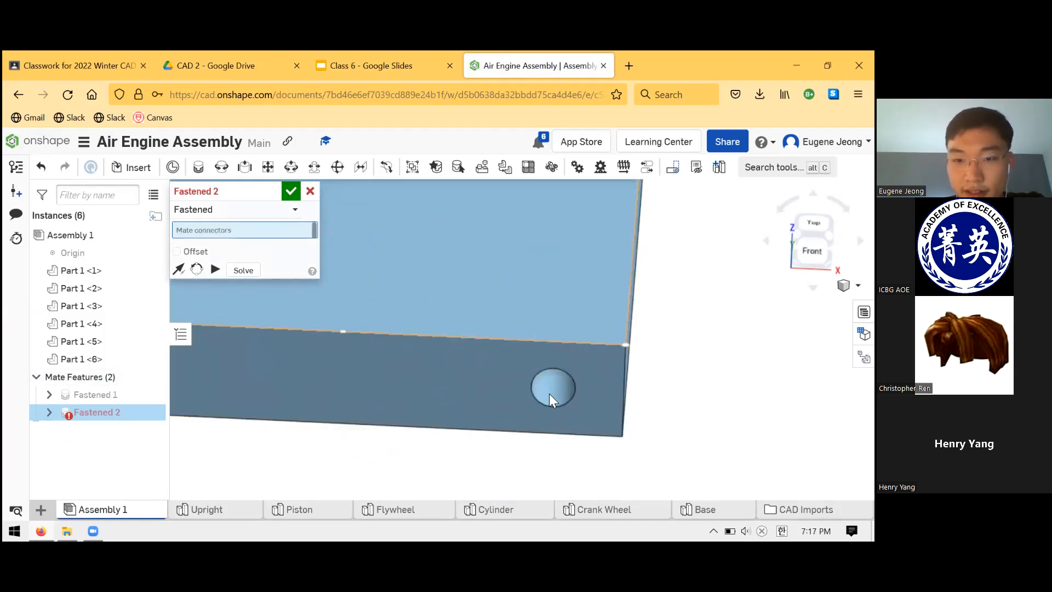
{"action": "left_click", "coordinate": [557, 381]}
{"action": "scroll", "coordinate": [560, 377], "scroll_direction": "down", "scroll_amount": 2}
{"action": "scroll", "coordinate": [559, 377], "scroll_direction": "down", "scroll_amount": 5}
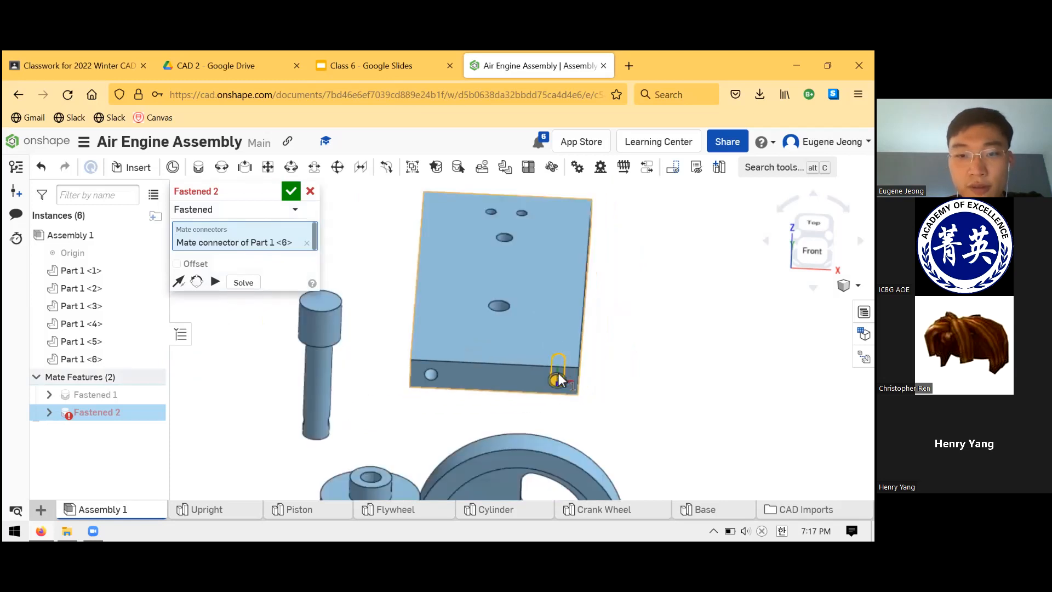
{"action": "scroll", "coordinate": [453, 447], "scroll_direction": "up", "scroll_amount": 3}
{"action": "scroll", "coordinate": [416, 488], "scroll_direction": "down", "scroll_amount": 2}
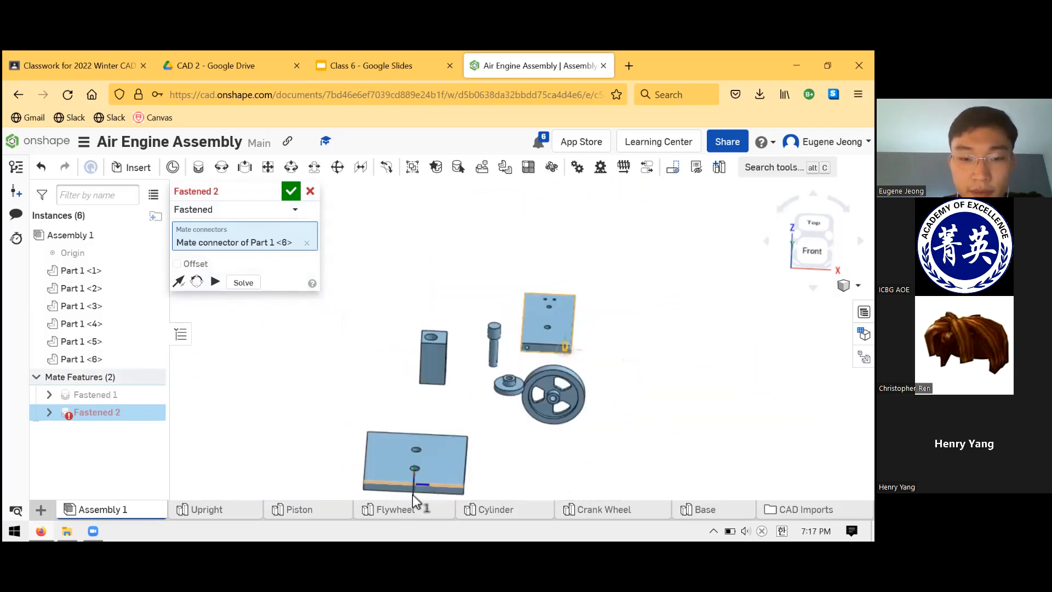
{"action": "scroll", "coordinate": [430, 425], "scroll_direction": "up", "scroll_amount": 6}
{"action": "mouse_move", "coordinate": [433, 415]}
{"action": "right_mouse_down"}
{"action": "mouse_move", "coordinate": [436, 395]}
{"action": "mouse_move", "coordinate": [428, 430]}
{"action": "right_mouse_up"}
{"action": "left_click", "coordinate": [310, 185]}
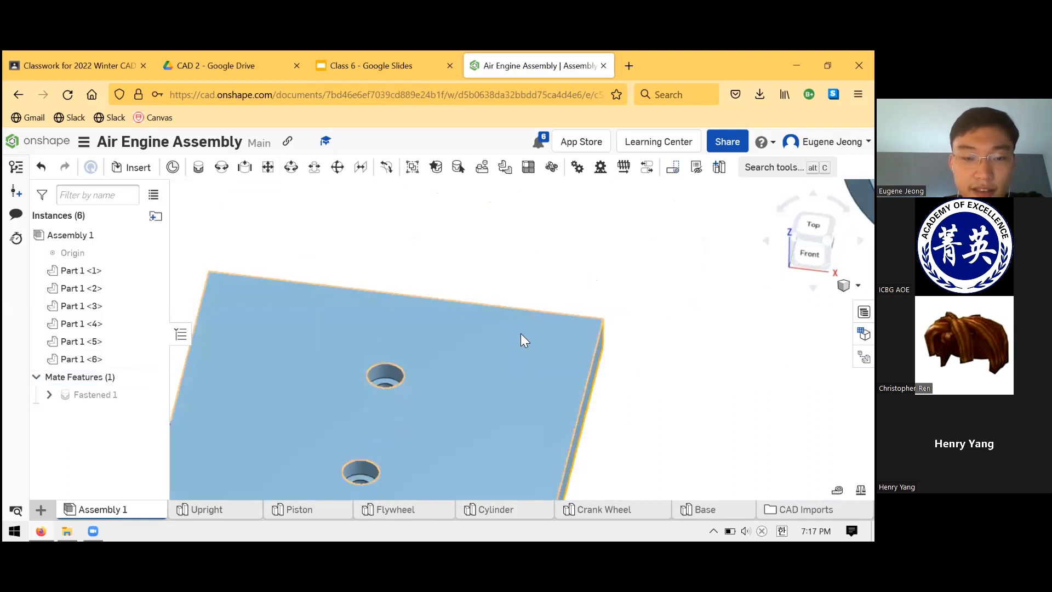
- Examine the Base's counterbored holes and delete the Fastened mate that holds the Base to the origin
{"action": "scroll", "coordinate": [491, 318], "scroll_direction": "up", "scroll_amount": 2}
{"action": "scroll", "coordinate": [446, 339], "scroll_direction": "down", "scroll_amount": 4}
{"action": "scroll", "coordinate": [471, 321], "scroll_direction": "up", "scroll_amount": 1}
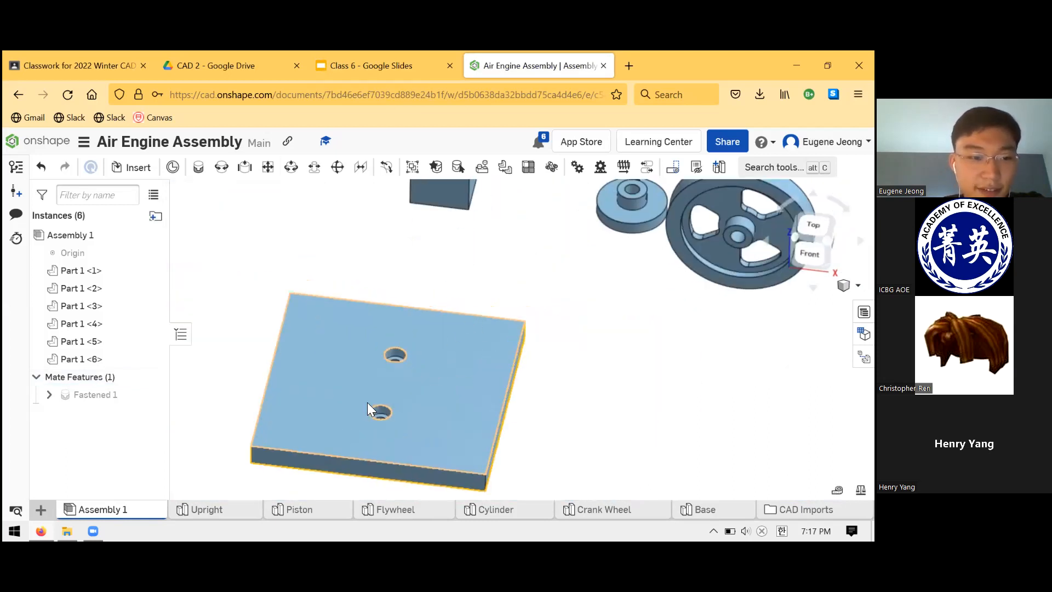
{"action": "scroll", "coordinate": [367, 402], "scroll_direction": "down", "scroll_amount": 2}
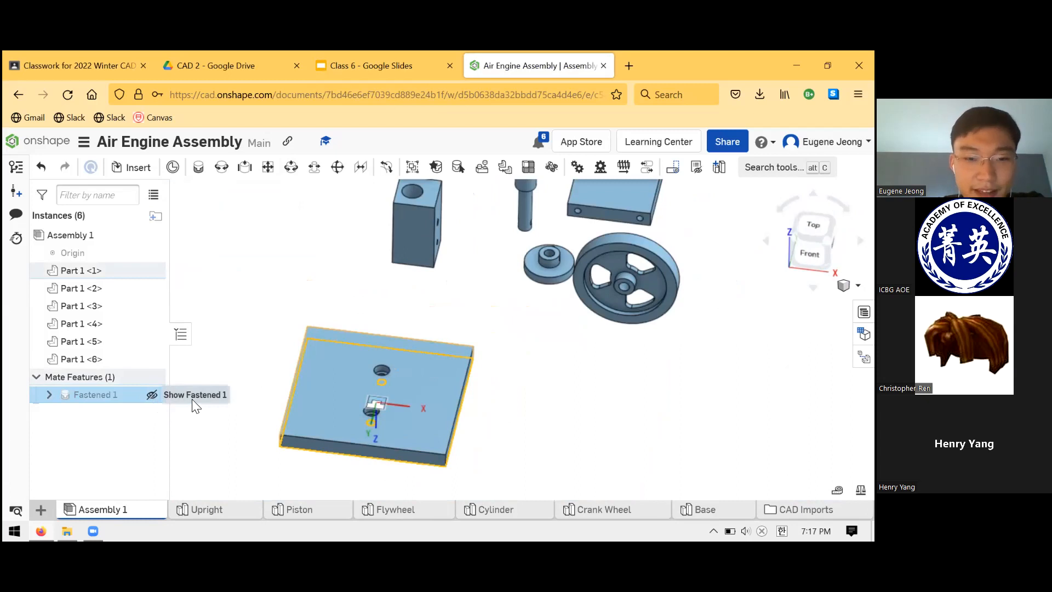
{"action": "key", "text": "Delete"}
- Start a new Fastened mate from the centre of the Base's counterbored face, and show the assembly's origin
{"action": "scroll", "coordinate": [399, 368], "scroll_direction": "up", "scroll_amount": 8}
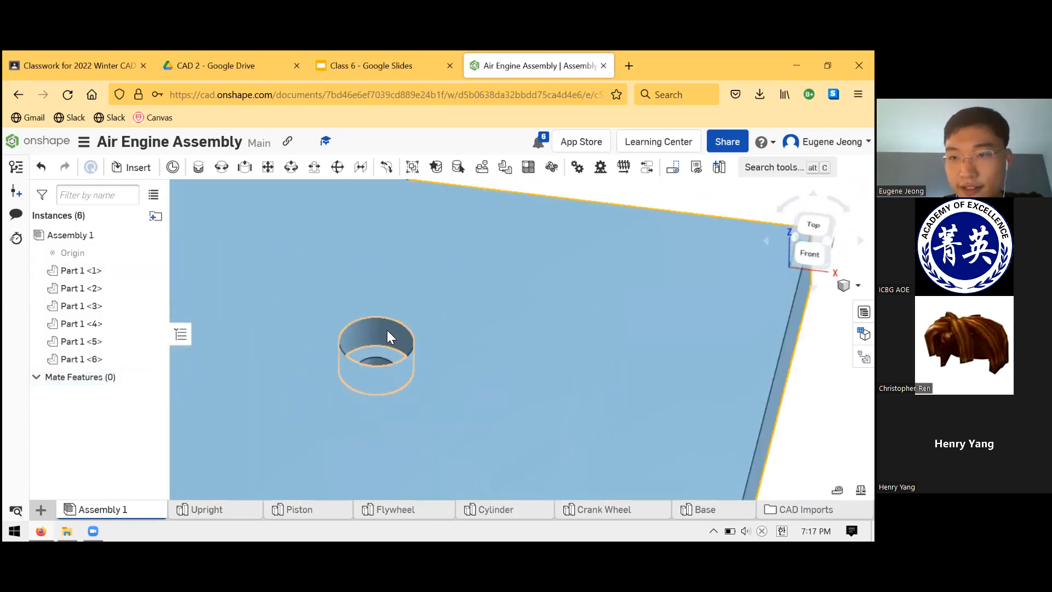
{"action": "scroll", "coordinate": [376, 335], "scroll_direction": "up", "scroll_amount": 6}
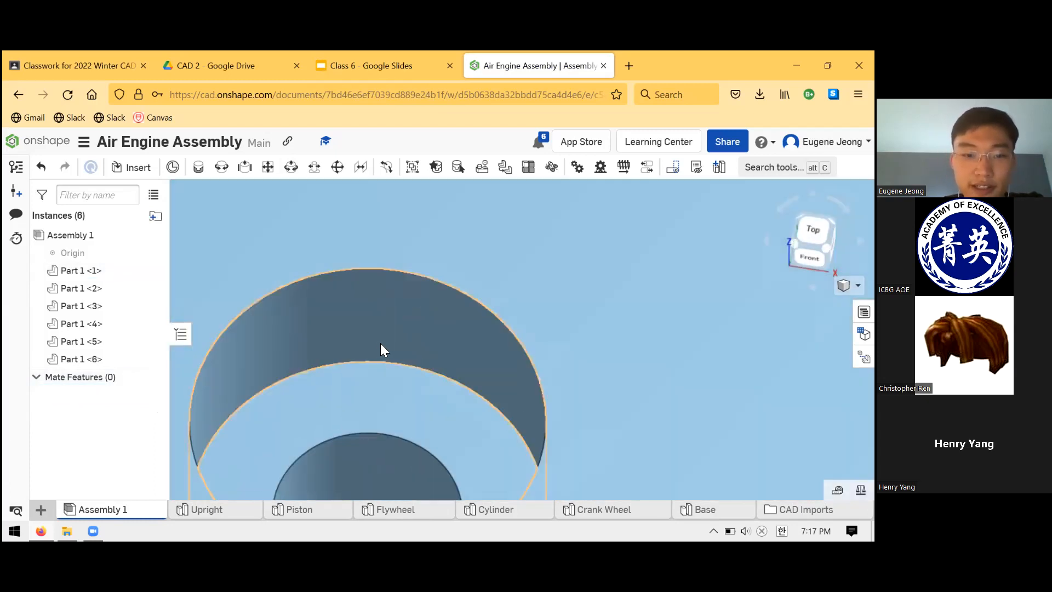
{"action": "scroll", "coordinate": [378, 324], "scroll_direction": "down", "scroll_amount": 8}
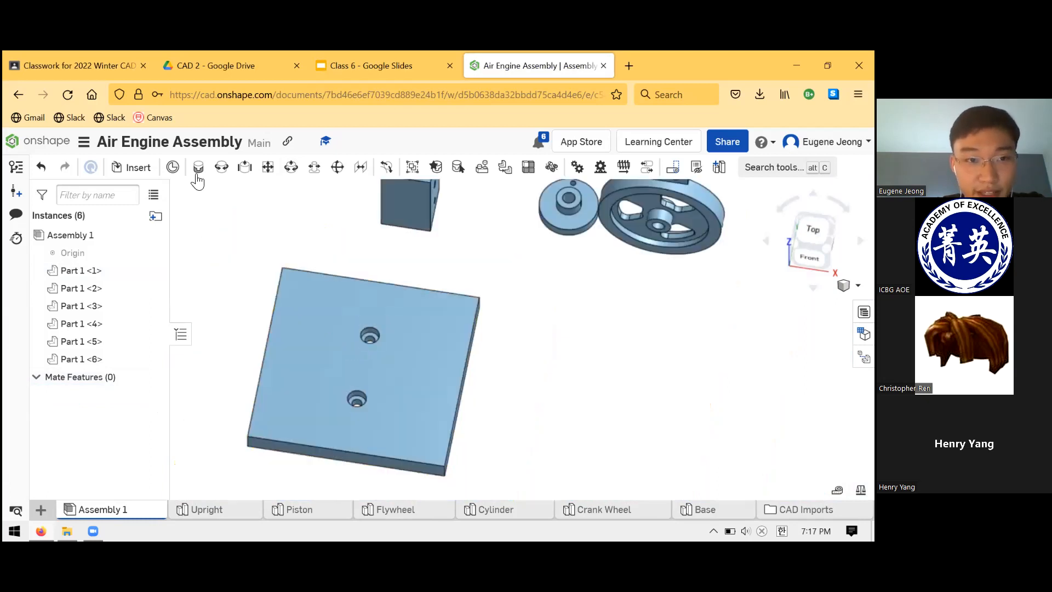
{"action": "left_click", "coordinate": [199, 170]}
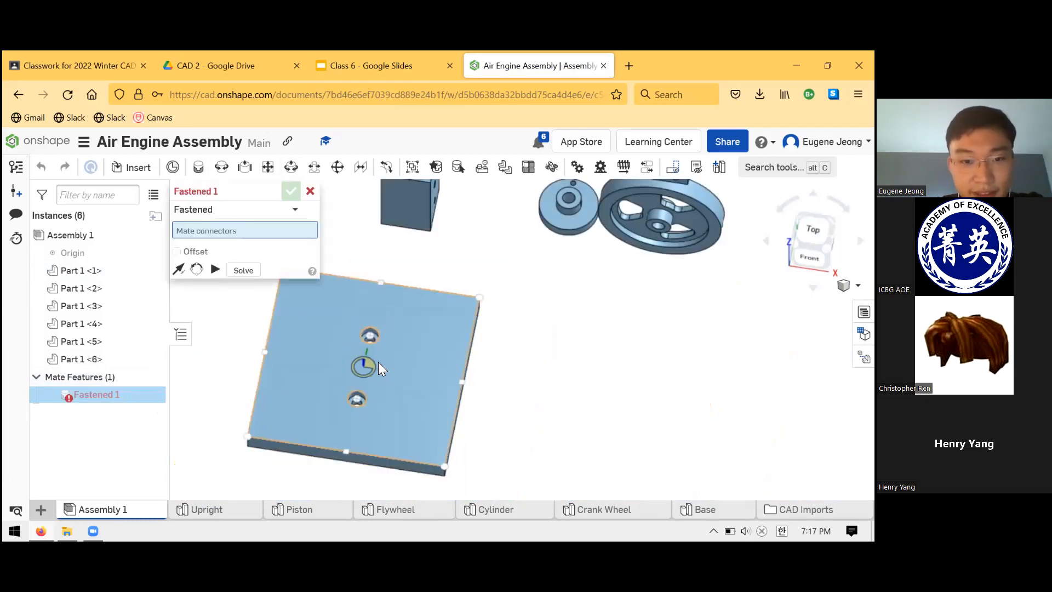
{"action": "left_click", "coordinate": [369, 366]}
{"action": "scroll", "coordinate": [470, 282], "scroll_direction": "down", "scroll_amount": 4}
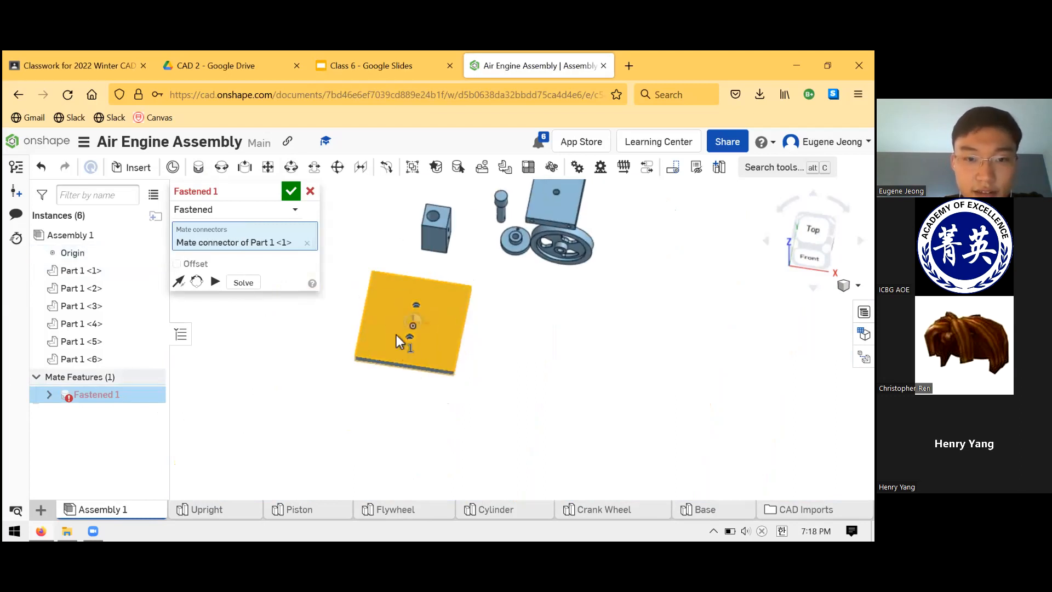
- Fasten the Base to the assembly's origin, with the primary axis flipped so that the counterbores face down
{"action": "scroll", "coordinate": [424, 304], "scroll_direction": "down", "scroll_amount": 3}
{"action": "scroll", "coordinate": [416, 334], "scroll_direction": "up", "scroll_amount": 6}
{"action": "right_click_drag", "start_coordinate": [409, 377], "coordinate": [401, 338]}
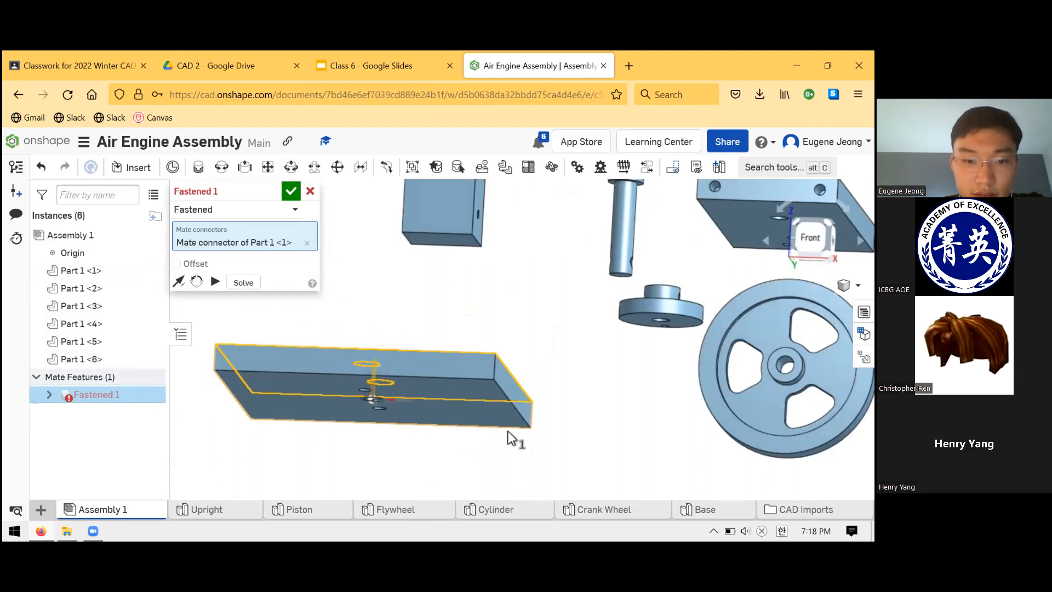
{"action": "left_click", "coordinate": [495, 337]}
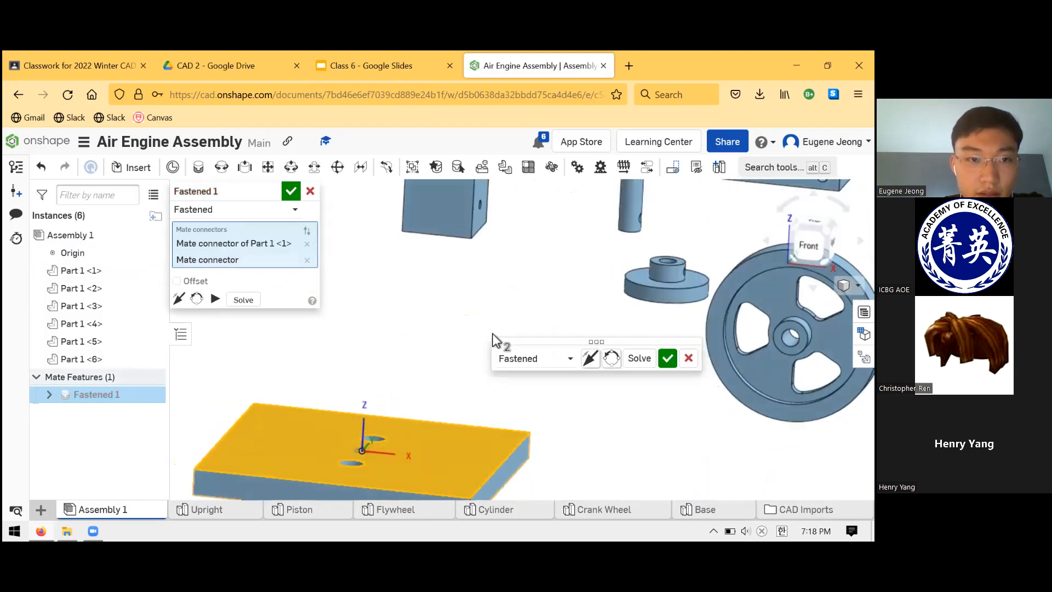
{"action": "left_click", "coordinate": [179, 298]}
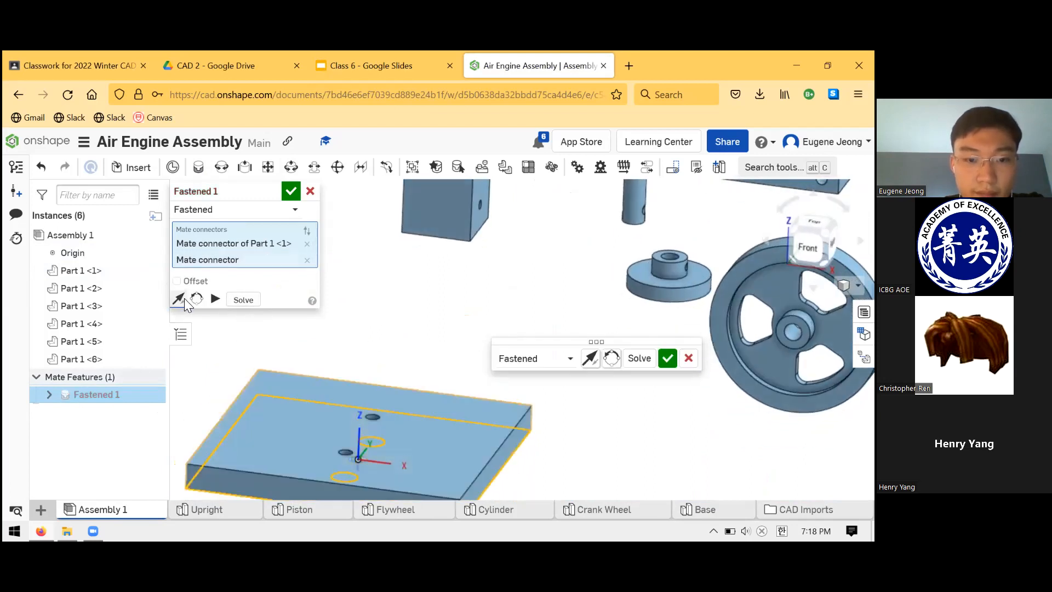
{"action": "left_click", "coordinate": [290, 191]}
- Hide the assembly's origin and inspect the two counterbored holes on the underside of the Base
{"action": "scroll", "coordinate": [390, 289], "scroll_direction": "down", "scroll_amount": 5}
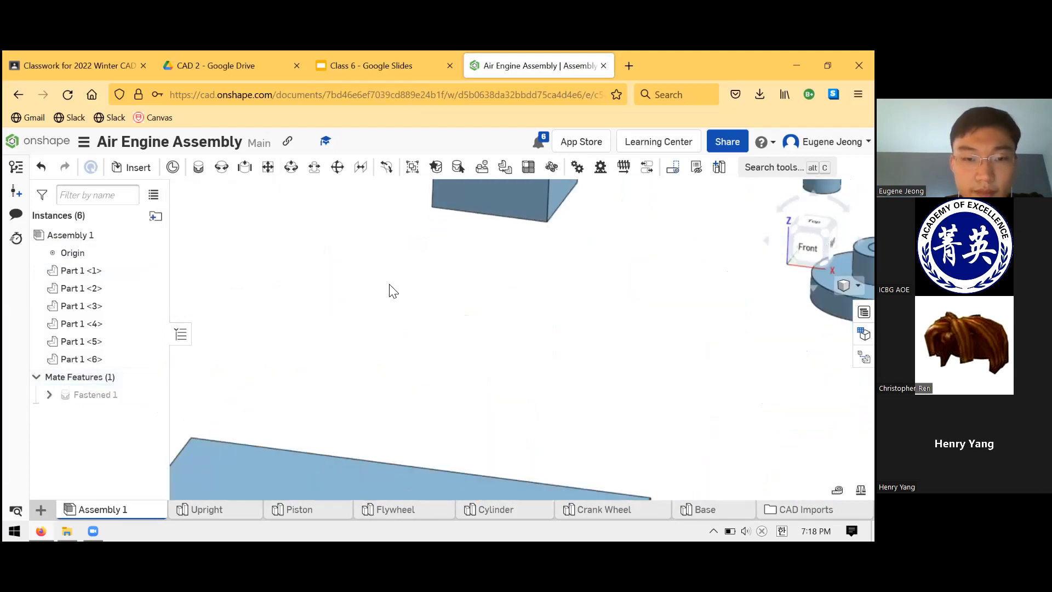
{"action": "scroll", "coordinate": [328, 335], "scroll_direction": "up", "scroll_amount": 2}
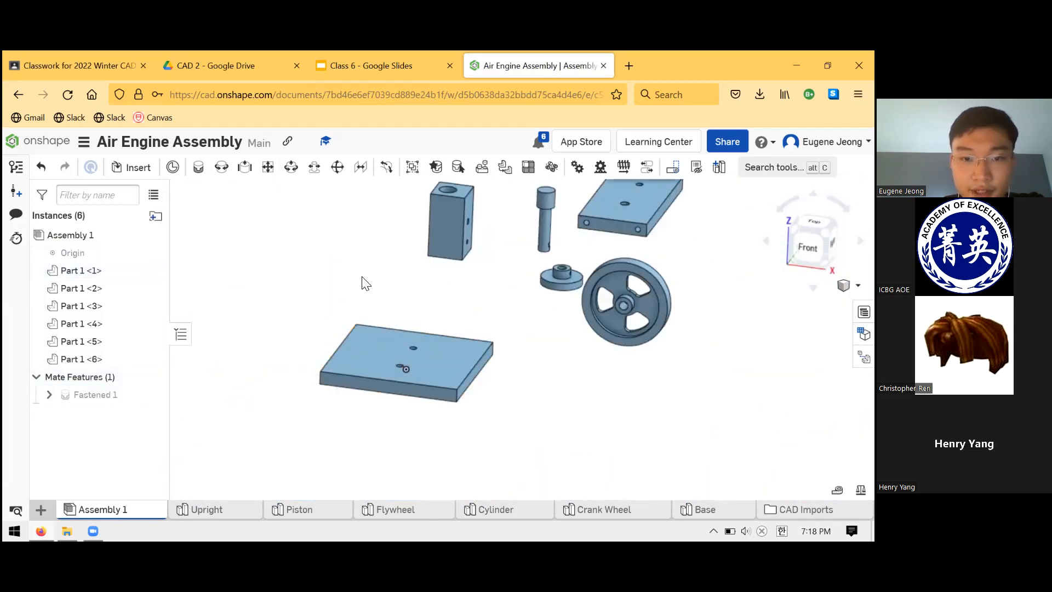
{"action": "scroll", "coordinate": [436, 317], "scroll_direction": "up", "scroll_amount": 2}
{"action": "scroll", "coordinate": [432, 310], "scroll_direction": "down", "scroll_amount": 2}
{"action": "scroll", "coordinate": [408, 383], "scroll_direction": "up", "scroll_amount": 3}
{"action": "right_click_drag", "start_coordinate": [416, 347], "coordinate": [356, 295]}
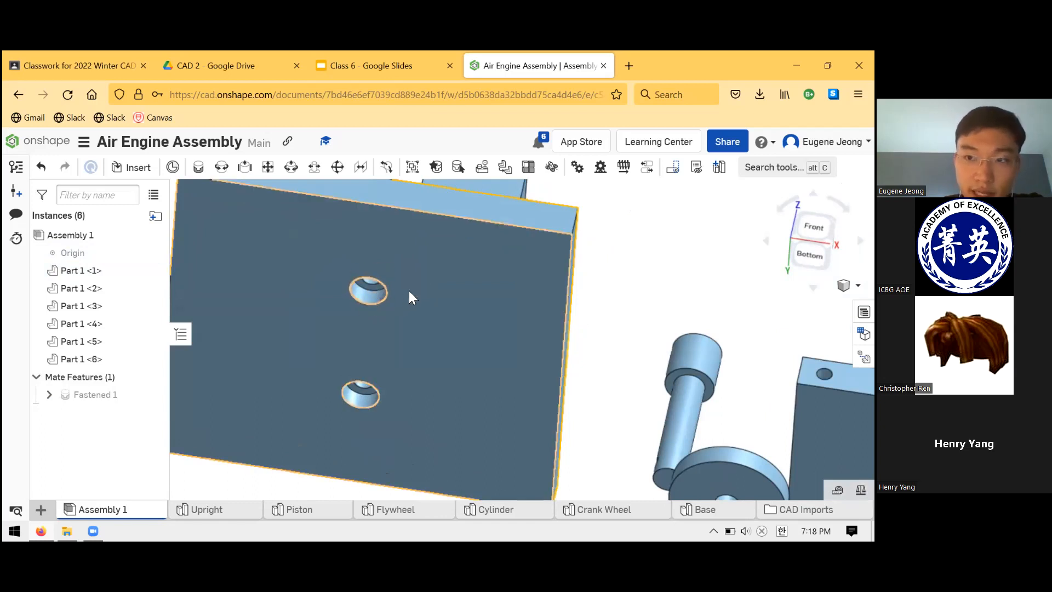
{"action": "left_click", "coordinate": [354, 274]}
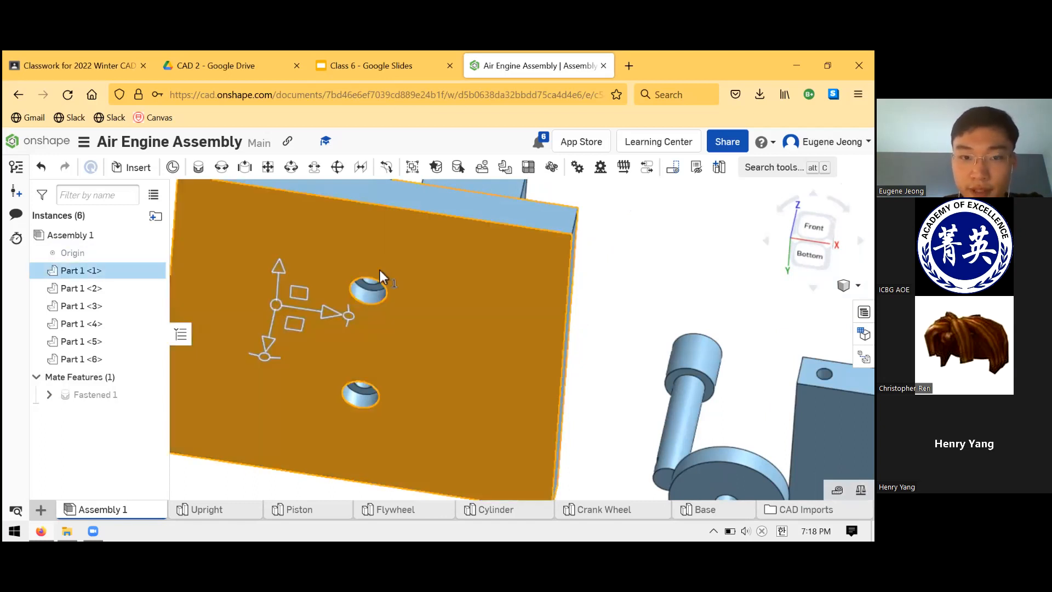
{"action": "left_click", "coordinate": [590, 350]}
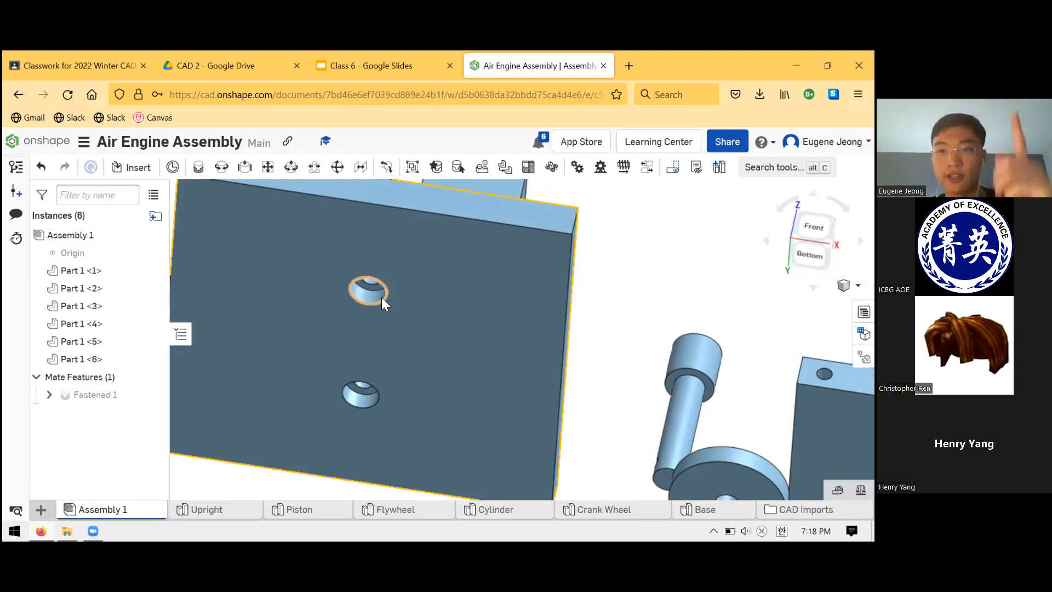
{"action": "right_click_drag", "start_coordinate": [397, 244], "coordinate": [424, 292]}
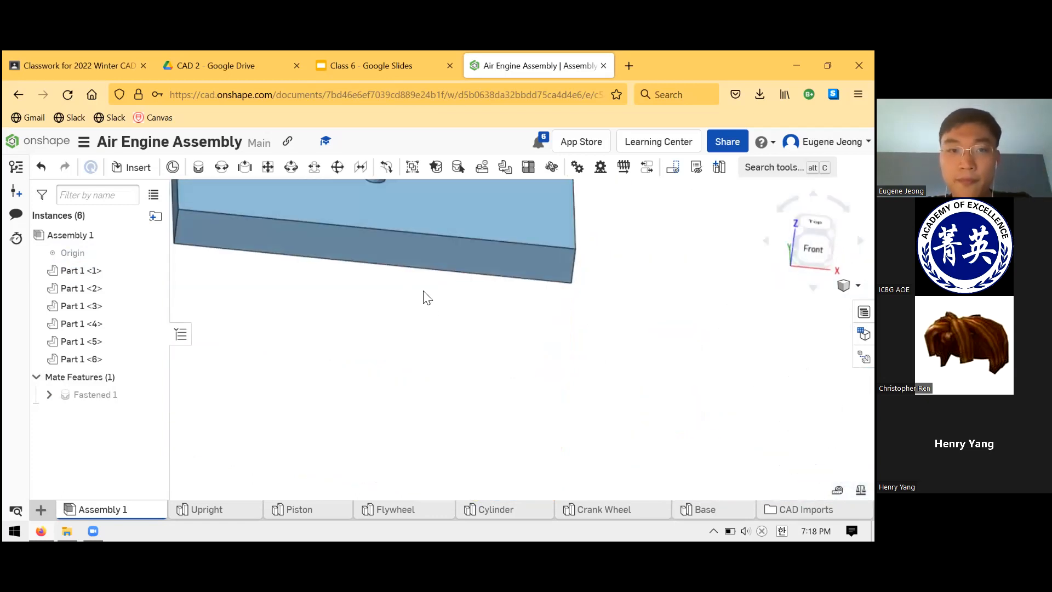
- Start a second Fastened mate from the hole in the Upright's narrow end face nearer the Piston
{"action": "scroll", "coordinate": [437, 312], "scroll_direction": "down", "scroll_amount": 8}
{"action": "scroll", "coordinate": [433, 287], "scroll_direction": "up", "scroll_amount": 4}
{"action": "left_click", "coordinate": [199, 170]}
{"action": "scroll", "coordinate": [481, 286], "scroll_direction": "down", "scroll_amount": 3}
{"action": "scroll", "coordinate": [530, 235], "scroll_direction": "up", "scroll_amount": 5}
{"action": "scroll", "coordinate": [529, 232], "scroll_direction": "up", "scroll_amount": 5}
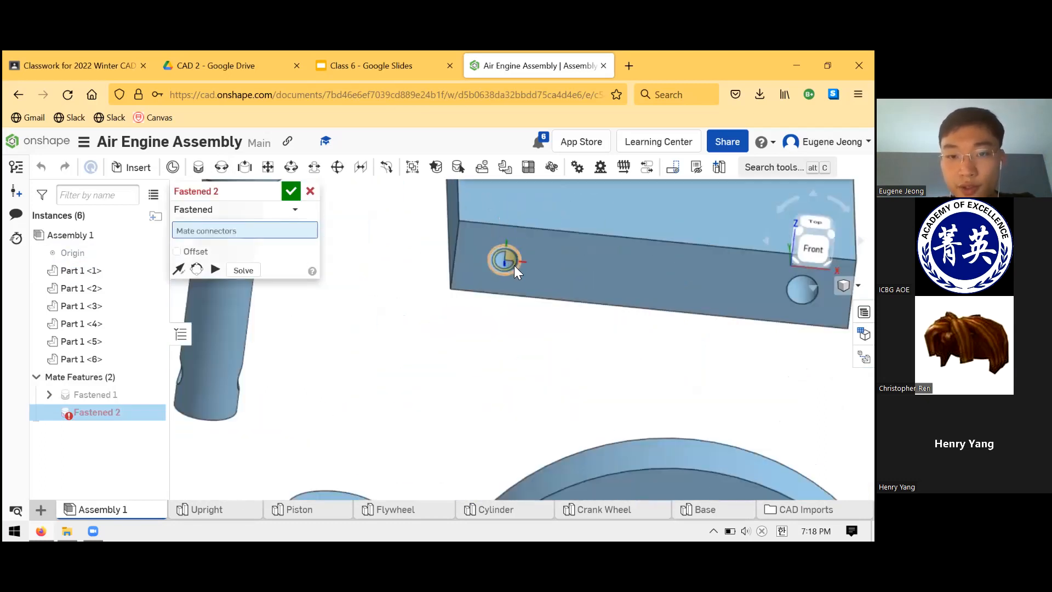
{"action": "left_click", "coordinate": [499, 257]}
{"action": "scroll", "coordinate": [493, 257], "scroll_direction": "down", "scroll_amount": 5}
{"action": "scroll", "coordinate": [489, 254], "scroll_direction": "down", "scroll_amount": 3}
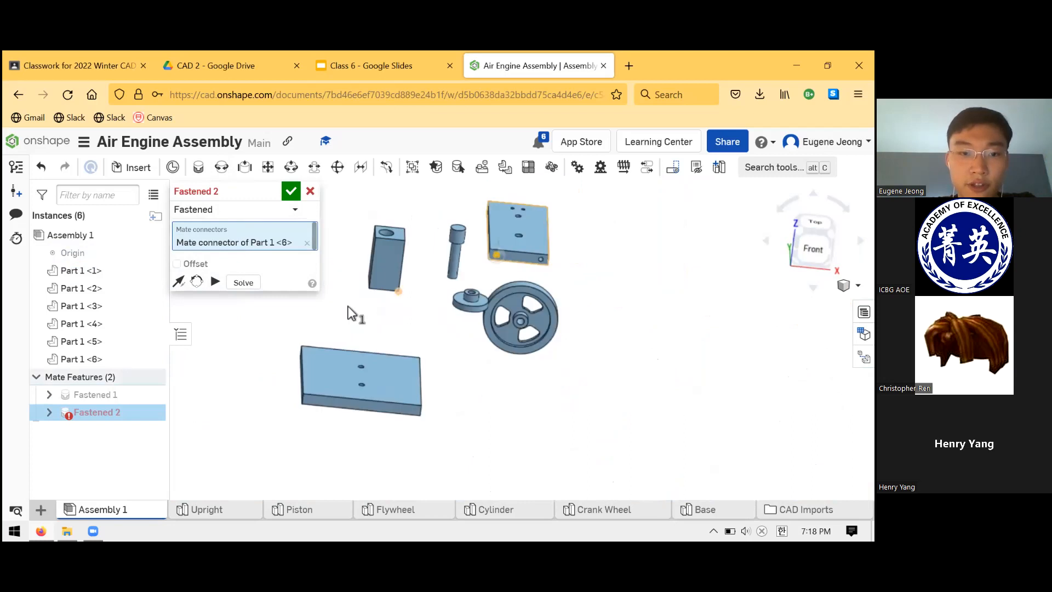
- Set the rear hole on the Base's upper face as the second connector of the Upright's Fastened mate
{"action": "scroll", "coordinate": [362, 380], "scroll_direction": "up", "scroll_amount": 5}
{"action": "right_click_drag", "start_coordinate": [369, 399], "coordinate": [399, 283]}
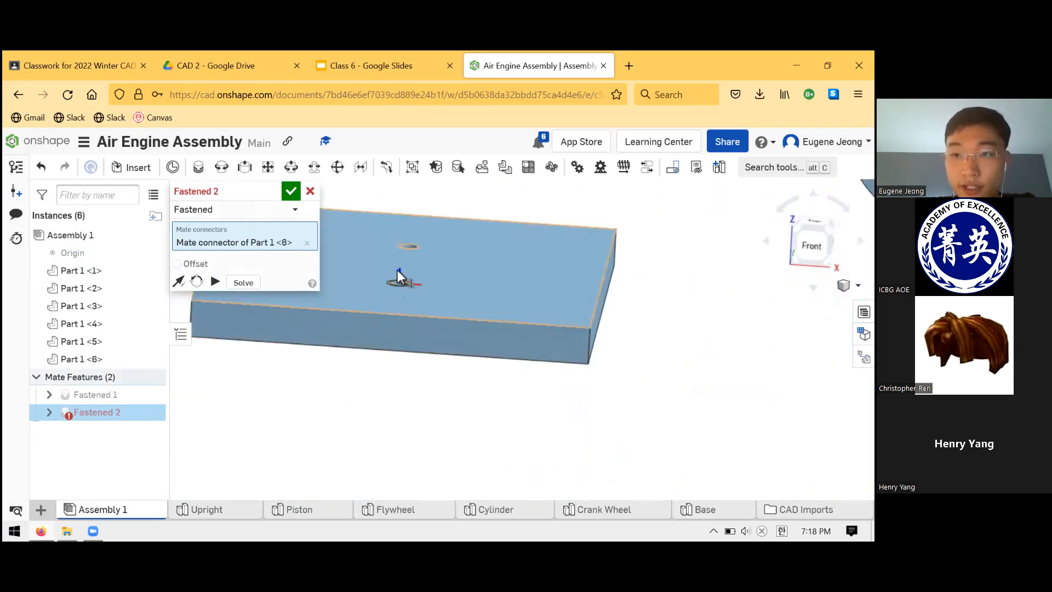
{"action": "left_click", "coordinate": [417, 249]}
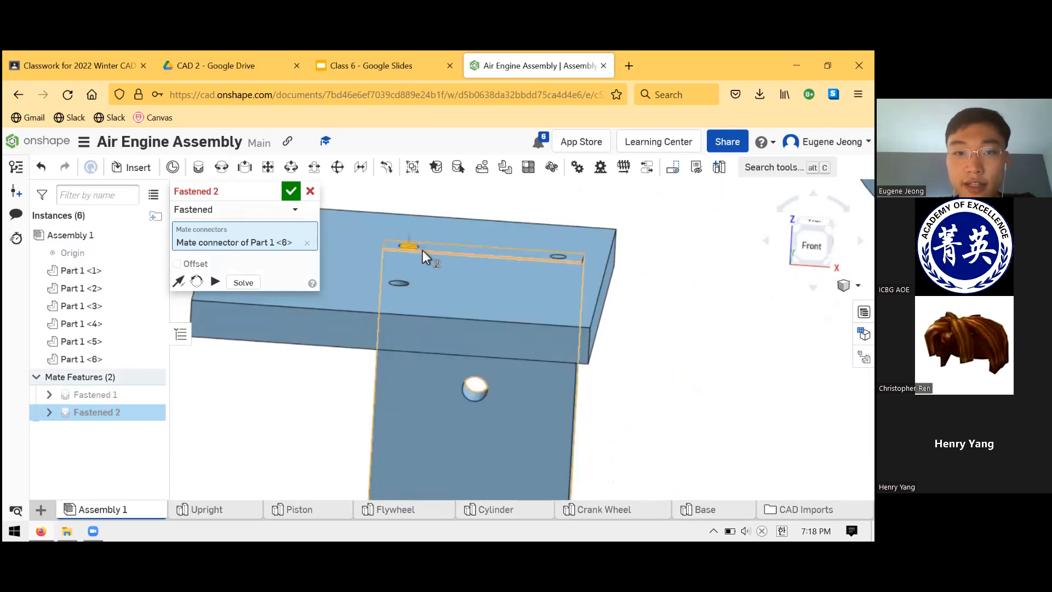
- Check the Upright's placement against the Base and flip the mate's primary axis so that the Upright stands above the Base
{"action": "scroll", "coordinate": [479, 407], "scroll_direction": "down", "scroll_amount": 3}
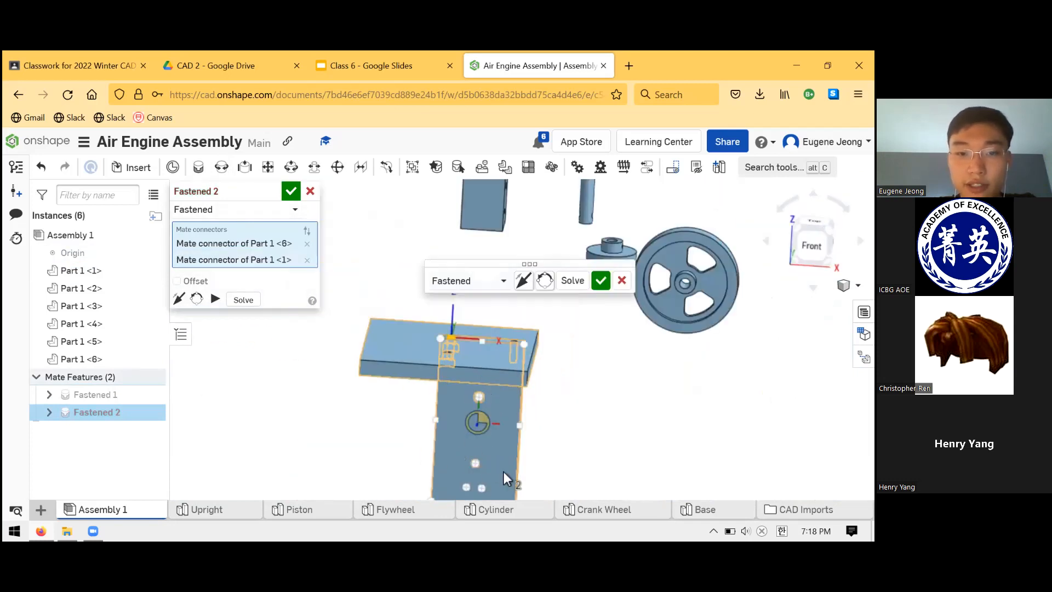
{"action": "scroll", "coordinate": [471, 417], "scroll_direction": "down", "scroll_amount": 3}
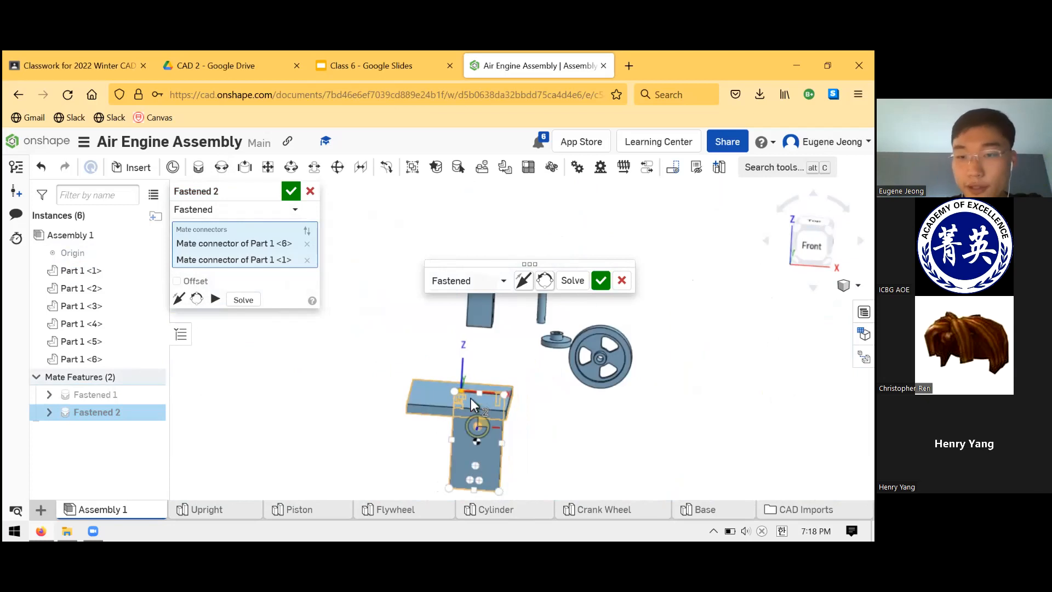
{"action": "scroll", "coordinate": [469, 390], "scroll_direction": "up", "scroll_amount": 4}
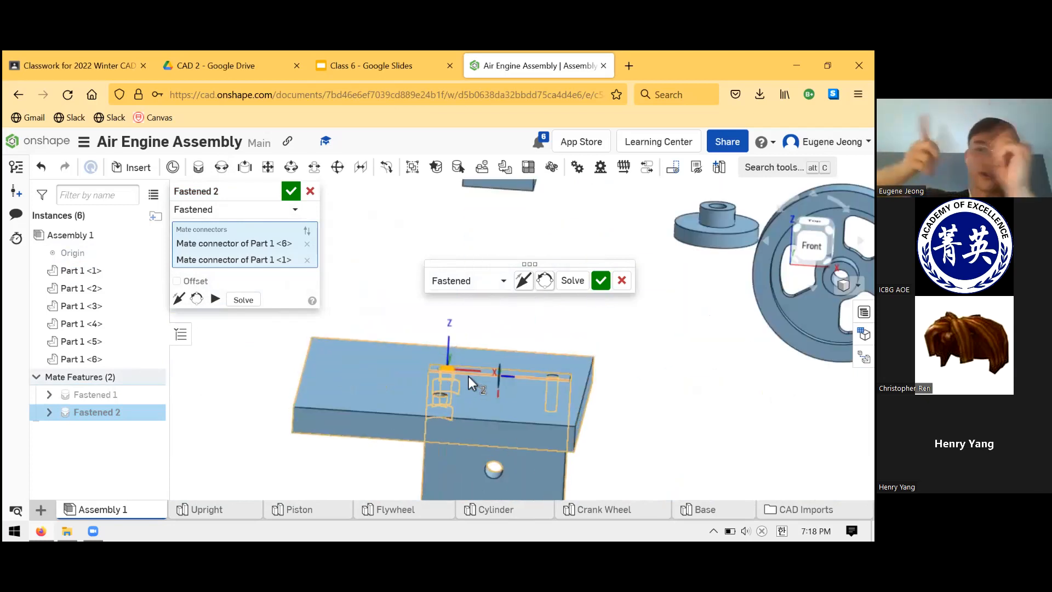
{"action": "scroll", "coordinate": [477, 378], "scroll_direction": "down", "scroll_amount": 3}
{"action": "scroll", "coordinate": [465, 416], "scroll_direction": "down", "scroll_amount": 2}
{"action": "scroll", "coordinate": [448, 361], "scroll_direction": "up", "scroll_amount": 3}
{"action": "scroll", "coordinate": [416, 323], "scroll_direction": "down", "scroll_amount": 3}
{"action": "scroll", "coordinate": [478, 305], "scroll_direction": "up", "scroll_amount": 3}
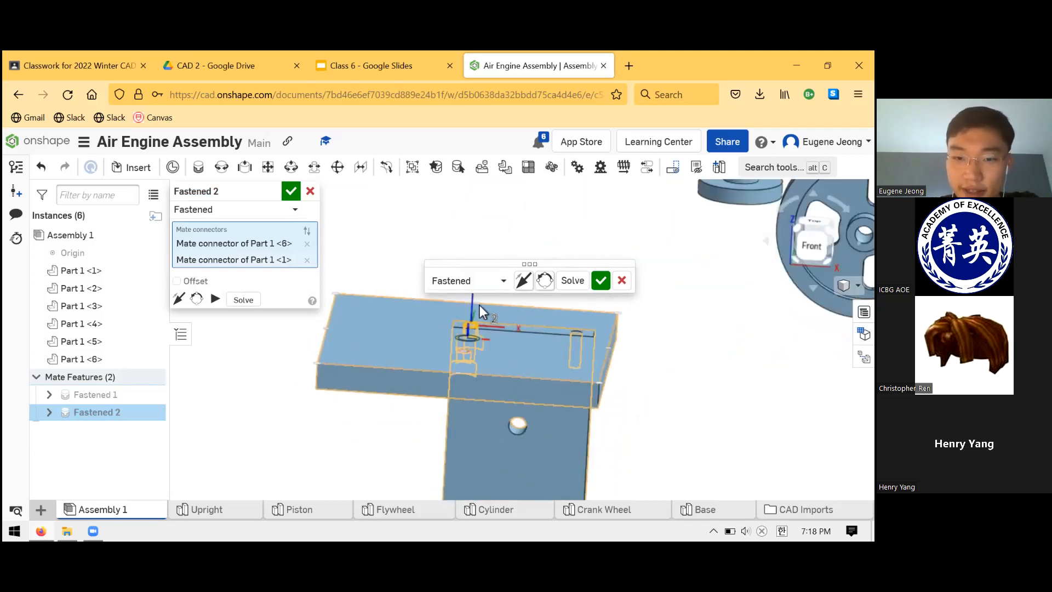
{"action": "left_click", "coordinate": [522, 281]}
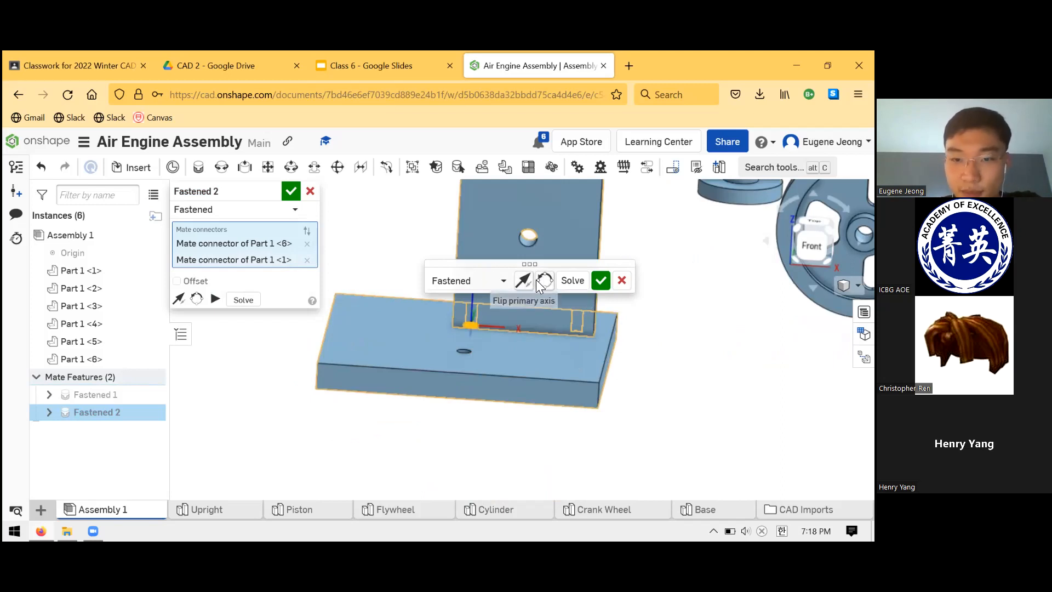
- Rotate the Fastened mate's secondary axis until the Upright sits over both Base holes, and accept the mate without starting another
{"action": "left_click", "coordinate": [542, 284]}
{"action": "left_click", "coordinate": [541, 288]}
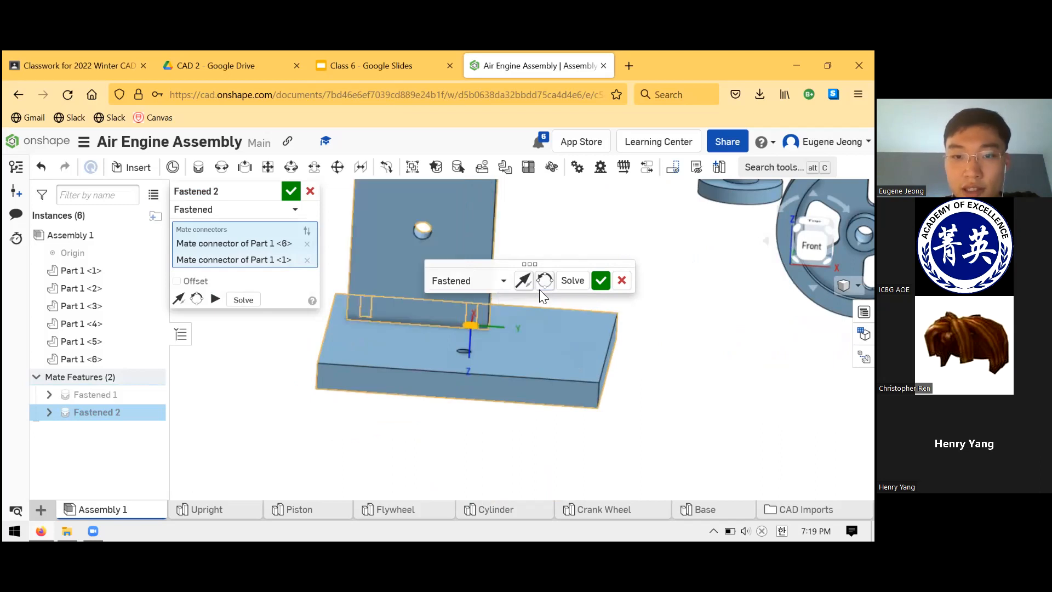
{"action": "left_click", "coordinate": [535, 286]}
{"action": "right_click_drag", "start_coordinate": [537, 314], "coordinate": [517, 337]}
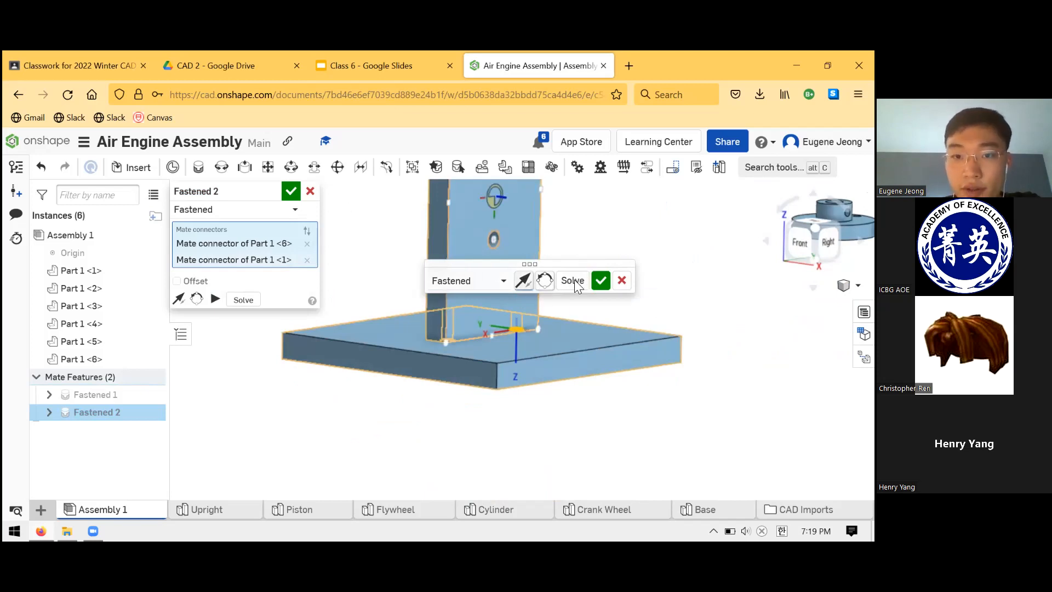
{"action": "left_click", "coordinate": [525, 283]}
{"action": "left_click", "coordinate": [527, 282]}
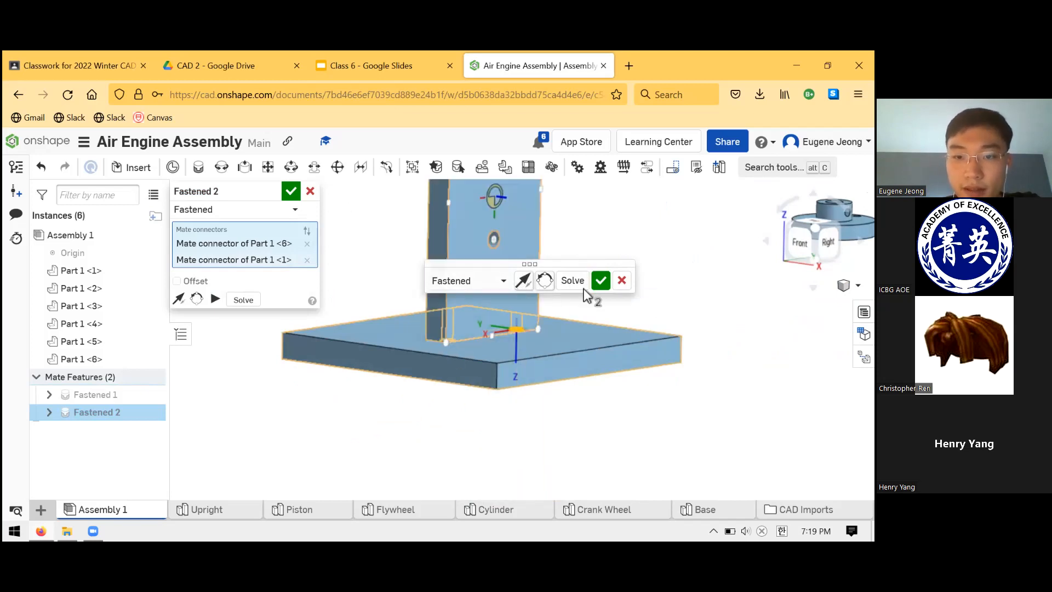
{"action": "left_click", "coordinate": [601, 281]}
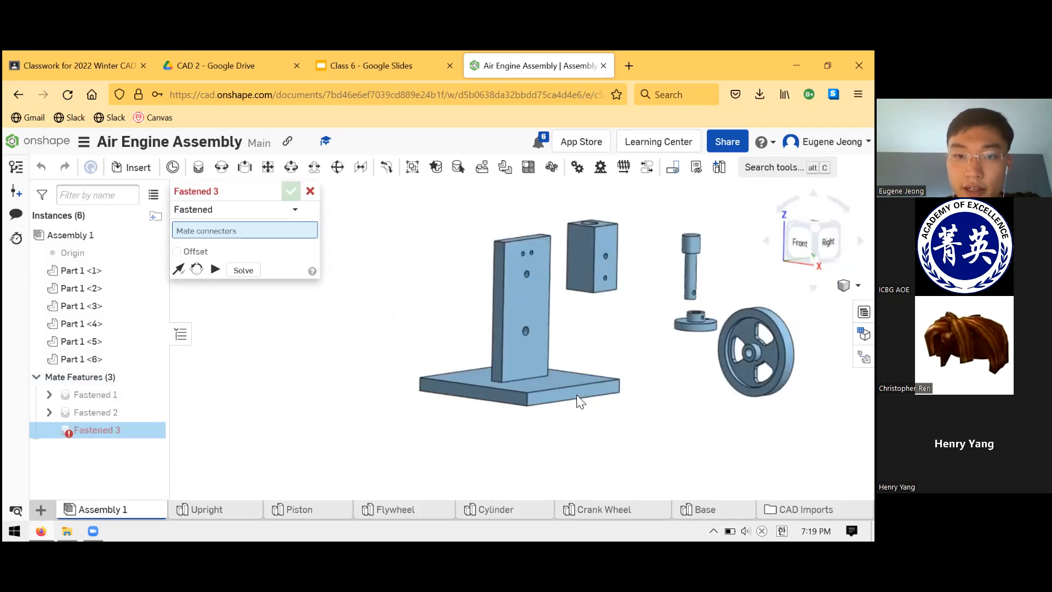
{"action": "left_click", "coordinate": [310, 192]}
{"action": "right_click_drag", "start_coordinate": [597, 362], "coordinate": [580, 372]}
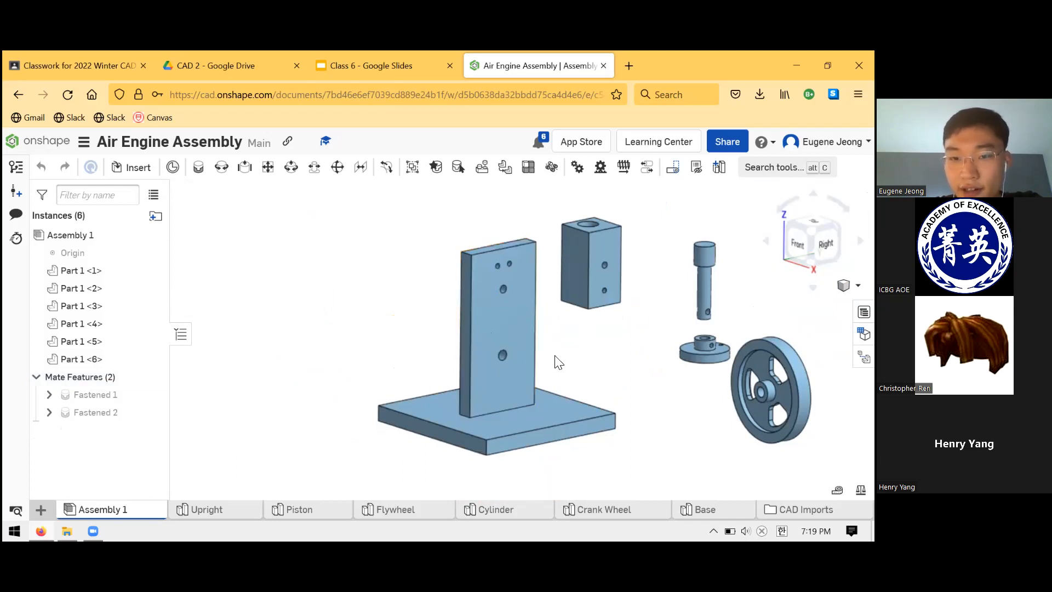
- Inspect a counterbored hole on the Base's underside and check the axis distance between its bore and the Upright's hole
{"action": "right_click_drag", "start_coordinate": [566, 397], "coordinate": [436, 370]}
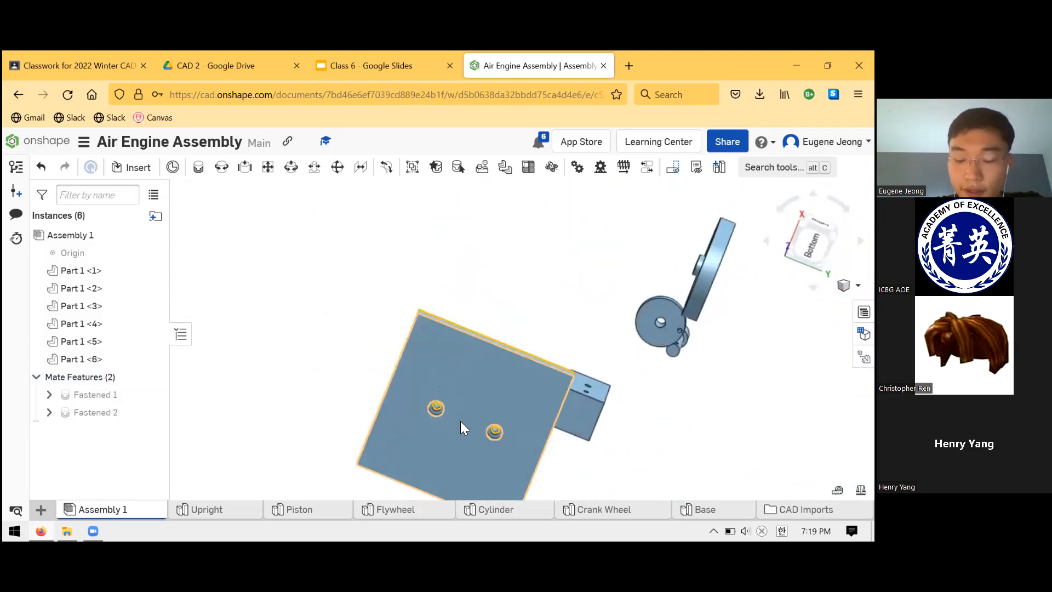
{"action": "scroll", "coordinate": [449, 408], "scroll_direction": "up", "scroll_amount": 8}
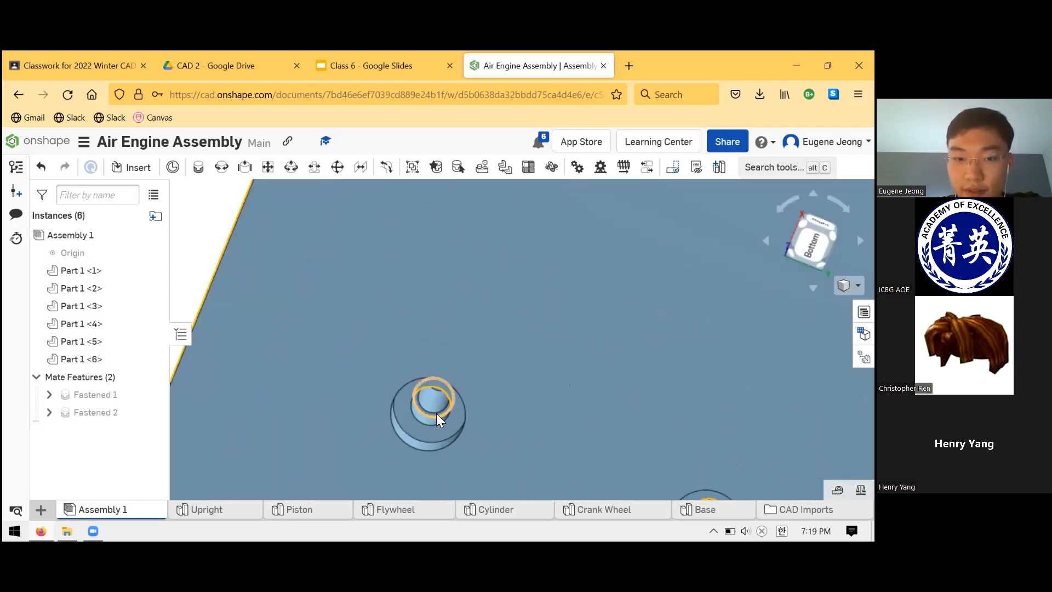
{"action": "mouse_move", "coordinate": [437, 407]}
{"action": "right_mouse_down"}
{"action": "mouse_move", "coordinate": [441, 391]}
{"action": "mouse_move", "coordinate": [451, 397]}
{"action": "right_mouse_up"}
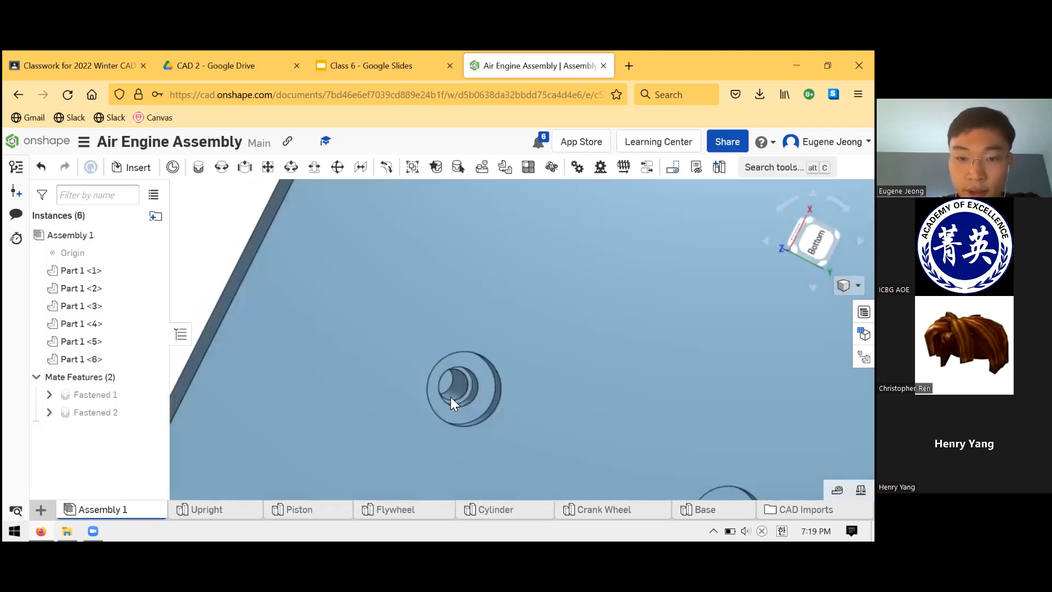
{"action": "scroll", "coordinate": [481, 391], "scroll_direction": "up", "scroll_amount": 5}
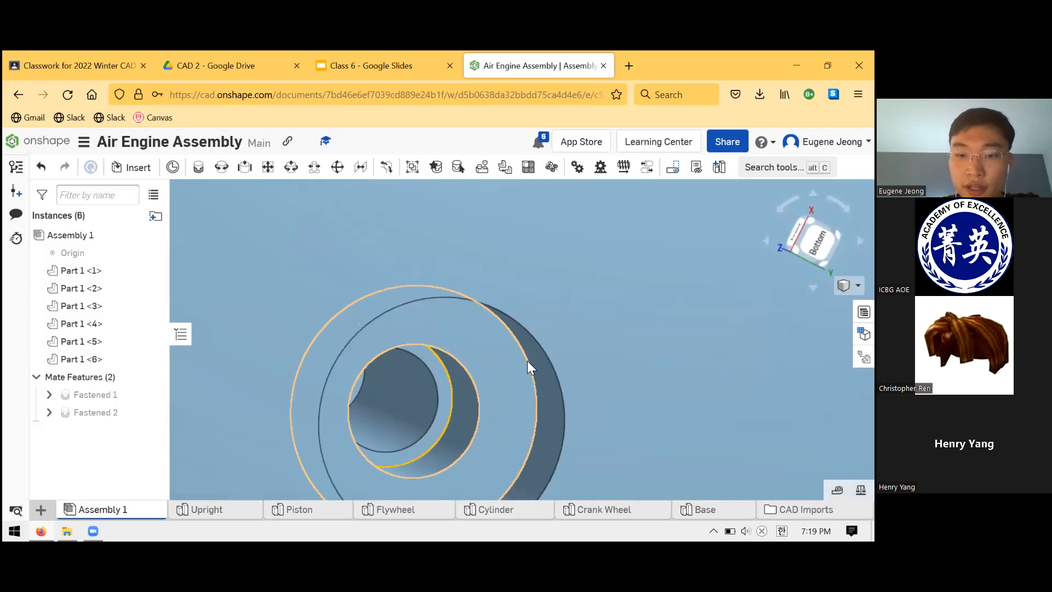
{"action": "left_click", "coordinate": [540, 386]}
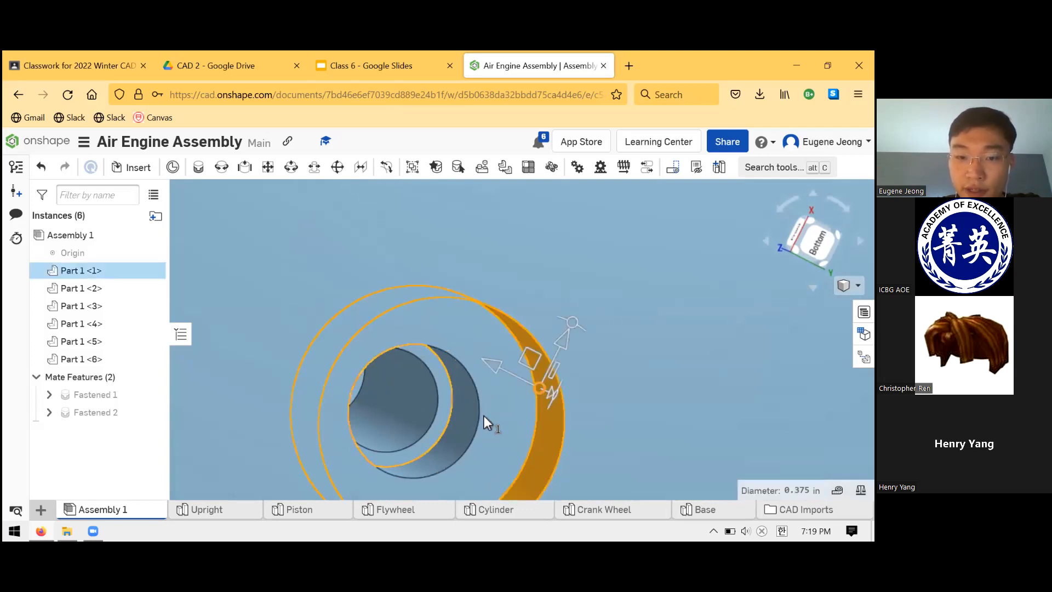
{"action": "left_click", "coordinate": [404, 414]}
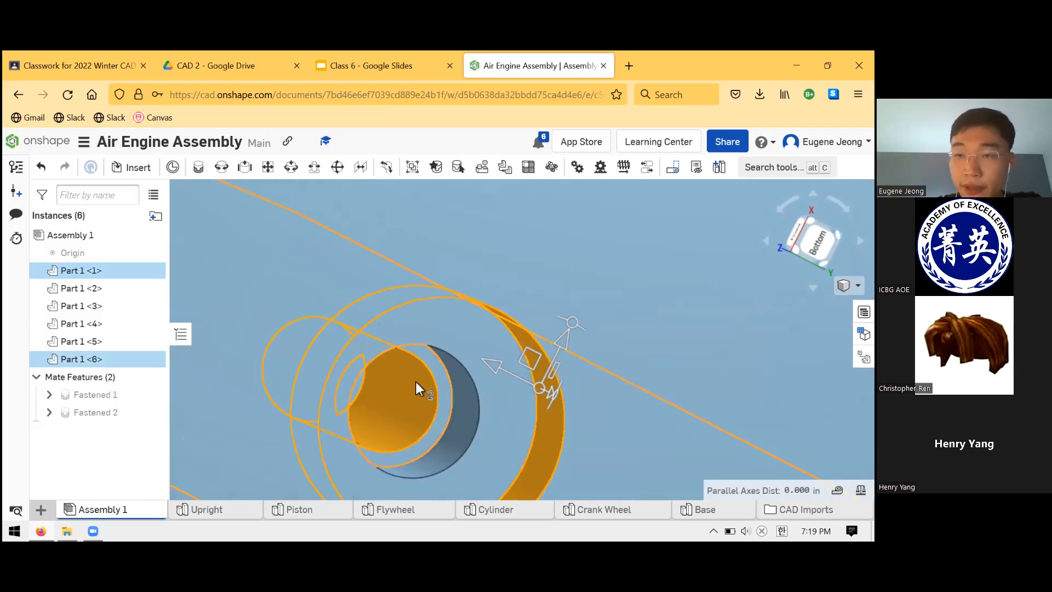
{"action": "scroll", "coordinate": [403, 397], "scroll_direction": "down", "scroll_amount": 10}
{"action": "left_click", "coordinate": [518, 333]}
{"action": "right_click_drag", "start_coordinate": [518, 333], "coordinate": [543, 357]}
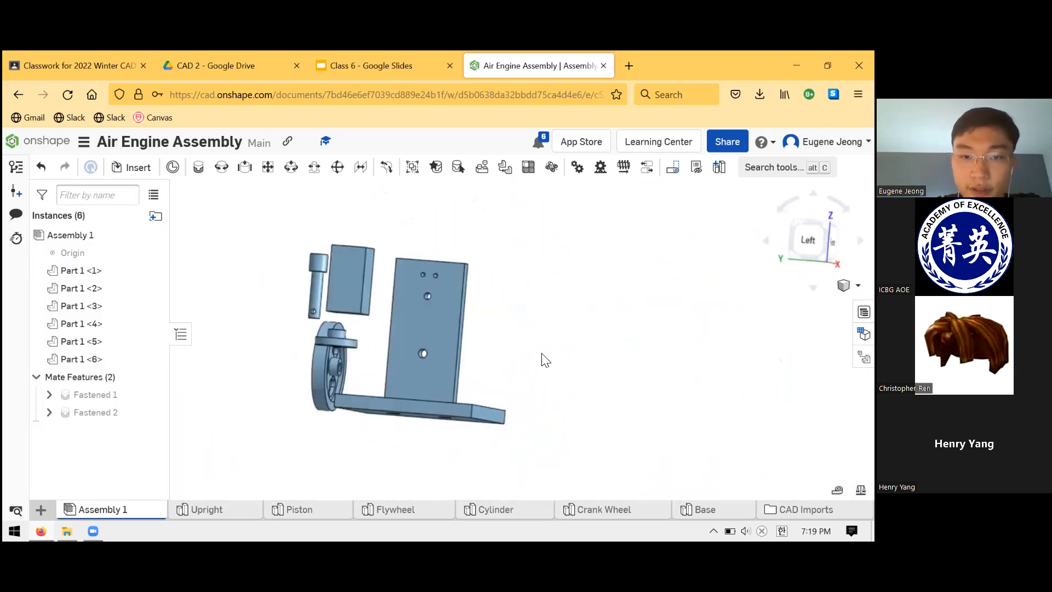
- Examine the pair of small holes near the Upright's top edge and the hole beneath them
{"action": "scroll", "coordinate": [433, 280], "scroll_direction": "up", "scroll_amount": 5}
{"action": "left_click", "coordinate": [381, 291]}
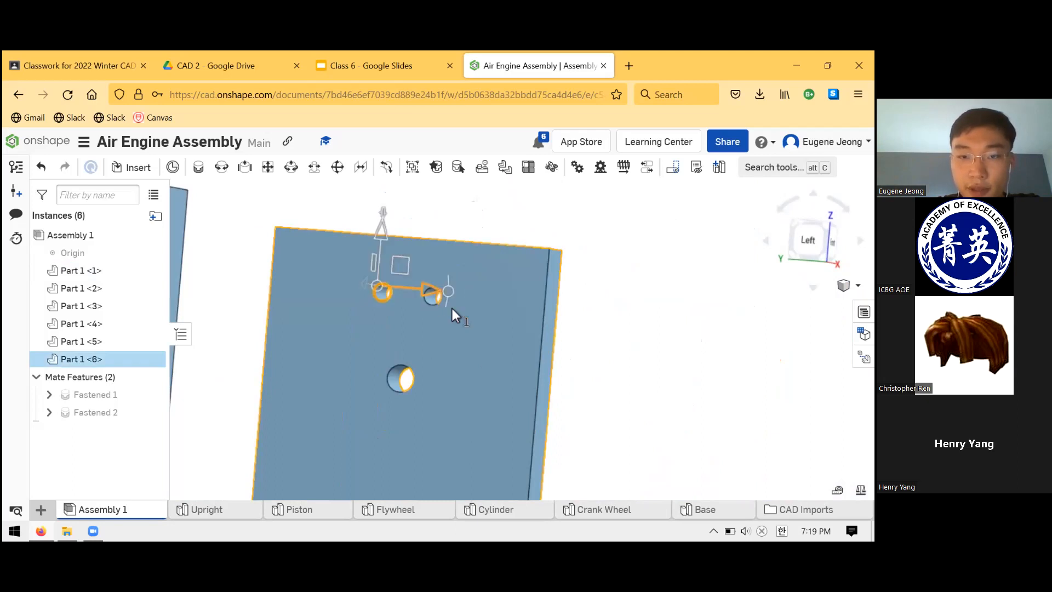
{"action": "left_click", "coordinate": [498, 235]}
{"action": "scroll", "coordinate": [446, 315], "scroll_direction": "up", "scroll_amount": 2}
{"action": "scroll", "coordinate": [446, 318], "scroll_direction": "down", "scroll_amount": 10}
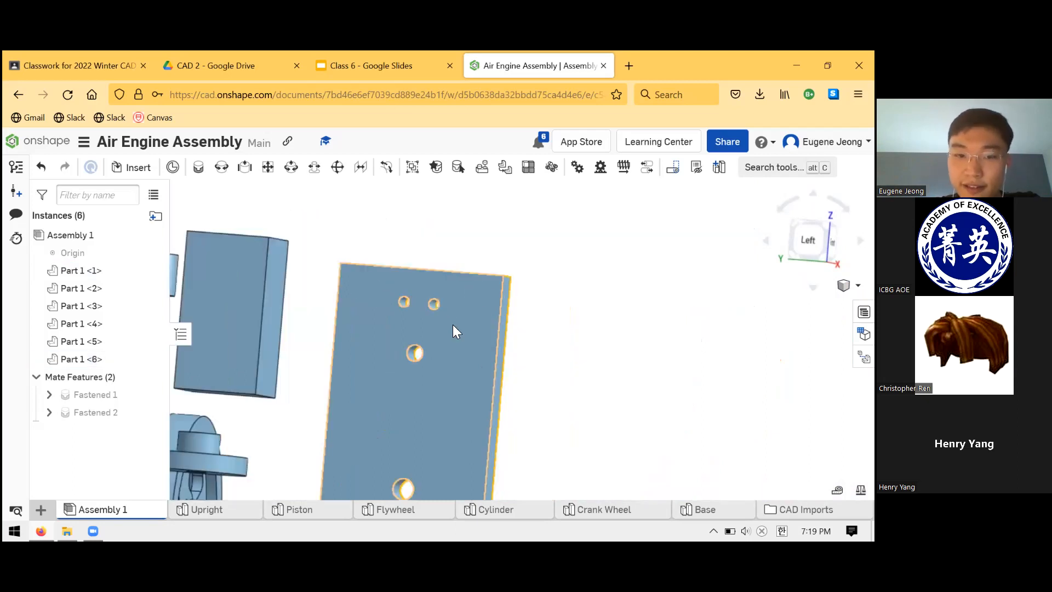
{"action": "scroll", "coordinate": [452, 414], "scroll_direction": "up", "scroll_amount": 3}
{"action": "right_click_drag", "start_coordinate": [504, 389], "coordinate": [461, 303]}
{"action": "right_click_drag", "start_coordinate": [423, 431], "coordinate": [359, 433]}
{"action": "scroll", "coordinate": [412, 413], "scroll_direction": "down", "scroll_amount": 4}
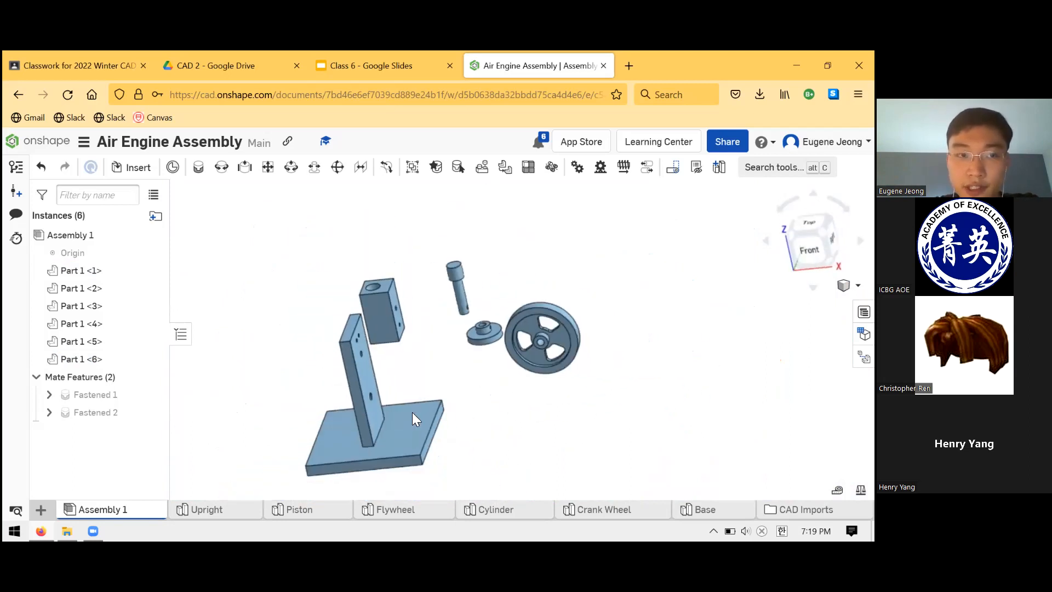
{"action": "scroll", "coordinate": [420, 362], "scroll_direction": "up", "scroll_amount": 3}
- Compare the Upright's orientation with the assembled engine picture in the Class 6 Google Slides, returning to the Onshape assembly
{"action": "right_click_drag", "start_coordinate": [463, 341], "coordinate": [357, 62]}
{"action": "left_click", "coordinate": [357, 61]}
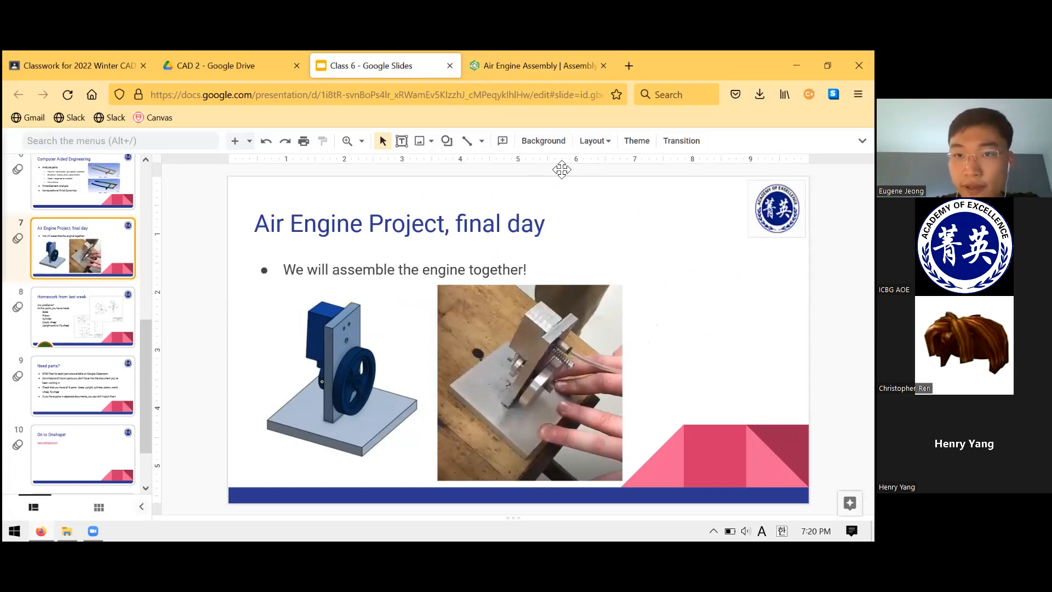
{"action": "left_click", "coordinate": [526, 66]}
{"action": "right_click_drag", "start_coordinate": [472, 307], "coordinate": [375, 50]}
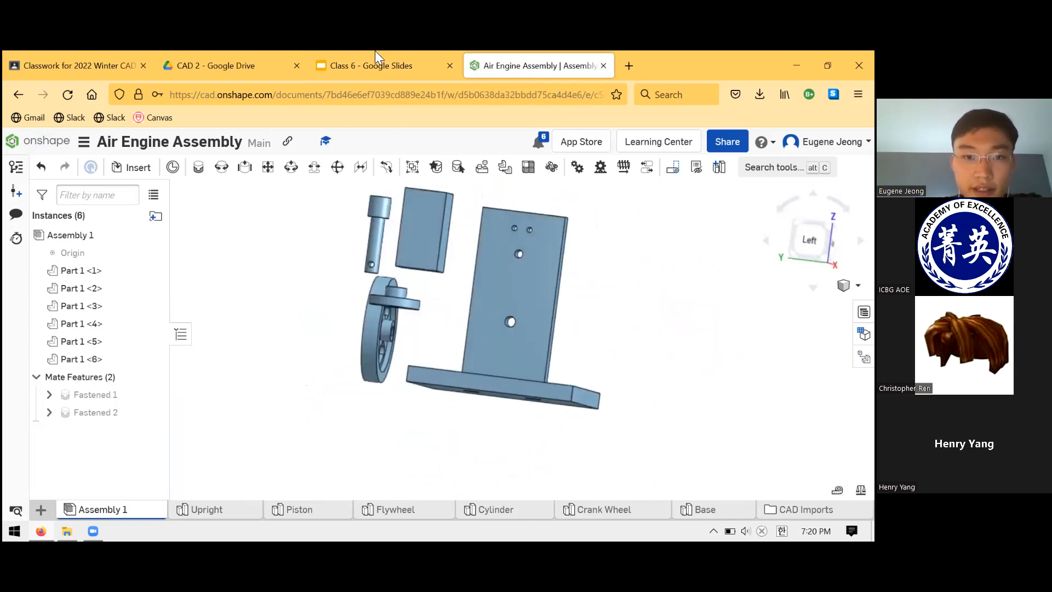
{"action": "left_click", "coordinate": [375, 52]}
{"action": "left_click", "coordinate": [511, 51]}
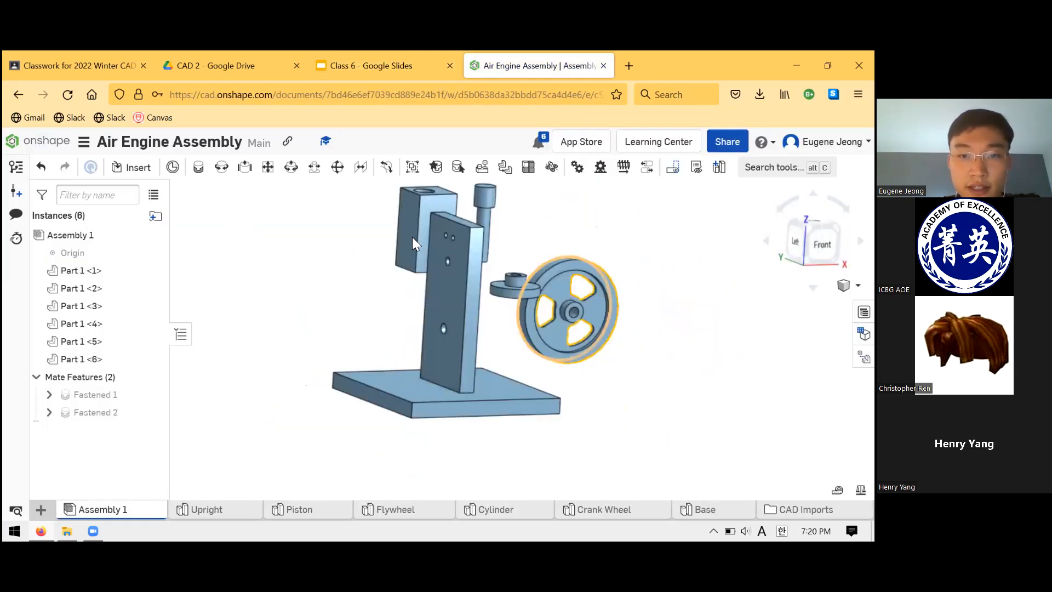
- Start a Revolute mate from the upper of the two holes in the Cylinder's side face
{"action": "left_click_drag", "start_coordinate": [433, 244], "coordinate": [337, 306]}
{"action": "right_click_drag", "start_coordinate": [353, 277], "coordinate": [390, 276]}
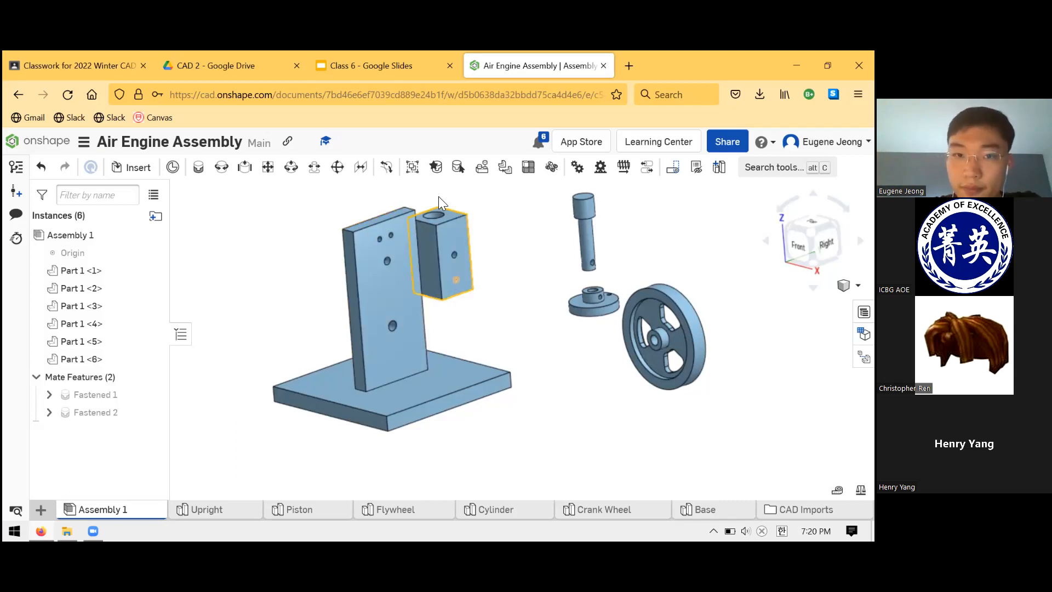
{"action": "scroll", "coordinate": [416, 228], "scroll_direction": "up", "scroll_amount": 2}
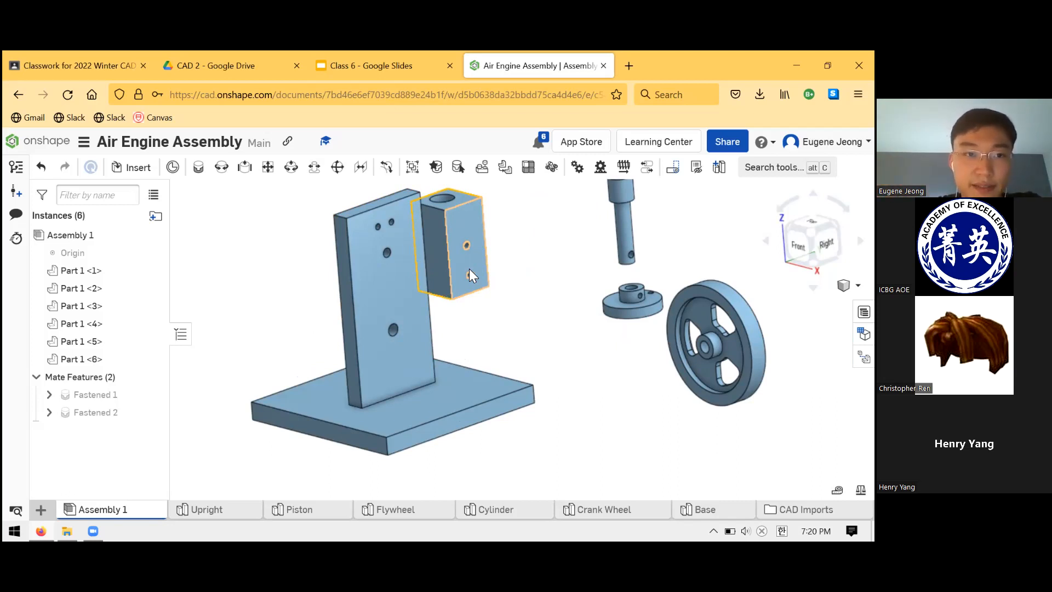
{"action": "left_click", "coordinate": [223, 171]}
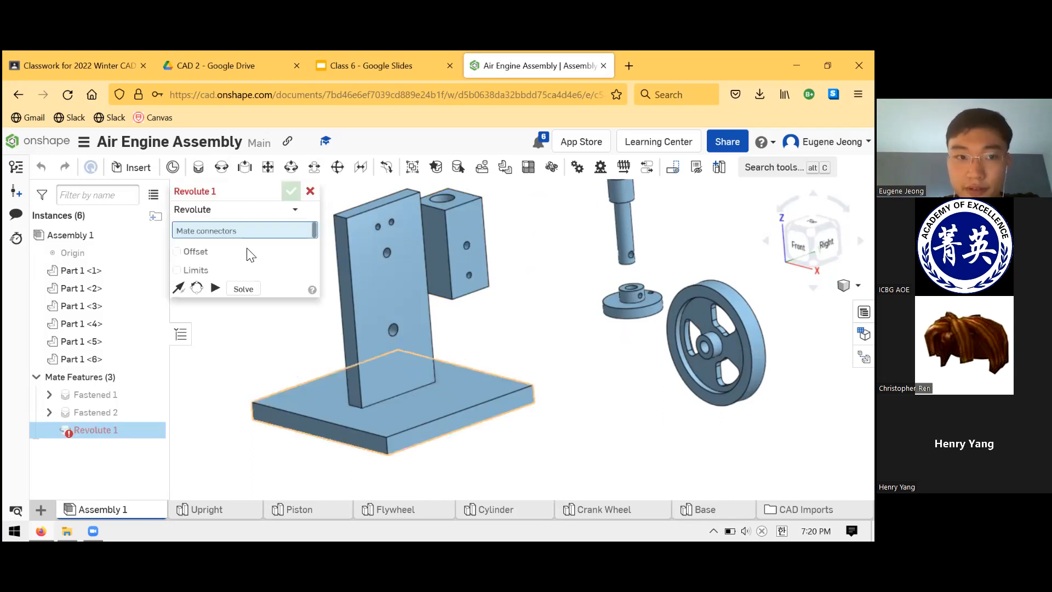
{"action": "scroll", "coordinate": [438, 201], "scroll_direction": "down", "scroll_amount": 2}
{"action": "scroll", "coordinate": [430, 203], "scroll_direction": "up", "scroll_amount": 6}
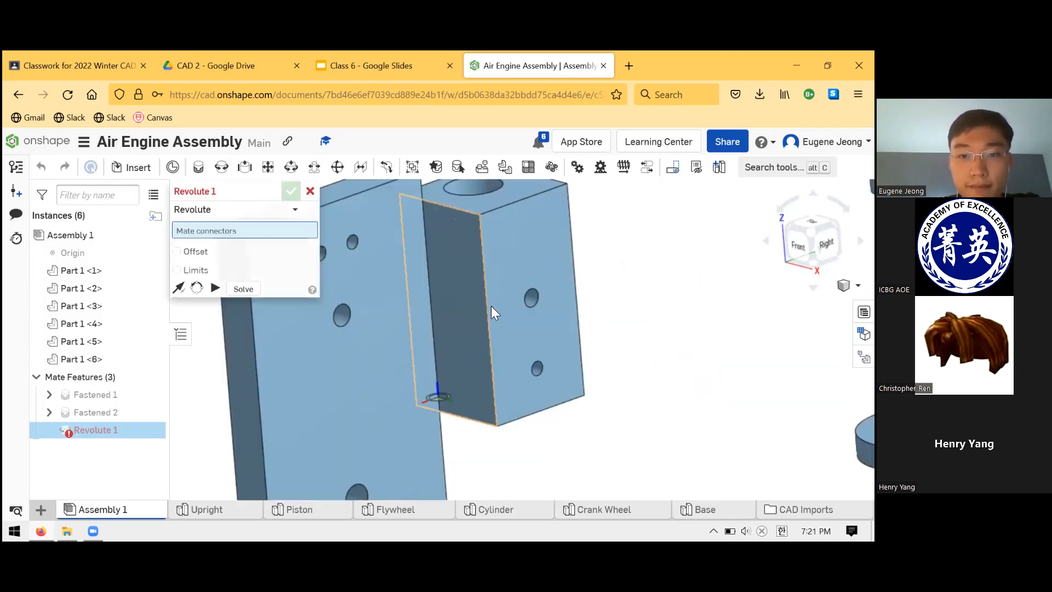
{"action": "scroll", "coordinate": [491, 305], "scroll_direction": "up", "scroll_amount": 3}
{"action": "left_click", "coordinate": [607, 321]}
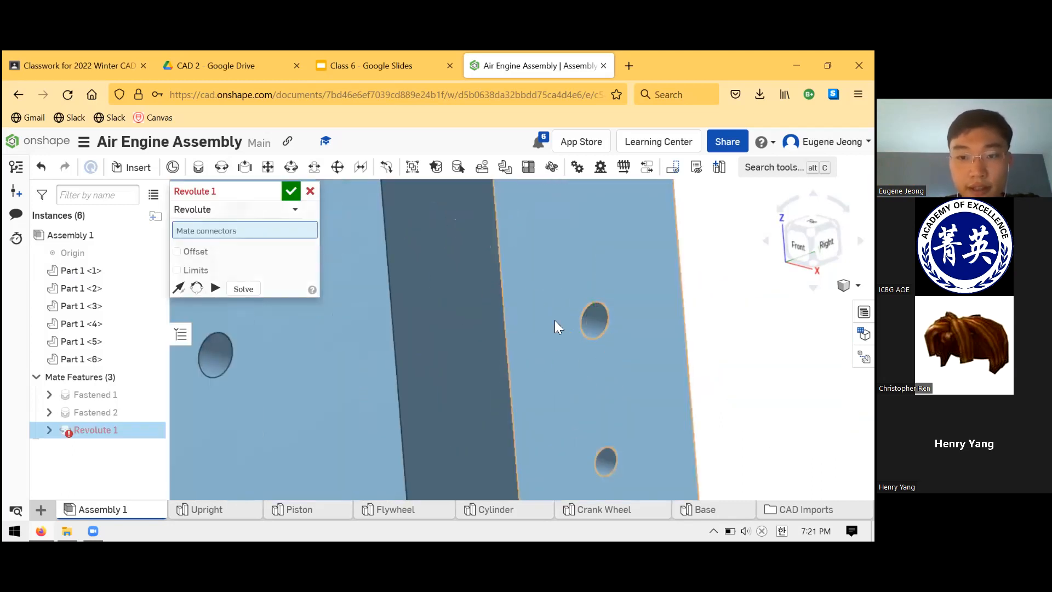
- Mate the Cylinder to the Upright's hole below the two small ones, flip the primary axis, and accept the Revolute mate
{"action": "scroll", "coordinate": [540, 297], "scroll_direction": "down", "scroll_amount": 4}
{"action": "scroll", "coordinate": [386, 319], "scroll_direction": "up", "scroll_amount": 3}
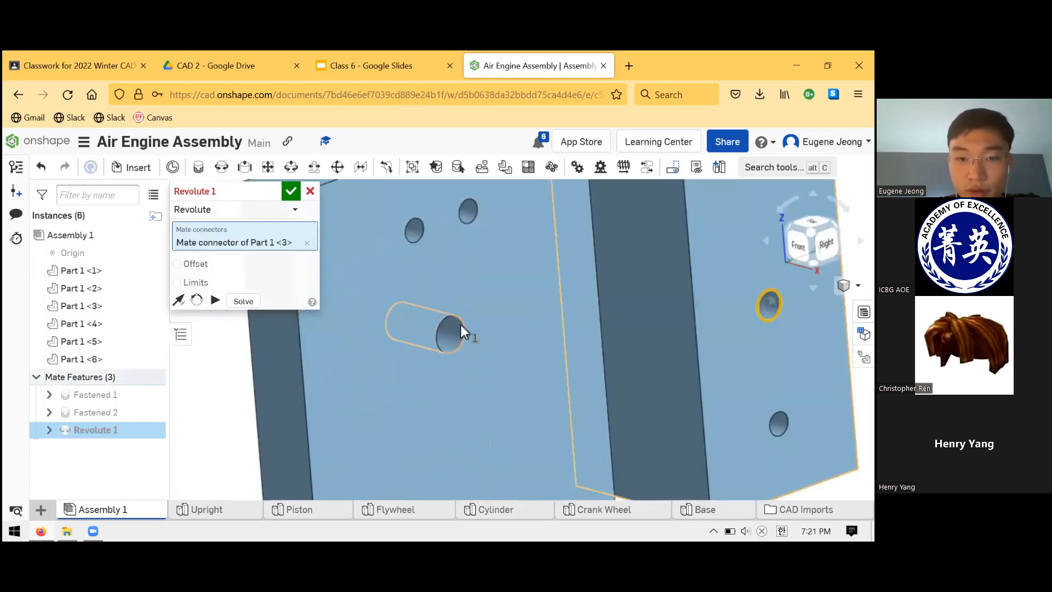
{"action": "left_click", "coordinate": [475, 343]}
{"action": "scroll", "coordinate": [464, 320], "scroll_direction": "down", "scroll_amount": 5}
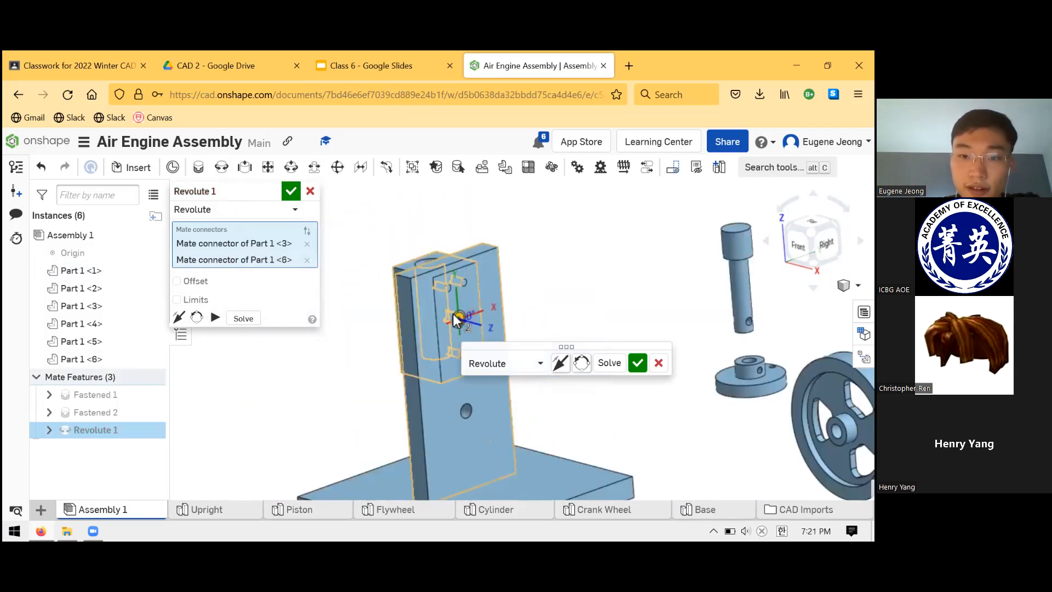
{"action": "left_click", "coordinate": [561, 363]}
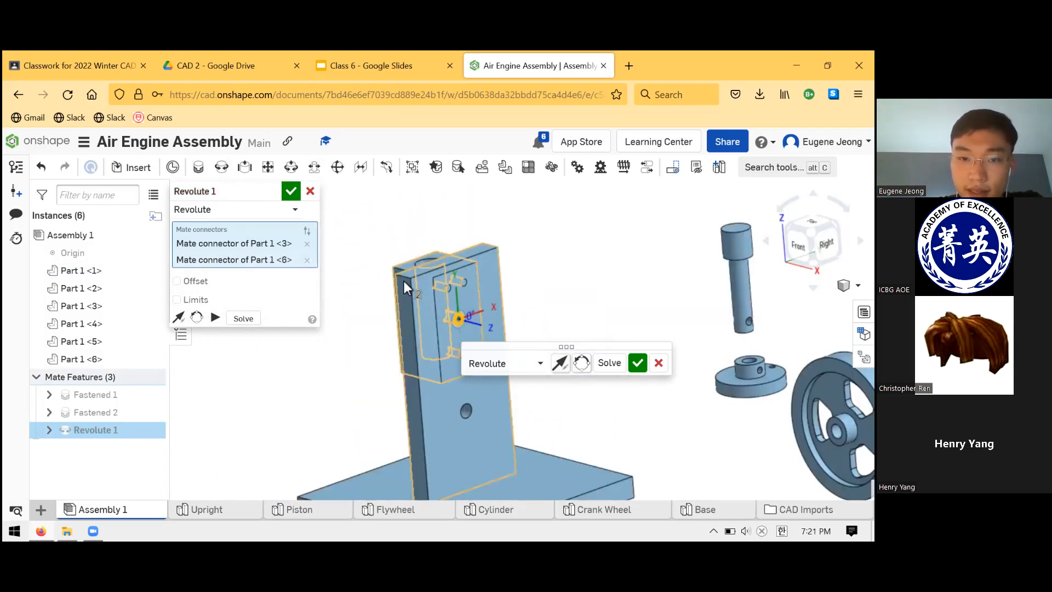
{"action": "right_click_drag", "start_coordinate": [541, 274], "coordinate": [519, 341]}
{"action": "left_click", "coordinate": [635, 371]}
{"action": "key", "text": "m"}
{"action": "scroll", "coordinate": [559, 312], "scroll_direction": "down", "scroll_amount": 4}
{"action": "scroll", "coordinate": [560, 312], "scroll_direction": "up", "scroll_amount": 8}
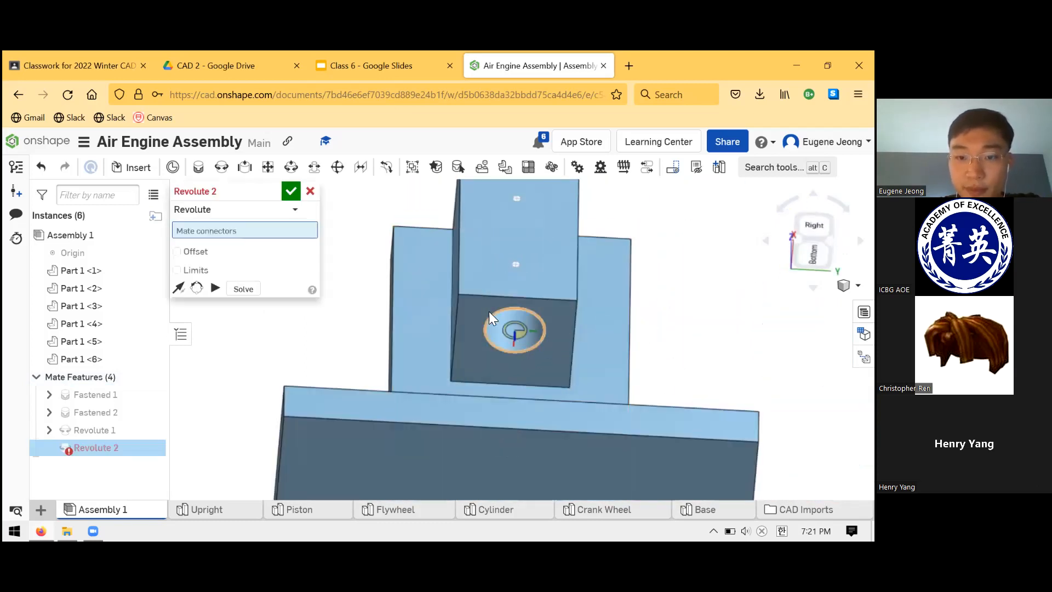
{"action": "left_click", "coordinate": [519, 332]}
{"action": "key", "text": "Escape"}
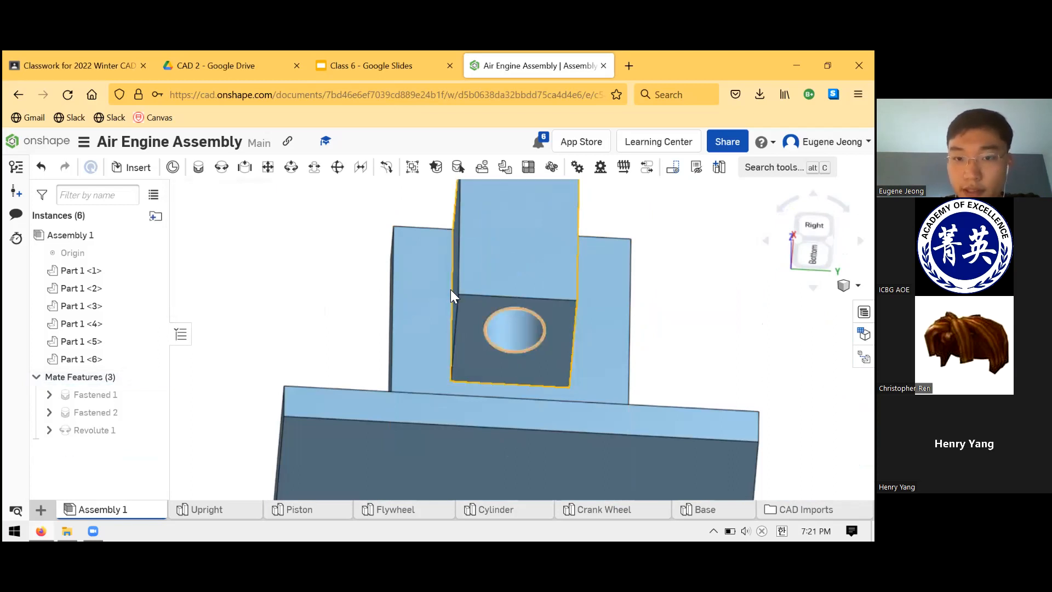
- Check the diameter of the bore in the Cylinder's lower end face
{"action": "left_click", "coordinate": [532, 333]}
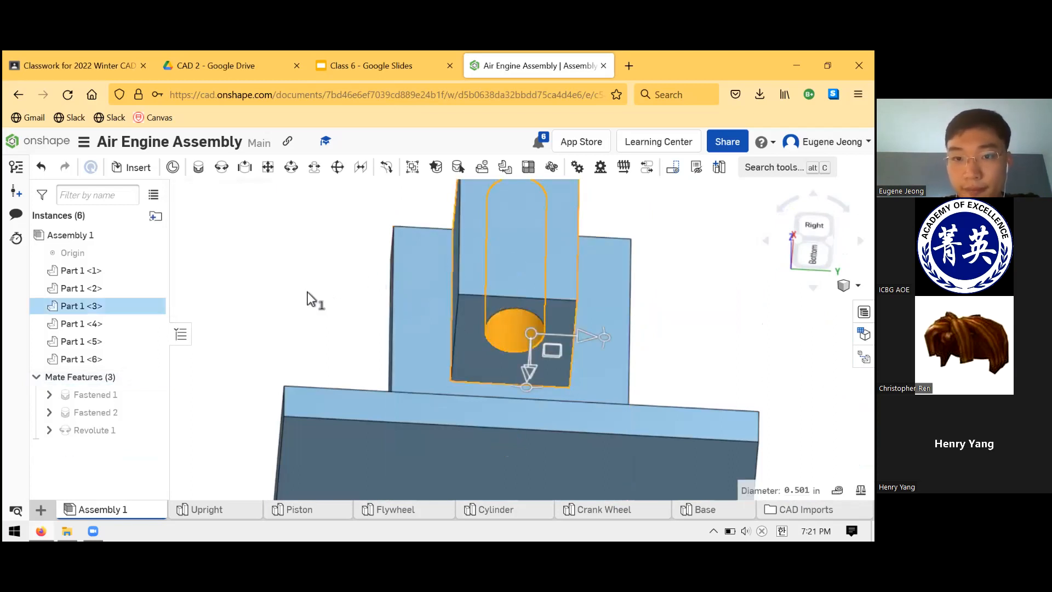
{"action": "left_click", "coordinate": [308, 293]}
{"action": "right_click_drag", "start_coordinate": [332, 300], "coordinate": [333, 364]}
{"action": "scroll", "coordinate": [360, 357], "scroll_direction": "down", "scroll_amount": 5}
{"action": "right_click_drag", "start_coordinate": [397, 295], "coordinate": [422, 286]}
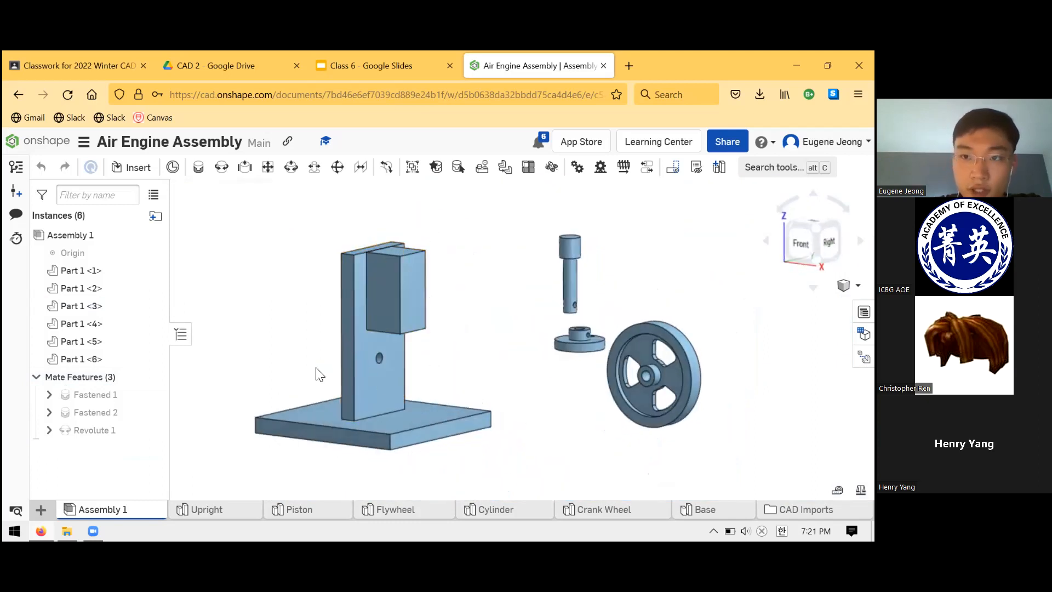
- Swing the Cylinder about its pivot on the Upright to a tilted position that exposes its bore
{"action": "left_click_drag", "start_coordinate": [433, 310], "coordinate": [389, 320]}
{"action": "scroll", "coordinate": [564, 309], "scroll_direction": "down", "scroll_amount": 2}
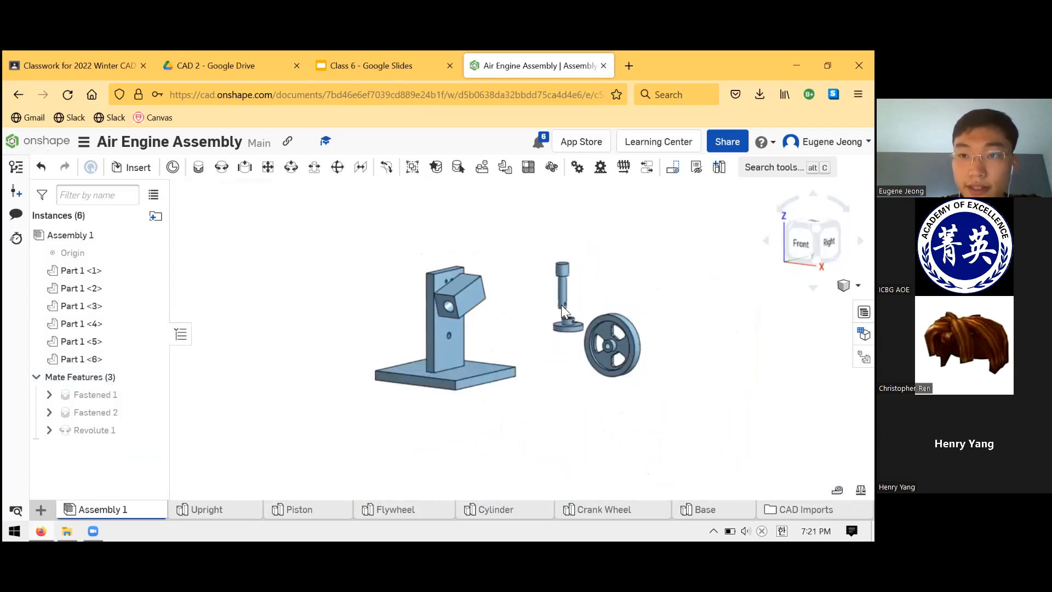
{"action": "scroll", "coordinate": [496, 282], "scroll_direction": "up", "scroll_amount": 3}
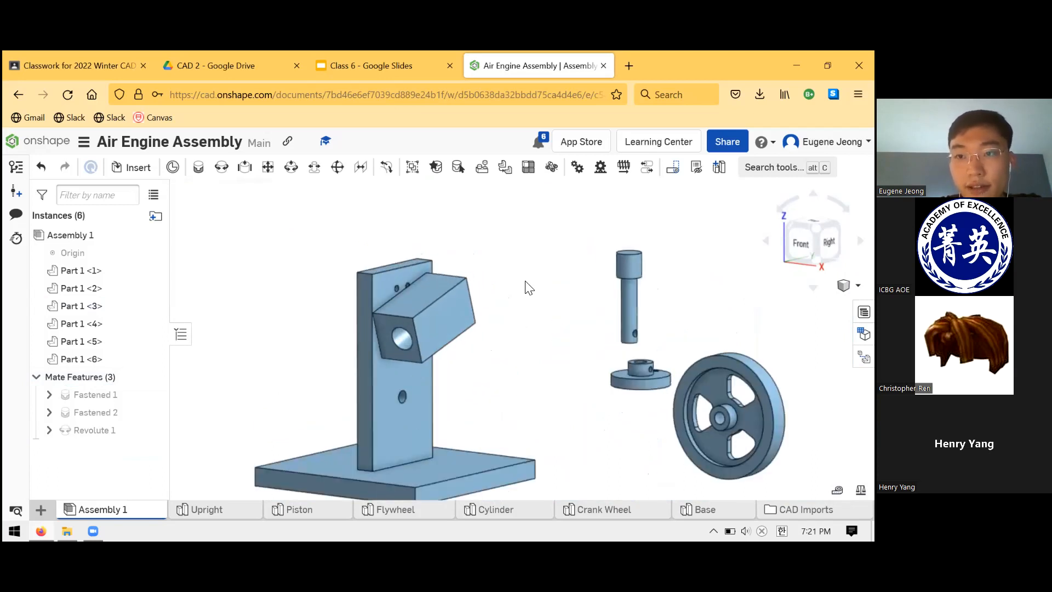
{"action": "right_click_drag", "start_coordinate": [532, 286], "coordinate": [521, 292]}
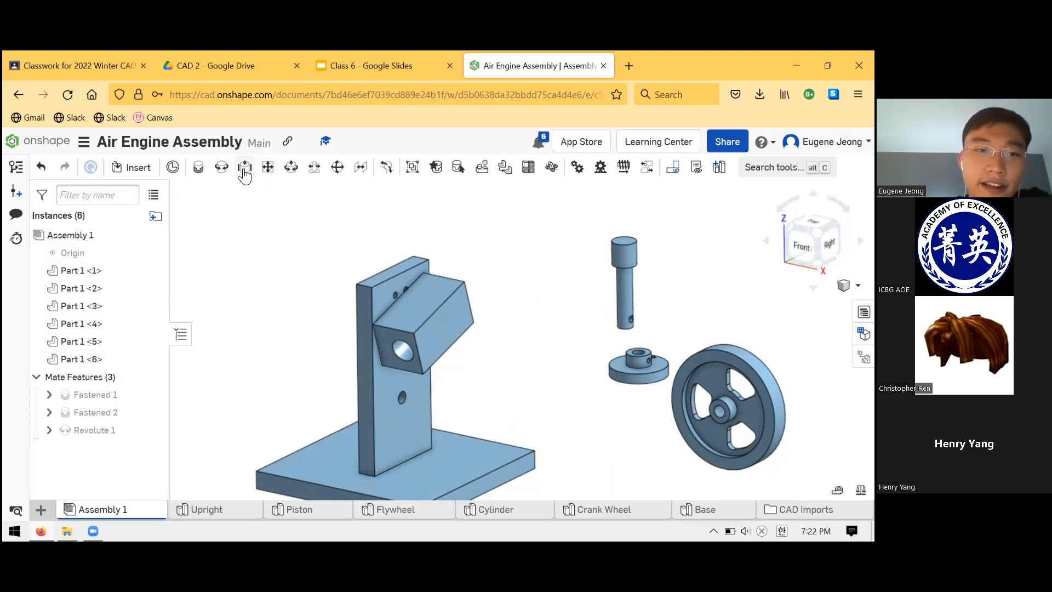
- Start a Slider mate from the centre of the end face of the Piston's wide head
{"action": "left_click", "coordinate": [244, 171]}
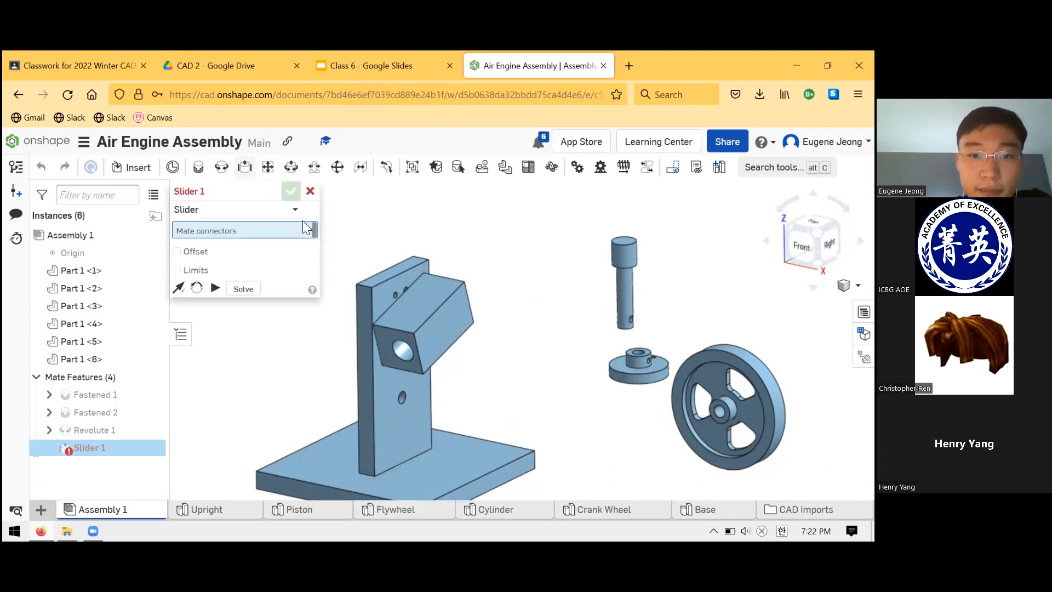
{"action": "right_click_drag", "start_coordinate": [505, 234], "coordinate": [528, 265]}
{"action": "scroll", "coordinate": [548, 247], "scroll_direction": "down", "scroll_amount": 2}
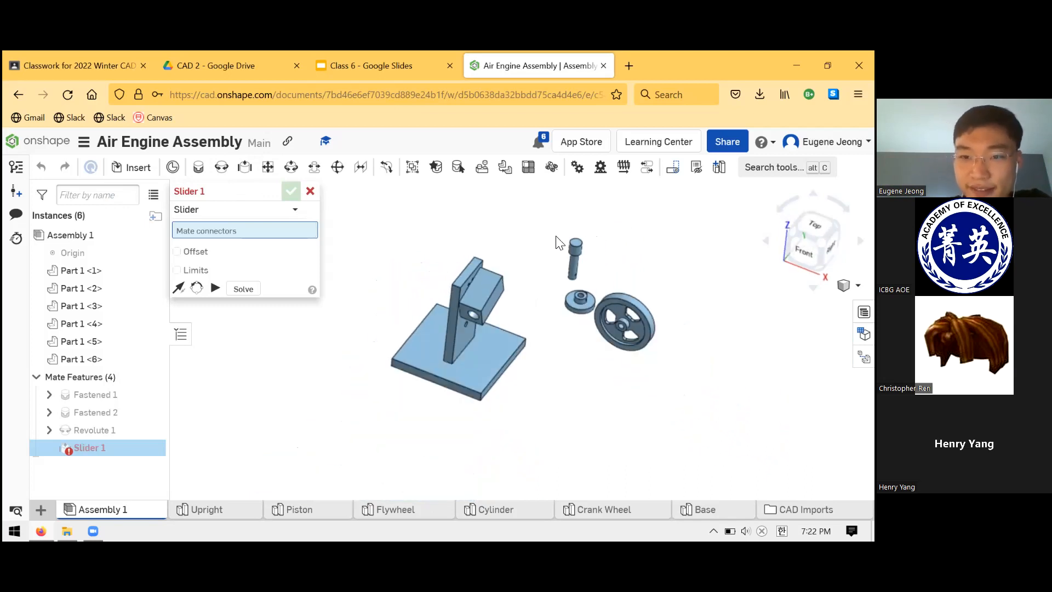
{"action": "scroll", "coordinate": [567, 247], "scroll_direction": "up", "scroll_amount": 4}
{"action": "scroll", "coordinate": [543, 238], "scroll_direction": "up", "scroll_amount": 2}
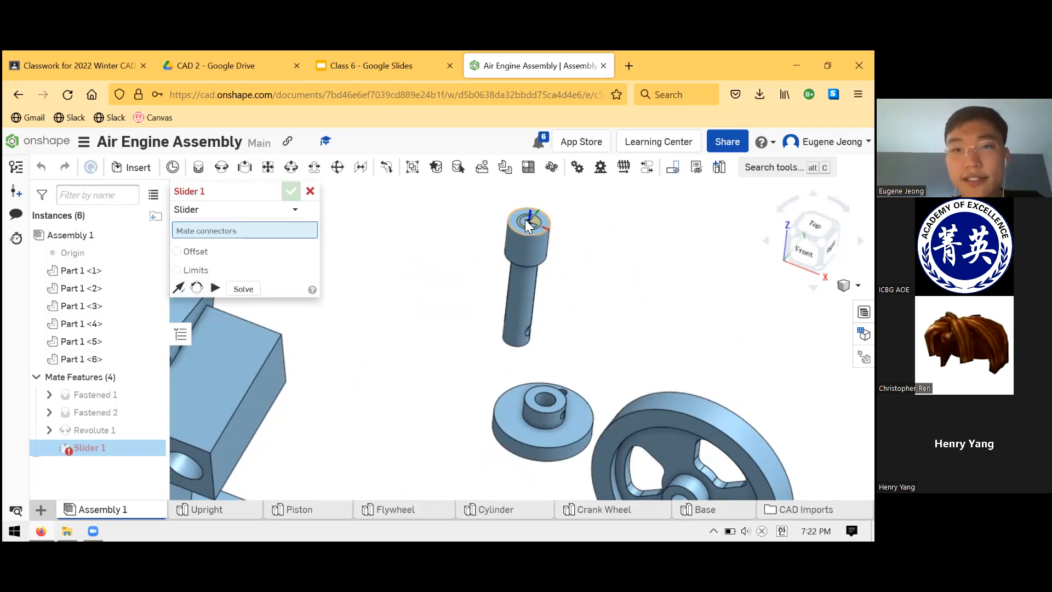
{"action": "left_click", "coordinate": [527, 218]}
- Mate the Piston to the centre of the Cylinder's bore opening and accept the Slider mate
{"action": "scroll", "coordinate": [470, 291], "scroll_direction": "down", "scroll_amount": 3}
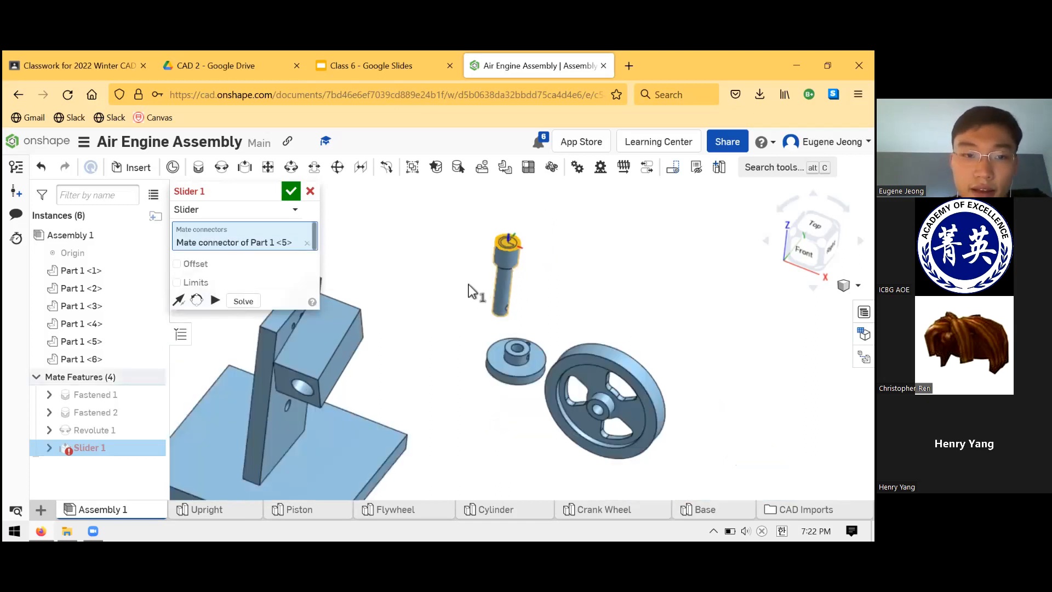
{"action": "scroll", "coordinate": [380, 330], "scroll_direction": "up", "scroll_amount": 4}
{"action": "mouse_move", "coordinate": [384, 334]}
{"action": "right_mouse_down"}
{"action": "mouse_move", "coordinate": [419, 362]}
{"action": "mouse_move", "coordinate": [432, 359]}
{"action": "mouse_move", "coordinate": [380, 338]}
{"action": "right_mouse_up"}
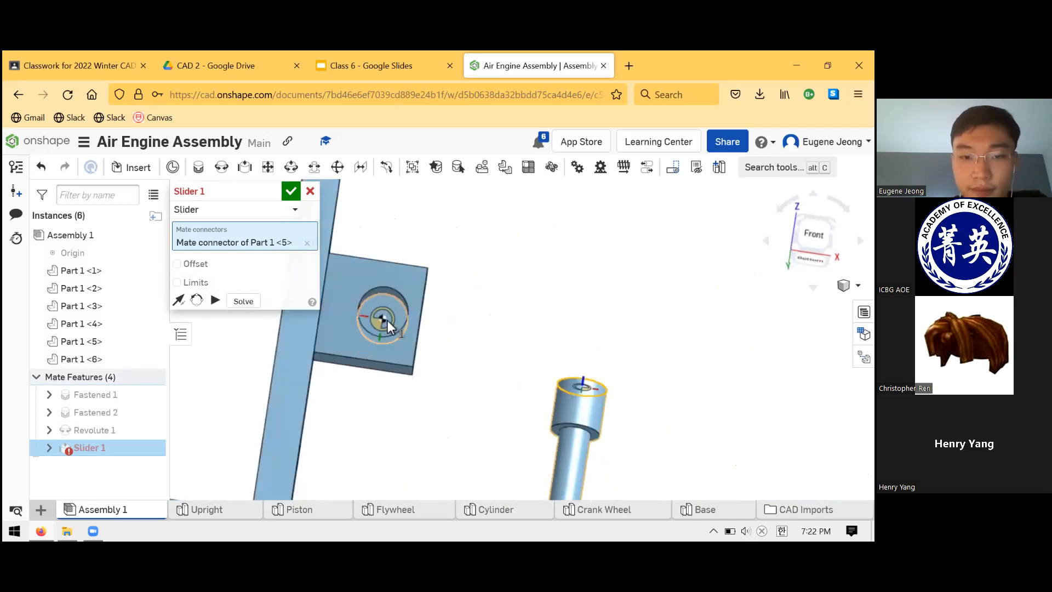
{"action": "right_click_drag", "start_coordinate": [379, 320], "coordinate": [377, 326]}
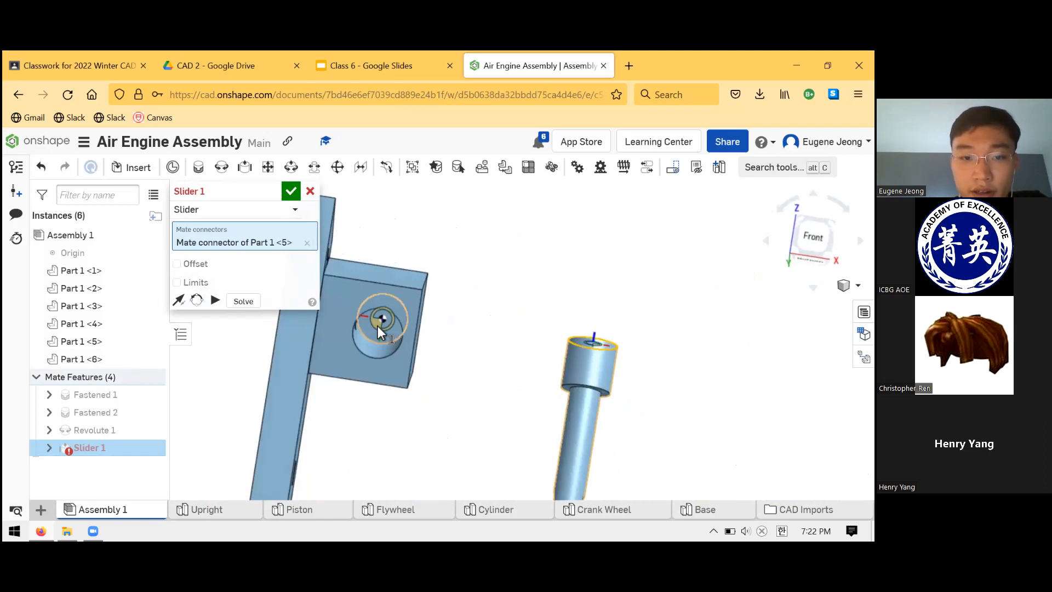
{"action": "left_click", "coordinate": [363, 353]}
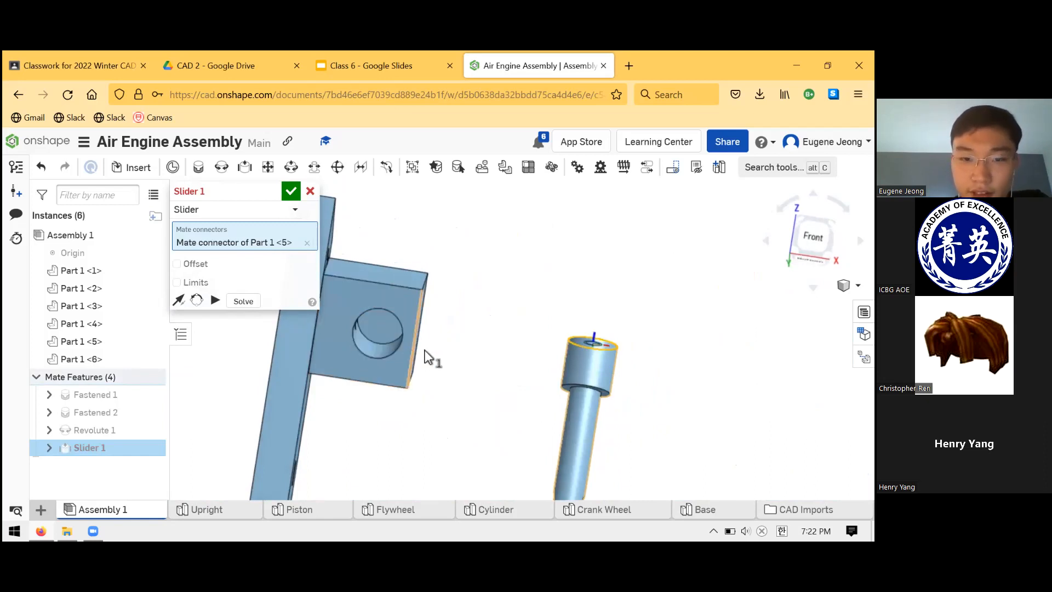
{"action": "right_click_drag", "start_coordinate": [478, 333], "coordinate": [298, 356]}
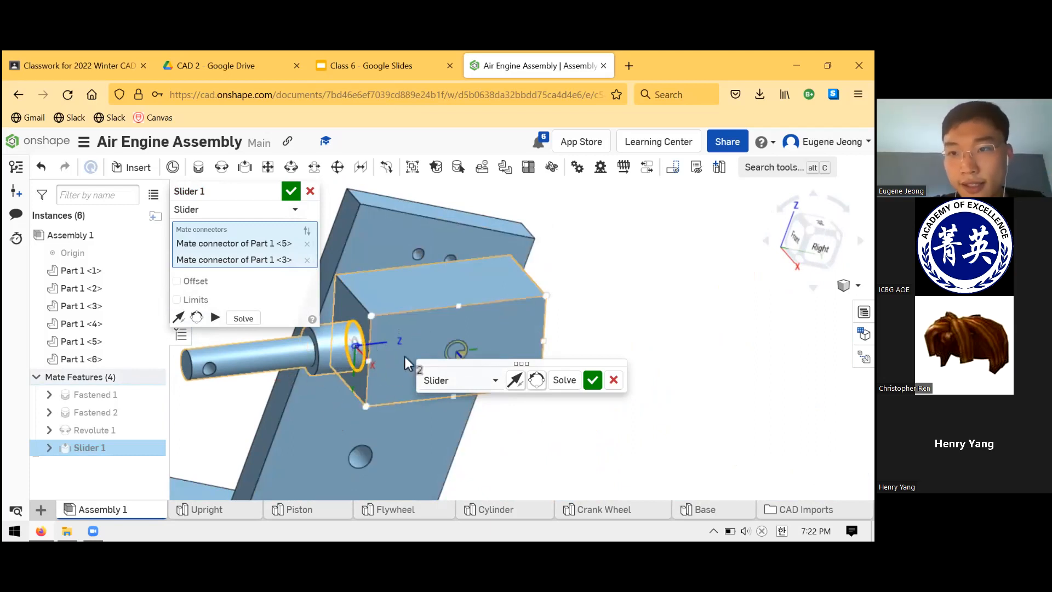
{"action": "left_click", "coordinate": [592, 380]}
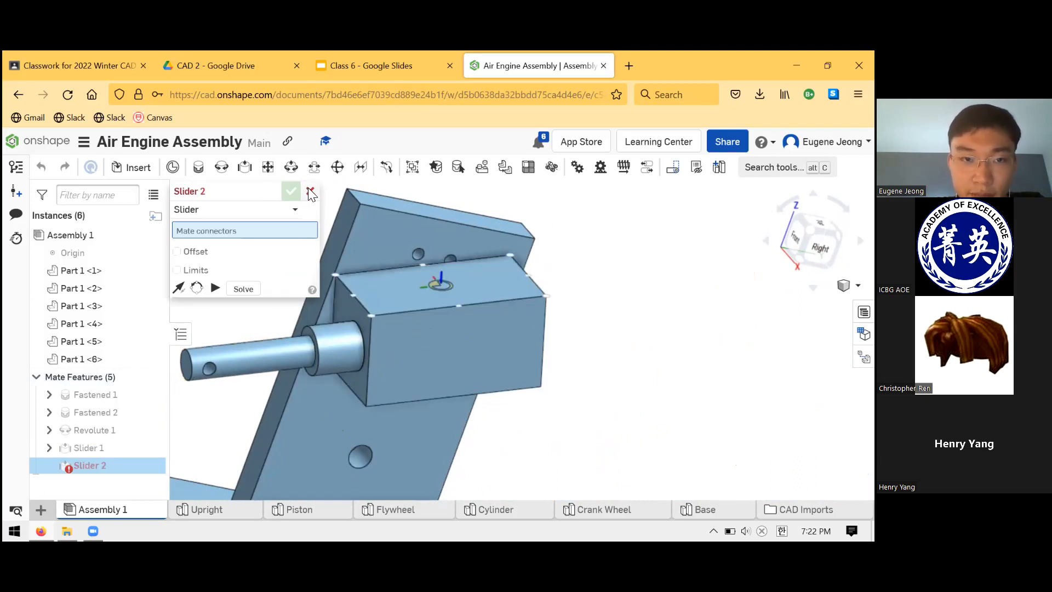
{"action": "left_click", "coordinate": [311, 192]}
- Slide the Piston into the Cylinder's bore and swing the Cylinder about its pivot on the Upright
{"action": "left_click_drag", "start_coordinate": [281, 355], "coordinate": [326, 316]}
{"action": "left_click_drag", "start_coordinate": [401, 359], "coordinate": [373, 390]}
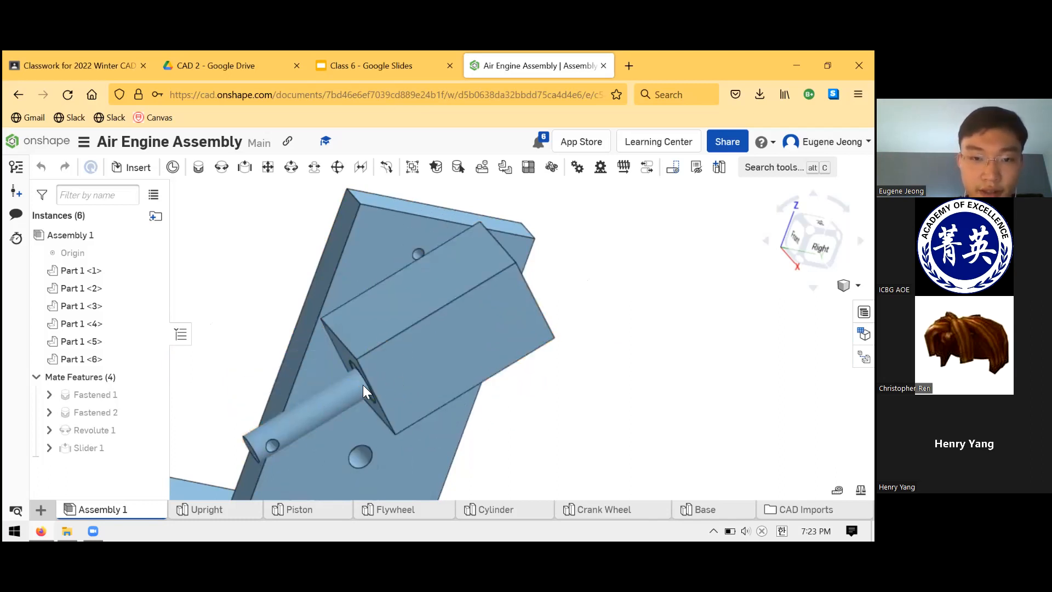
{"action": "scroll", "coordinate": [550, 326], "scroll_direction": "up", "scroll_amount": 5}
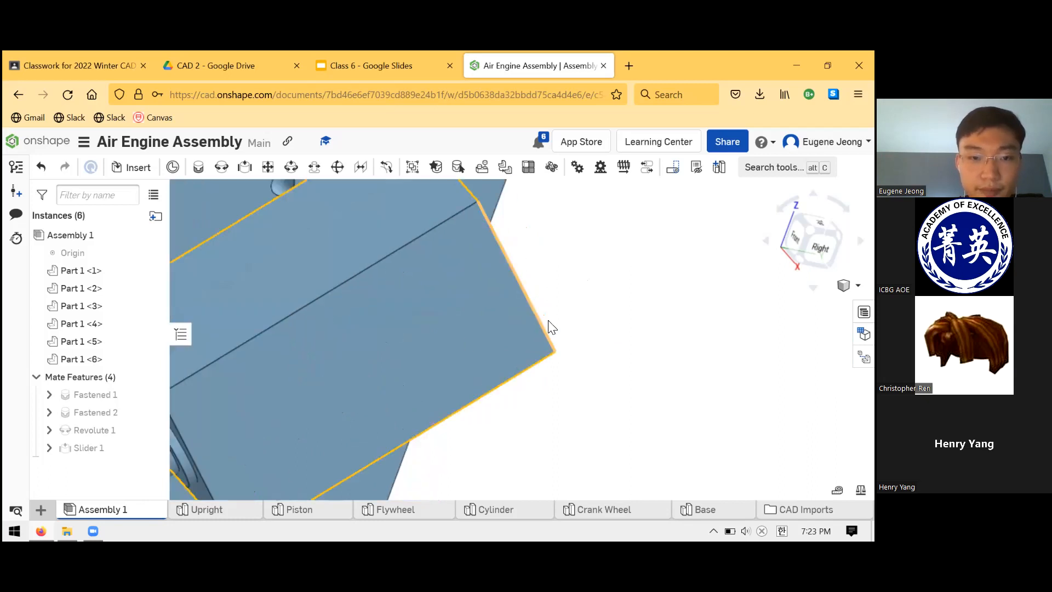
{"action": "scroll", "coordinate": [550, 326], "scroll_direction": "down", "scroll_amount": 8}
{"action": "right_click_drag", "start_coordinate": [493, 352], "coordinate": [554, 403]}
- Compare the assembly with the finished engine pictures on the Air Engine Project slide in Google Slides
{"action": "left_click", "coordinate": [398, 61]}
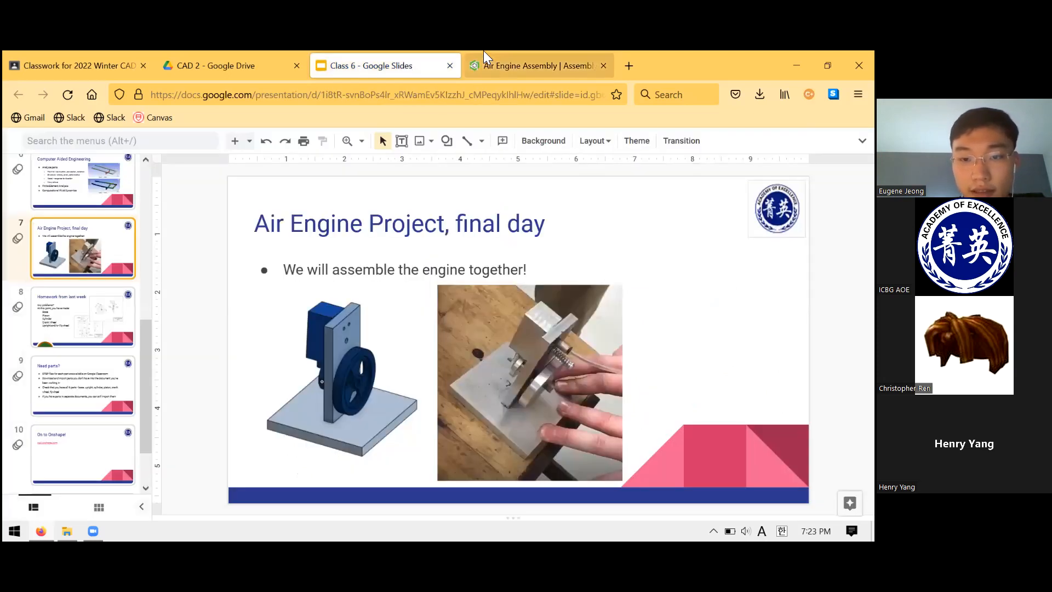
{"action": "left_click", "coordinate": [483, 53]}
{"action": "right_click_drag", "start_coordinate": [563, 335], "coordinate": [538, 349]}
{"action": "scroll", "coordinate": [537, 349], "scroll_direction": "up", "scroll_amount": 4}
{"action": "scroll", "coordinate": [538, 349], "scroll_direction": "down", "scroll_amount": 5}
{"action": "scroll", "coordinate": [614, 359], "scroll_direction": "up", "scroll_amount": 3}
{"action": "right_click_drag", "start_coordinate": [601, 352], "coordinate": [455, 343]}
{"action": "scroll", "coordinate": [430, 338], "scroll_direction": "up", "scroll_amount": 4}
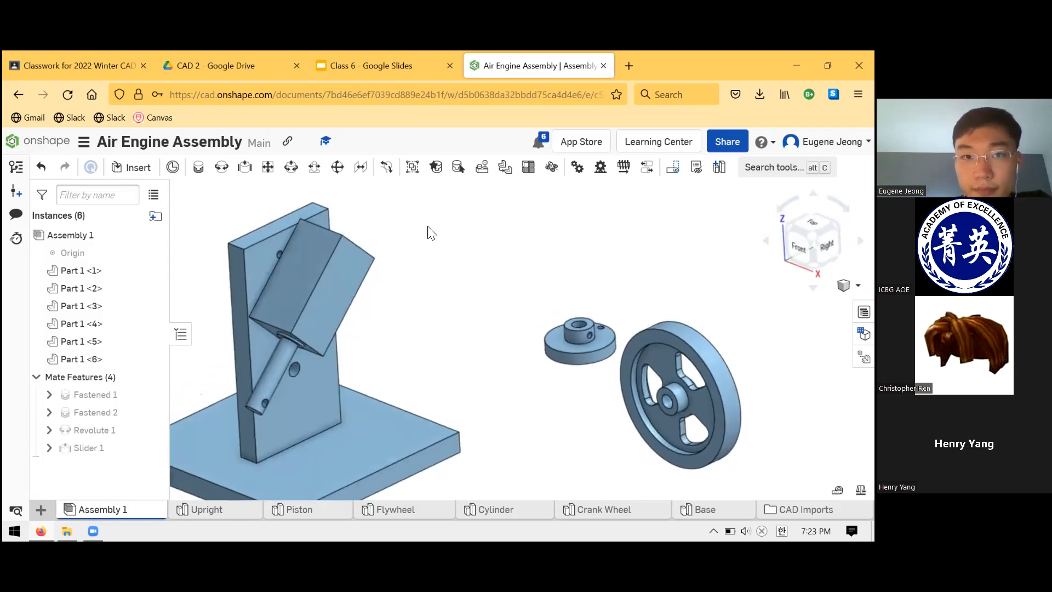
{"action": "left_click", "coordinate": [374, 66]}
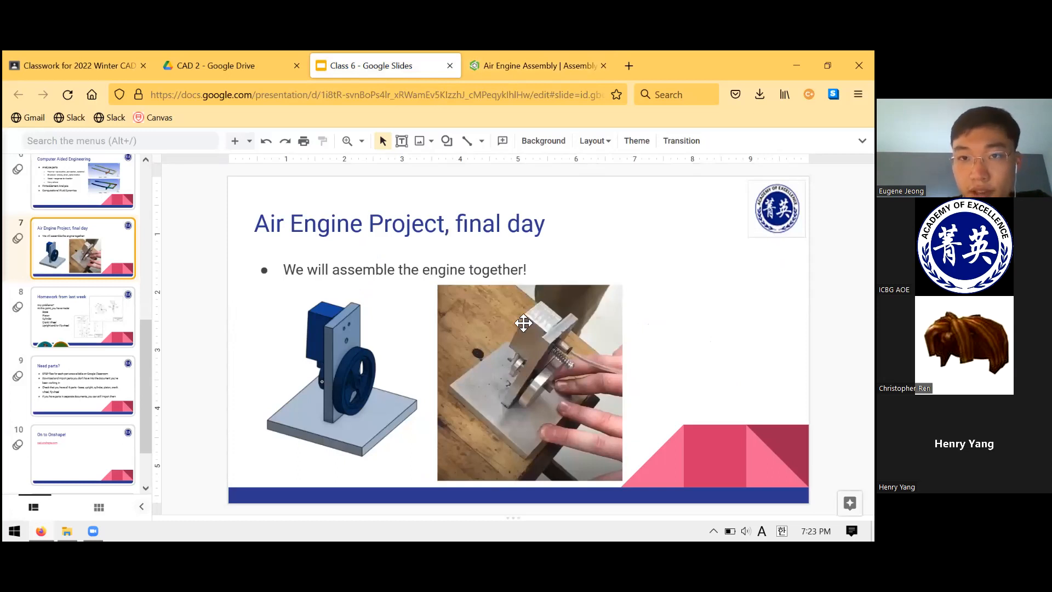
{"action": "key", "text": "ctrl+Tab"}
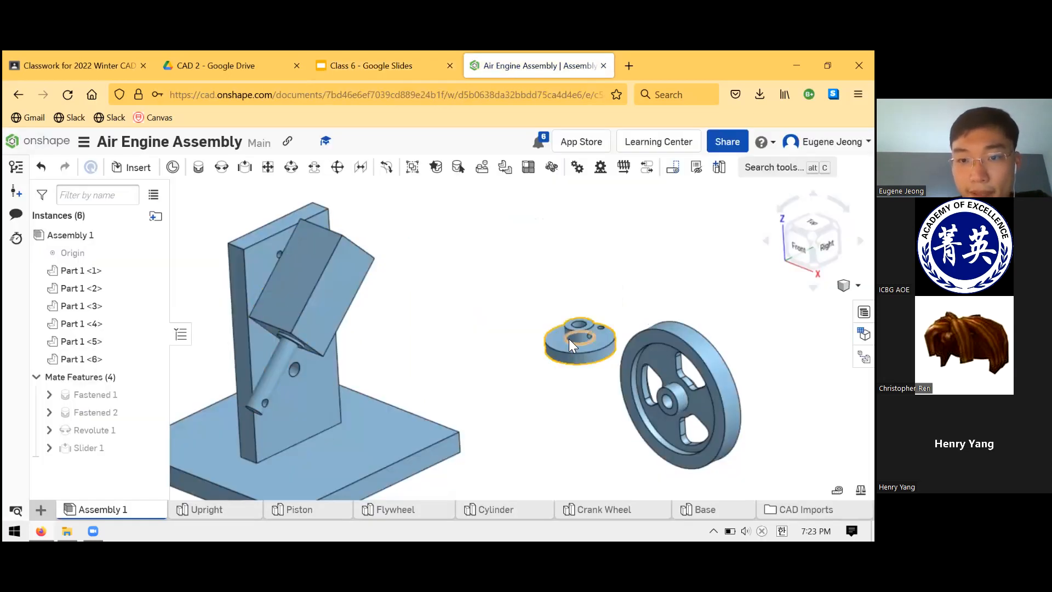
- Move the Crank Wheel closer to the Upright and check its intended position against the reference slide in Google Slides
{"action": "left_click_drag", "start_coordinate": [554, 341], "coordinate": [519, 381]}
{"action": "right_click_drag", "start_coordinate": [520, 329], "coordinate": [504, 305]}
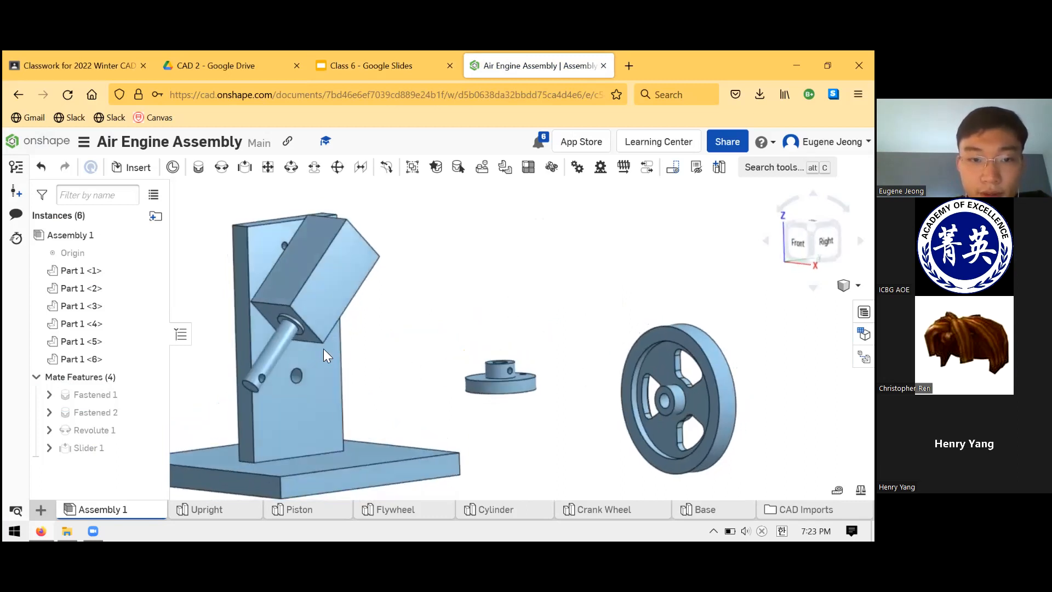
{"action": "left_click", "coordinate": [297, 375]}
{"action": "left_click", "coordinate": [411, 382]}
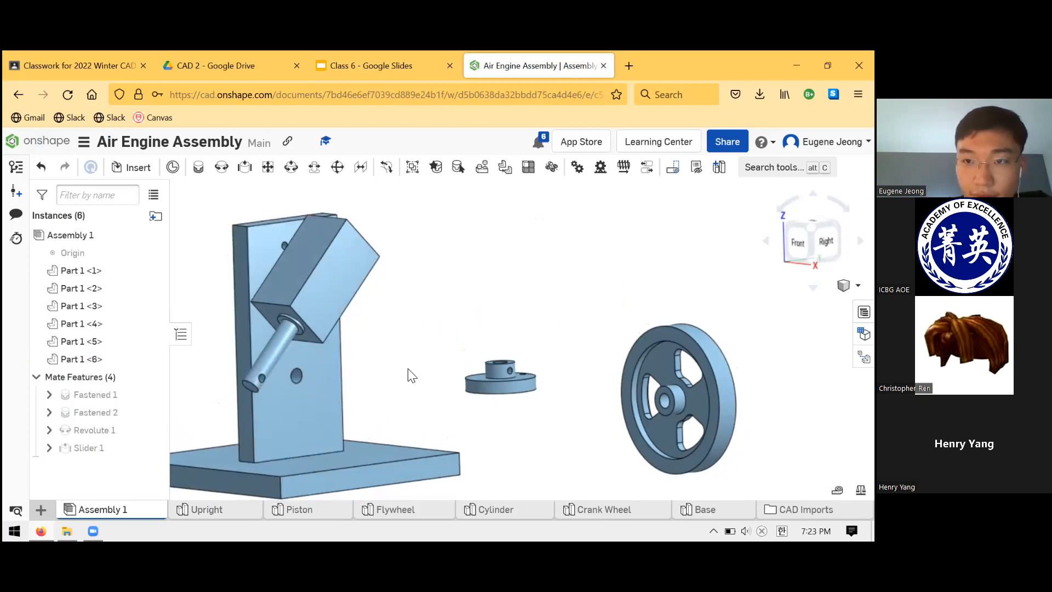
{"action": "left_click", "coordinate": [390, 65]}
{"action": "left_click", "coordinate": [495, 69]}
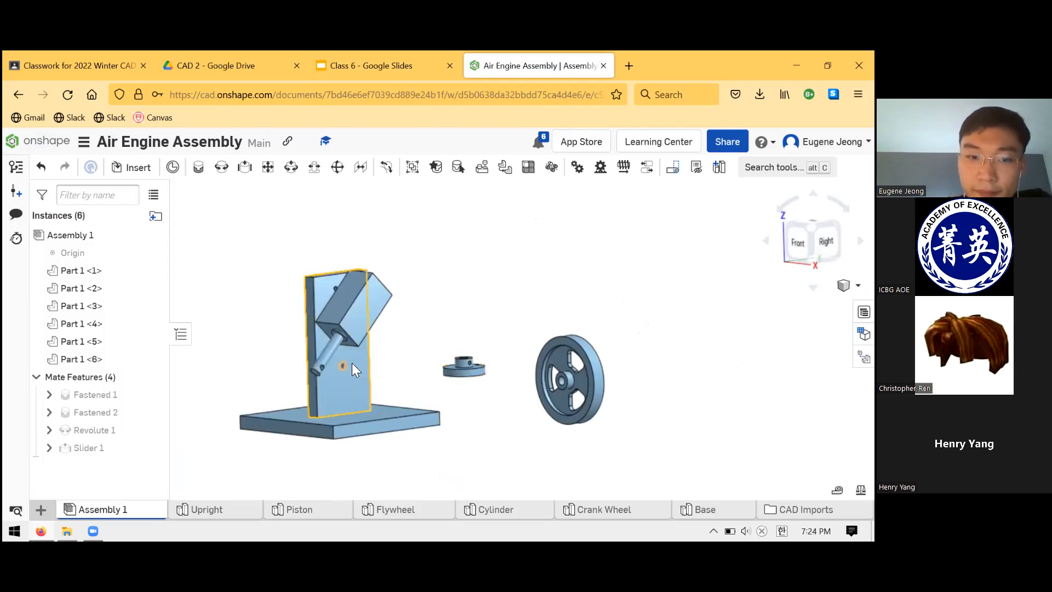
{"action": "scroll", "coordinate": [344, 366], "scroll_direction": "up", "scroll_amount": 3}
{"action": "scroll", "coordinate": [341, 363], "scroll_direction": "down", "scroll_amount": 1}
{"action": "left_click", "coordinate": [378, 65]}
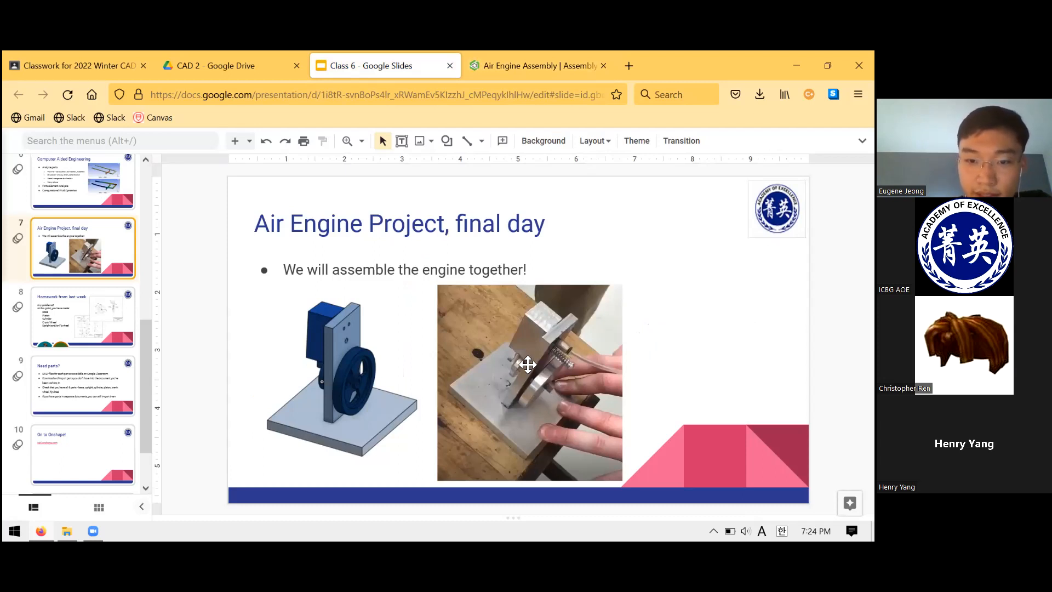
{"action": "left_click", "coordinate": [503, 58]}
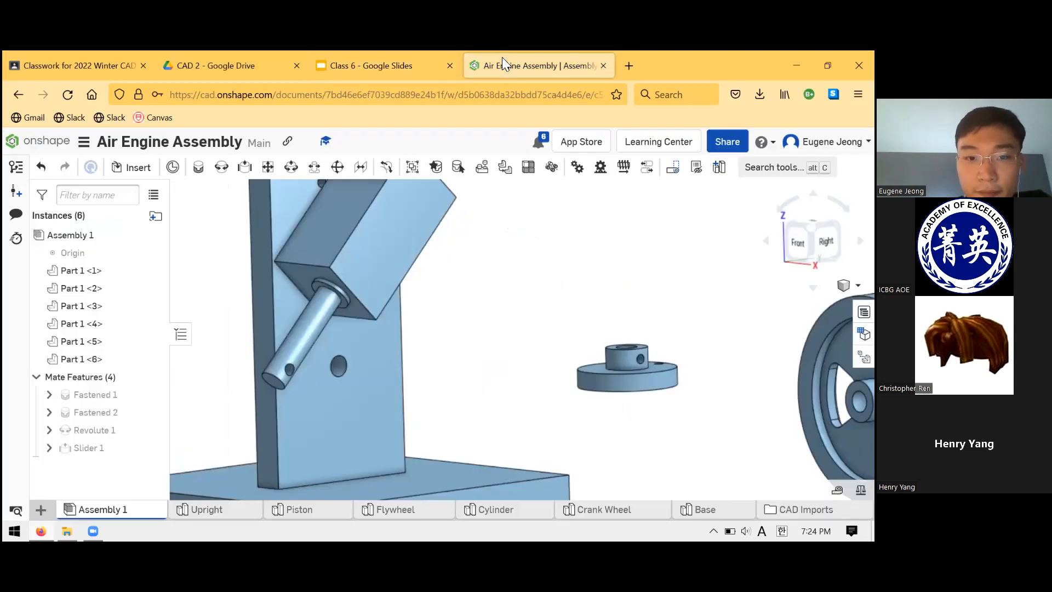
- Create a Revolute mate between the hole in the Crank Wheel's hub end and the Upright's lower hole
{"action": "right_click_drag", "start_coordinate": [462, 327], "coordinate": [400, 284]}
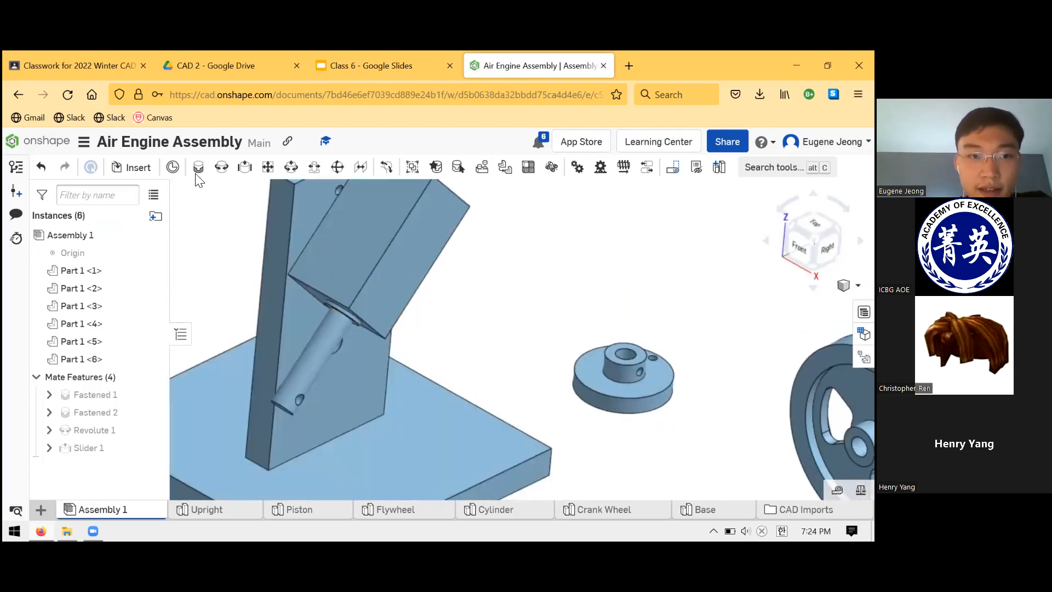
{"action": "left_click", "coordinate": [221, 167]}
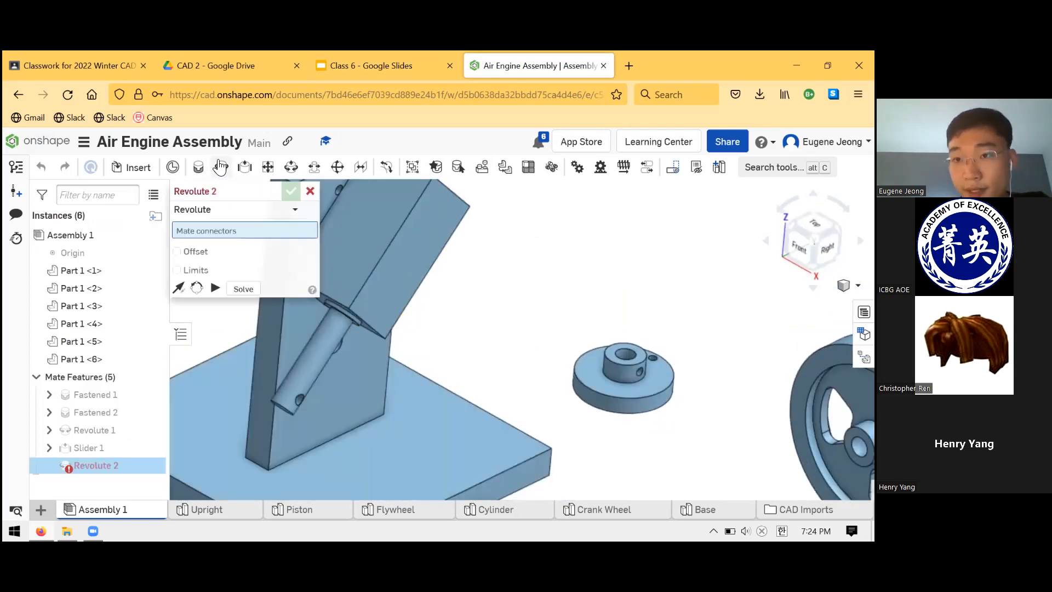
{"action": "left_click", "coordinate": [626, 354]}
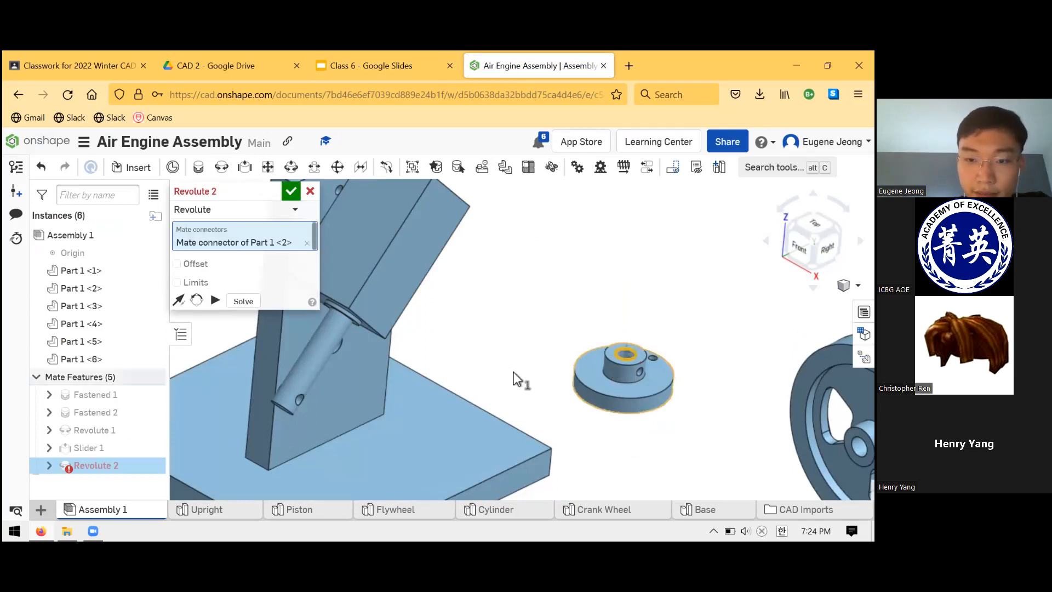
{"action": "right_click_drag", "start_coordinate": [510, 364], "coordinate": [512, 360]}
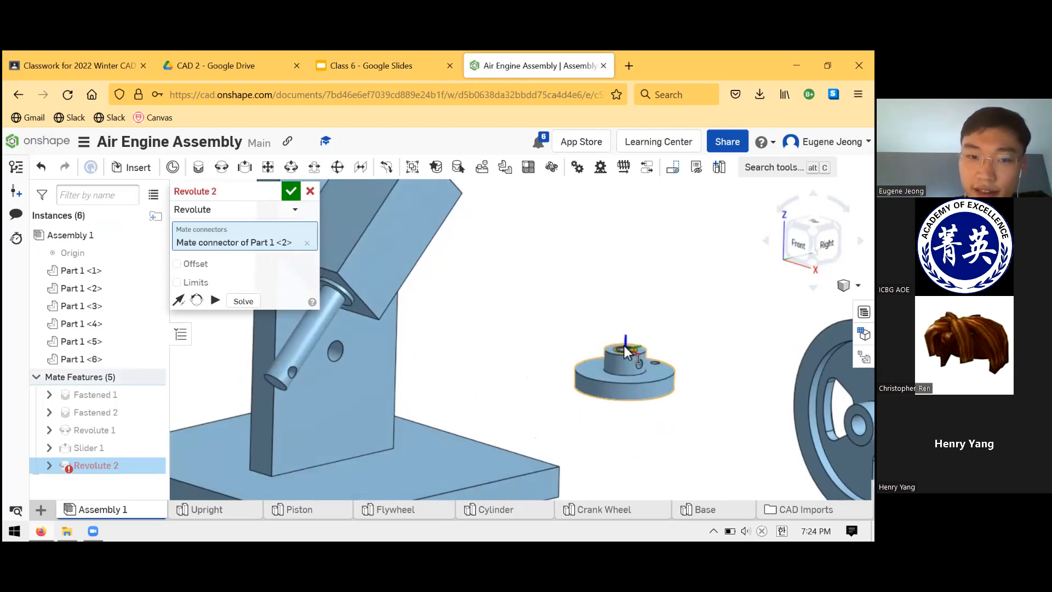
{"action": "left_click", "coordinate": [347, 344]}
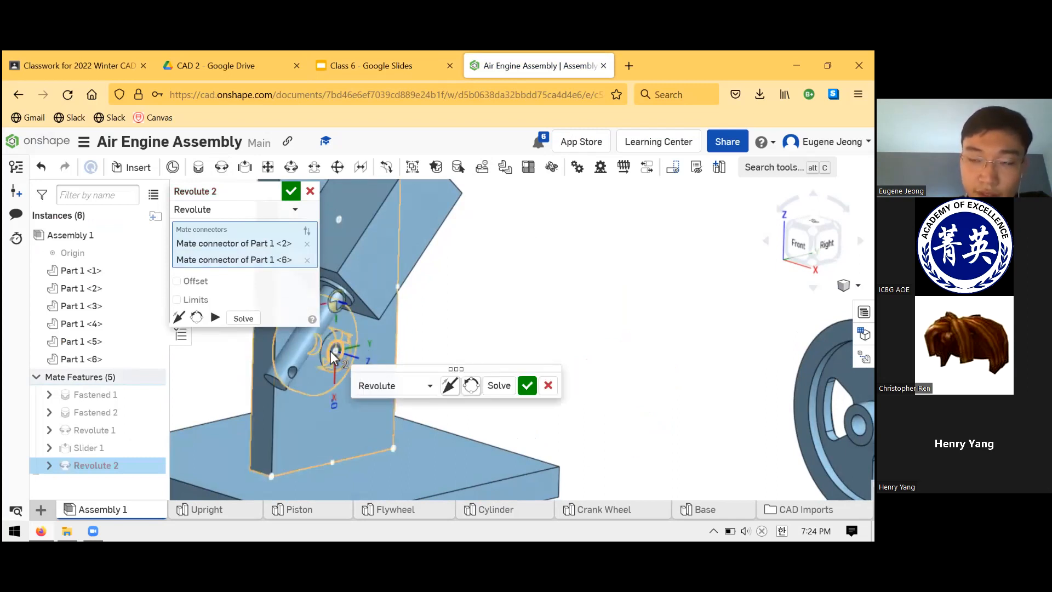
- Flip the primary axis of the Crank Wheel's Revolute mate and accept it
{"action": "right_click_drag", "start_coordinate": [393, 349], "coordinate": [473, 328]}
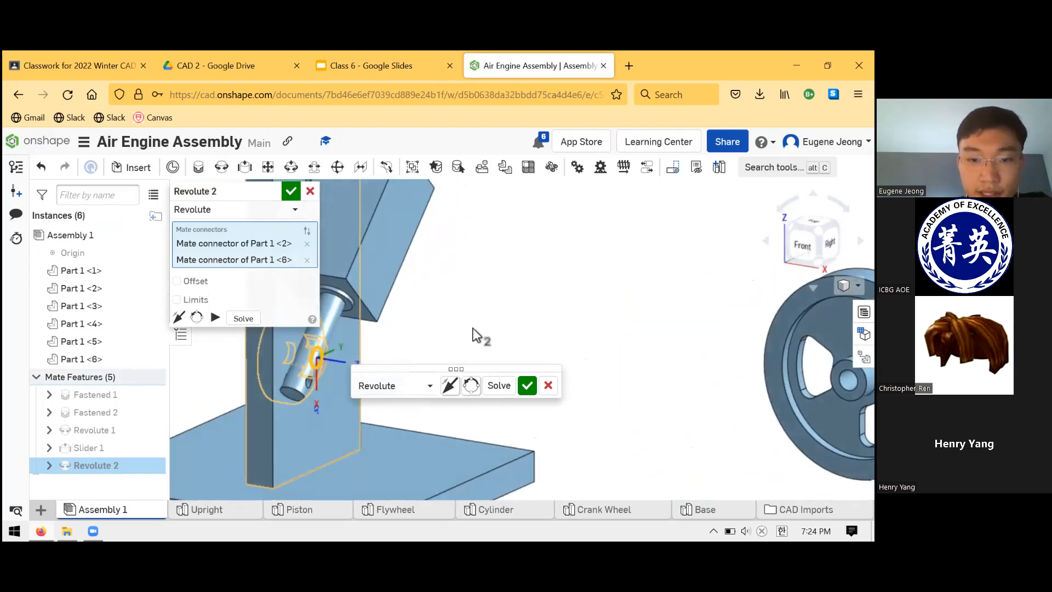
{"action": "left_click", "coordinate": [451, 386]}
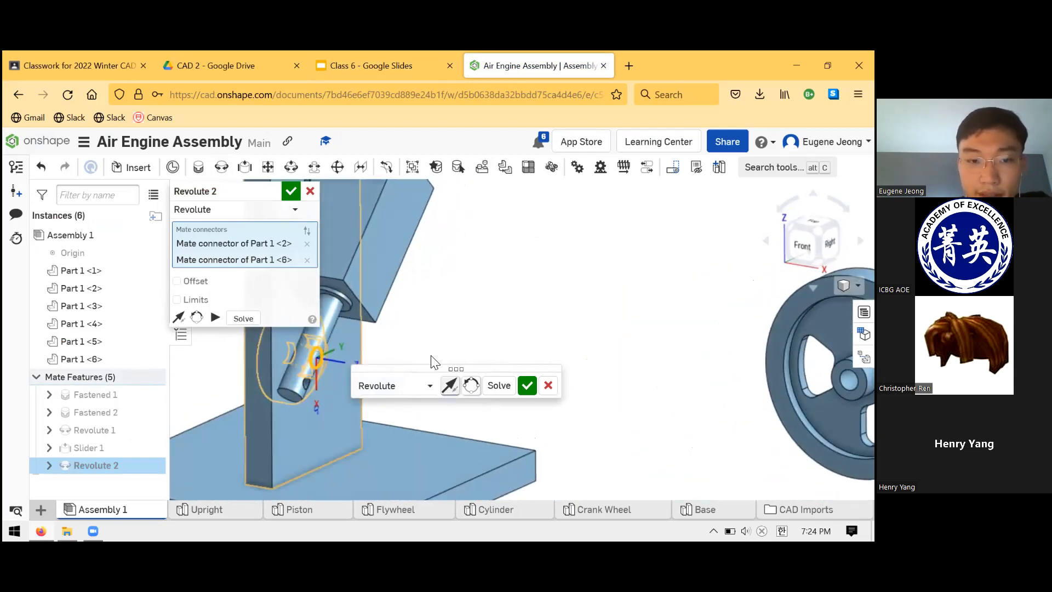
{"action": "mouse_move", "coordinate": [465, 329]}
{"action": "right_mouse_down"}
{"action": "mouse_move", "coordinate": [515, 305]}
{"action": "mouse_move", "coordinate": [453, 314]}
{"action": "right_mouse_up"}
{"action": "left_click", "coordinate": [525, 384]}
{"action": "right_click_drag", "start_coordinate": [415, 347], "coordinate": [461, 346]}
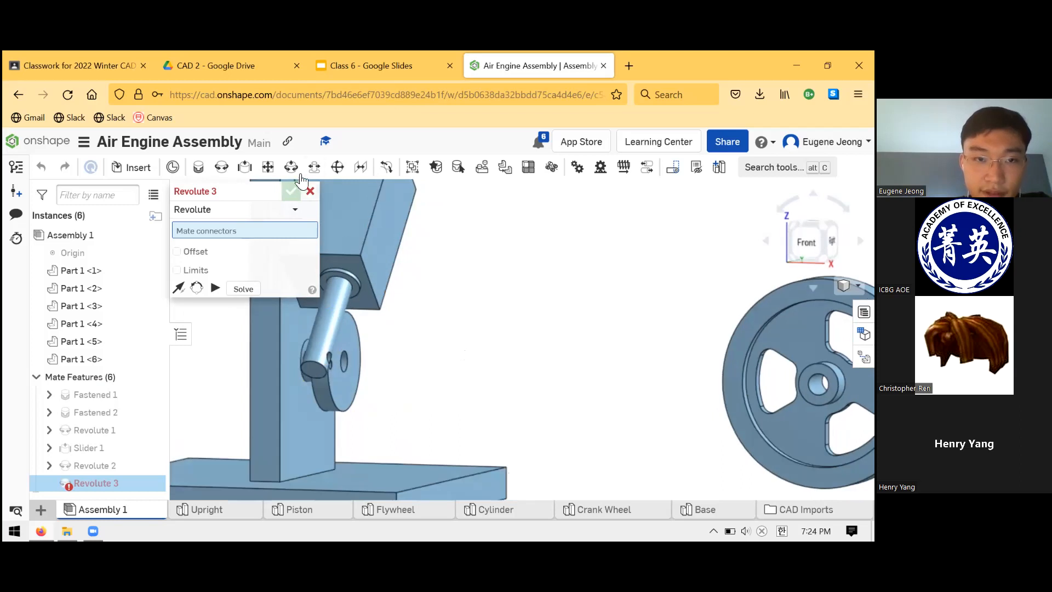
{"action": "left_click", "coordinate": [310, 191]}
- Inspect how the Crank Wheel's hub sits against the Upright and check the hub's diameter
{"action": "right_click_drag", "start_coordinate": [439, 380], "coordinate": [453, 400]}
{"action": "left_click", "coordinate": [316, 353]}
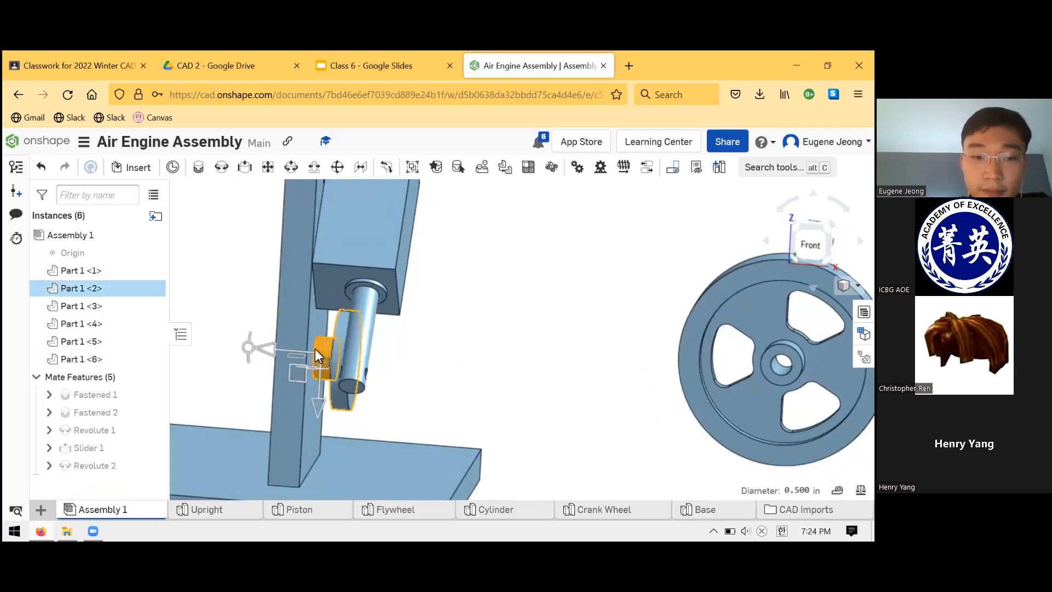
{"action": "left_click", "coordinate": [322, 343]}
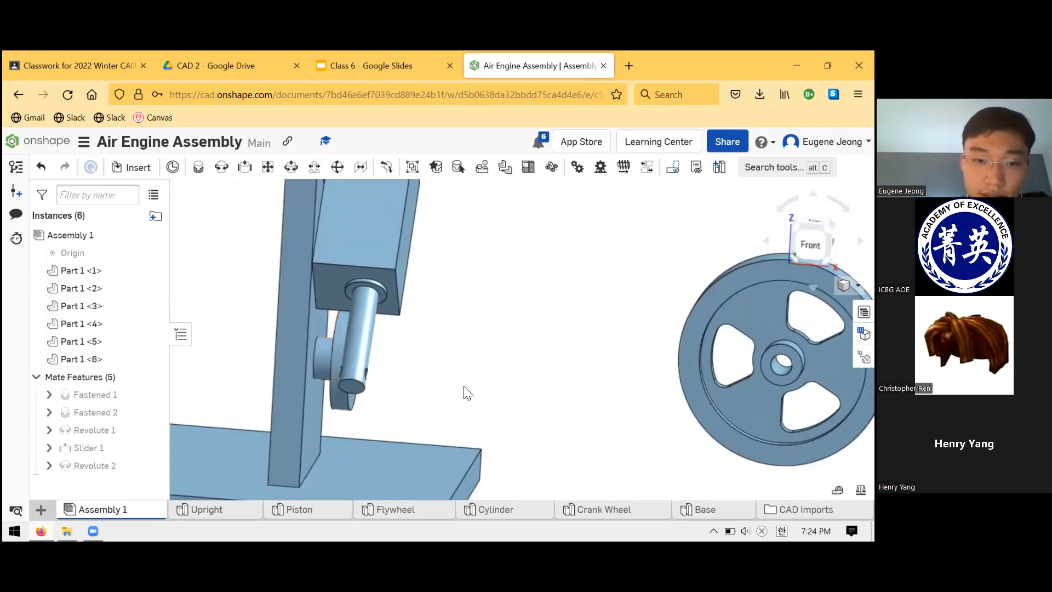
{"action": "right_click_drag", "start_coordinate": [463, 393], "coordinate": [423, 392]}
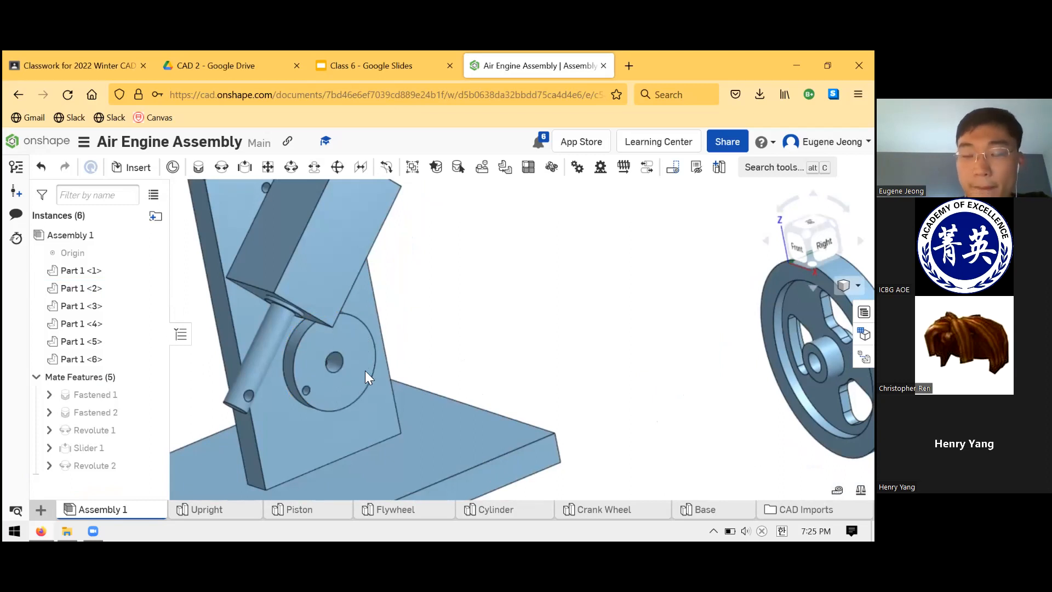
- Examine the Crank Wheel's off-centre hole and the hole at the Piston rod's end from several angles
{"action": "scroll", "coordinate": [534, 293], "scroll_direction": "down", "scroll_amount": 2}
{"action": "scroll", "coordinate": [383, 340], "scroll_direction": "up", "scroll_amount": 1}
{"action": "right_click_drag", "start_coordinate": [381, 353], "coordinate": [341, 328]}
{"action": "left_click_drag", "start_coordinate": [341, 328], "coordinate": [401, 283]}
{"action": "right_click_drag", "start_coordinate": [401, 283], "coordinate": [413, 348]}
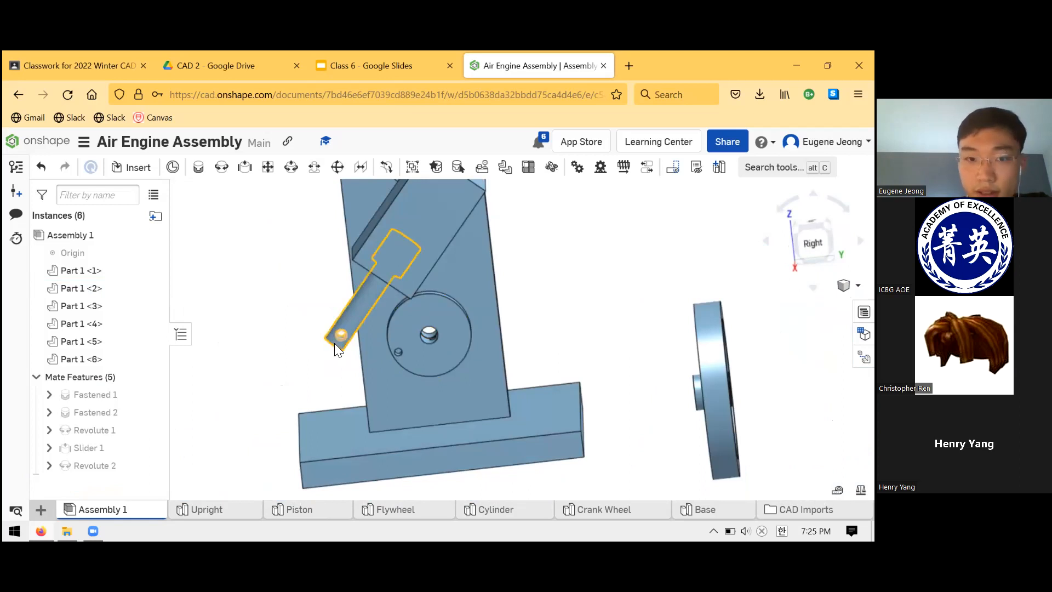
{"action": "scroll", "coordinate": [401, 350], "scroll_direction": "down", "scroll_amount": 3}
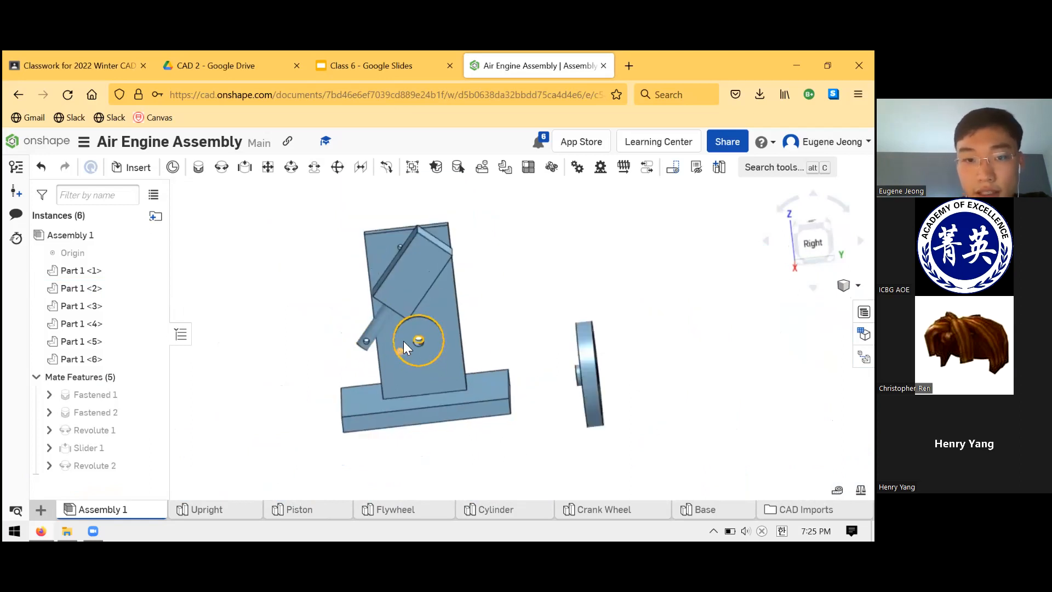
{"action": "scroll", "coordinate": [408, 349], "scroll_direction": "up", "scroll_amount": 5}
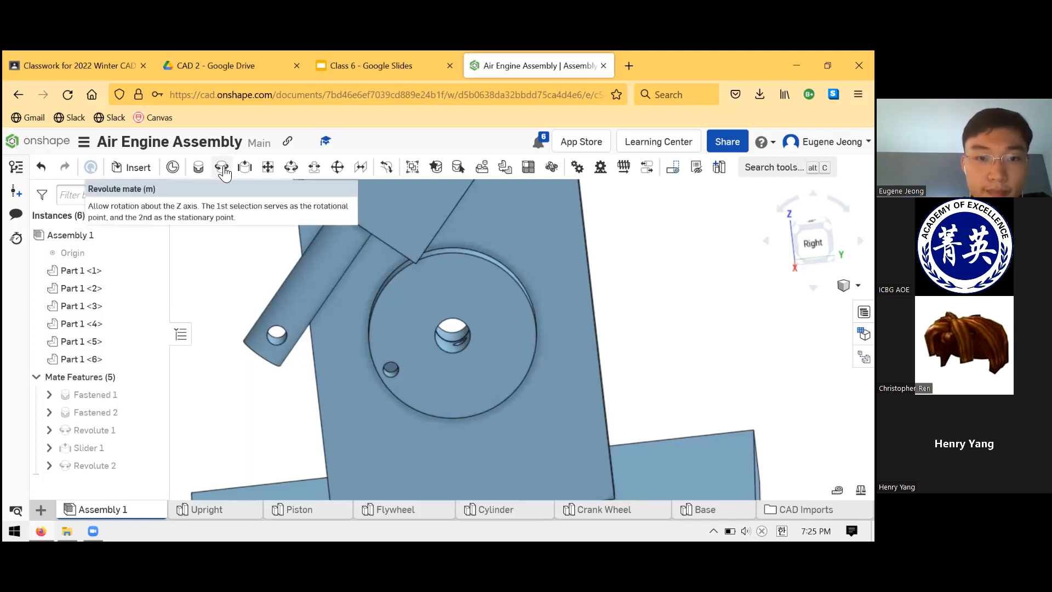
{"action": "right_click_drag", "start_coordinate": [374, 363], "coordinate": [425, 335]}
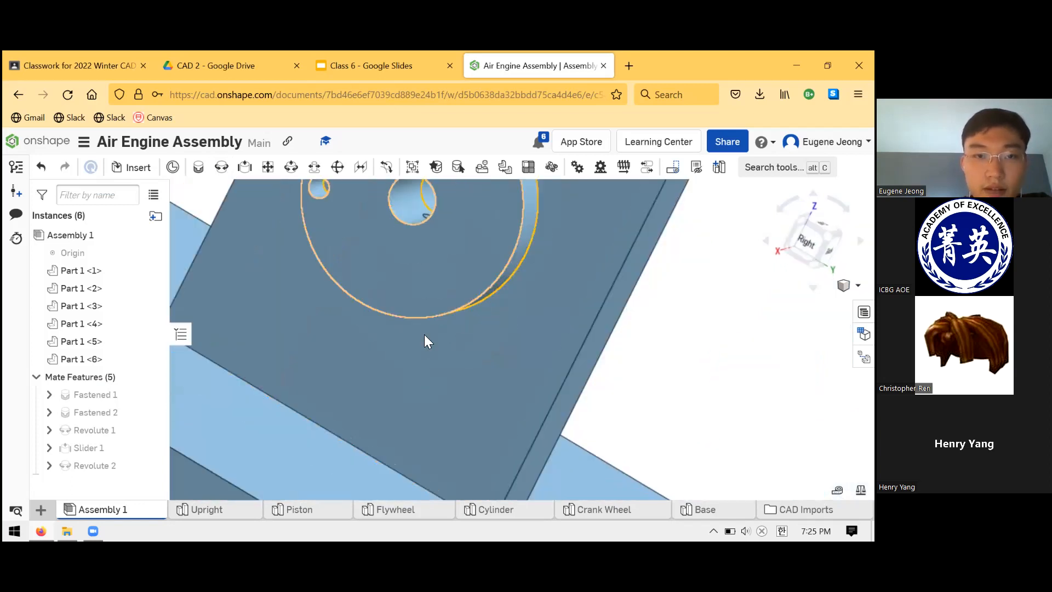
- Examine the clearance between the Crank Wheel's face and the Piston rod from the front, and how their holes line up
{"action": "scroll", "coordinate": [426, 233], "scroll_direction": "down", "scroll_amount": 5}
{"action": "scroll", "coordinate": [436, 293], "scroll_direction": "down", "scroll_amount": 2}
{"action": "scroll", "coordinate": [424, 210], "scroll_direction": "up", "scroll_amount": 3}
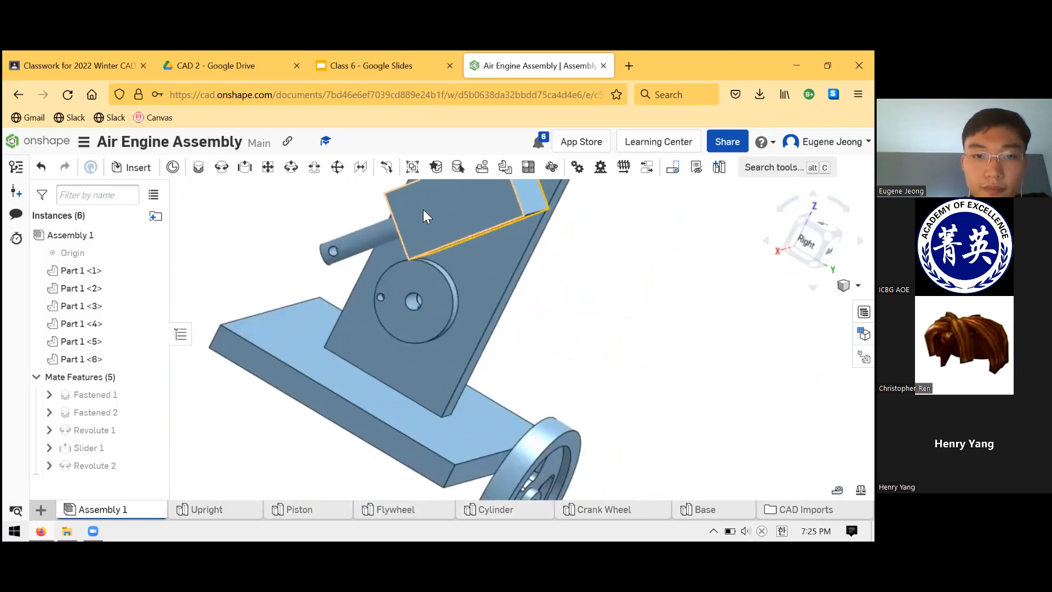
{"action": "scroll", "coordinate": [424, 246], "scroll_direction": "up", "scroll_amount": 5}
{"action": "right_click_drag", "start_coordinate": [412, 355], "coordinate": [478, 390]}
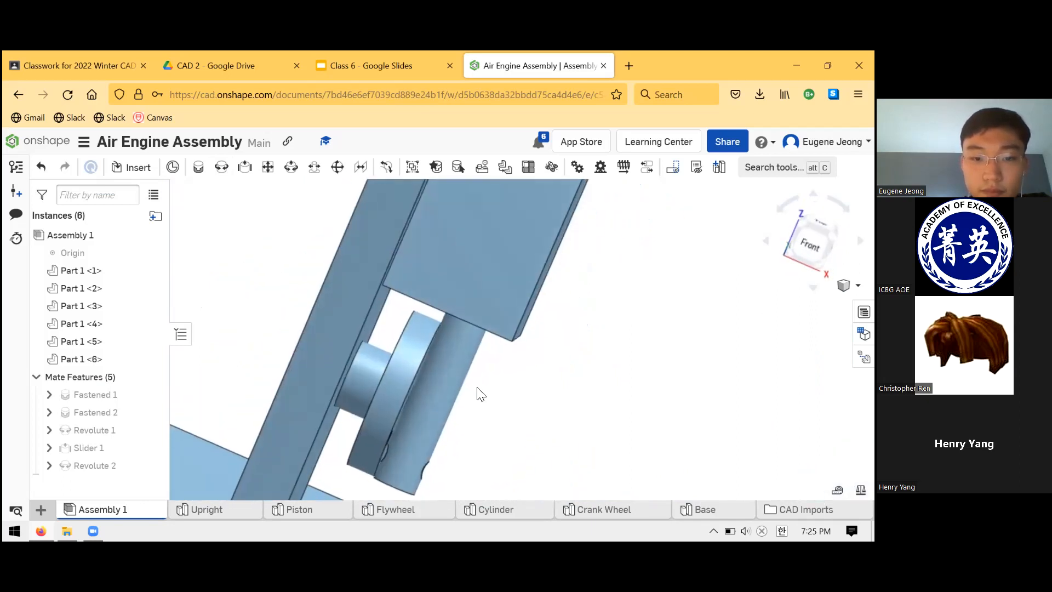
{"action": "scroll", "coordinate": [432, 435], "scroll_direction": "up", "scroll_amount": 3}
{"action": "right_click_drag", "start_coordinate": [447, 428], "coordinate": [445, 426]}
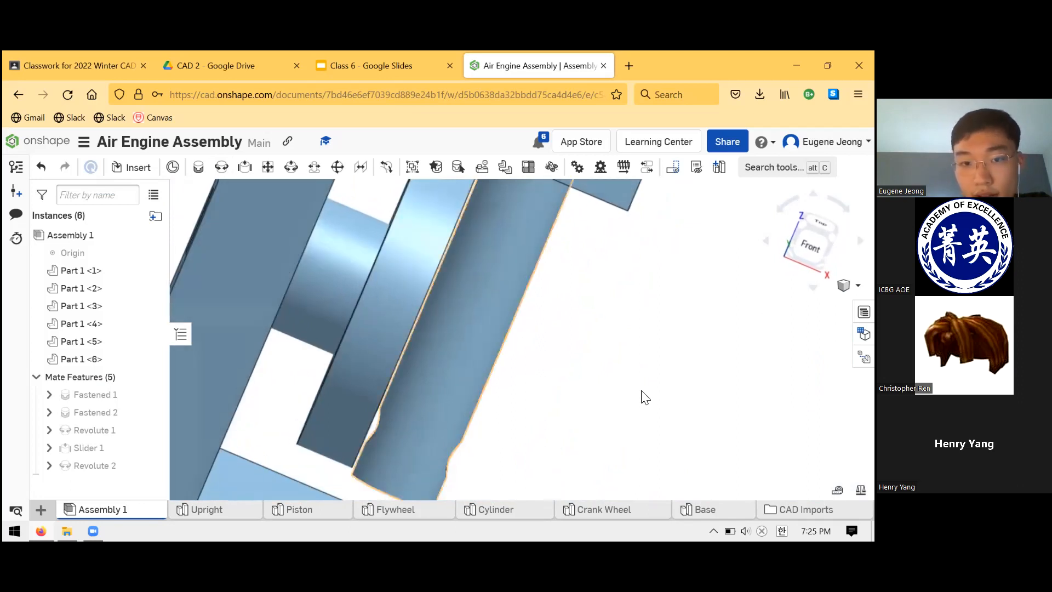
{"action": "key", "text": "shift+1"}
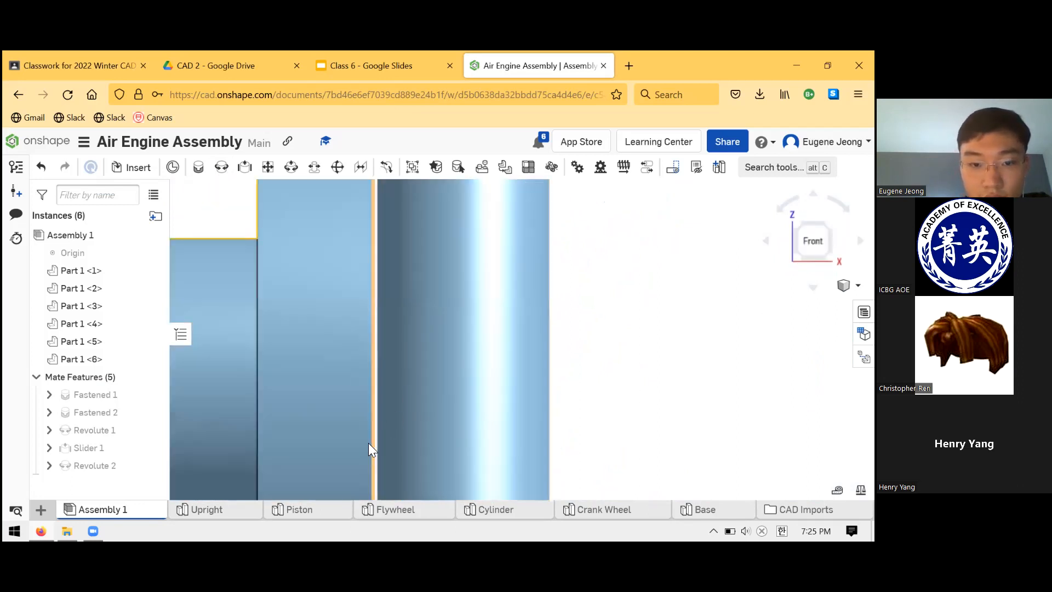
{"action": "scroll", "coordinate": [375, 437], "scroll_direction": "down", "scroll_amount": 6}
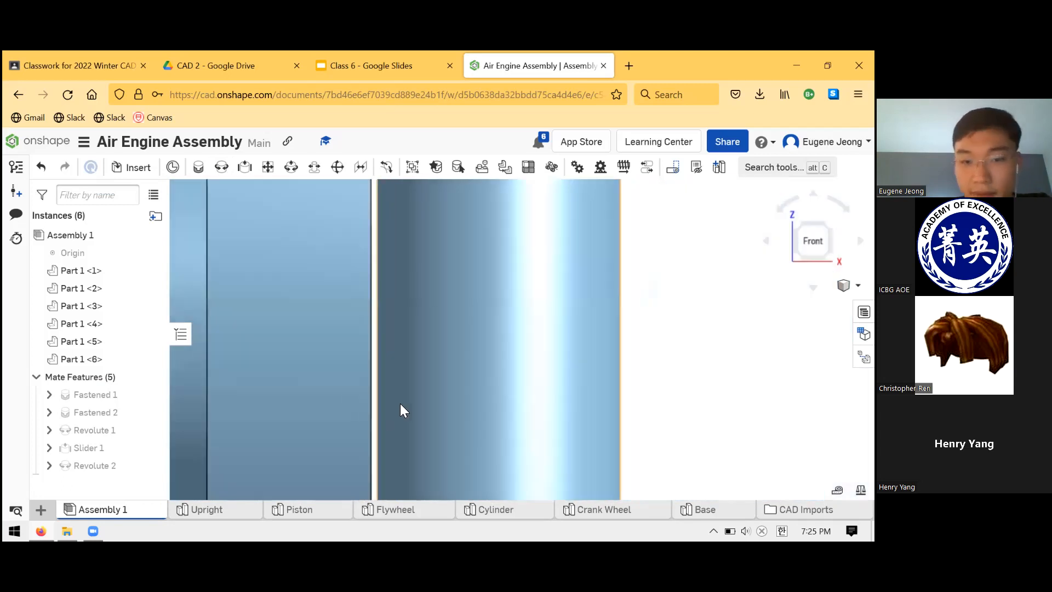
{"action": "scroll", "coordinate": [418, 458], "scroll_direction": "up", "scroll_amount": 6}
{"action": "right_click_drag", "start_coordinate": [417, 446], "coordinate": [361, 416]}
{"action": "mouse_move", "coordinate": [345, 405]}
{"action": "left_mouse_down"}
{"action": "mouse_move", "coordinate": [323, 392]}
{"action": "mouse_move", "coordinate": [333, 403]}
{"action": "left_mouse_up"}
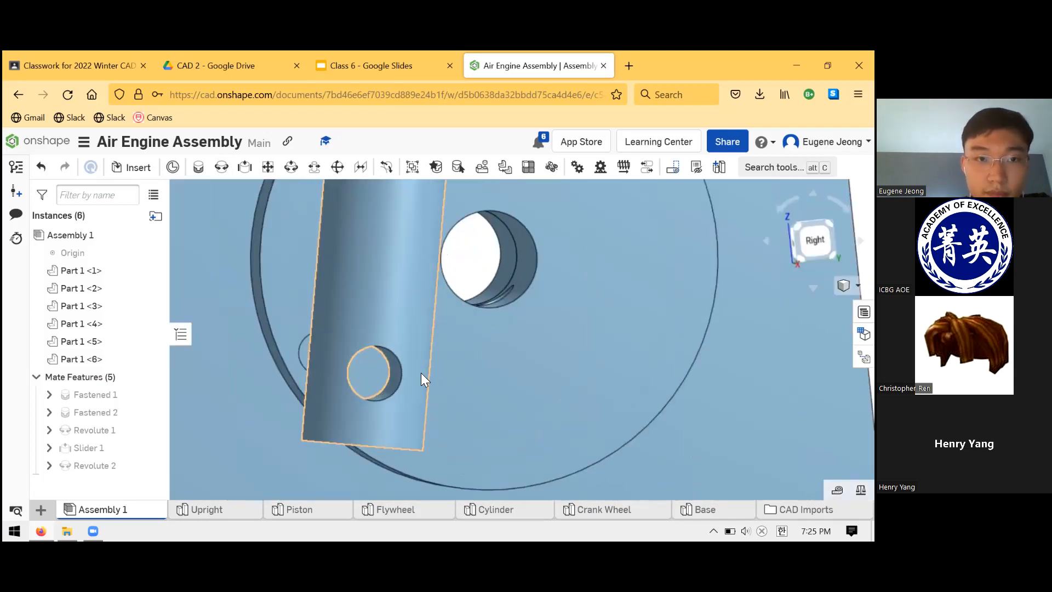
{"action": "scroll", "coordinate": [423, 370], "scroll_direction": "down", "scroll_amount": 5}
{"action": "right_click_drag", "start_coordinate": [272, 375], "coordinate": [503, 411]}
{"action": "scroll", "coordinate": [476, 362], "scroll_direction": "up", "scroll_amount": 4}
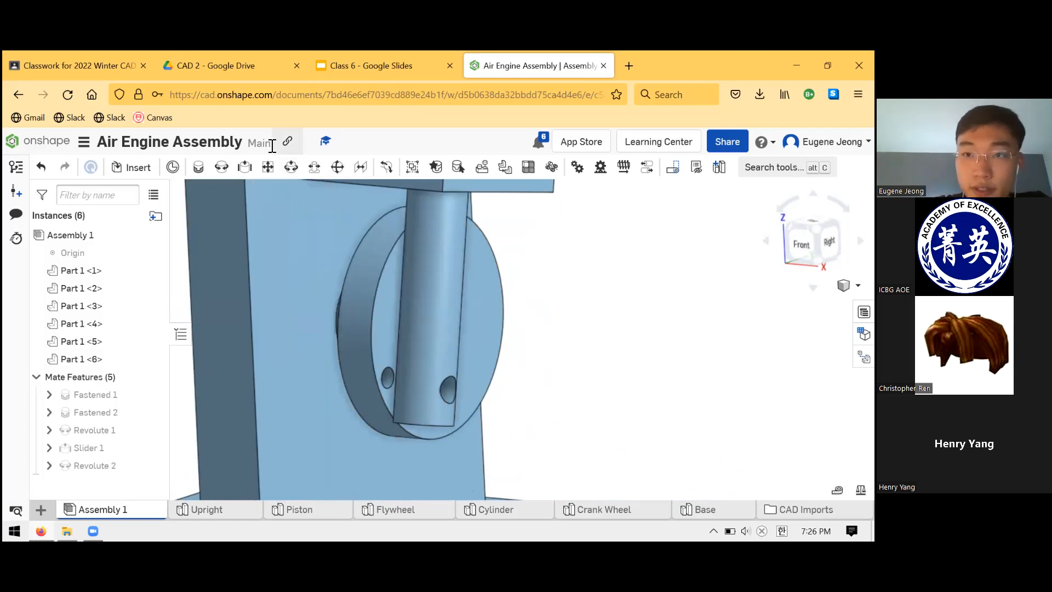
- Create a Cylindrical mate between the Crank Wheel's off-centre hole and the hole at the Piston rod's end, solve it and accept it
{"action": "left_click", "coordinate": [292, 169]}
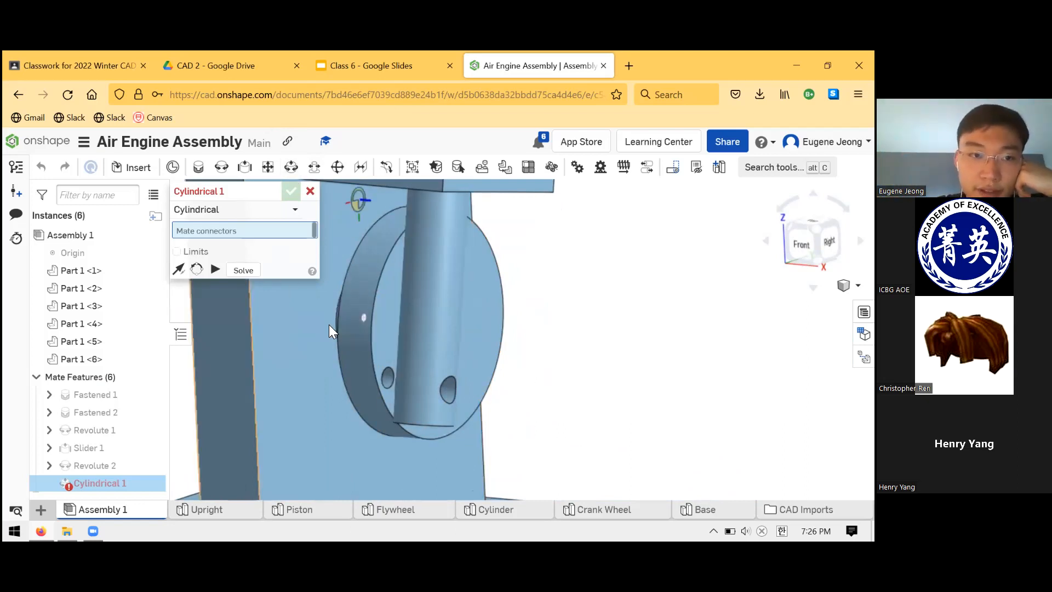
{"action": "left_click", "coordinate": [387, 371]}
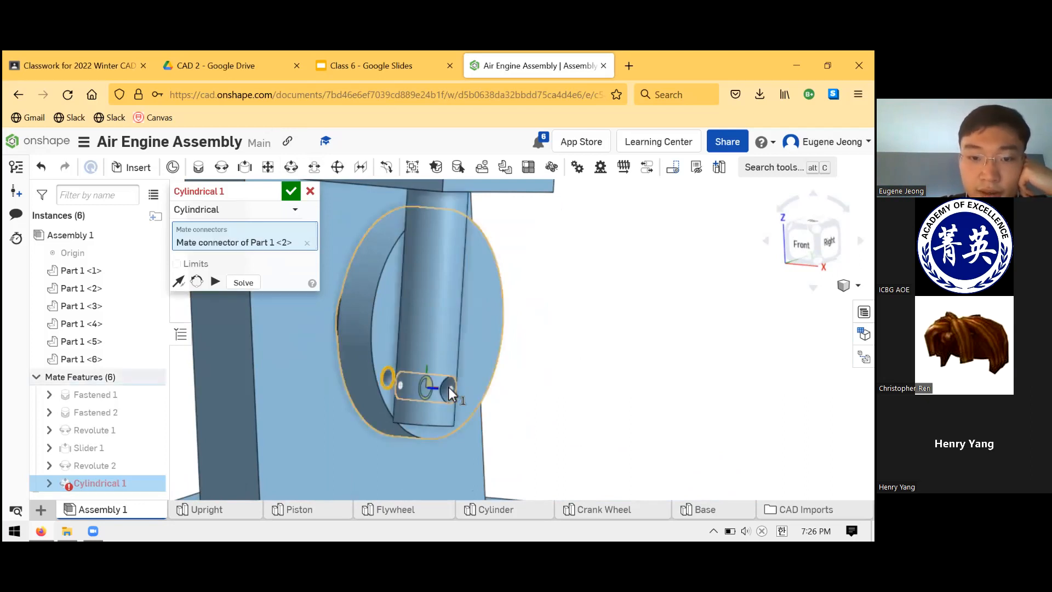
{"action": "left_click", "coordinate": [448, 387]}
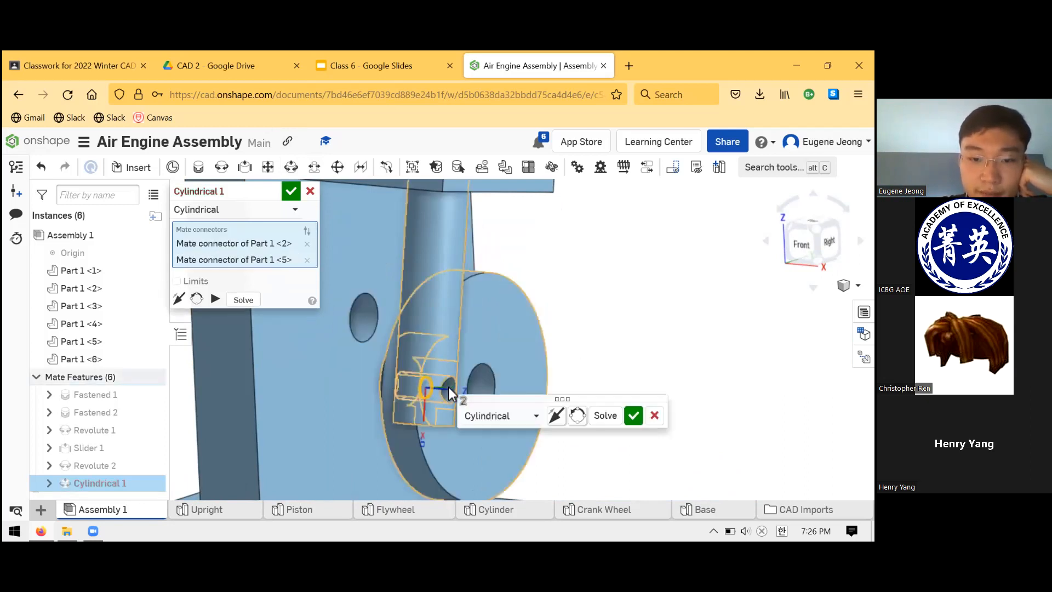
{"action": "scroll", "coordinate": [406, 355], "scroll_direction": "down", "scroll_amount": 3}
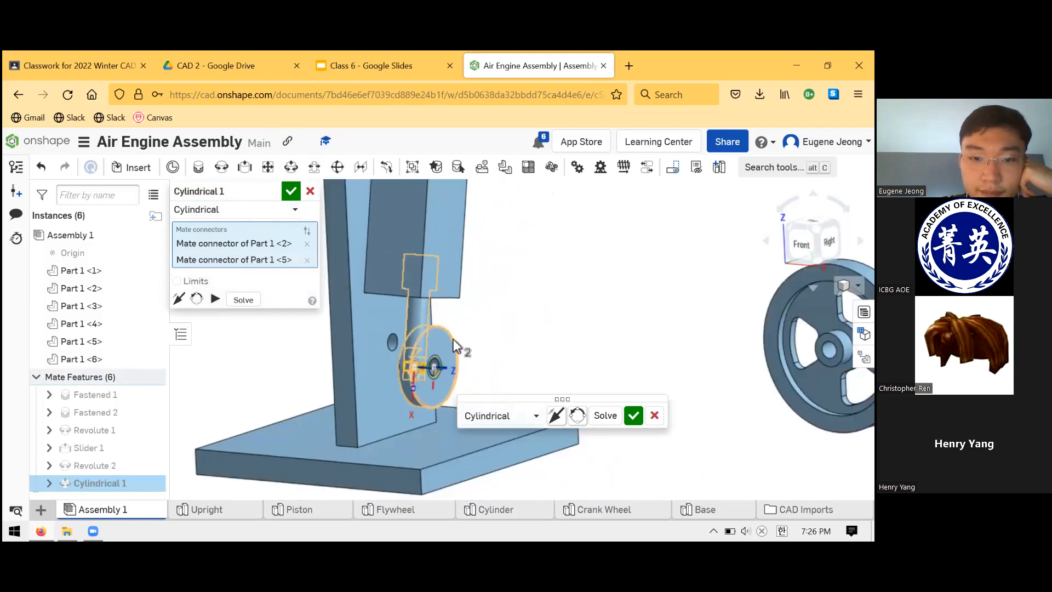
{"action": "scroll", "coordinate": [449, 336], "scroll_direction": "up", "scroll_amount": 2}
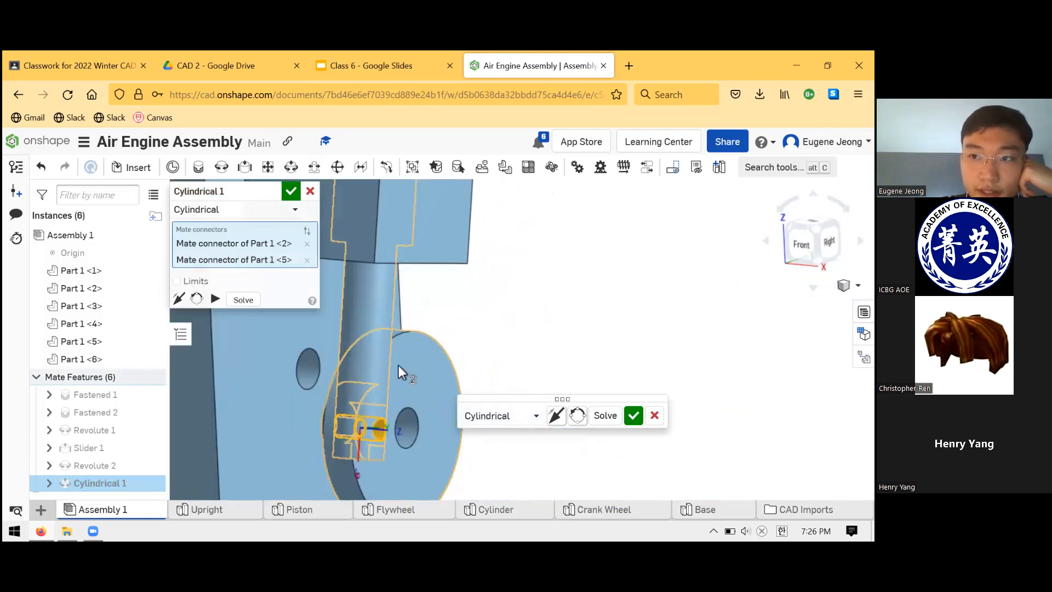
{"action": "right_click_drag", "start_coordinate": [460, 323], "coordinate": [521, 345]}
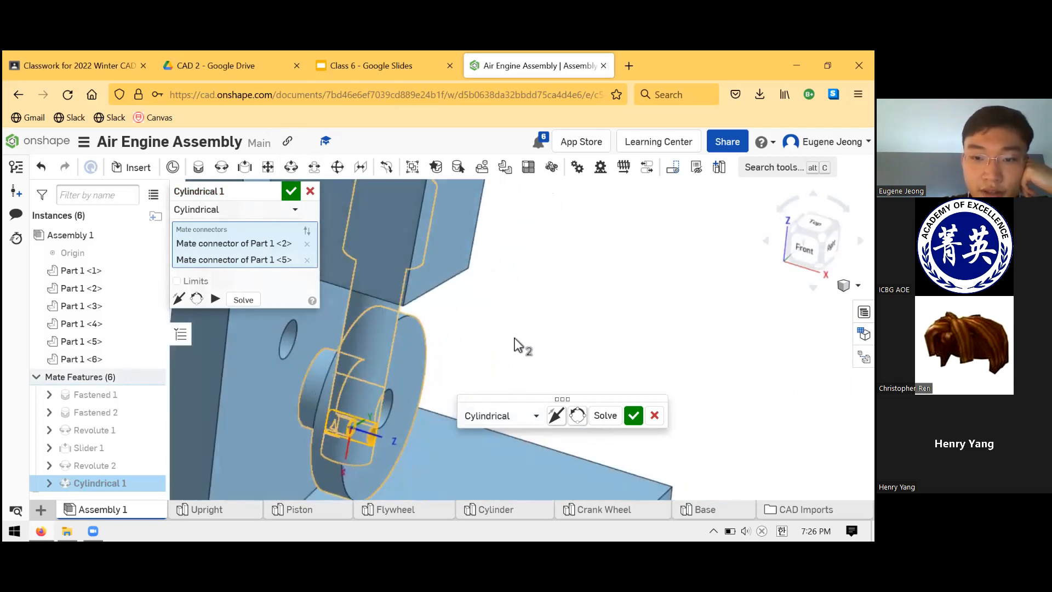
{"action": "left_click", "coordinate": [605, 417]}
{"action": "right_click_drag", "start_coordinate": [564, 312], "coordinate": [541, 312]}
{"action": "left_click", "coordinate": [632, 414]}
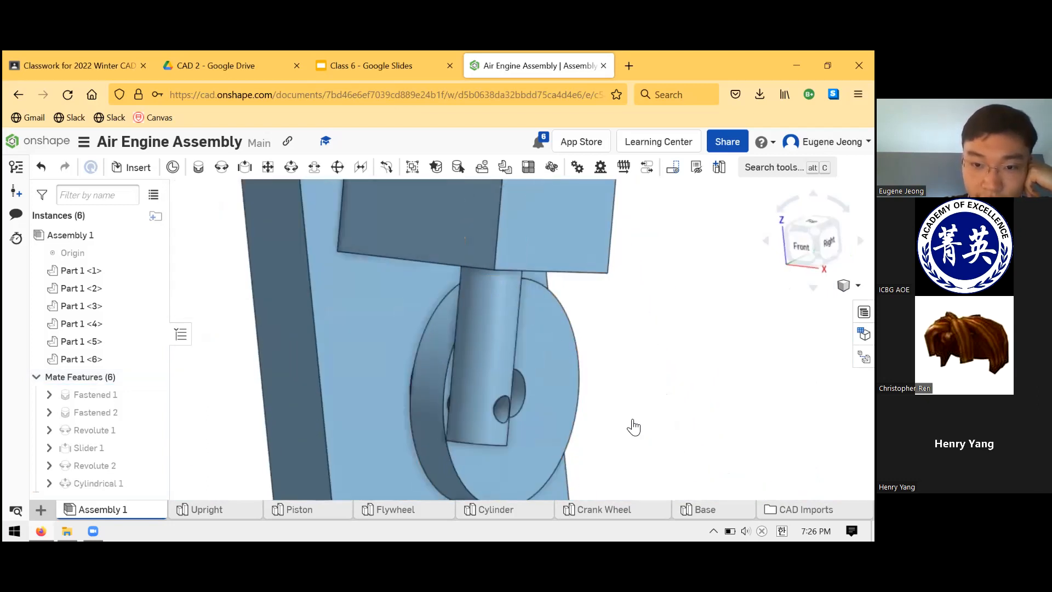
{"action": "key", "text": "c"}
{"action": "left_click", "coordinate": [310, 191]}
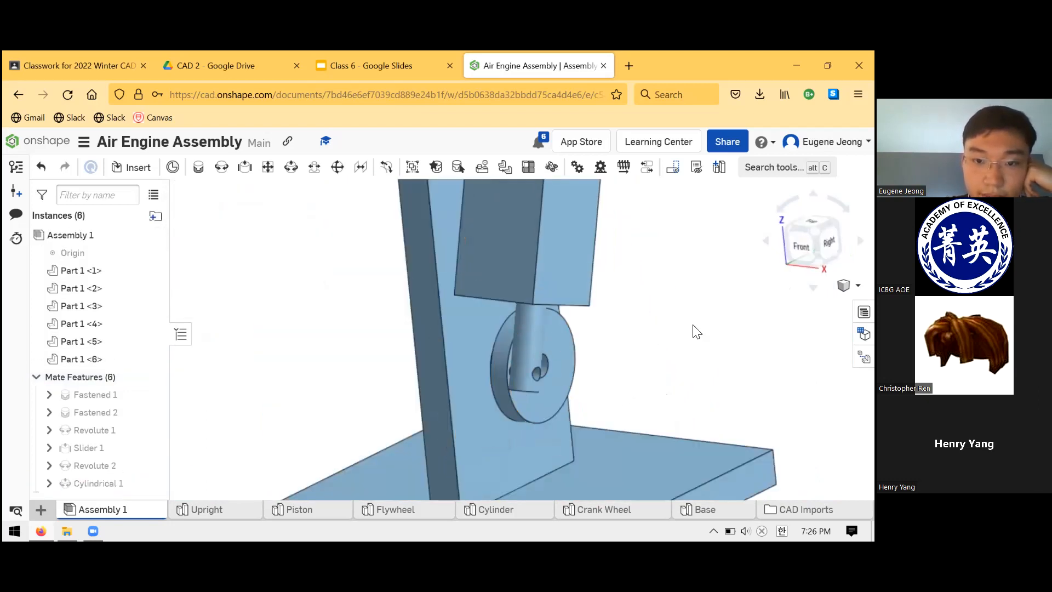
- Turn the Crank Wheel and check from several angles how the Piston and Cylinder follow its motion
{"action": "scroll", "coordinate": [575, 290], "scroll_direction": "up", "scroll_amount": 2}
{"action": "scroll", "coordinate": [574, 291], "scroll_direction": "down", "scroll_amount": 5}
{"action": "scroll", "coordinate": [630, 326], "scroll_direction": "up", "scroll_amount": 3}
{"action": "mouse_move", "coordinate": [535, 320]}
{"action": "left_mouse_down"}
{"action": "mouse_move", "coordinate": [554, 366]}
{"action": "mouse_move", "coordinate": [547, 400]}
{"action": "mouse_move", "coordinate": [510, 413]}
{"action": "mouse_move", "coordinate": [470, 415]}
{"action": "mouse_move", "coordinate": [427, 359]}
{"action": "mouse_move", "coordinate": [472, 325]}
{"action": "mouse_move", "coordinate": [550, 322]}
{"action": "mouse_move", "coordinate": [585, 366]}
{"action": "mouse_move", "coordinate": [517, 426]}
{"action": "mouse_move", "coordinate": [409, 392]}
{"action": "mouse_move", "coordinate": [418, 329]}
{"action": "mouse_move", "coordinate": [526, 316]}
{"action": "mouse_move", "coordinate": [570, 336]}
{"action": "mouse_move", "coordinate": [591, 373]}
{"action": "mouse_move", "coordinate": [564, 411]}
{"action": "mouse_move", "coordinate": [446, 387]}
{"action": "mouse_move", "coordinate": [427, 336]}
{"action": "mouse_move", "coordinate": [490, 291]}
{"action": "mouse_move", "coordinate": [577, 289]}
{"action": "mouse_move", "coordinate": [632, 352]}
{"action": "mouse_move", "coordinate": [615, 400]}
{"action": "mouse_move", "coordinate": [511, 413]}
{"action": "mouse_move", "coordinate": [430, 378]}
{"action": "mouse_move", "coordinate": [457, 313]}
{"action": "mouse_move", "coordinate": [528, 285]}
{"action": "mouse_move", "coordinate": [610, 300]}
{"action": "mouse_move", "coordinate": [635, 382]}
{"action": "mouse_move", "coordinate": [564, 419]}
{"action": "mouse_move", "coordinate": [485, 395]}
{"action": "mouse_move", "coordinate": [484, 338]}
{"action": "mouse_move", "coordinate": [522, 312]}
{"action": "left_mouse_up"}
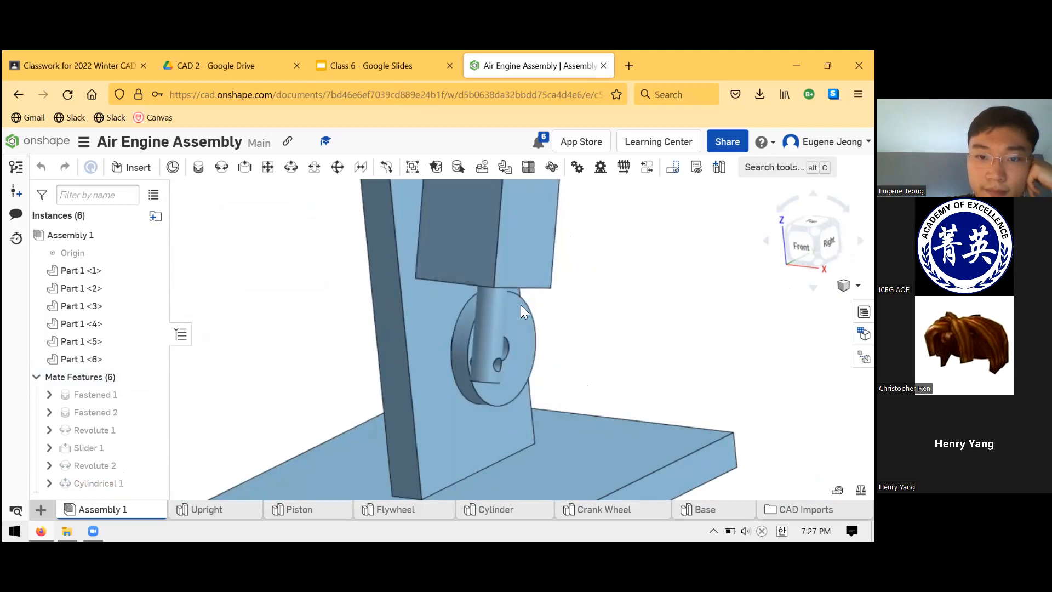
{"action": "mouse_move", "coordinate": [591, 311]}
{"action": "left_mouse_down"}
{"action": "mouse_move", "coordinate": [615, 395]}
{"action": "mouse_move", "coordinate": [500, 415]}
{"action": "mouse_move", "coordinate": [422, 355]}
{"action": "mouse_move", "coordinate": [445, 312]}
{"action": "mouse_move", "coordinate": [528, 296]}
{"action": "mouse_move", "coordinate": [558, 319]}
{"action": "left_mouse_up"}
{"action": "scroll", "coordinate": [570, 331], "scroll_direction": "down", "scroll_amount": 5}
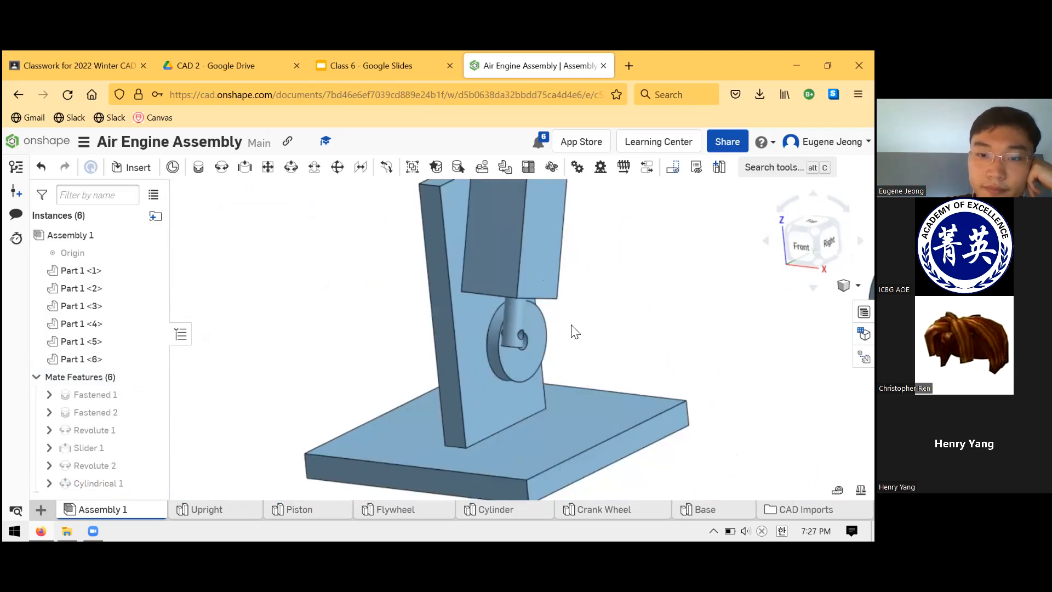
{"action": "right_click_drag", "start_coordinate": [612, 301], "coordinate": [644, 300]}
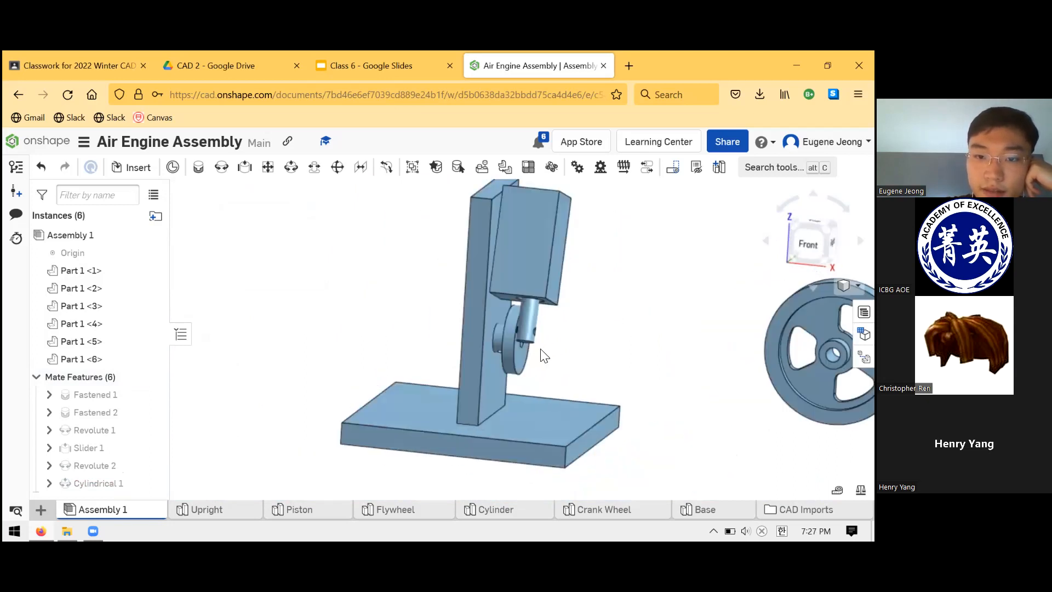
{"action": "scroll", "coordinate": [569, 364], "scroll_direction": "up", "scroll_amount": 5}
{"action": "right_click_drag", "start_coordinate": [545, 363], "coordinate": [465, 356]}
{"action": "left_click_drag", "start_coordinate": [457, 354], "coordinate": [575, 305]}
{"action": "scroll", "coordinate": [592, 295], "scroll_direction": "down", "scroll_amount": 5}
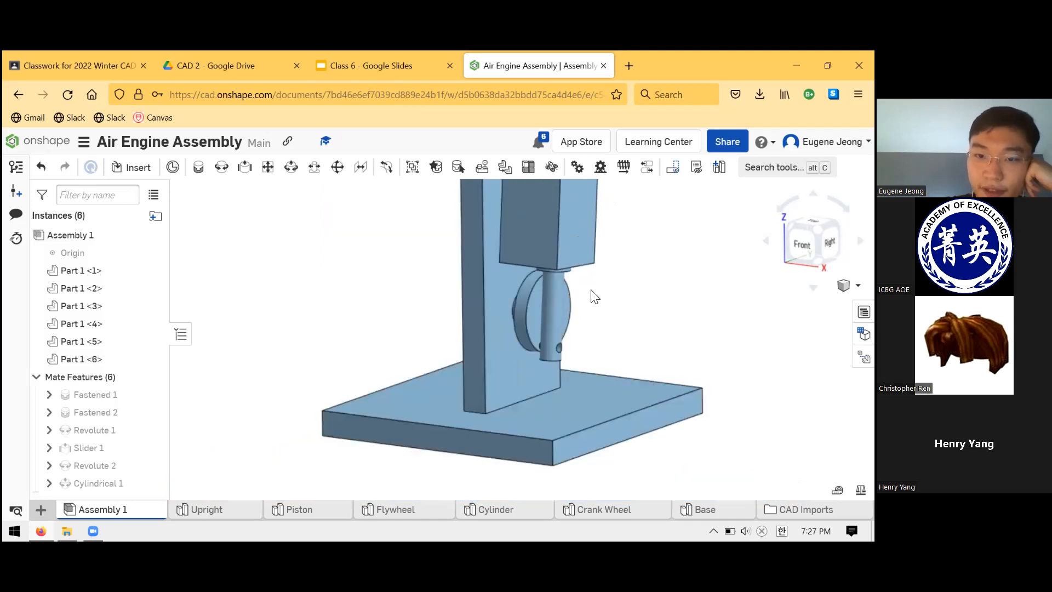
{"action": "scroll", "coordinate": [605, 288], "scroll_direction": "down", "scroll_amount": 2}
{"action": "scroll", "coordinate": [650, 266], "scroll_direction": "up", "scroll_amount": 5}
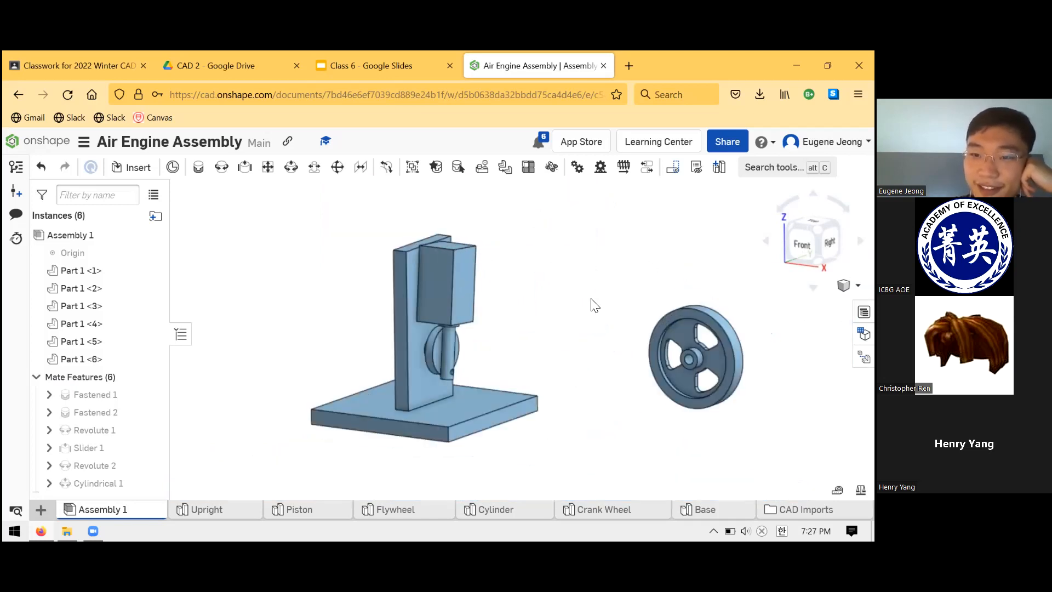
- Create a Revolute mate between the Flywheel's hub hole and the Upright's lower hole, with the hub facing the Upright
{"action": "left_click_drag", "start_coordinate": [648, 333], "coordinate": [266, 277]}
{"action": "right_click_drag", "start_coordinate": [390, 303], "coordinate": [438, 314]}
{"action": "scroll", "coordinate": [406, 337], "scroll_direction": "down", "scroll_amount": 2}
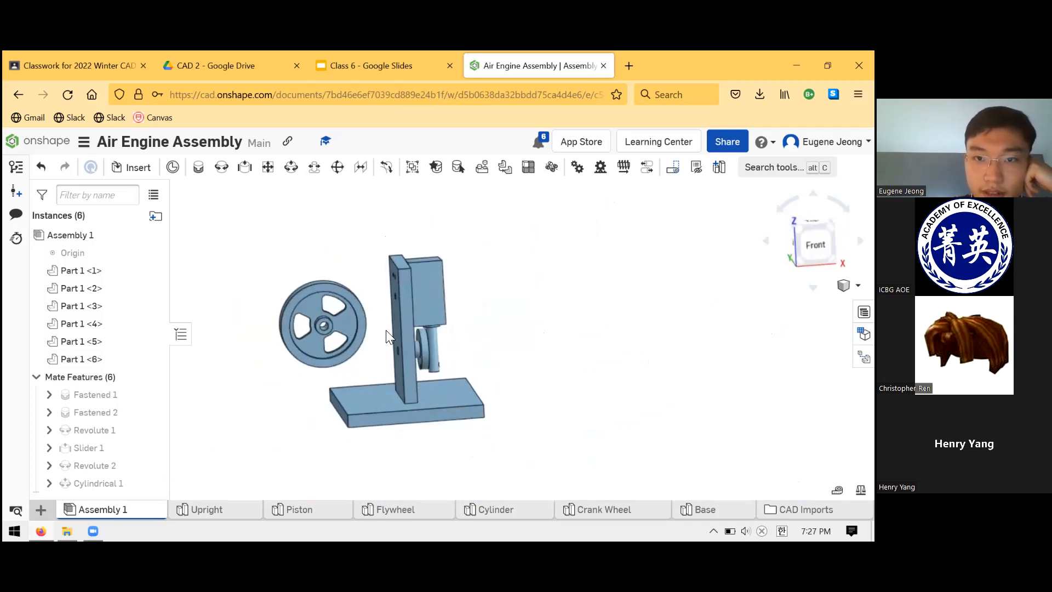
{"action": "scroll", "coordinate": [385, 329], "scroll_direction": "up", "scroll_amount": 5}
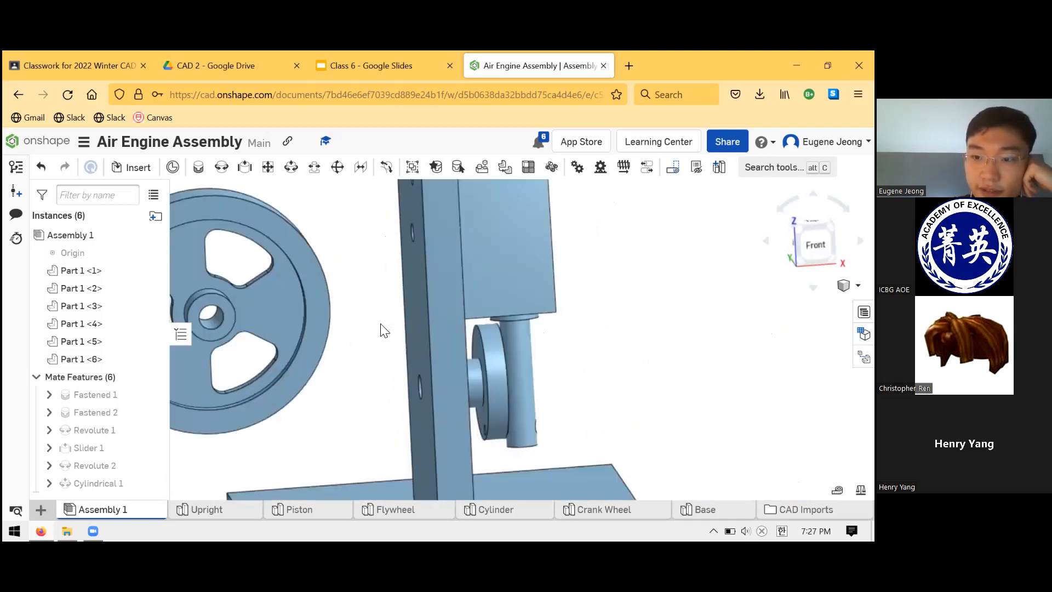
{"action": "left_click", "coordinate": [229, 170]}
{"action": "left_click", "coordinate": [220, 324]}
{"action": "right_click_drag", "start_coordinate": [369, 332], "coordinate": [383, 361]}
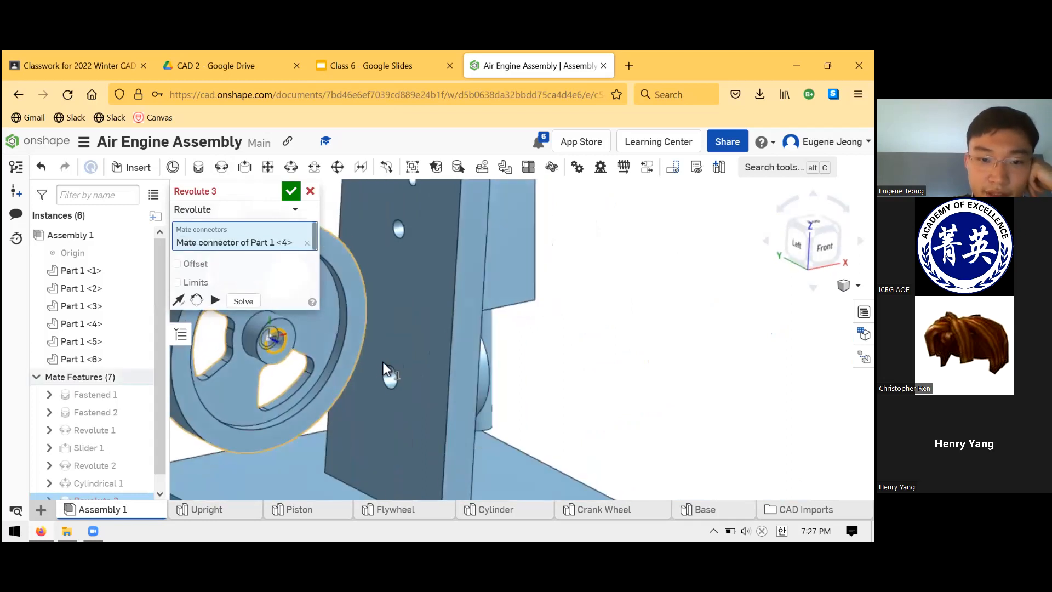
{"action": "left_click", "coordinate": [390, 364]}
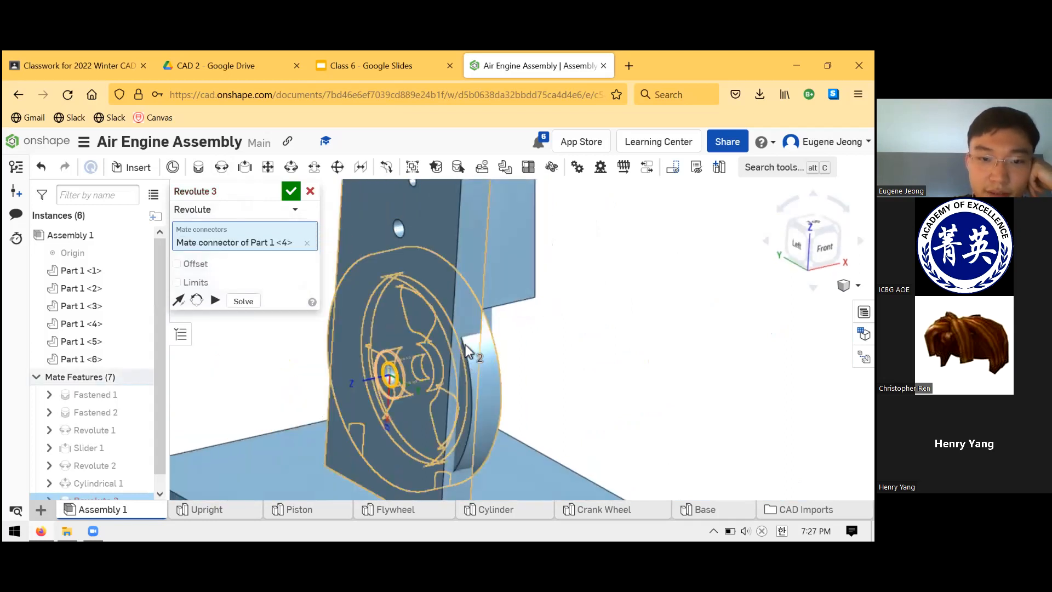
{"action": "left_click", "coordinate": [496, 392]}
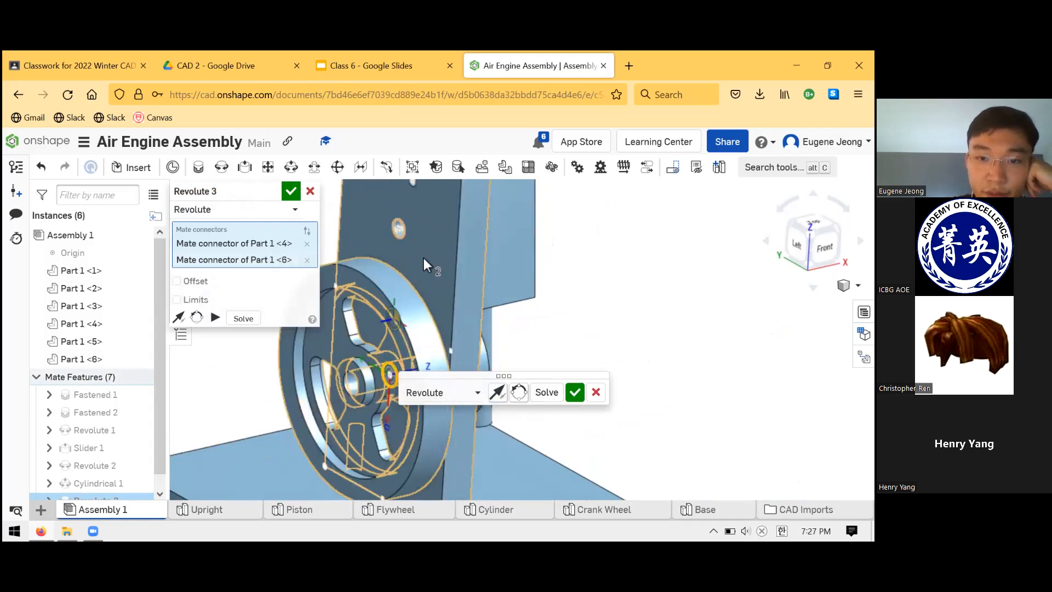
{"action": "left_click", "coordinate": [519, 392]}
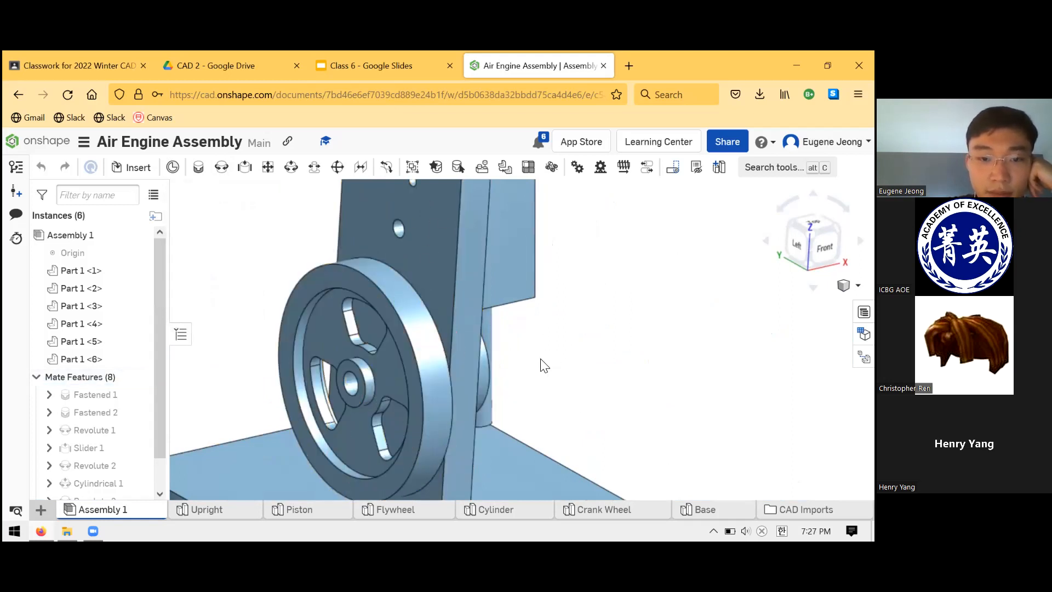
{"action": "left_click", "coordinate": [310, 190]}
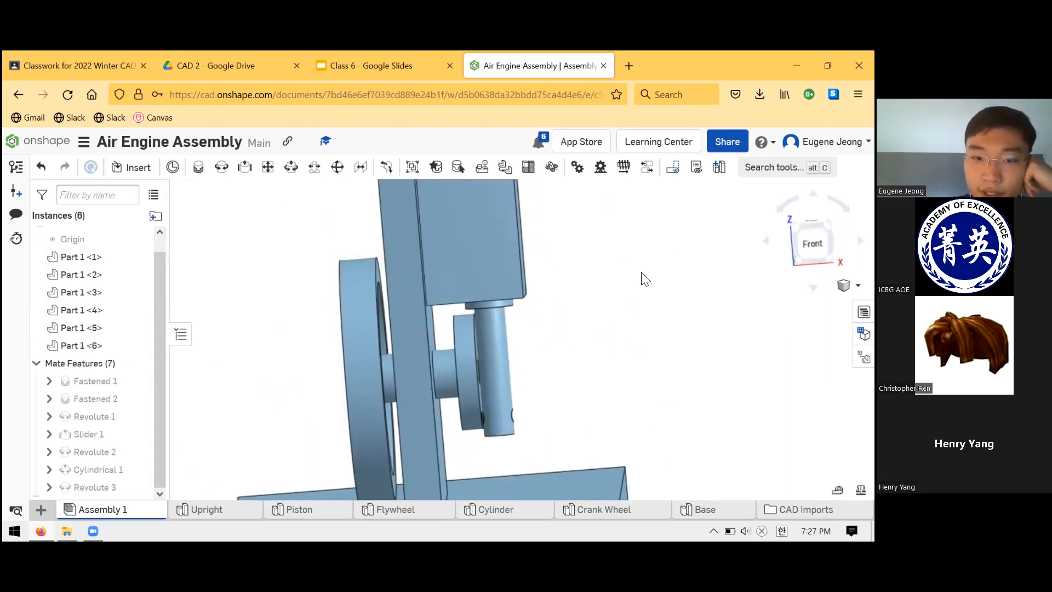
- Try grouping the Flywheel with the Crank Wheel so they turn together, and delete that group
{"action": "right_click_drag", "start_coordinate": [641, 272], "coordinate": [539, 335]}
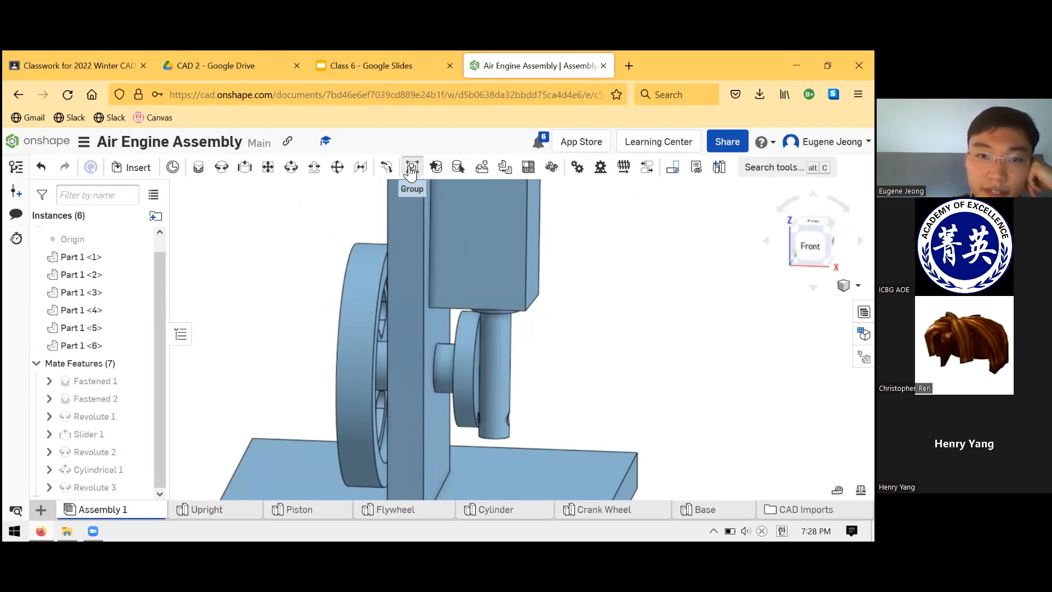
{"action": "left_click", "coordinate": [410, 172]}
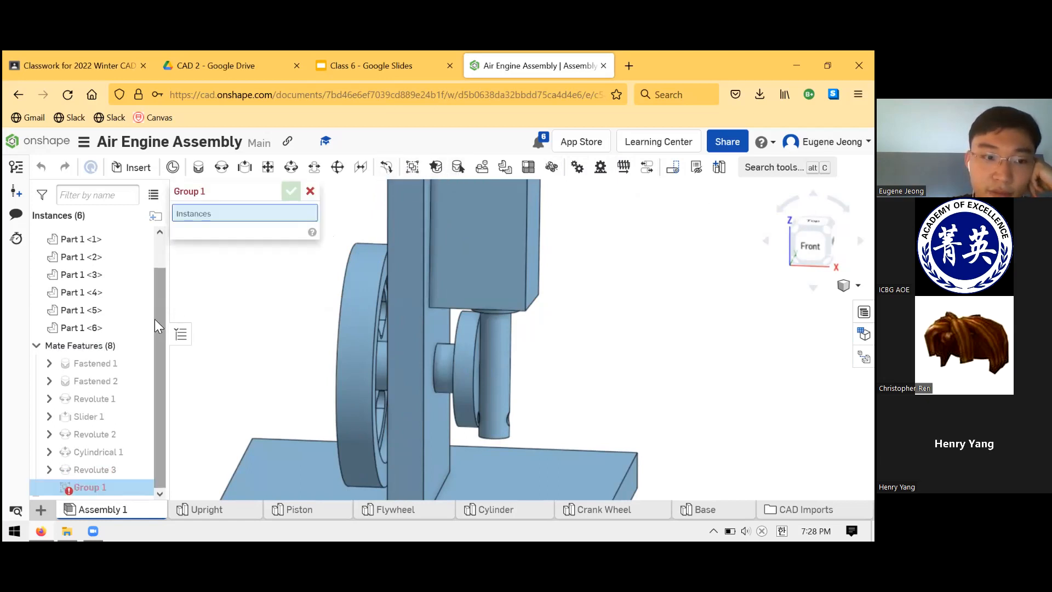
{"action": "left_click", "coordinate": [365, 357]}
{"action": "left_click", "coordinate": [452, 373]}
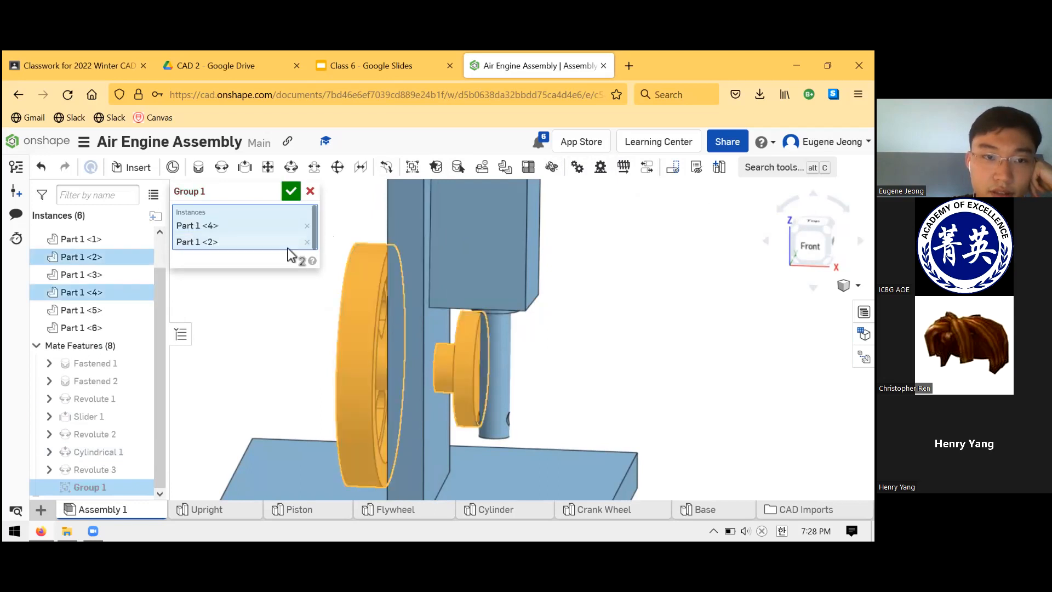
{"action": "left_click", "coordinate": [290, 193]}
{"action": "left_click_drag", "start_coordinate": [350, 362], "coordinate": [382, 439]}
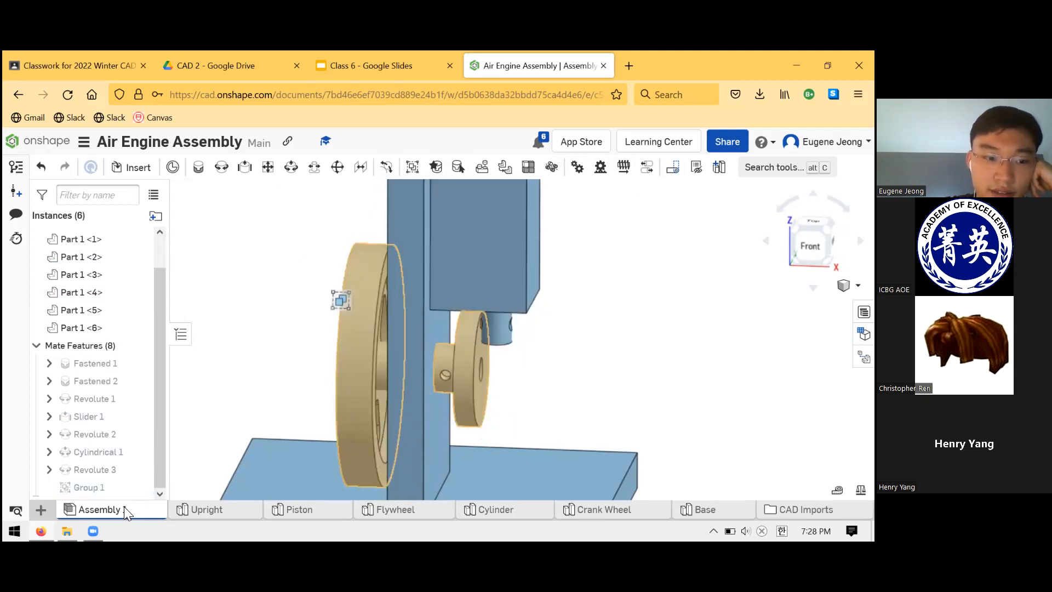
{"action": "left_click", "coordinate": [118, 488]}
{"action": "key", "text": "Delete"}
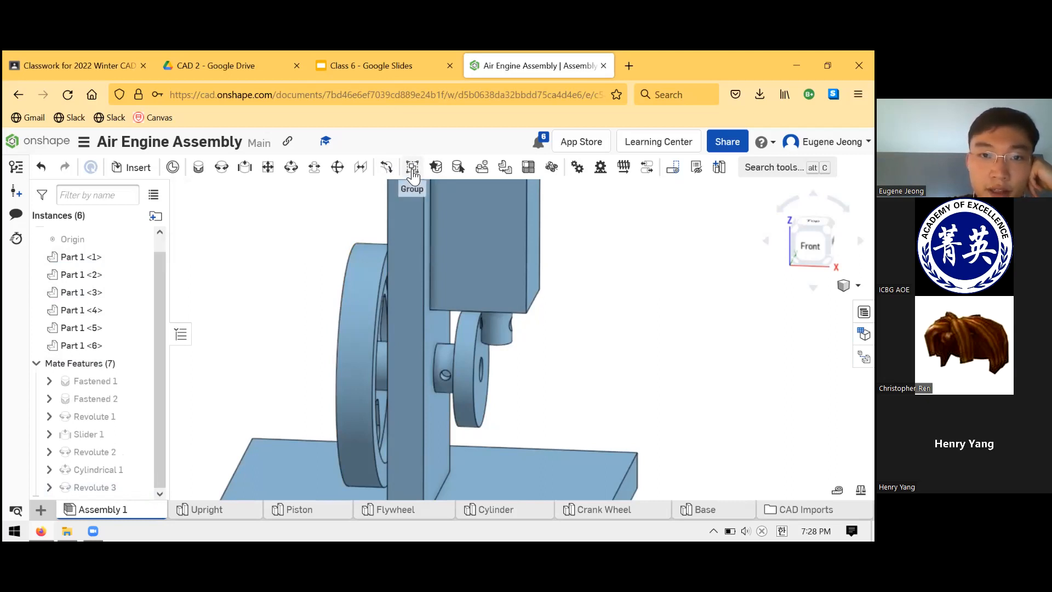
- Group the Flywheel with the Crank Wheel so that both turn together
{"action": "left_click", "coordinate": [412, 168]}
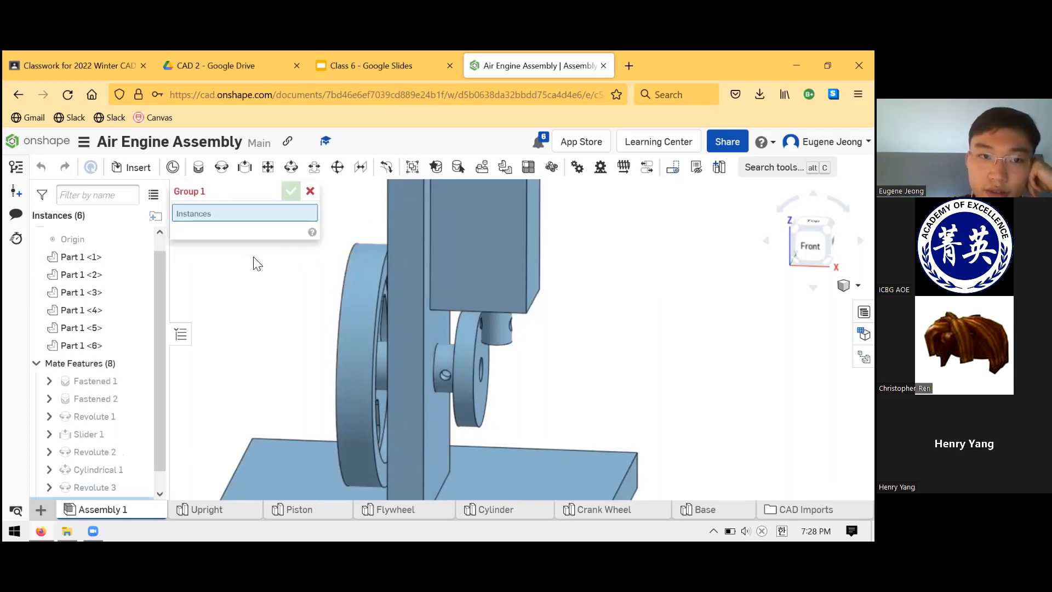
{"action": "scroll", "coordinate": [323, 320], "scroll_direction": "up", "scroll_amount": 2}
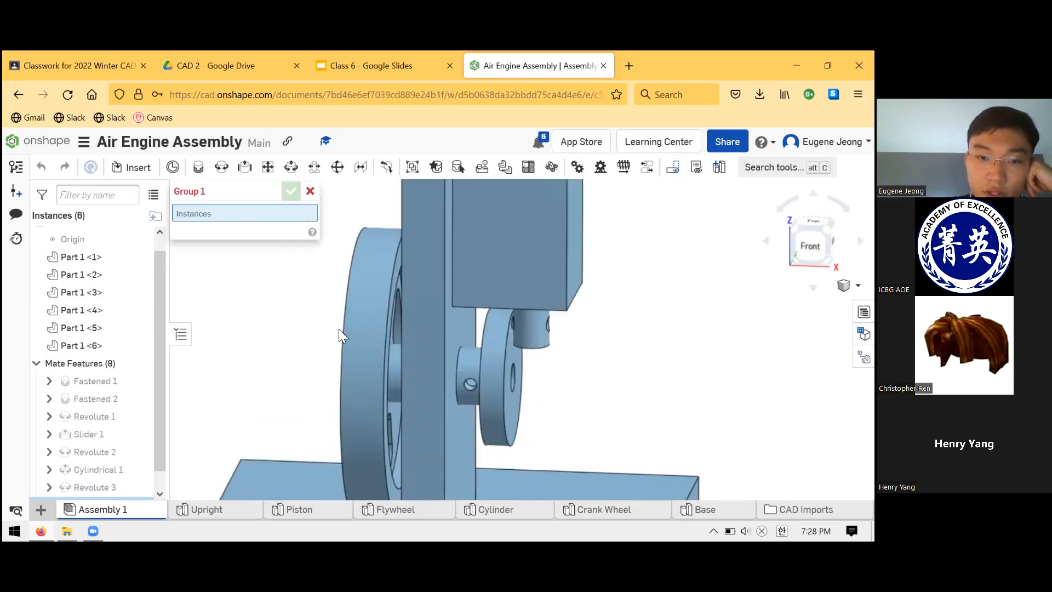
{"action": "left_click", "coordinate": [419, 356]}
{"action": "left_click", "coordinate": [493, 396]}
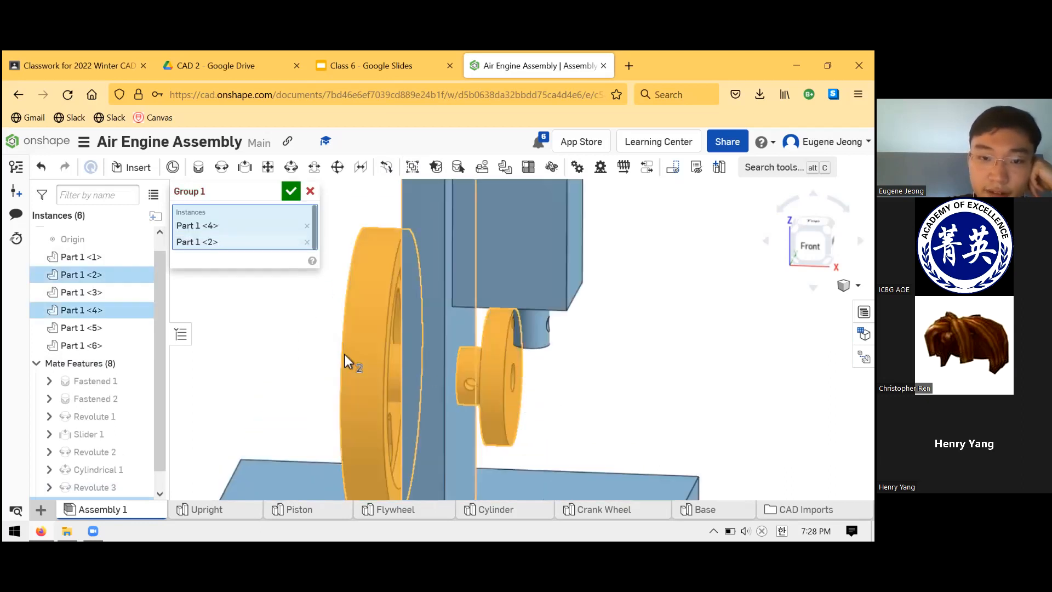
{"action": "left_click", "coordinate": [291, 191]}
- Turn the Flywheel and check from both sides of the Upright how the Crank Wheel, Piston and Cylinder follow
{"action": "scroll", "coordinate": [315, 296], "scroll_direction": "up", "scroll_amount": 2}
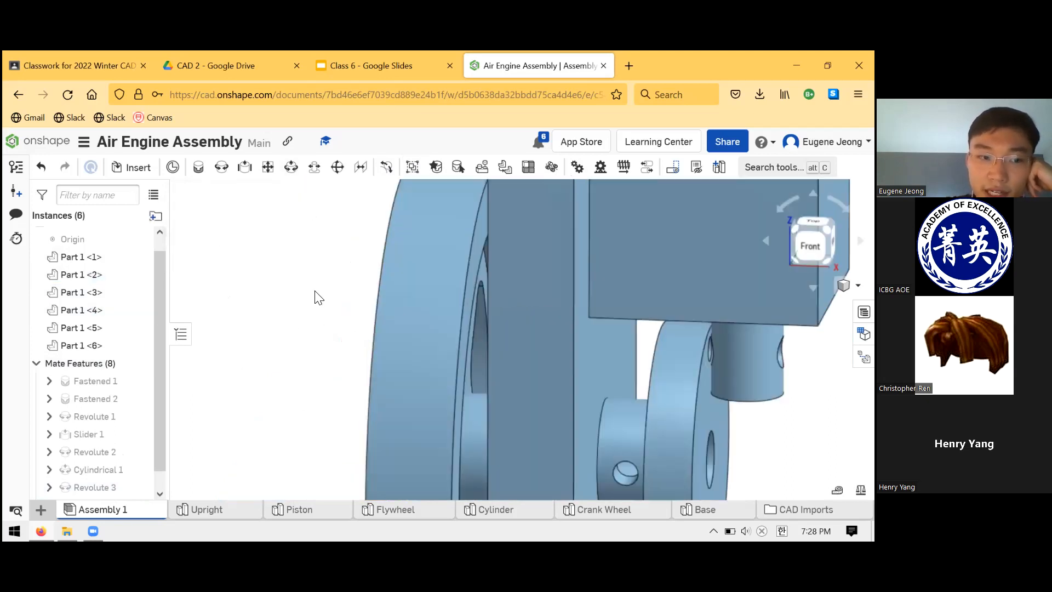
{"action": "scroll", "coordinate": [314, 307], "scroll_direction": "down", "scroll_amount": 4}
{"action": "scroll", "coordinate": [302, 361], "scroll_direction": "up", "scroll_amount": 3}
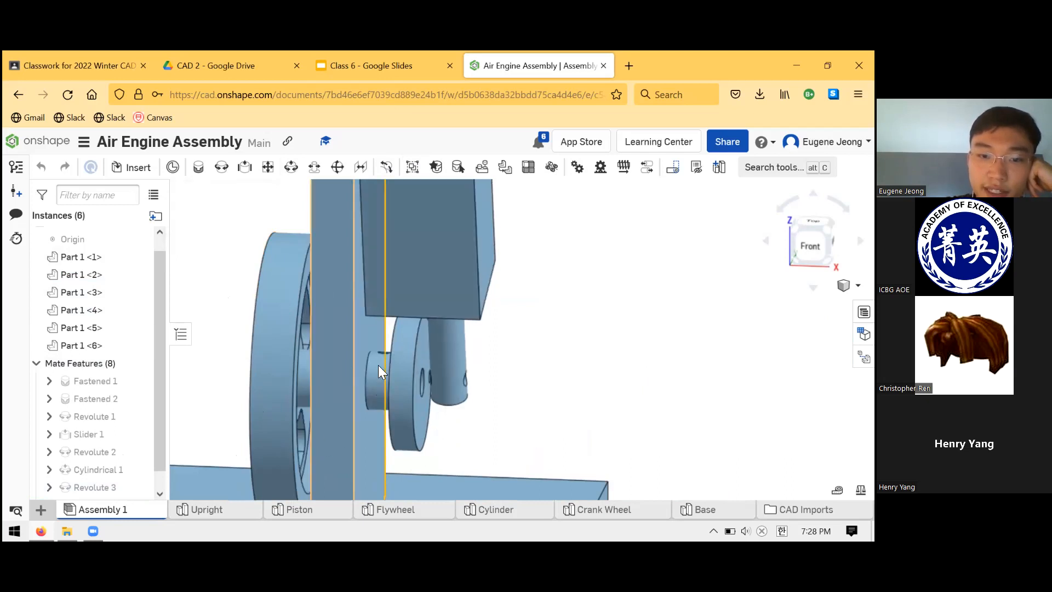
{"action": "scroll", "coordinate": [361, 356], "scroll_direction": "down", "scroll_amount": 3}
{"action": "right_click_drag", "start_coordinate": [353, 357], "coordinate": [322, 340]}
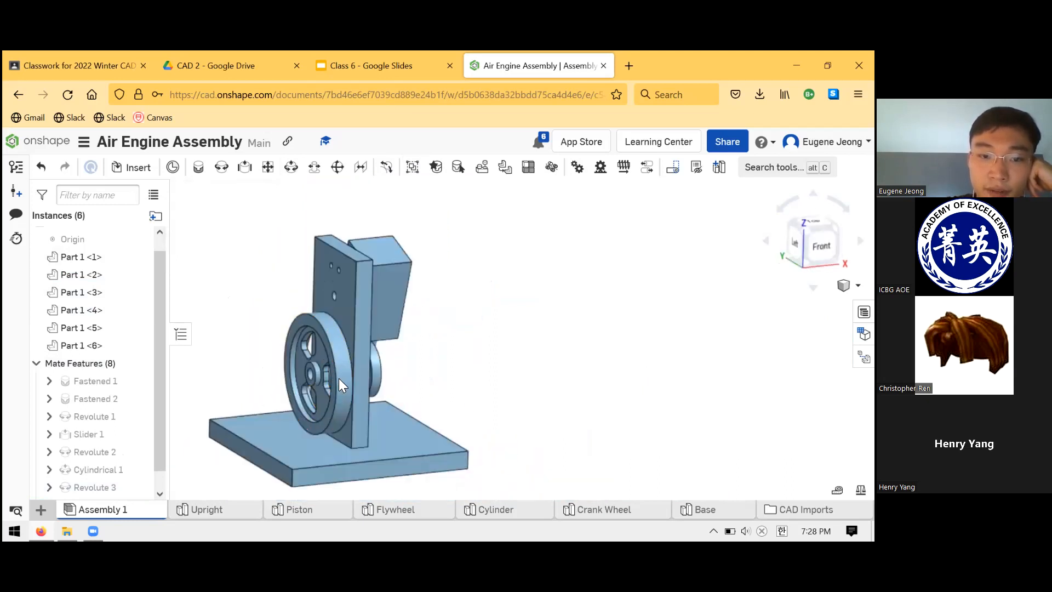
{"action": "left_click_drag", "start_coordinate": [321, 433], "coordinate": [412, 378]}
{"action": "right_click_drag", "start_coordinate": [409, 373], "coordinate": [405, 360]}
{"action": "left_click_drag", "start_coordinate": [344, 398], "coordinate": [296, 361]}
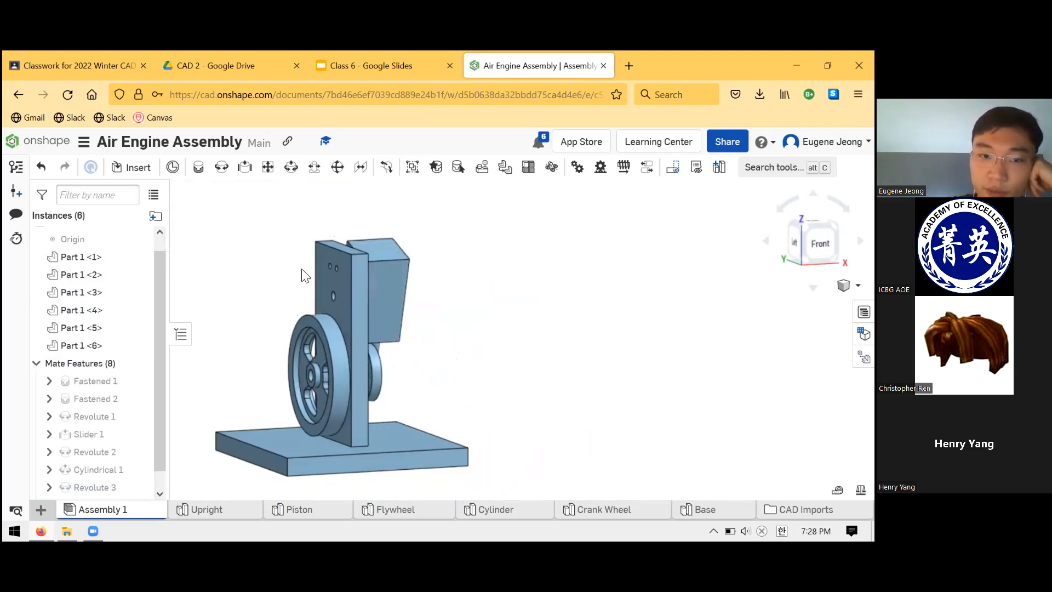
{"action": "key", "text": "shift+3"}
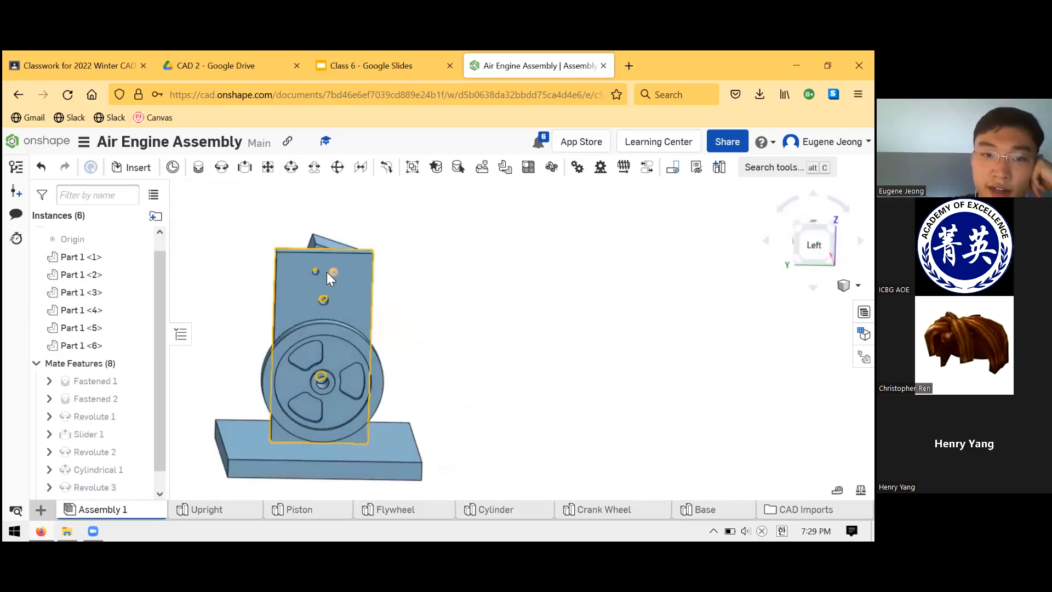
{"action": "right_click_drag", "start_coordinate": [368, 277], "coordinate": [395, 307]}
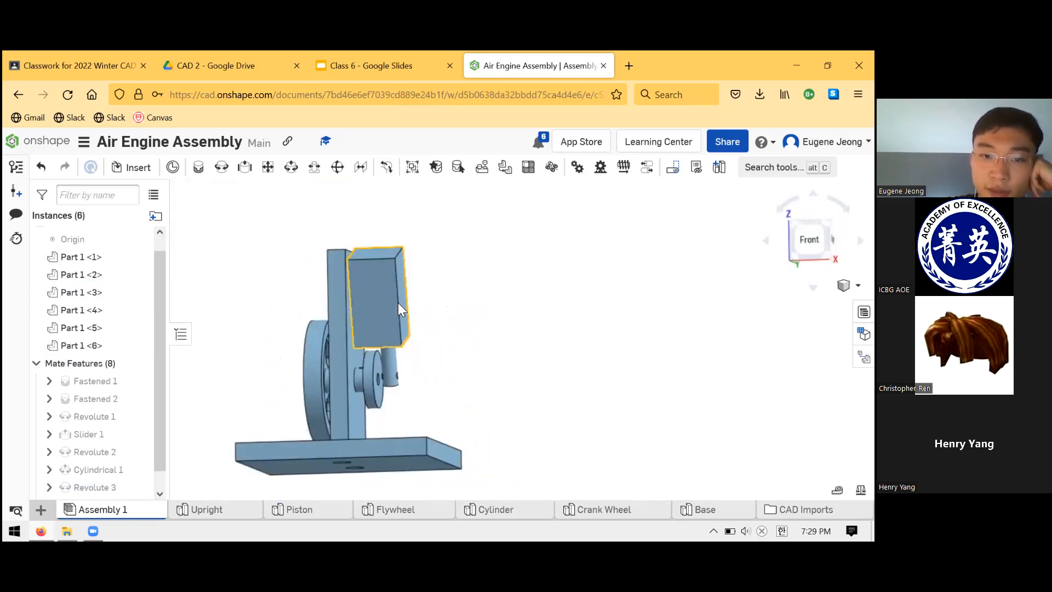
{"action": "left_click_drag", "start_coordinate": [405, 383], "coordinate": [414, 415]}
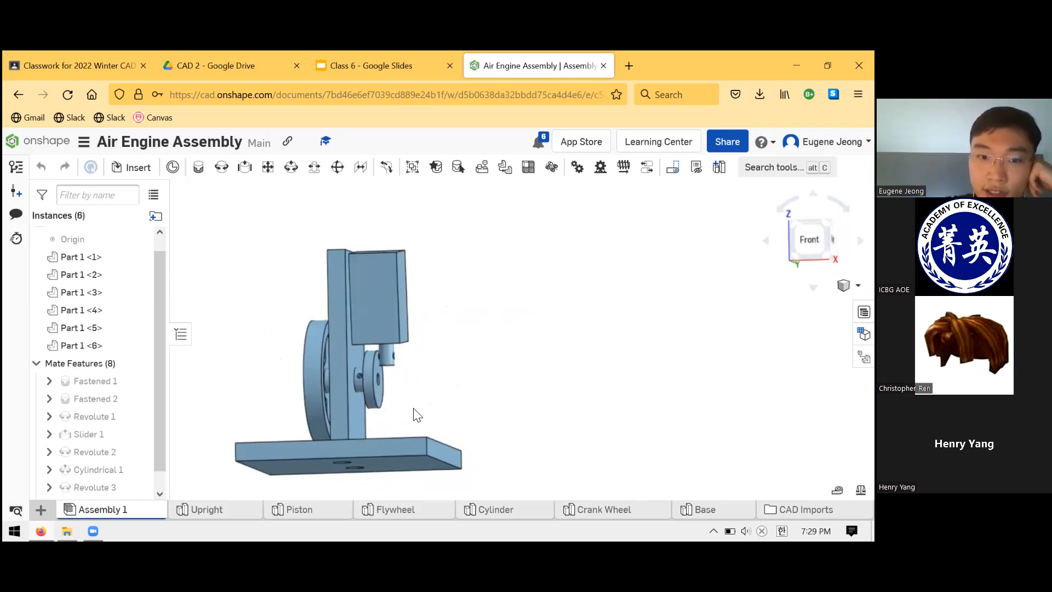
{"action": "left_click_drag", "start_coordinate": [346, 386], "coordinate": [418, 328]}
{"action": "right_click_drag", "start_coordinate": [418, 328], "coordinate": [484, 359]}
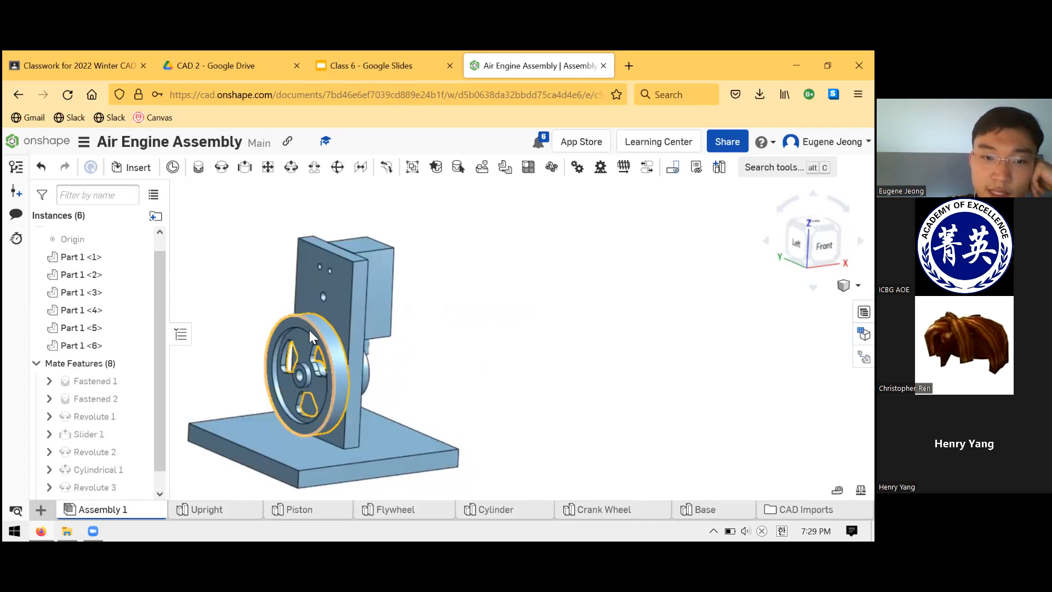
{"action": "left_click_drag", "start_coordinate": [362, 393], "coordinate": [434, 319]}
{"action": "right_click_drag", "start_coordinate": [434, 319], "coordinate": [453, 298]}
- Examine the Upright's two upper holes against the Cylinder behind them, consulting the engine photo in the Class 6 Google Slides
{"action": "scroll", "coordinate": [343, 264], "scroll_direction": "up", "scroll_amount": 5}
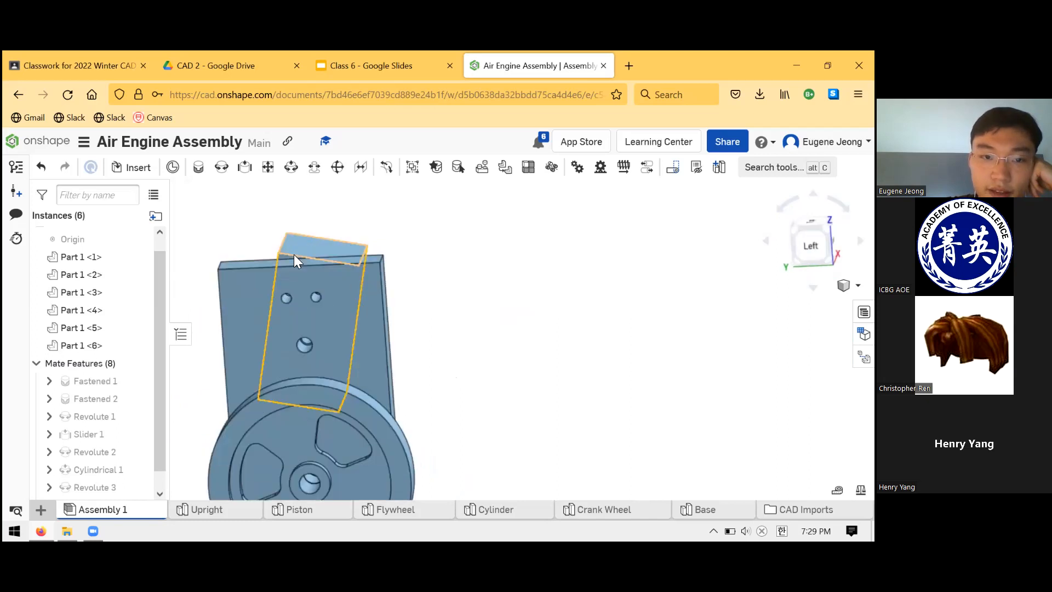
{"action": "right_click_drag", "start_coordinate": [448, 338], "coordinate": [396, 368]}
{"action": "scroll", "coordinate": [399, 370], "scroll_direction": "down", "scroll_amount": 5}
{"action": "right_click_drag", "start_coordinate": [463, 393], "coordinate": [530, 377]}
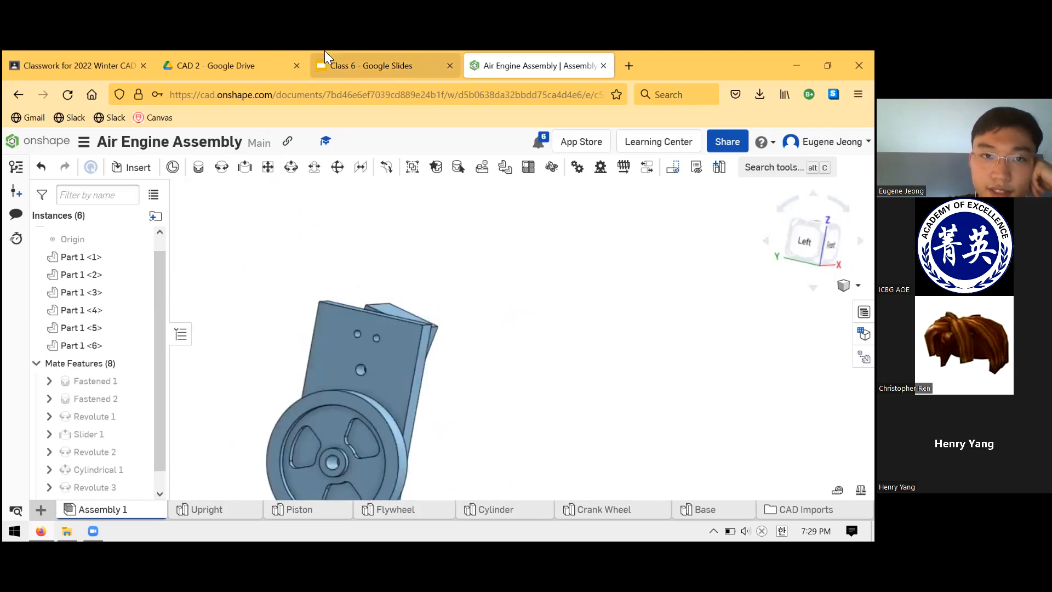
{"action": "left_click", "coordinate": [328, 65]}
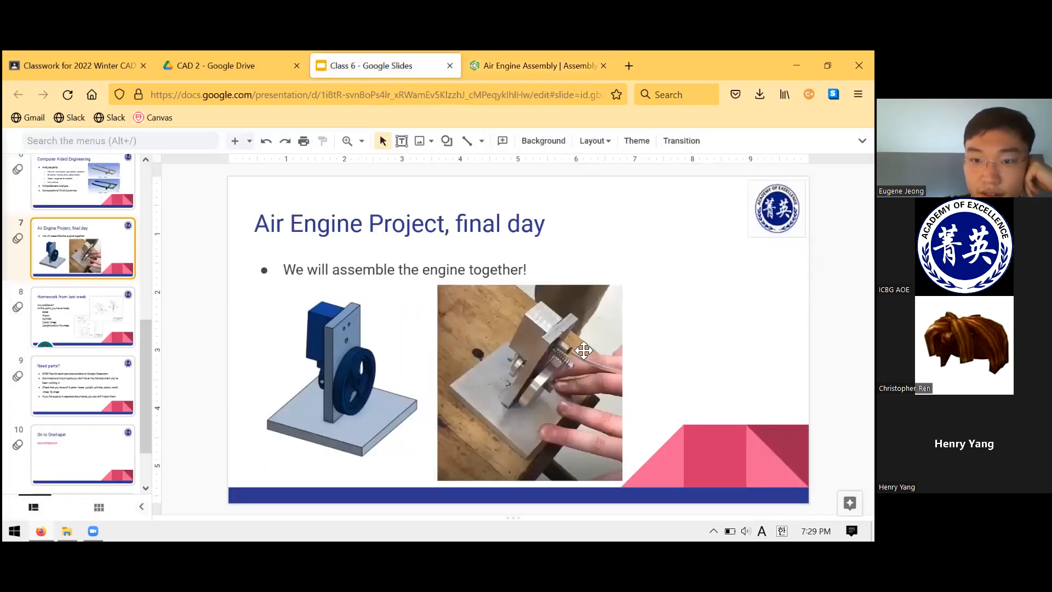
{"action": "left_click", "coordinate": [538, 66]}
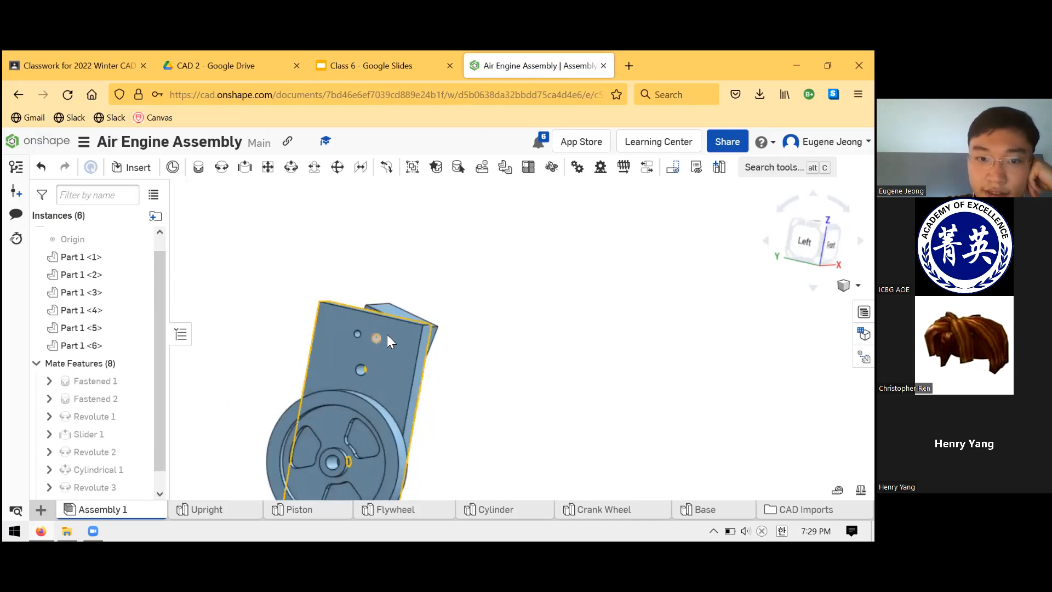
{"action": "right_click_drag", "start_coordinate": [358, 338], "coordinate": [328, 349]}
{"action": "scroll", "coordinate": [387, 327], "scroll_direction": "down", "scroll_amount": 2}
{"action": "scroll", "coordinate": [386, 334], "scroll_direction": "up", "scroll_amount": 6}
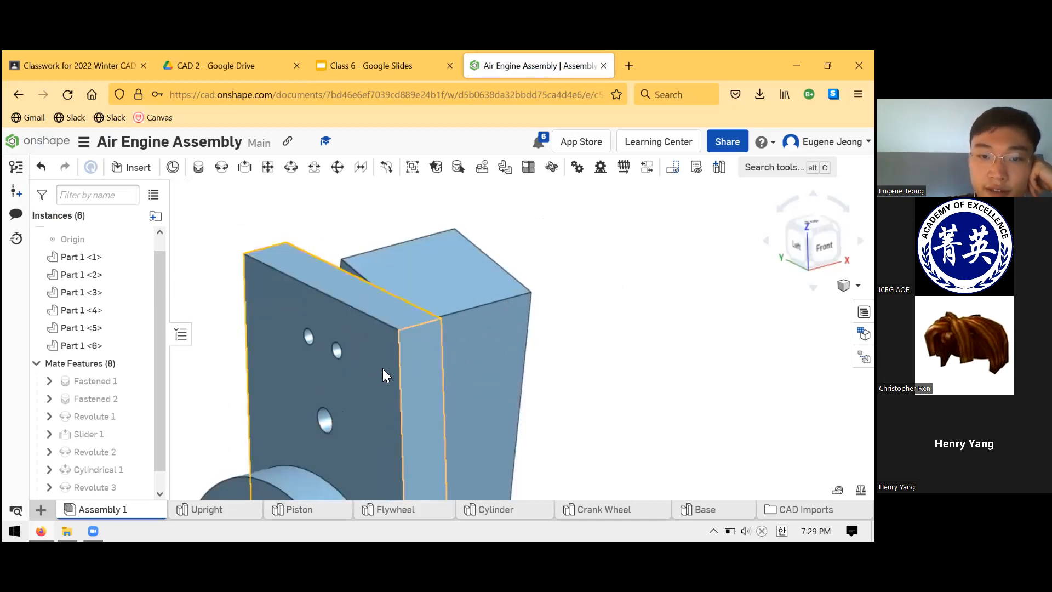
{"action": "right_click_drag", "start_coordinate": [546, 364], "coordinate": [584, 346]}
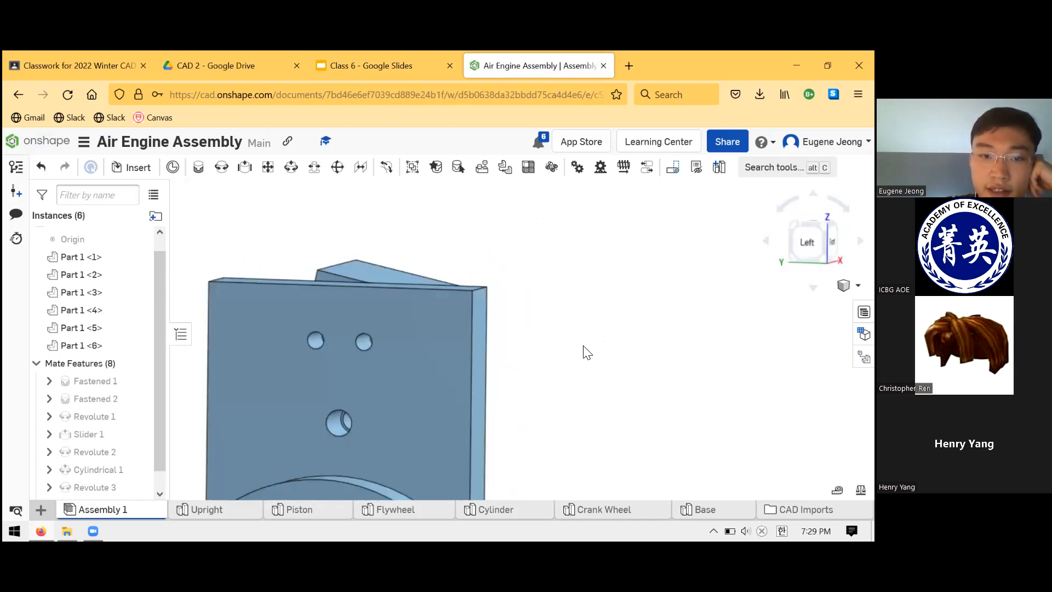
{"action": "left_click_drag", "start_coordinate": [328, 264], "coordinate": [315, 257]}
{"action": "right_click_drag", "start_coordinate": [505, 289], "coordinate": [517, 282]}
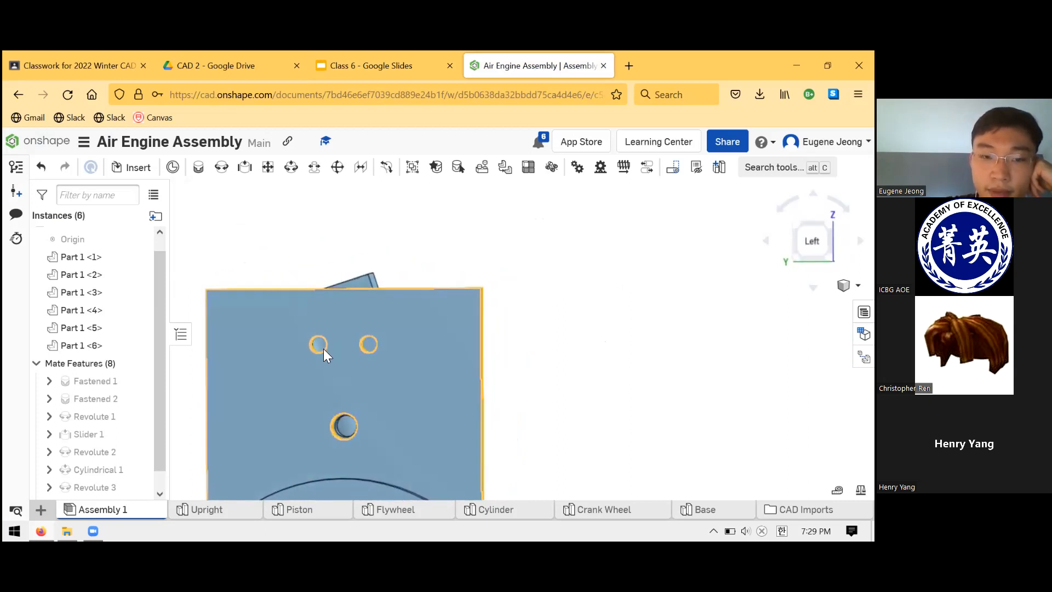
- Swing the Piston rod around the Crank Wheel's axis and examine how the Cylinder lines up with the Upright's air holes
{"action": "right_click_drag", "start_coordinate": [322, 346], "coordinate": [314, 421]}
{"action": "scroll", "coordinate": [330, 411], "scroll_direction": "up", "scroll_amount": 3}
{"action": "scroll", "coordinate": [323, 469], "scroll_direction": "down", "scroll_amount": 5}
{"action": "scroll", "coordinate": [322, 451], "scroll_direction": "up", "scroll_amount": 4}
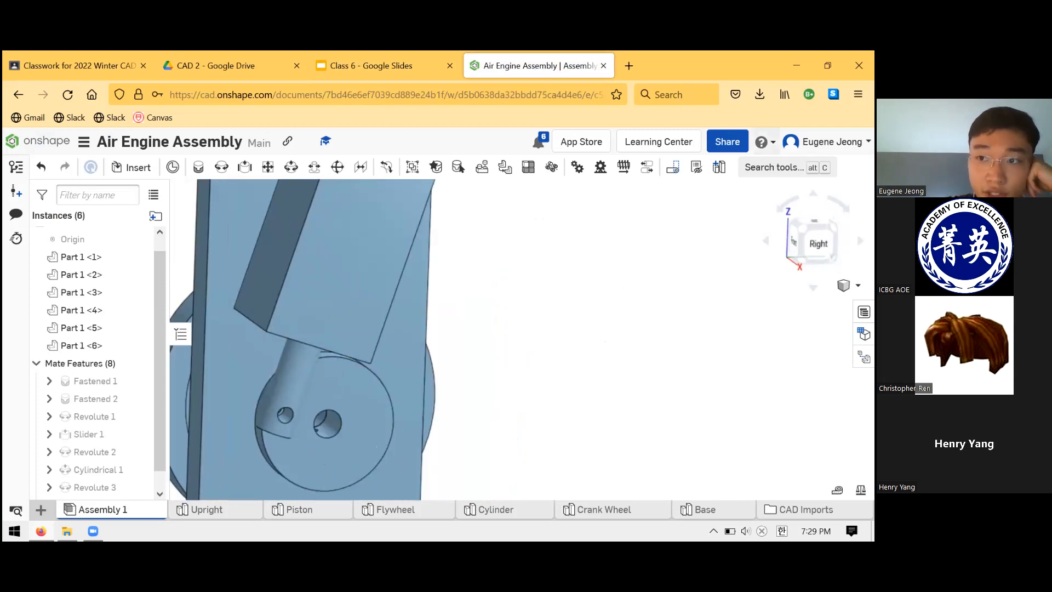
{"action": "left_click_drag", "start_coordinate": [294, 376], "coordinate": [366, 442]}
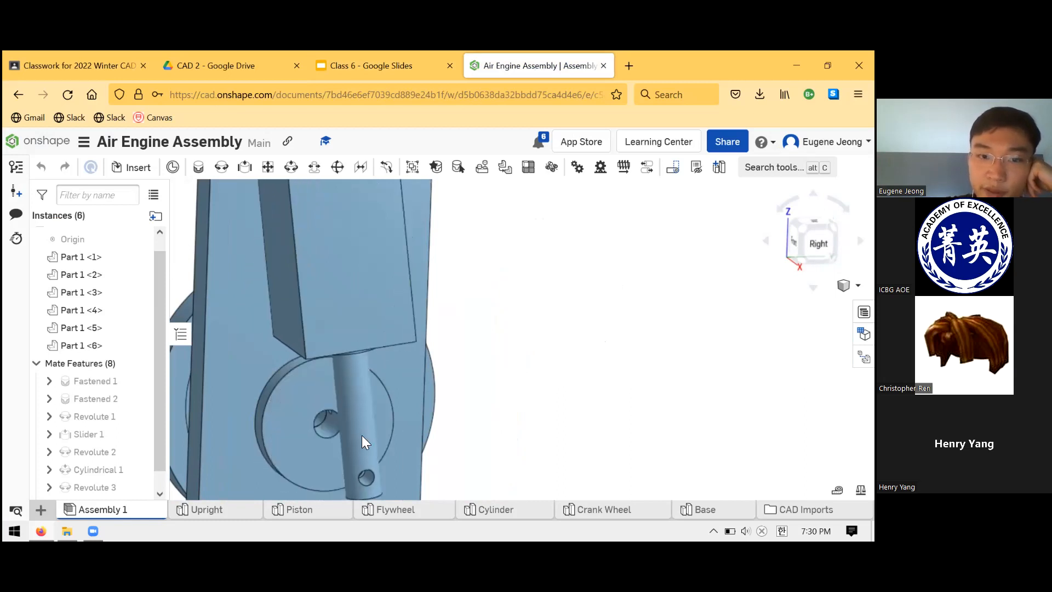
{"action": "right_click_drag", "start_coordinate": [533, 399], "coordinate": [533, 415]}
{"action": "scroll", "coordinate": [484, 378], "scroll_direction": "down", "scroll_amount": 4}
{"action": "scroll", "coordinate": [463, 309], "scroll_direction": "up", "scroll_amount": 6}
{"action": "mouse_move", "coordinate": [476, 300]}
{"action": "right_mouse_down"}
{"action": "mouse_move", "coordinate": [508, 297]}
{"action": "mouse_move", "coordinate": [487, 314]}
{"action": "right_mouse_up"}
{"action": "key", "text": "ctrl+z"}
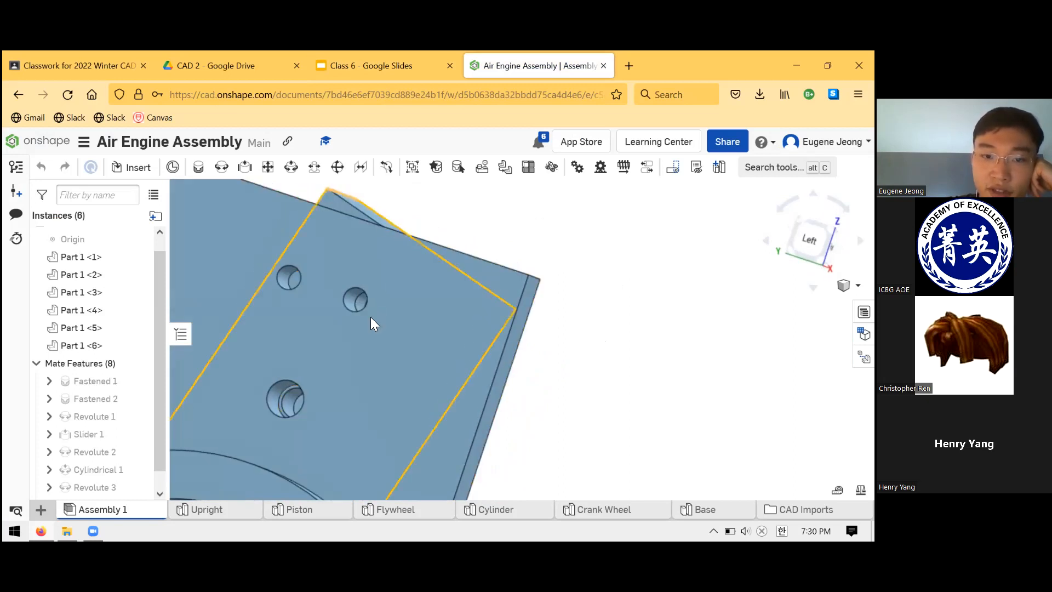
{"action": "right_click_drag", "start_coordinate": [376, 297], "coordinate": [405, 299]}
{"action": "scroll", "coordinate": [411, 299], "scroll_direction": "down", "scroll_amount": 5}
{"action": "scroll", "coordinate": [433, 323], "scroll_direction": "up", "scroll_amount": 8}
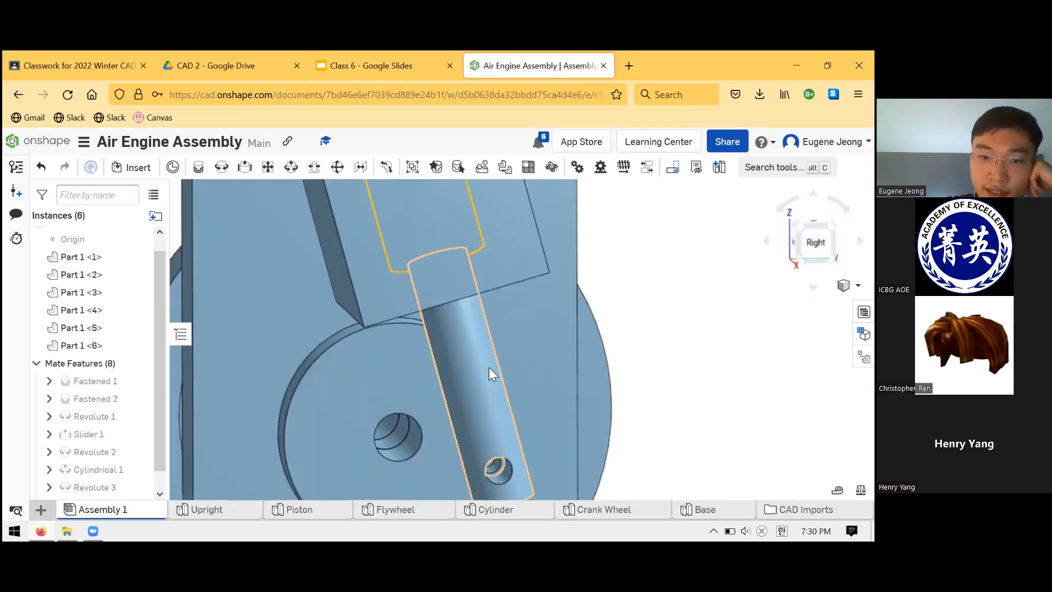
{"action": "left_click_drag", "start_coordinate": [456, 336], "coordinate": [326, 382]}
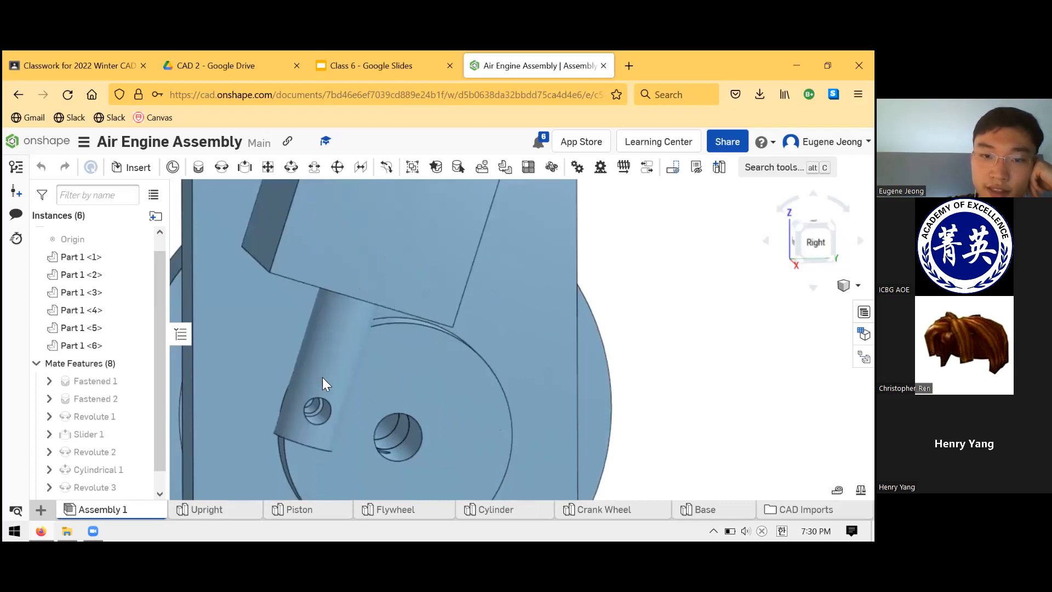
- Run the mechanism with the whole engine in view and check its motion from the front and the Flywheel side
{"action": "scroll", "coordinate": [405, 305], "scroll_direction": "down", "scroll_amount": 5}
{"action": "scroll", "coordinate": [422, 221], "scroll_direction": "down", "scroll_amount": 5}
{"action": "right_click_drag", "start_coordinate": [434, 241], "coordinate": [481, 348]}
{"action": "mouse_move", "coordinate": [496, 364]}
{"action": "left_mouse_down"}
{"action": "mouse_move", "coordinate": [501, 336]}
{"action": "mouse_move", "coordinate": [564, 333]}
{"action": "mouse_move", "coordinate": [589, 370]}
{"action": "mouse_move", "coordinate": [505, 382]}
{"action": "left_mouse_up"}
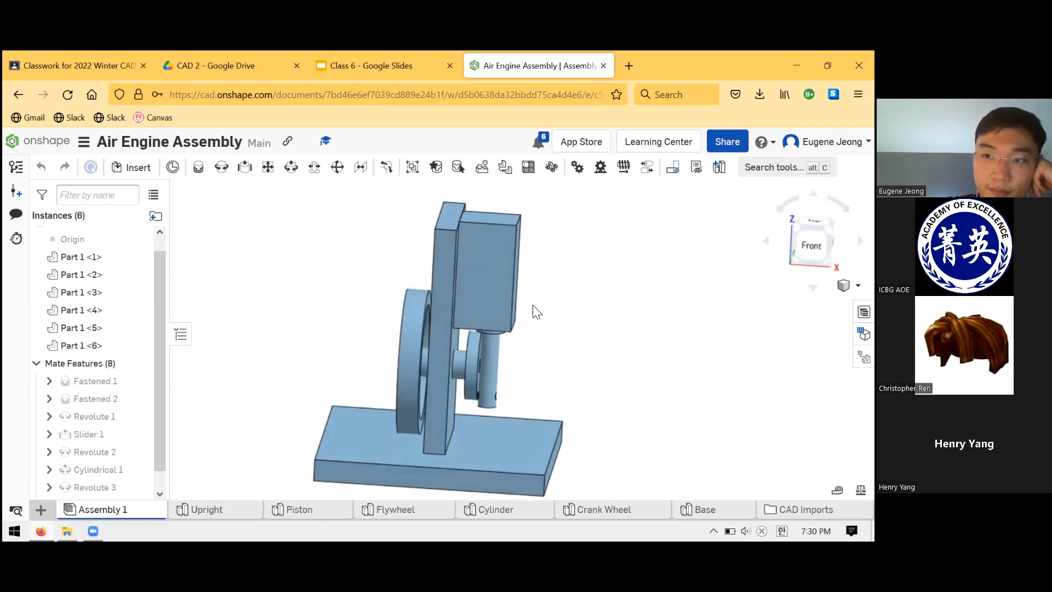
{"action": "right_click_drag", "start_coordinate": [416, 321], "coordinate": [484, 427]}
{"action": "left_click_drag", "start_coordinate": [484, 428], "coordinate": [352, 272]}
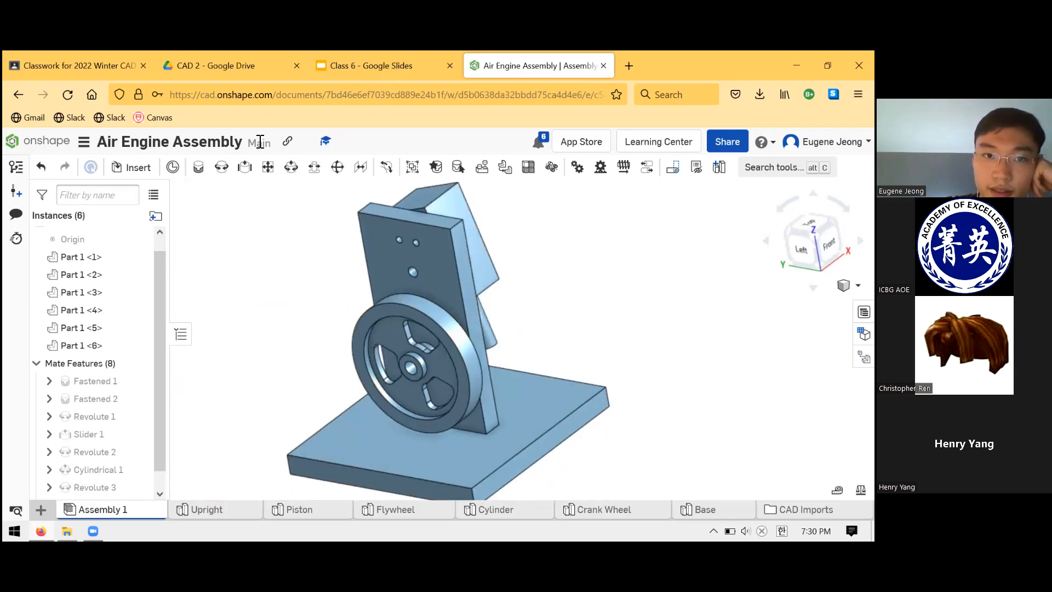
- Switch to the Class 6 Google Slides and go through the remaining slides up to "Coming Up"
{"action": "left_click", "coordinate": [410, 69]}
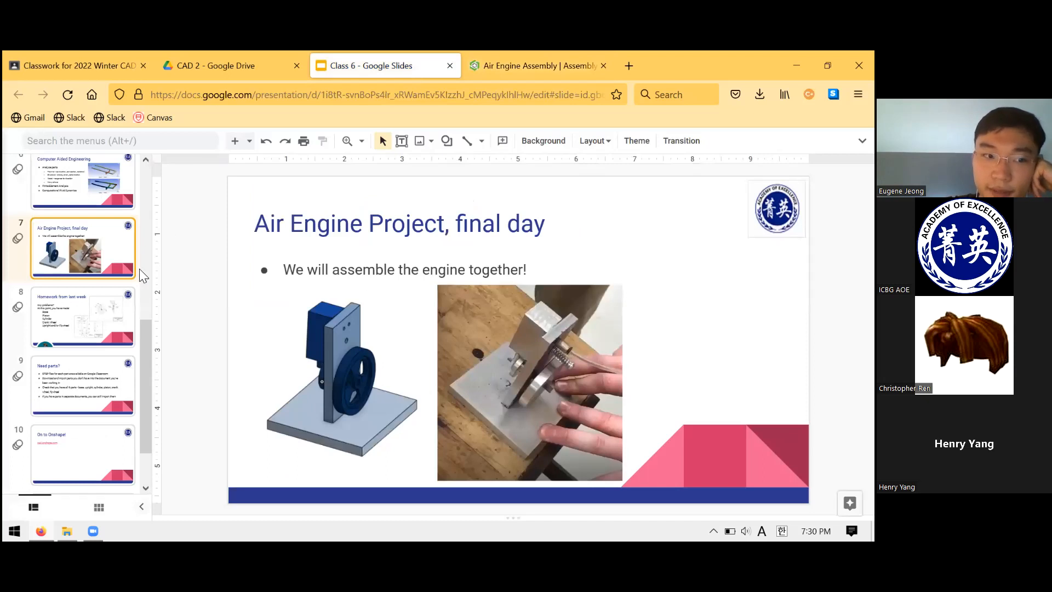
{"action": "left_click", "coordinate": [90, 318]}
{"action": "left_click", "coordinate": [94, 267]}
{"action": "scroll", "coordinate": [86, 284], "scroll_direction": "down", "scroll_amount": 1}
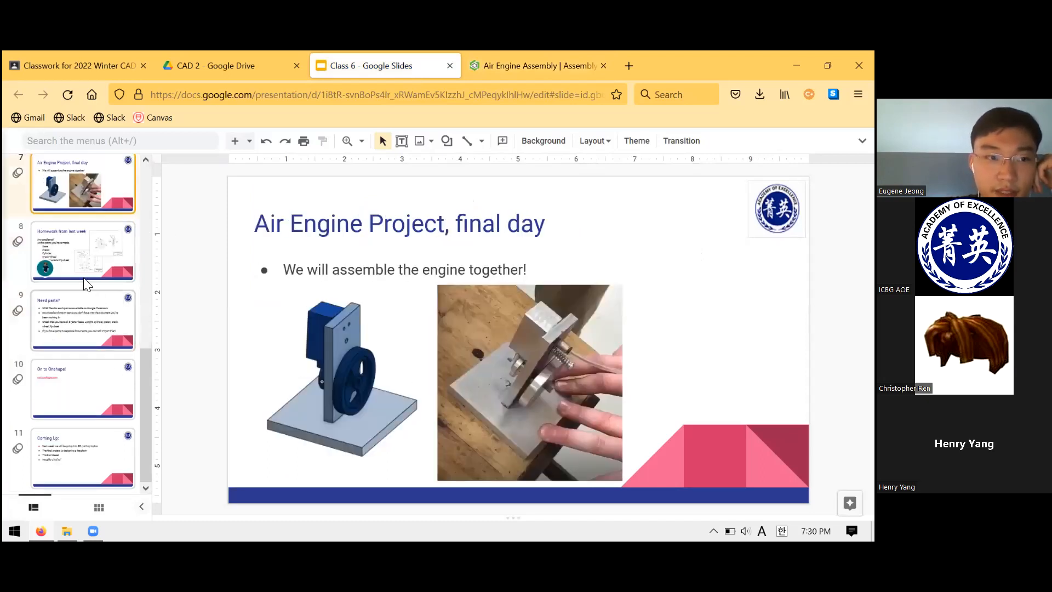
{"action": "left_click", "coordinate": [103, 314]}
{"action": "left_click", "coordinate": [108, 381]}
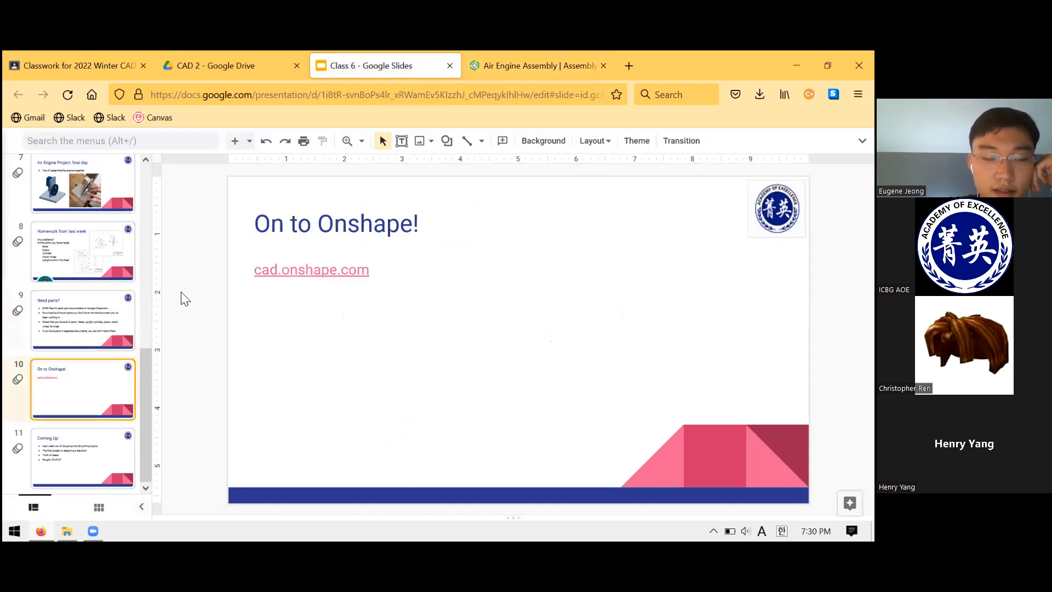
{"action": "left_click", "coordinate": [91, 464]}
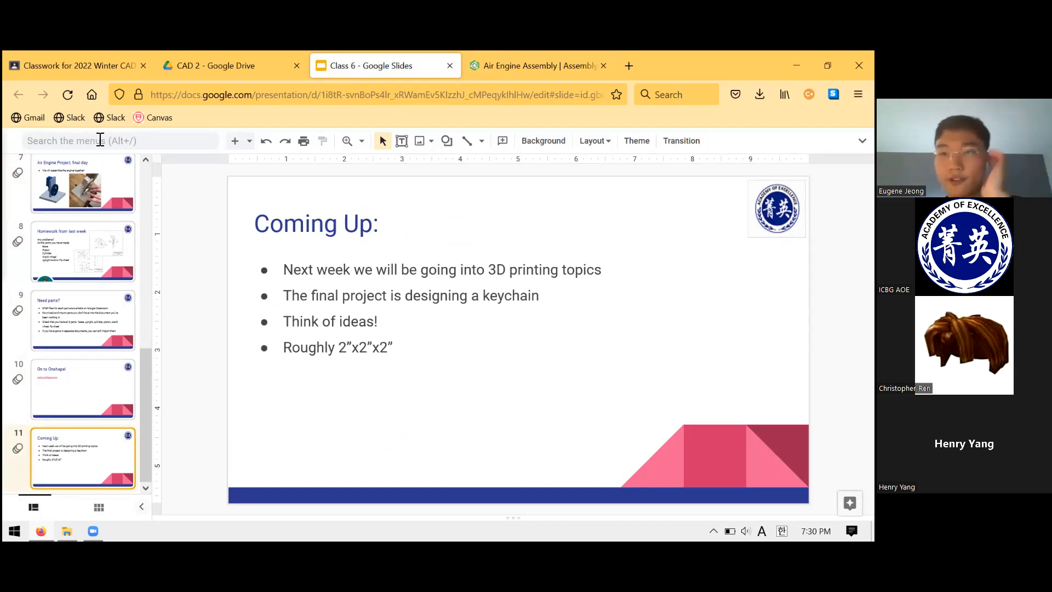
- Leave the Air Engine Assembly for the Onshape Documents page, and switch back to the Class 6 slide "Homework from last week"
{"action": "key", "text": "ctrl+Tab"}
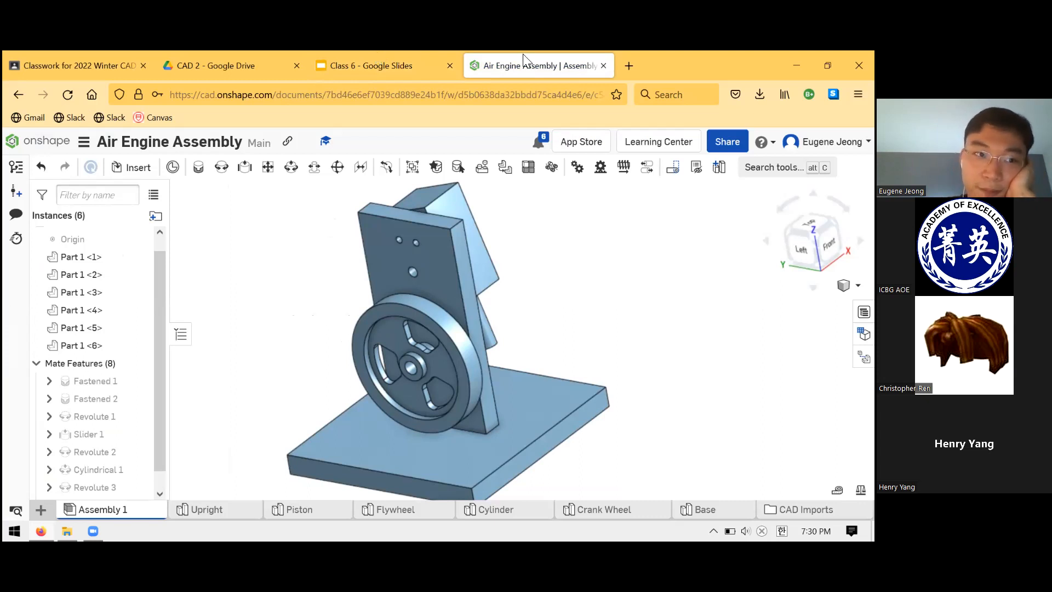
{"action": "left_click", "coordinate": [92, 451]}
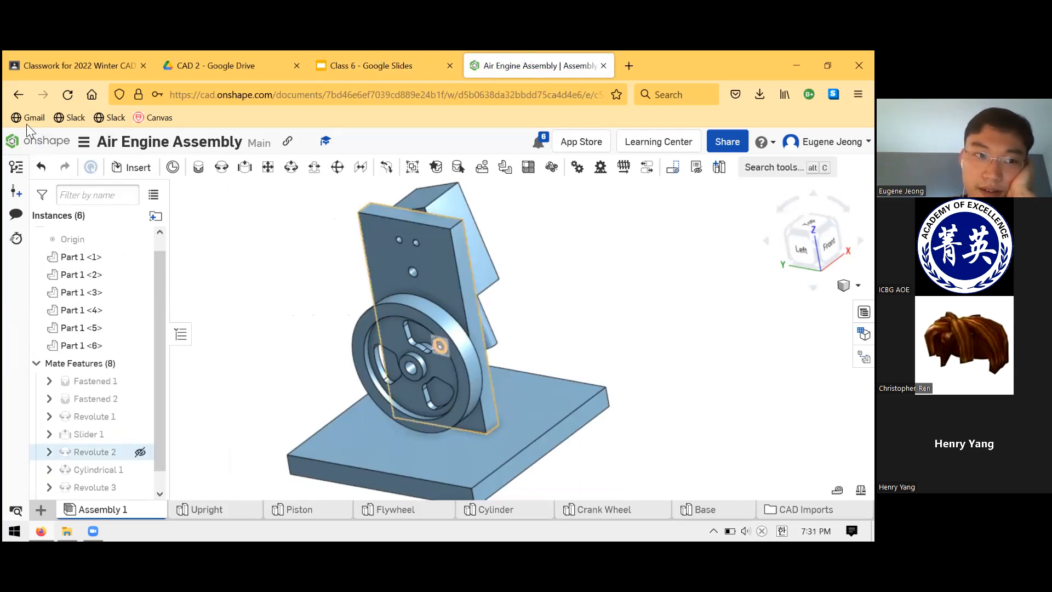
{"action": "left_click", "coordinate": [50, 143]}
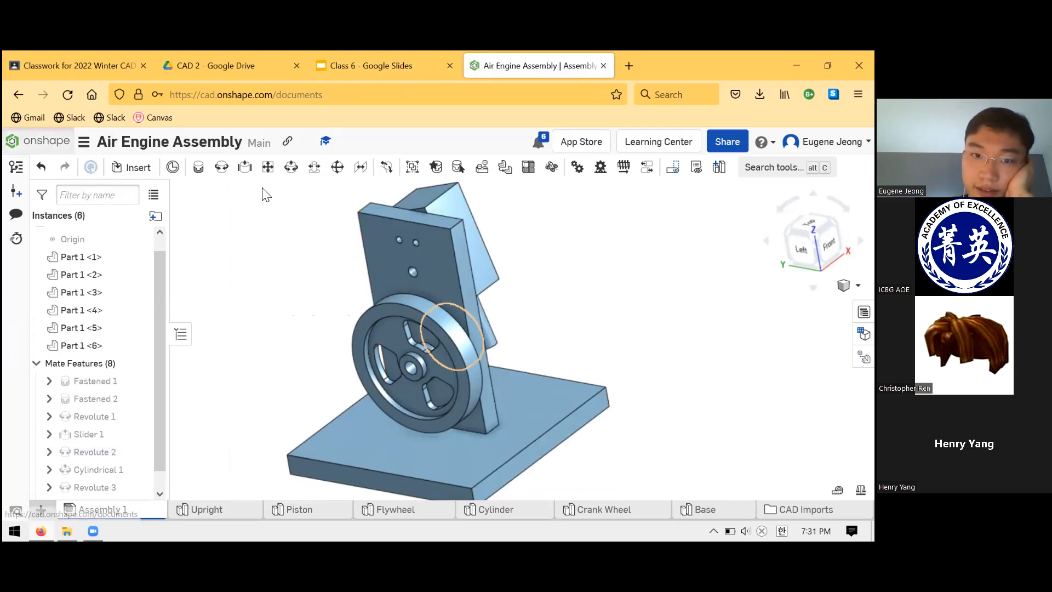
{"action": "key", "text": "ctrl+shift+Tab"}
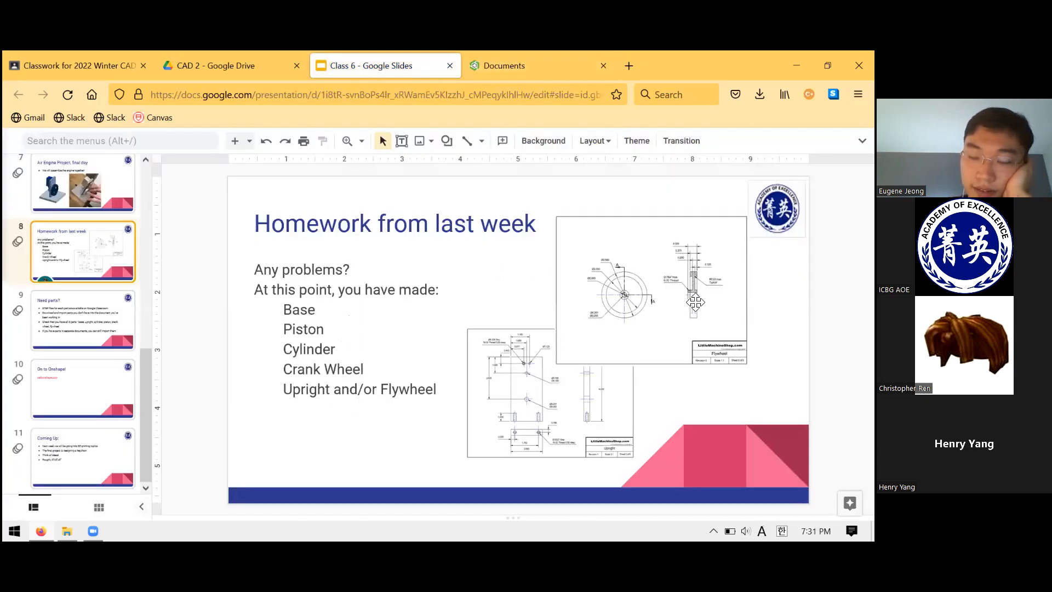